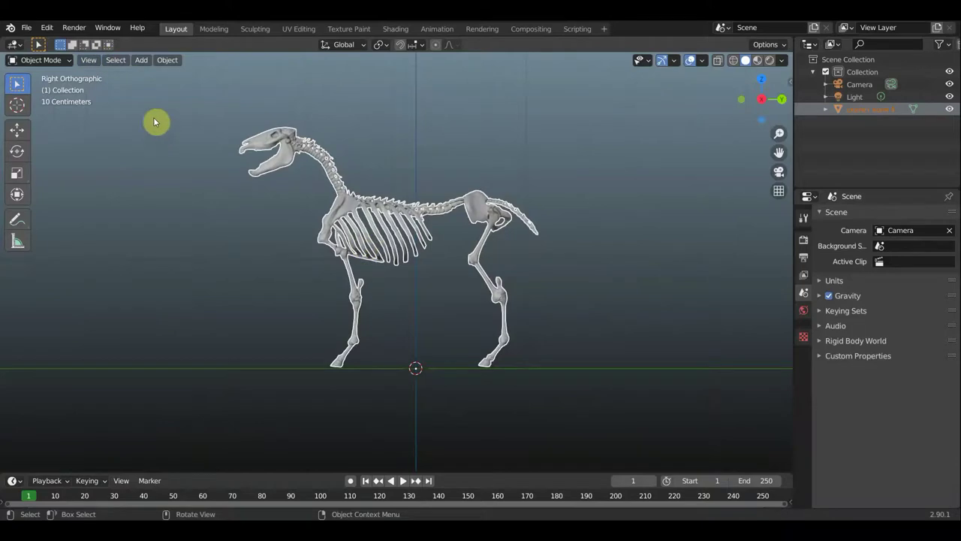
Browse the Add menu without adding anything, then open the top-bar Edit menu
left_click(143, 61)
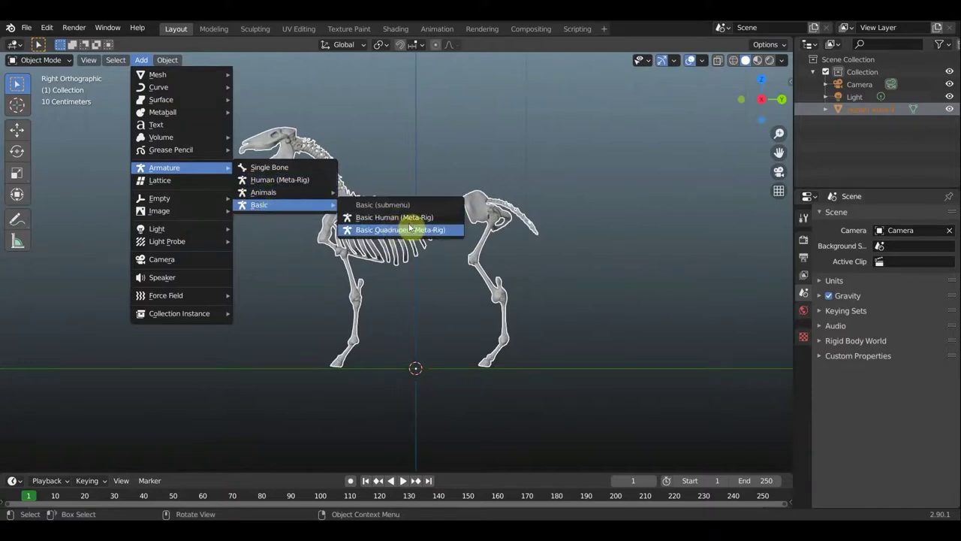
mouse_move(163, 167)
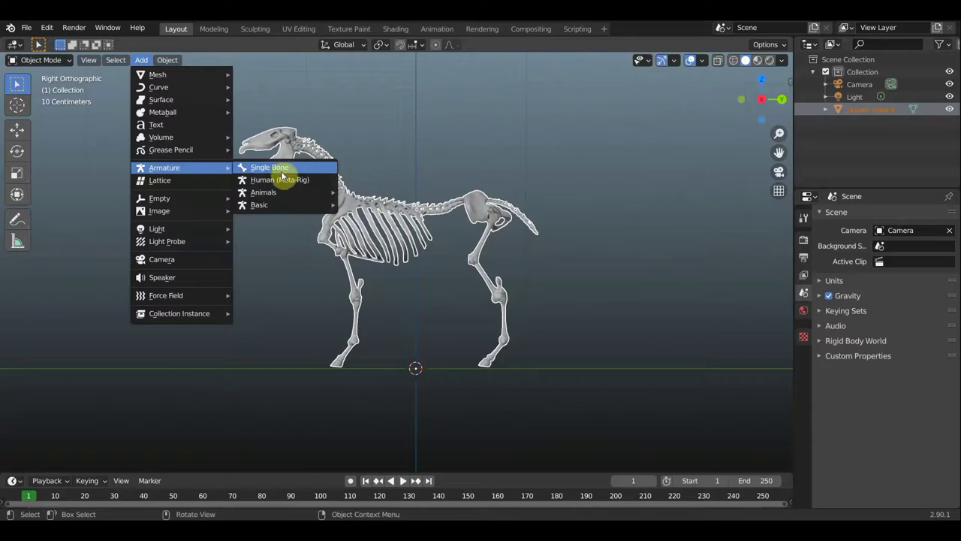
key("Escape")
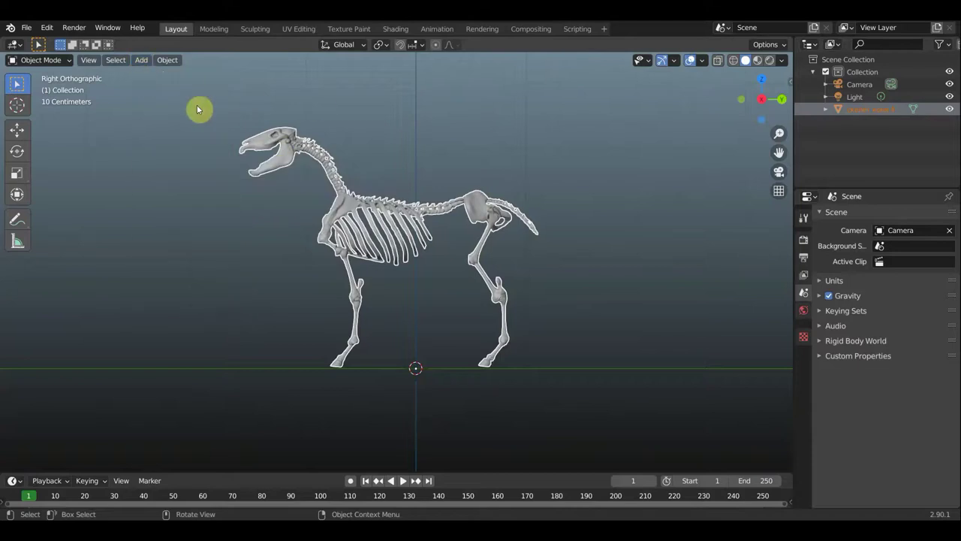
left_click(141, 60)
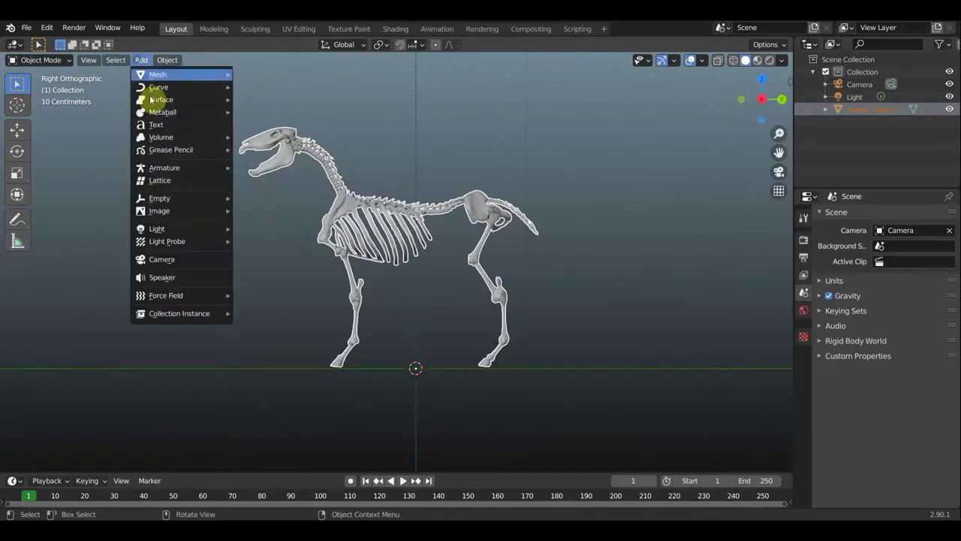
mouse_move(164, 168)
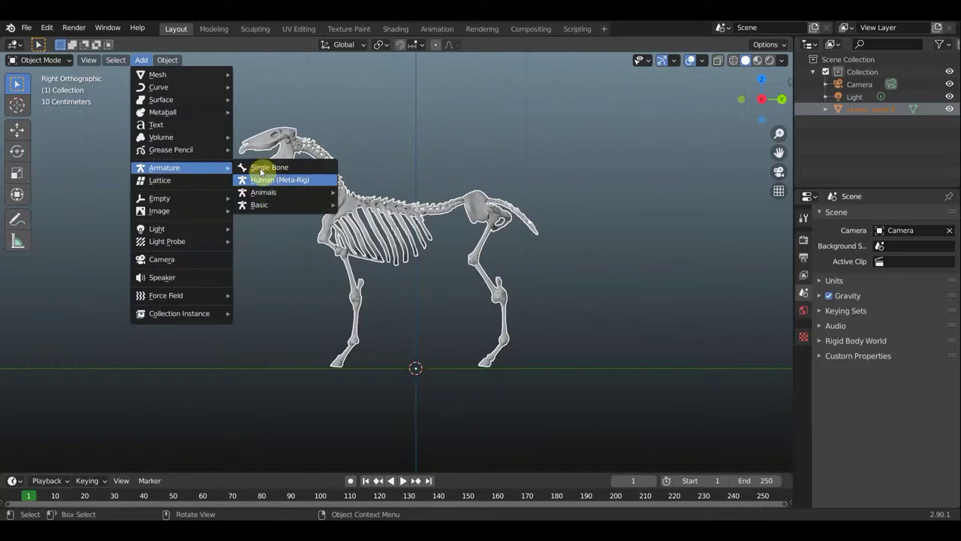
left_click(46, 27)
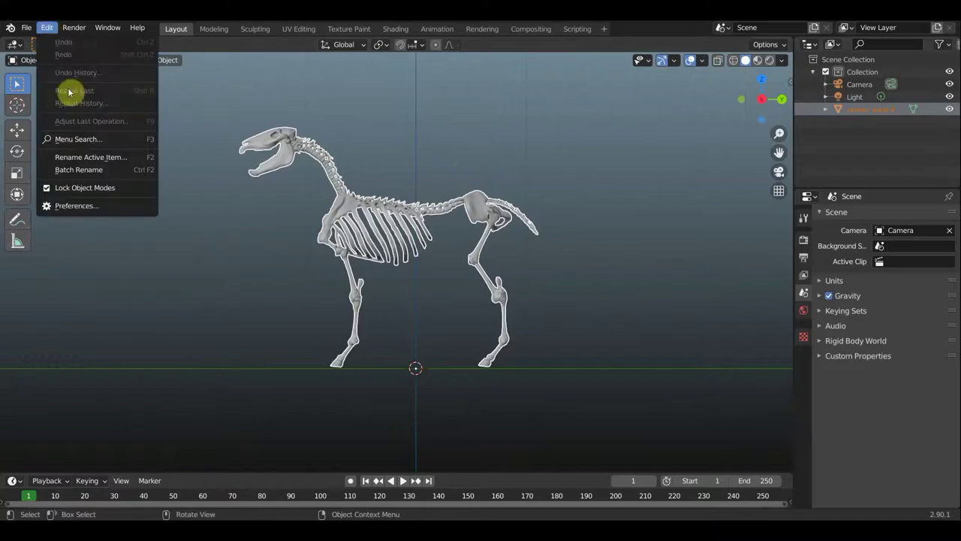
left_click(94, 206)
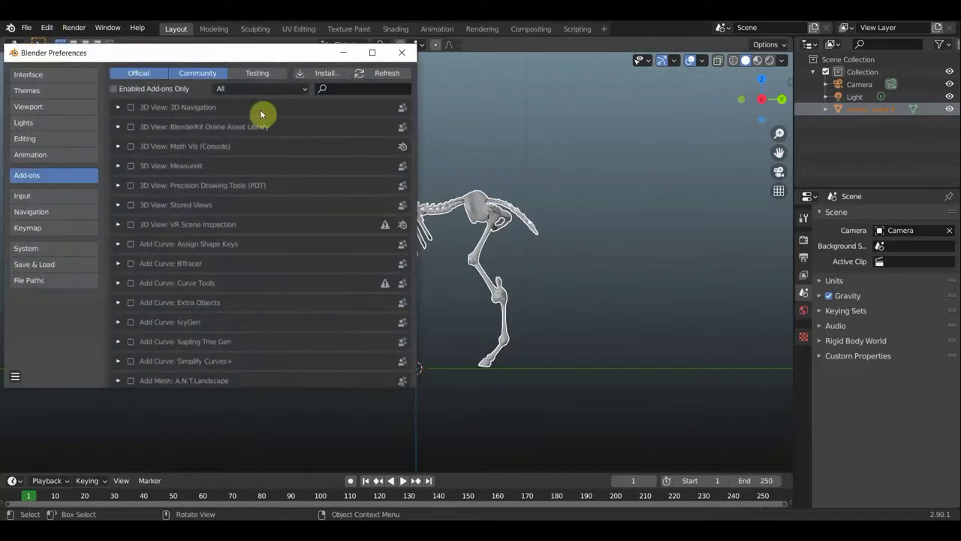
left_click(344, 89)
type("r")
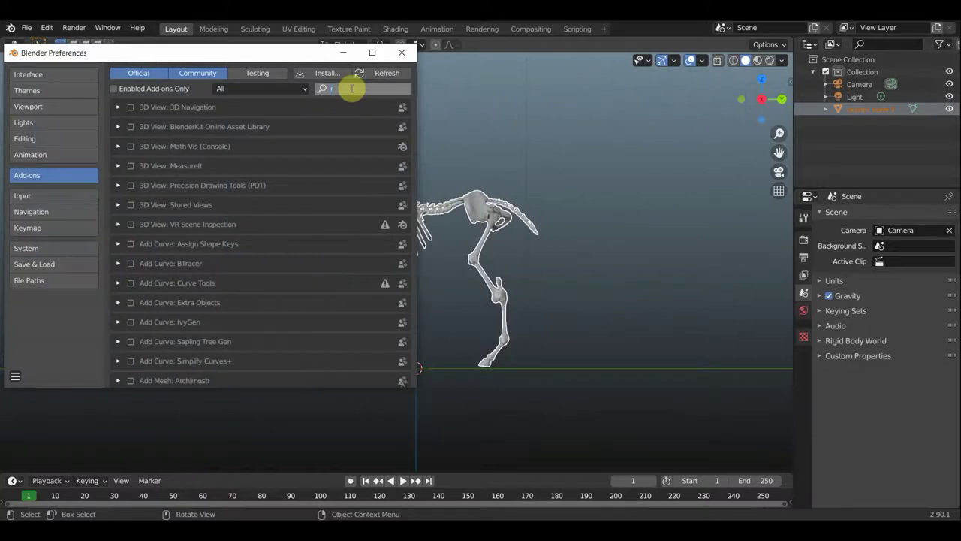
type("ig")
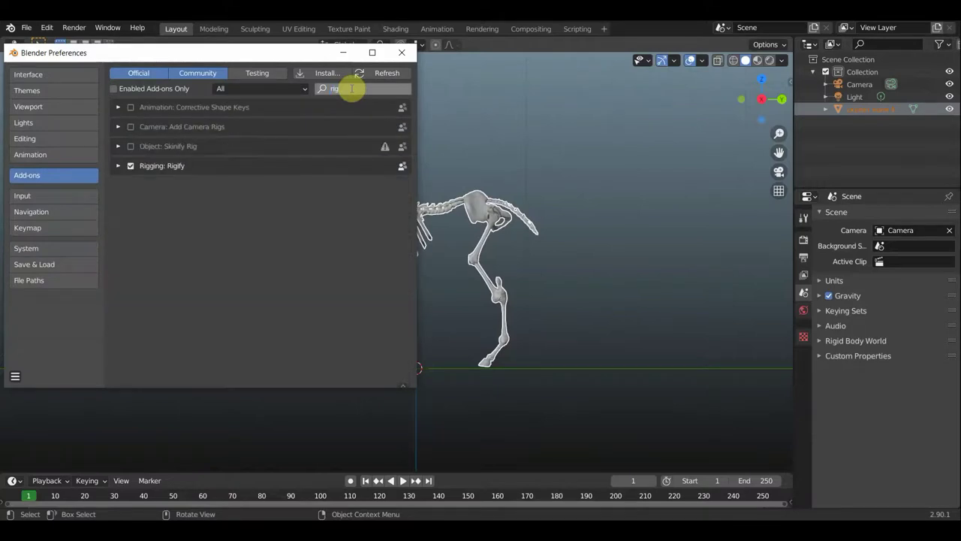
key("Return")
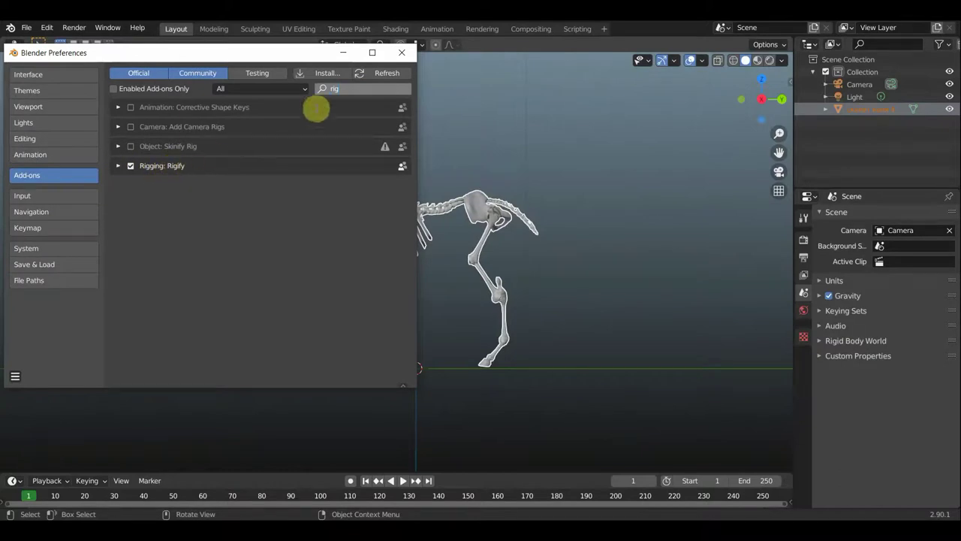
left_click(400, 52)
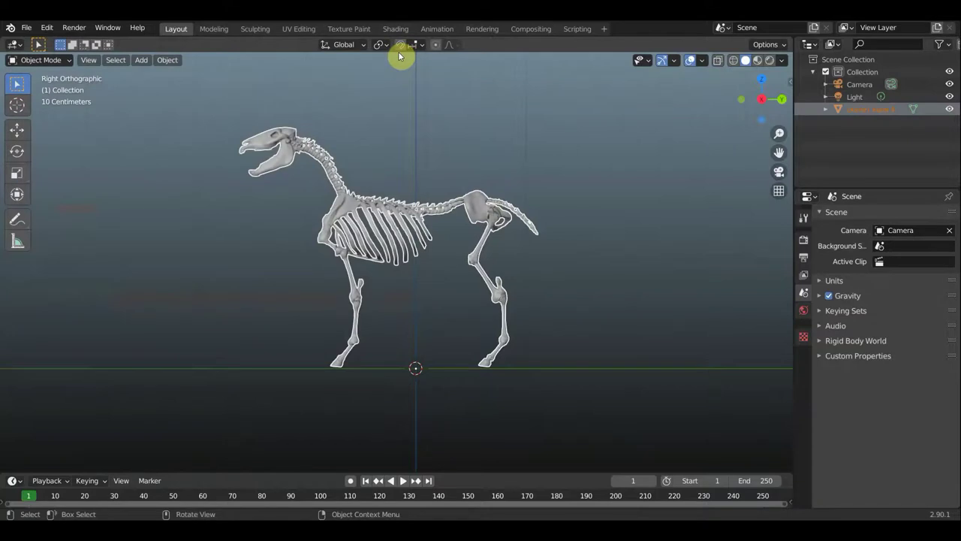
Add a single-bone armature, scale it down, move it to the pelvis and rotate it about -90°
key("shift+a")
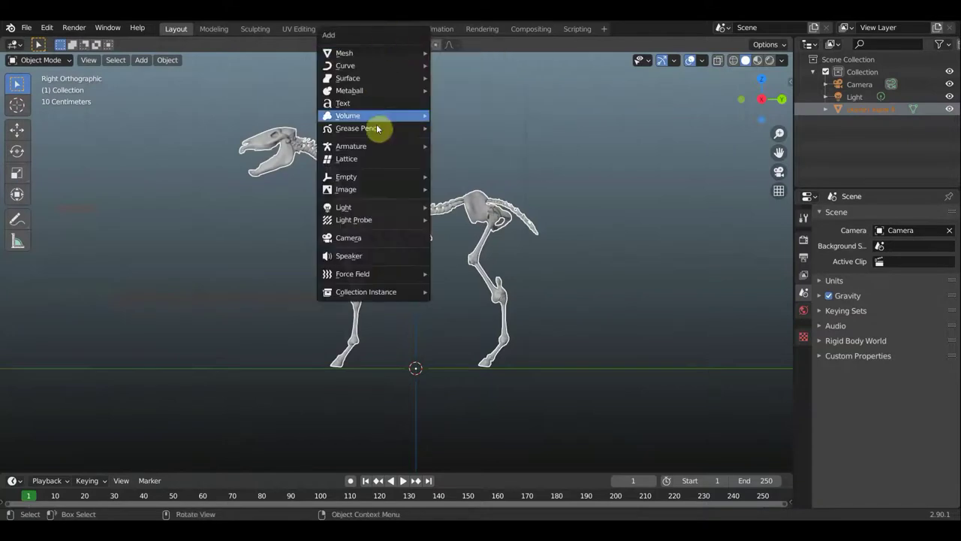
mouse_move(350, 146)
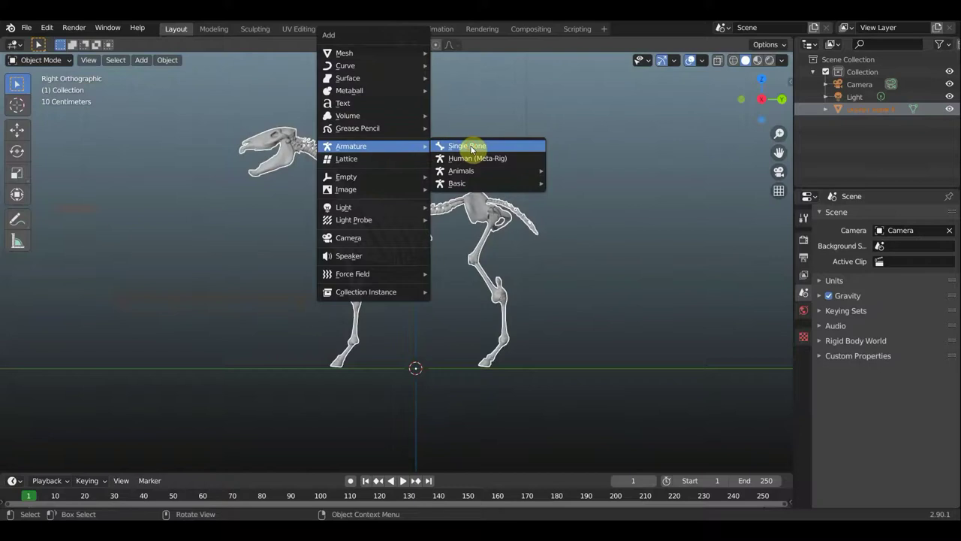
left_click(471, 149)
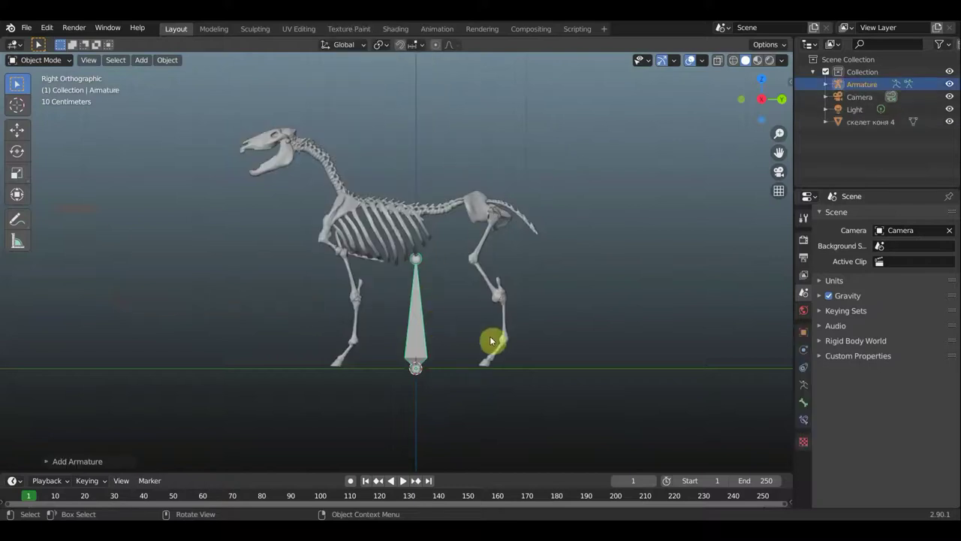
key("s")
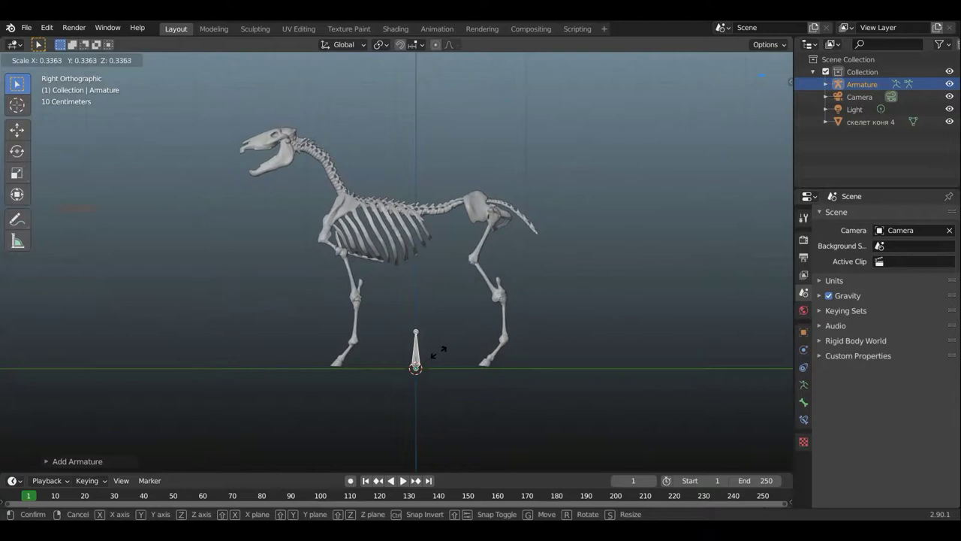
left_click(437, 356)
left_click(419, 365)
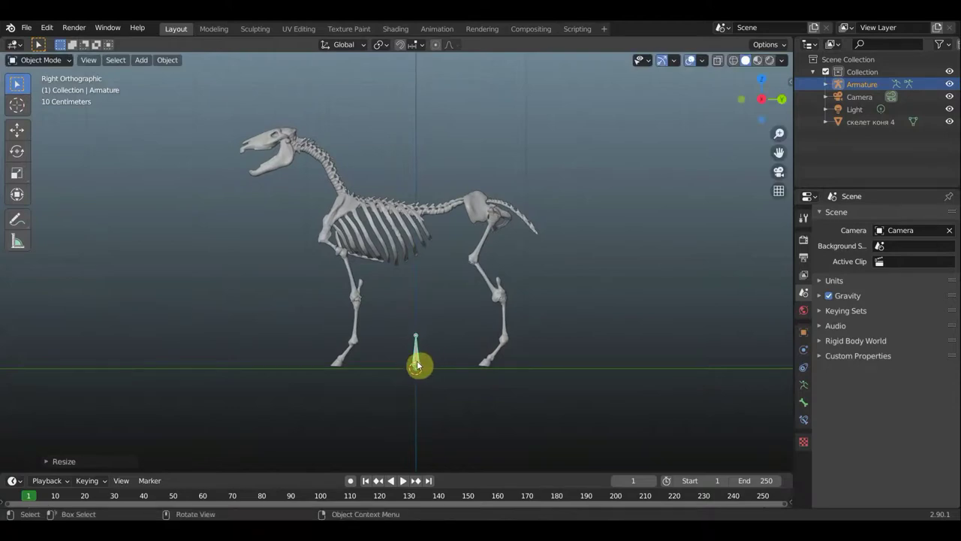
key("g")
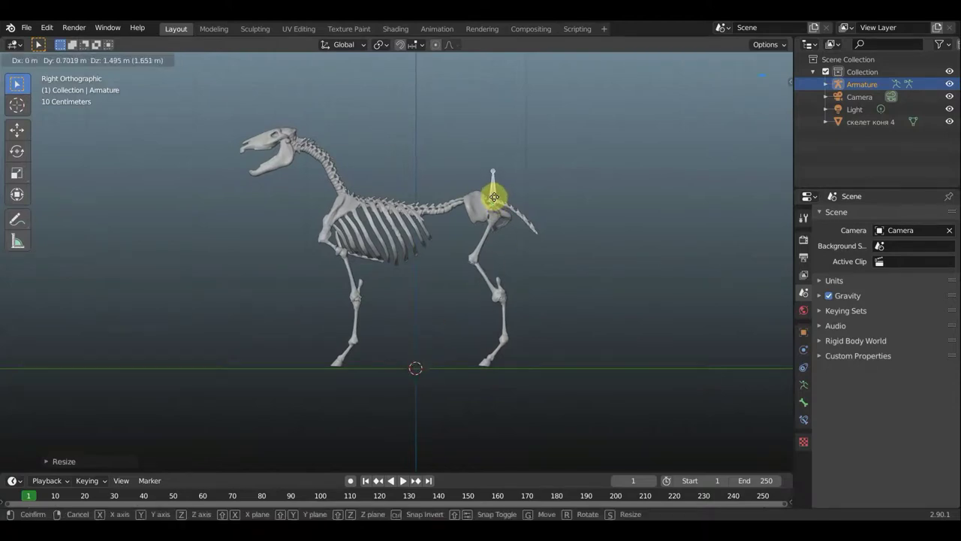
left_click(496, 199)
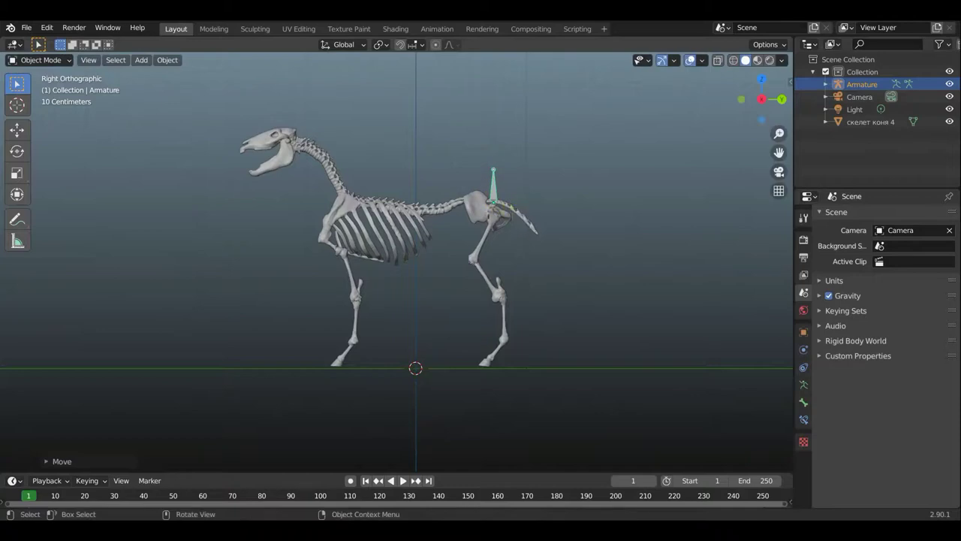
key("r")
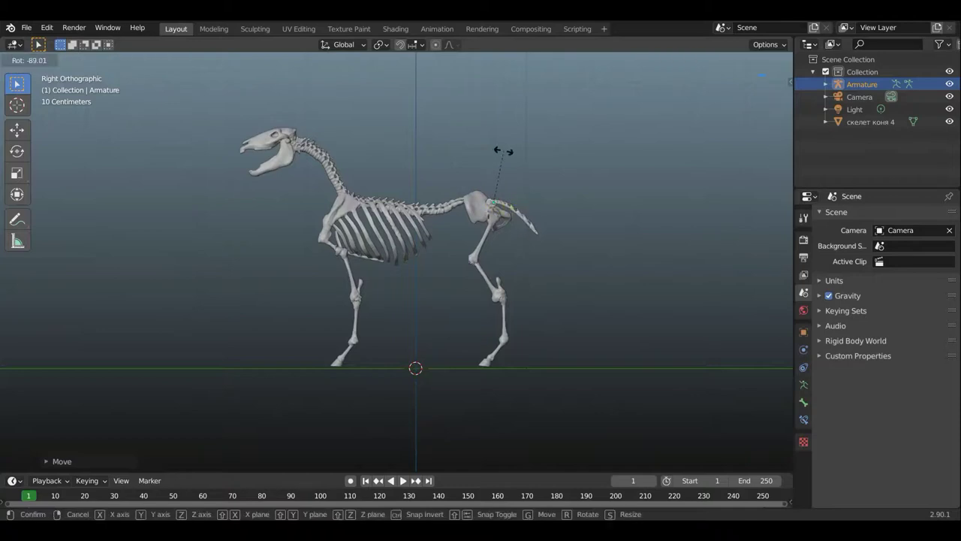
left_click(503, 151)
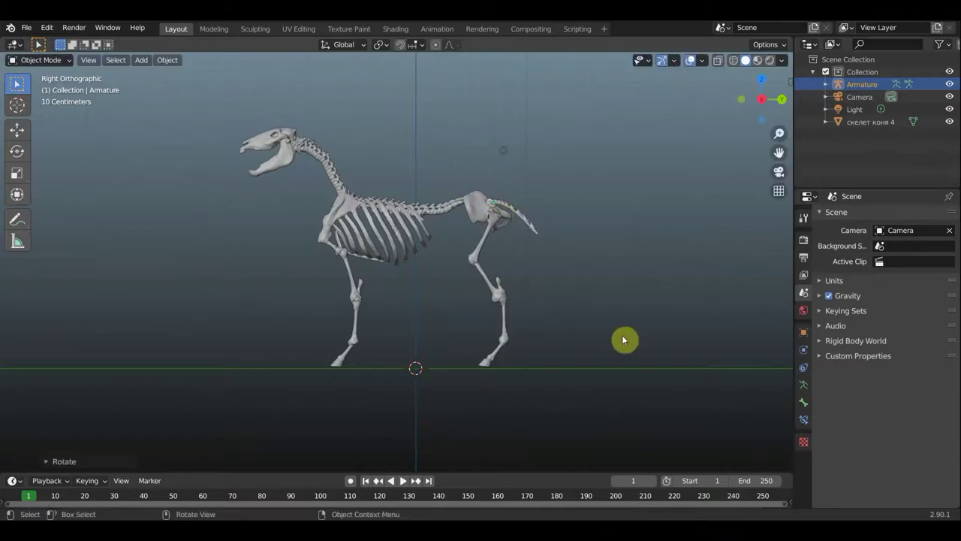
Turn on In Front in the armature's Viewport Display settings
left_click(804, 385)
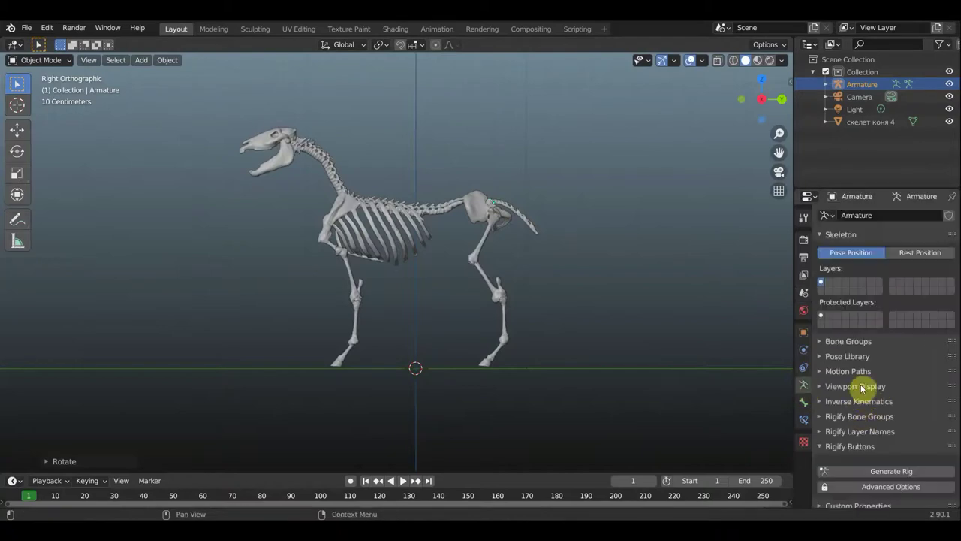
left_click(862, 388)
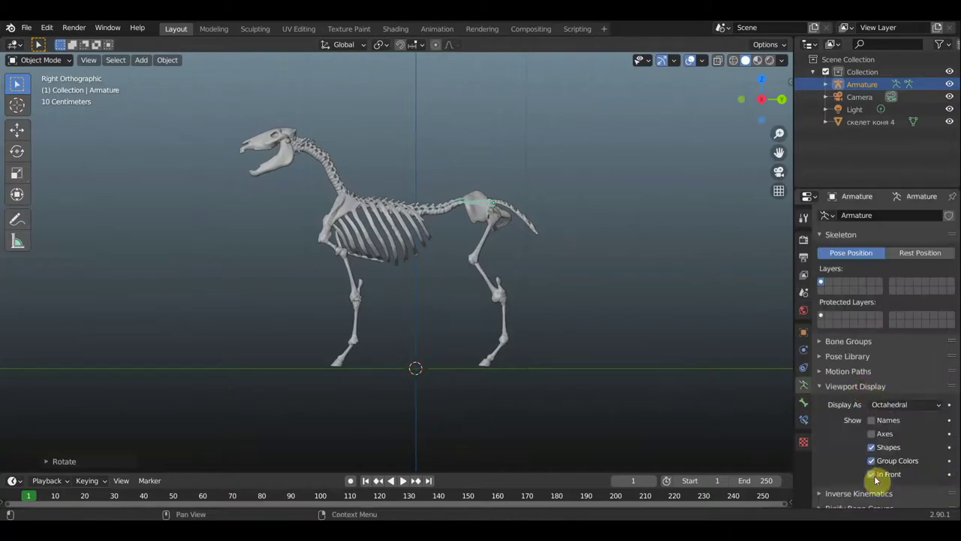
left_click(488, 206)
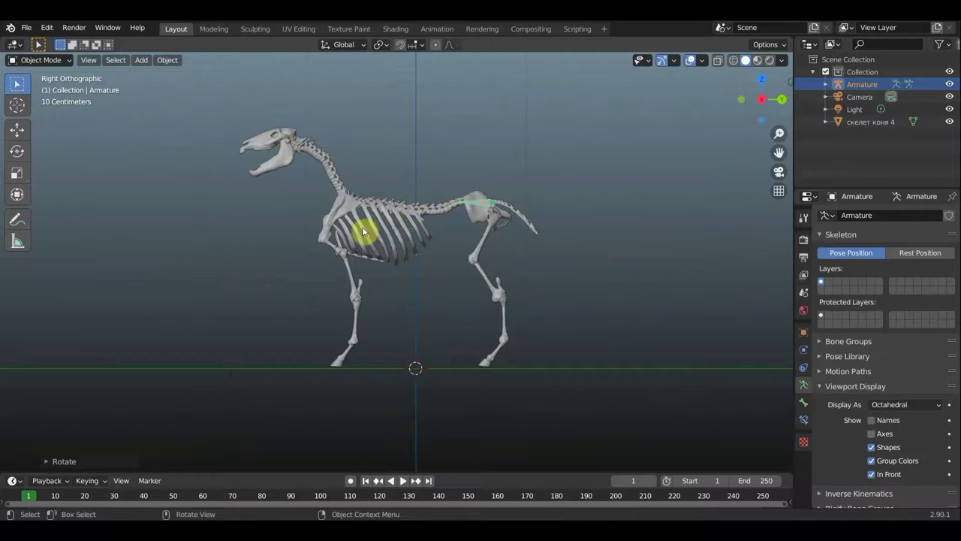
Enter Edit Mode and shift the bone along the lower spine, checking top and side views
left_click(63, 60)
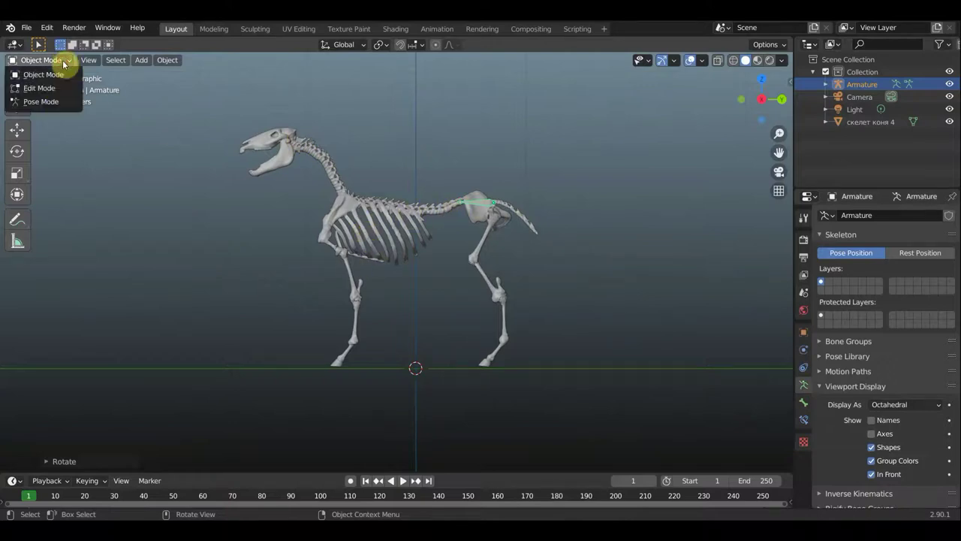
left_click(41, 88)
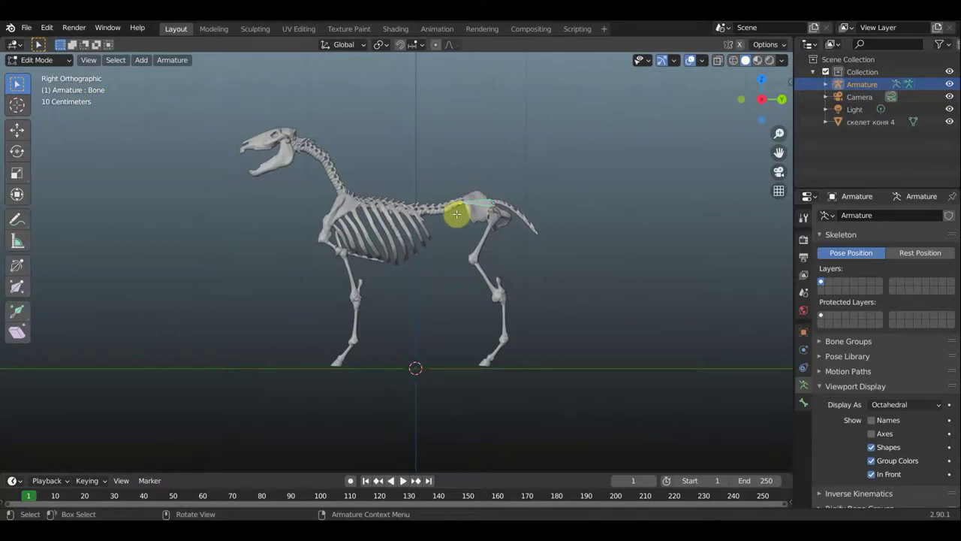
scroll(464, 179, "up", 3)
scroll(463, 175, "down", 1)
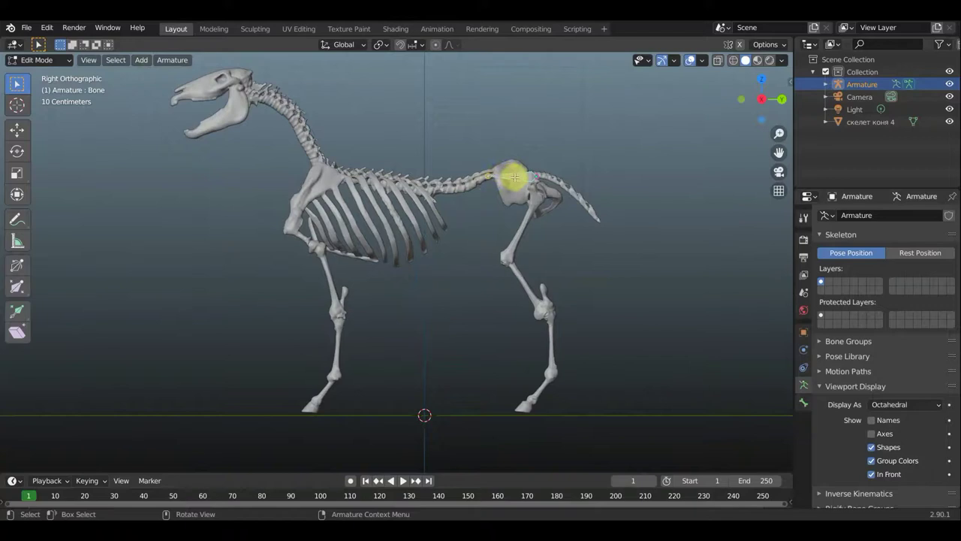
left_click_drag(513, 175, 528, 172)
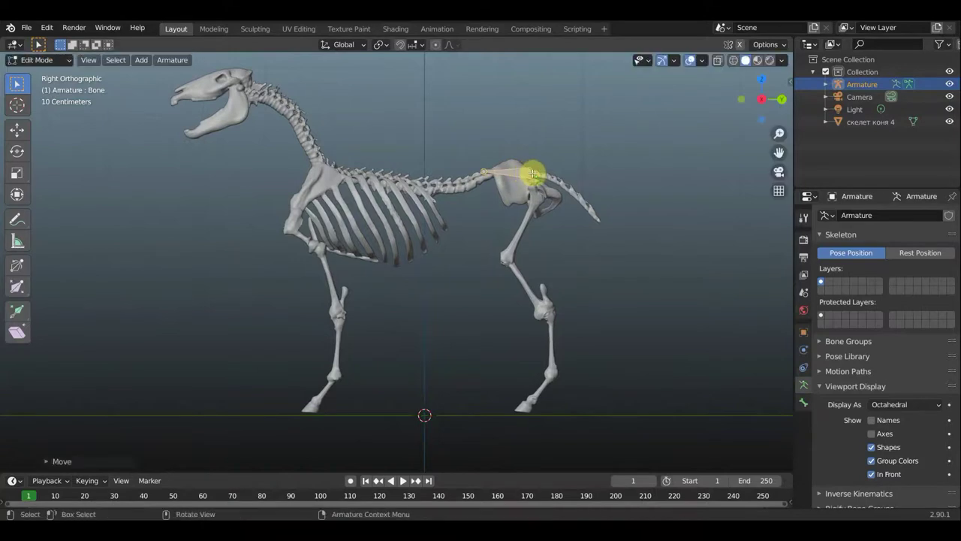
key("KP_7")
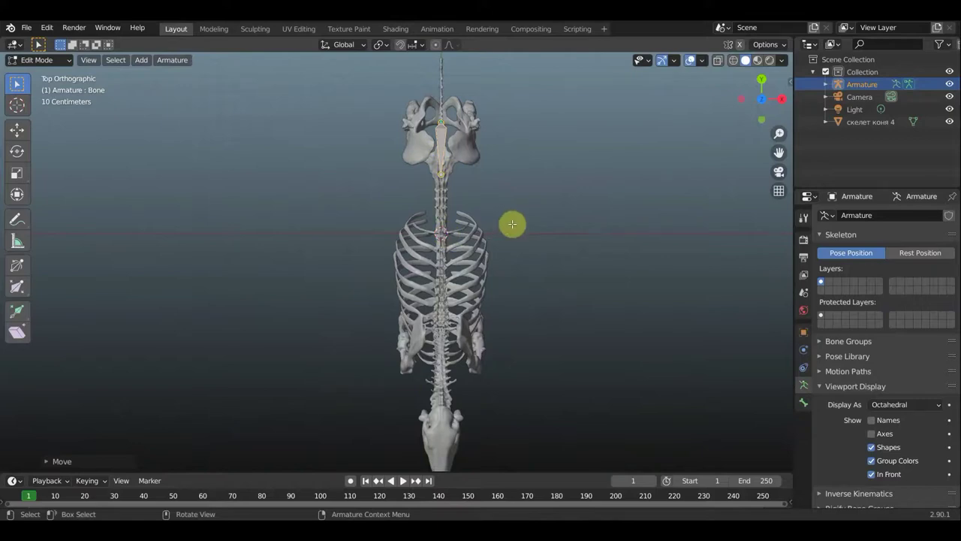
key("KP_3")
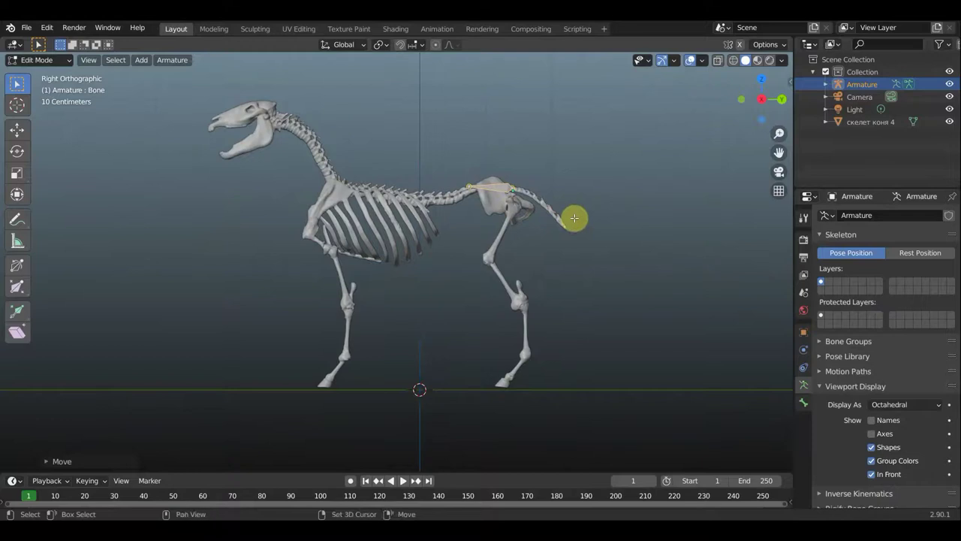
middle_click_drag(588, 221, 588, 232, "shift")
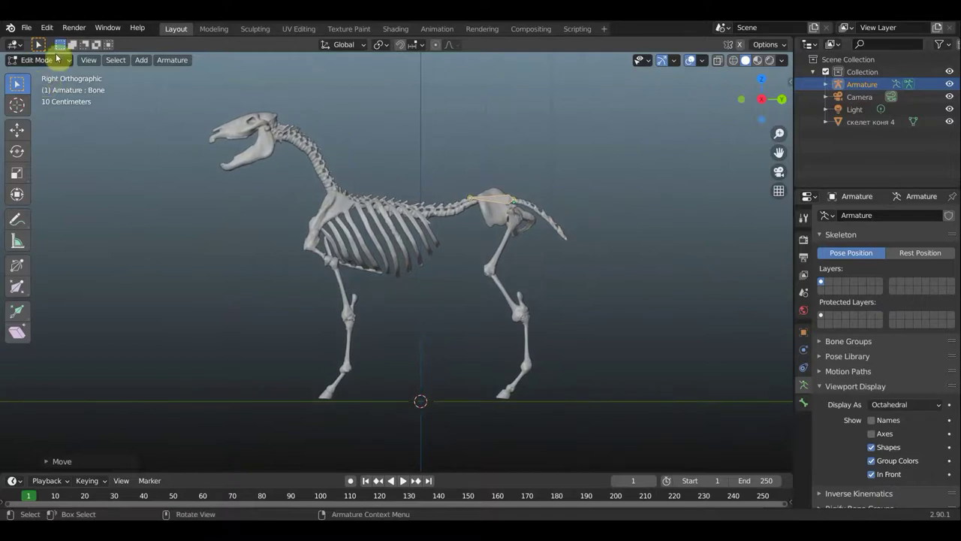
Reposition the first bone's head, then extrude four bones along the back to the neck base
left_click(470, 198)
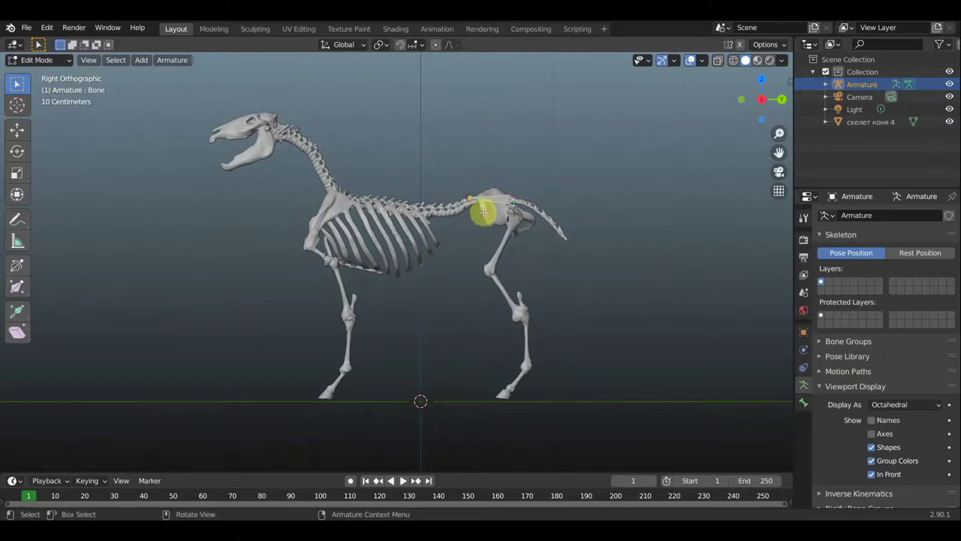
key("g")
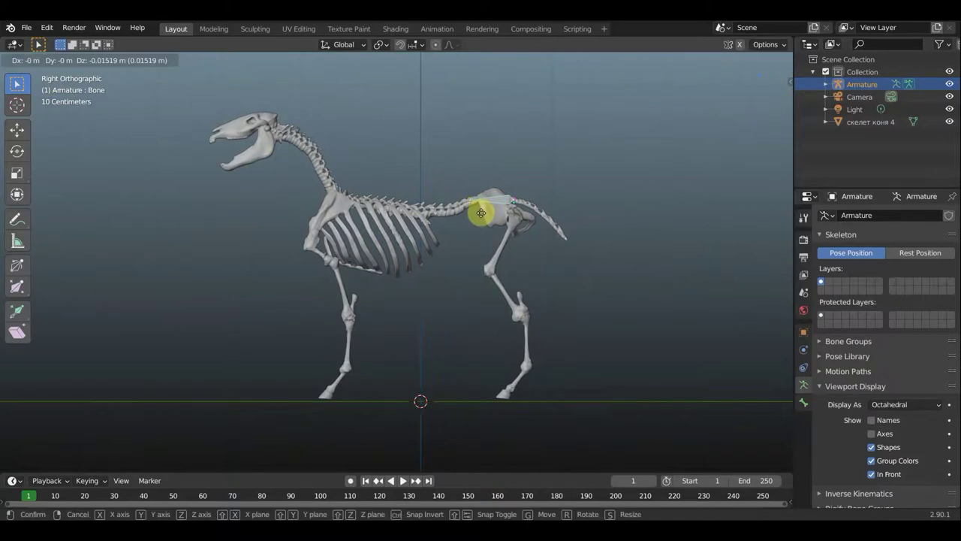
left_click(481, 213)
key("e")
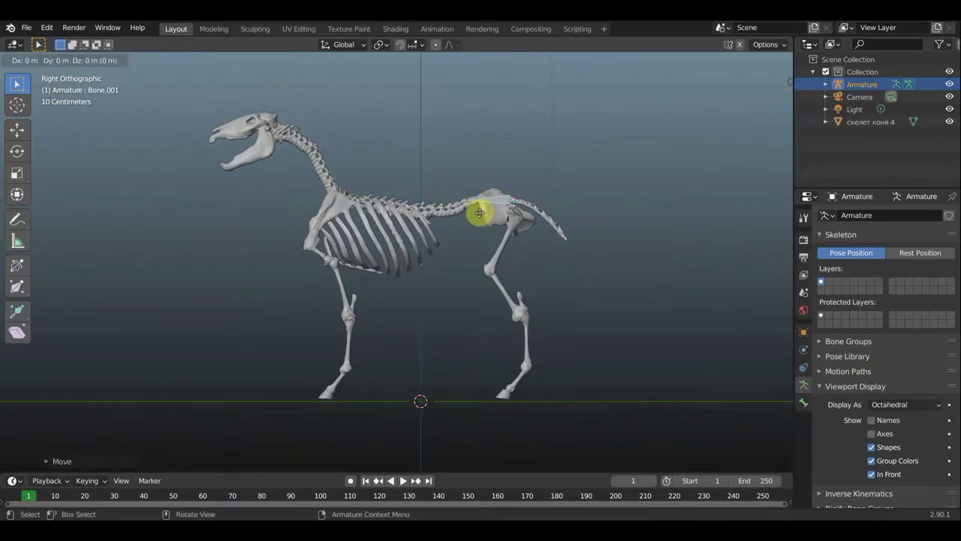
left_click(446, 224)
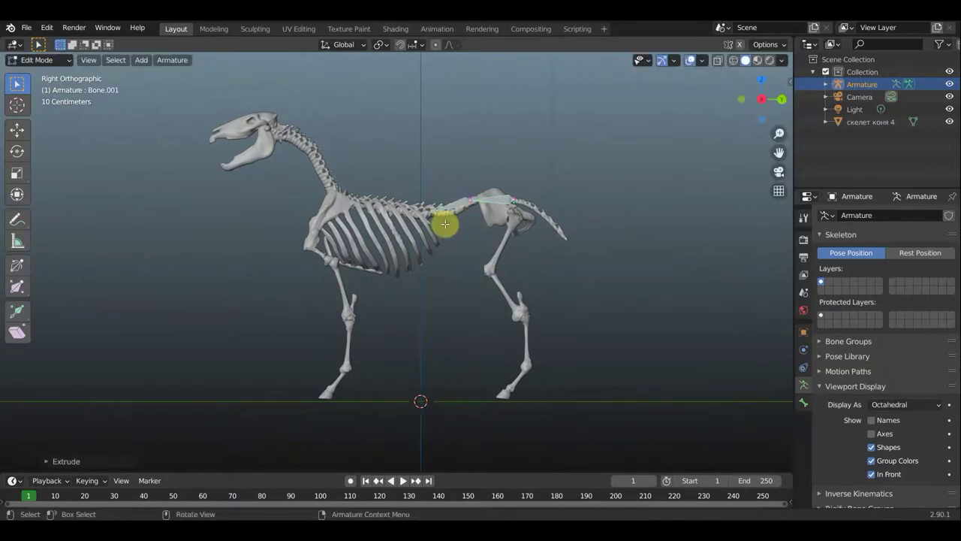
key("e")
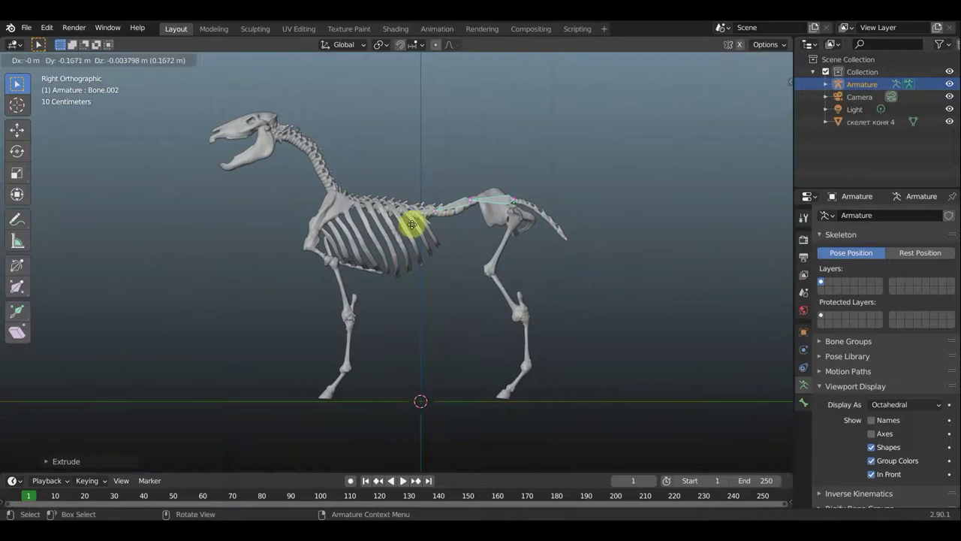
left_click(402, 218)
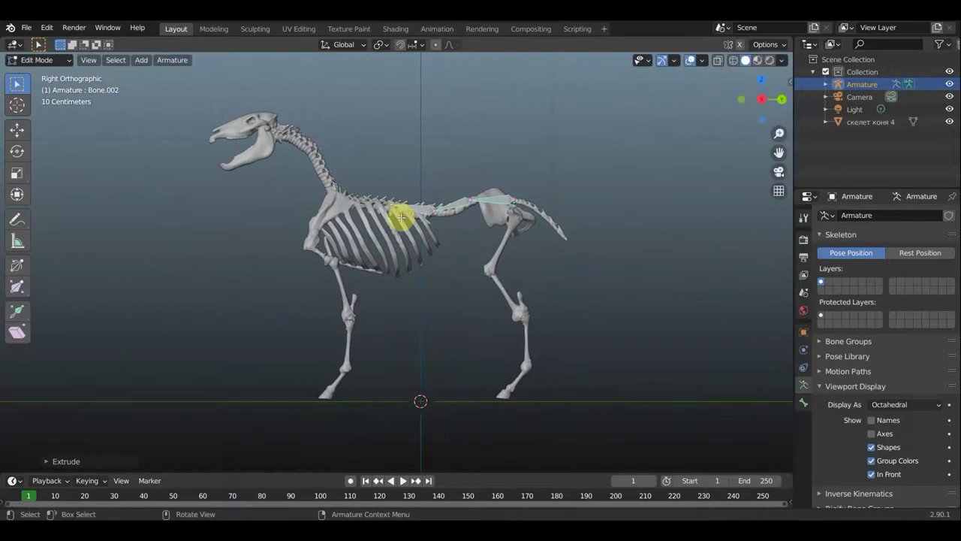
key("e")
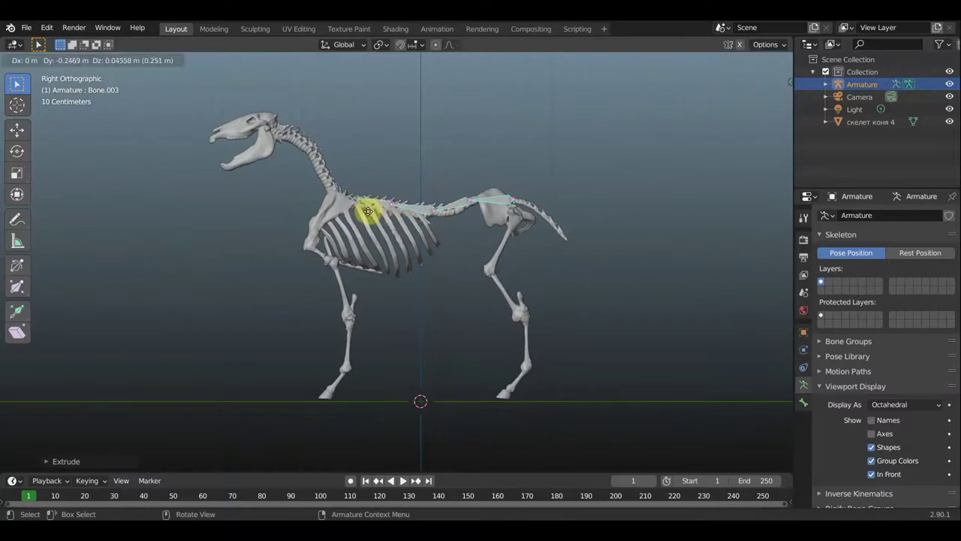
left_click(368, 211)
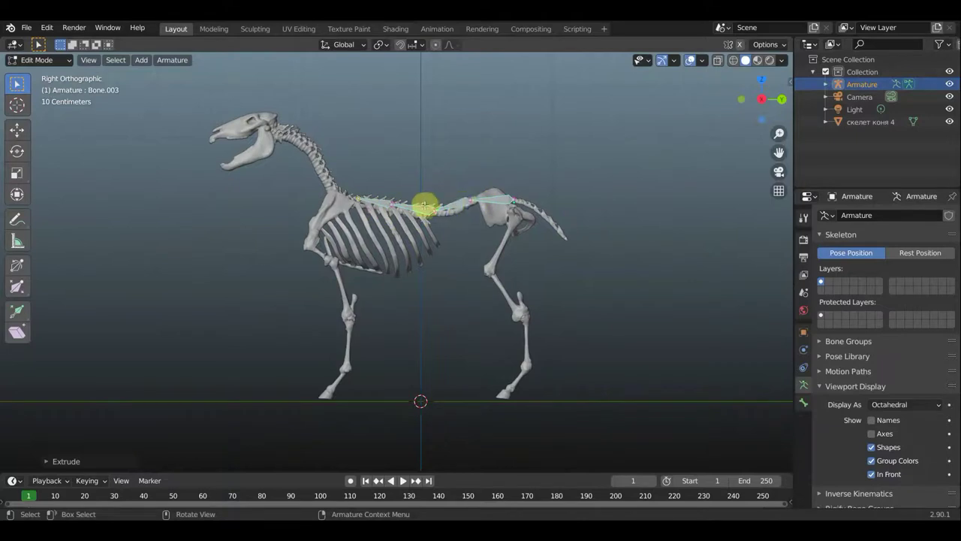
key("e")
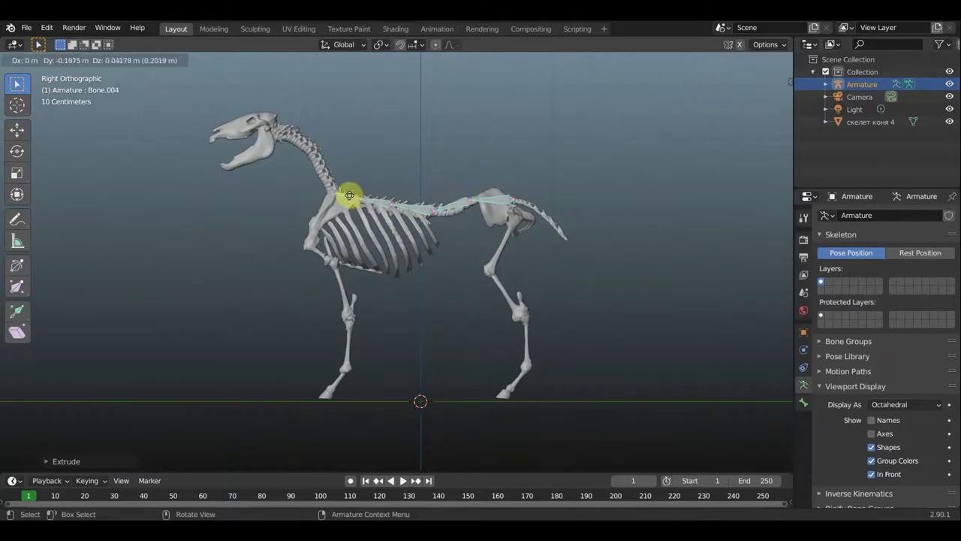
left_click(349, 194)
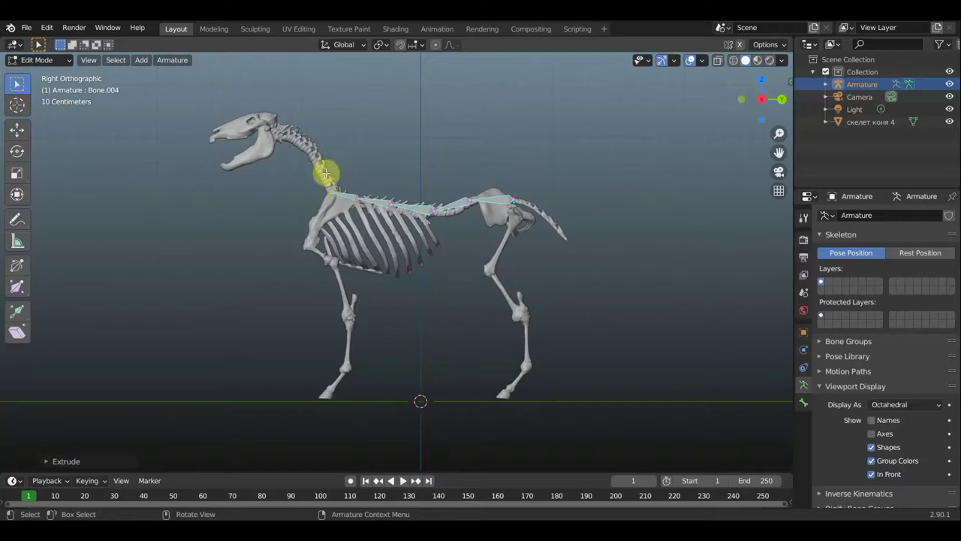
Extrude three neck bones and two head bones up through the skull to the snout
key("e")
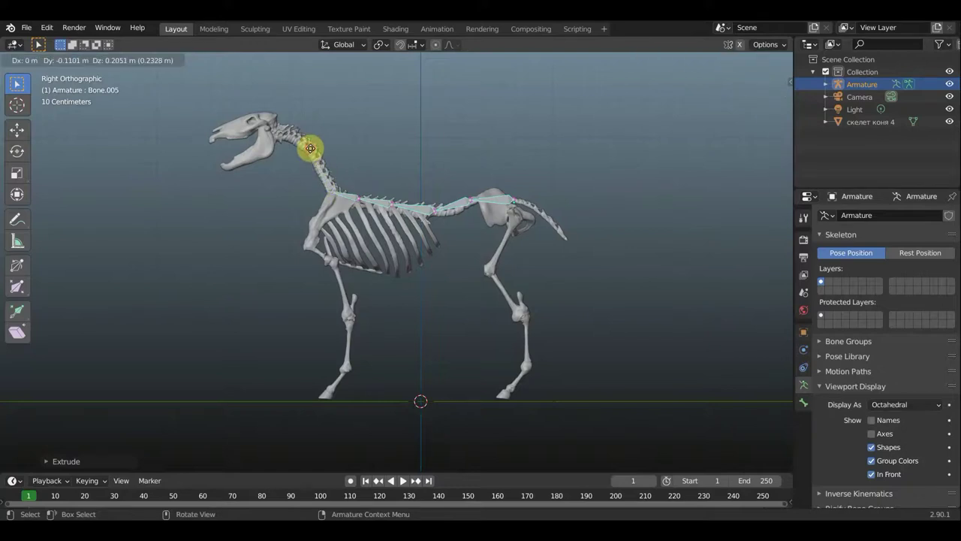
left_click(311, 149)
key("e")
left_click(299, 130)
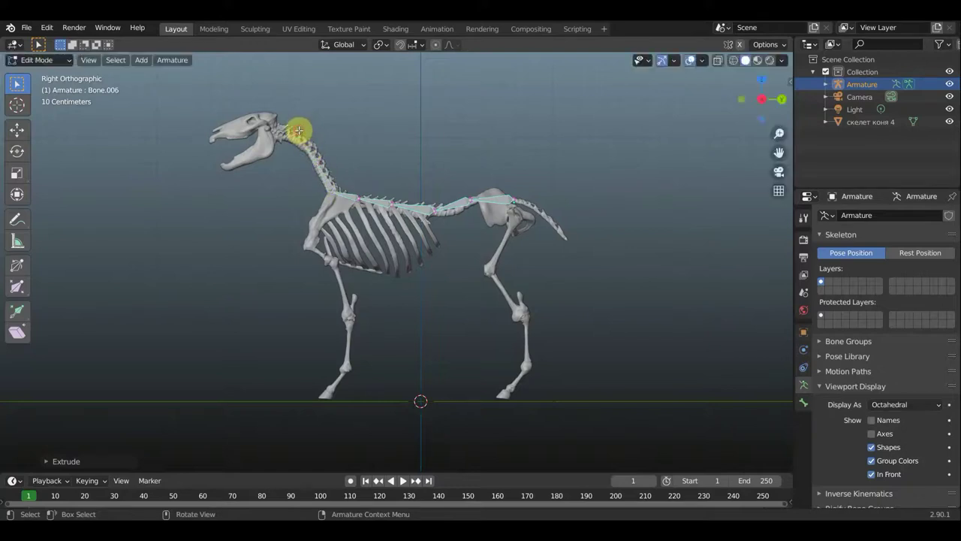
key("e")
left_click(283, 120)
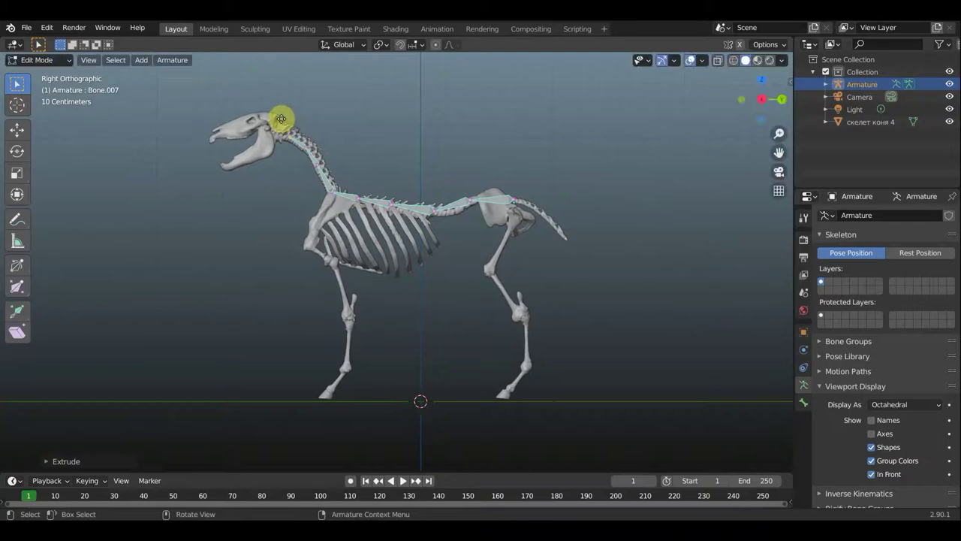
key("e")
left_click(265, 111)
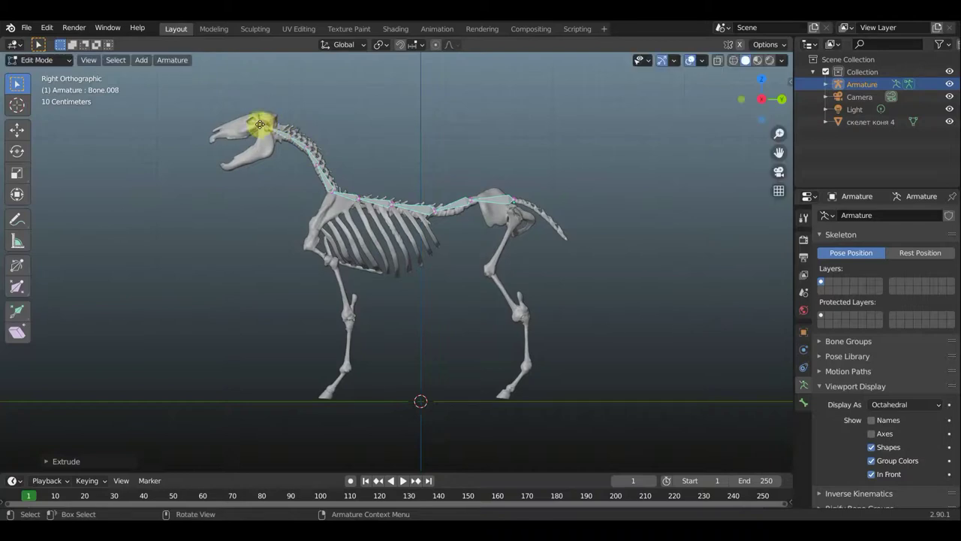
key("e")
left_click(204, 131)
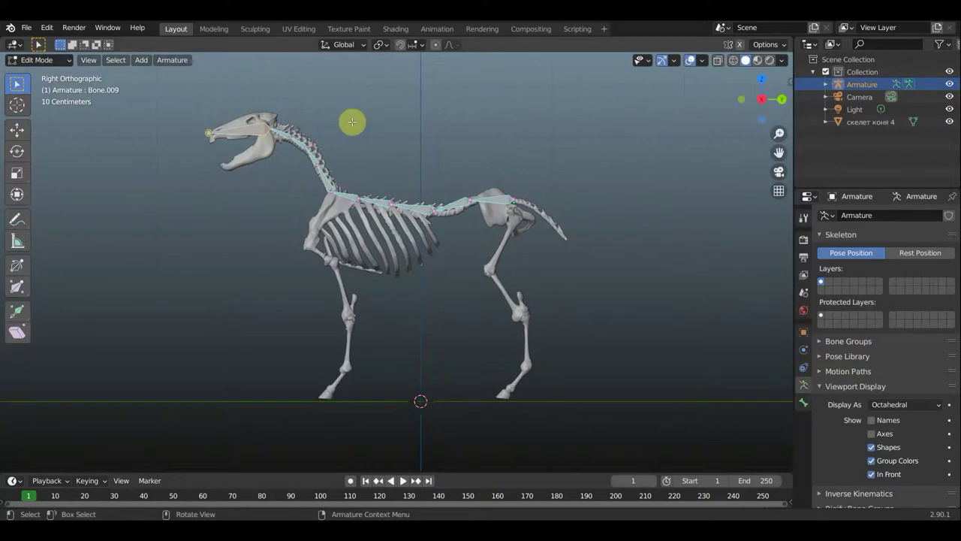
key("shift")
Duplicate the head bone and move, rotate and shorten the copy to fit the lower jaw
key("shift+d")
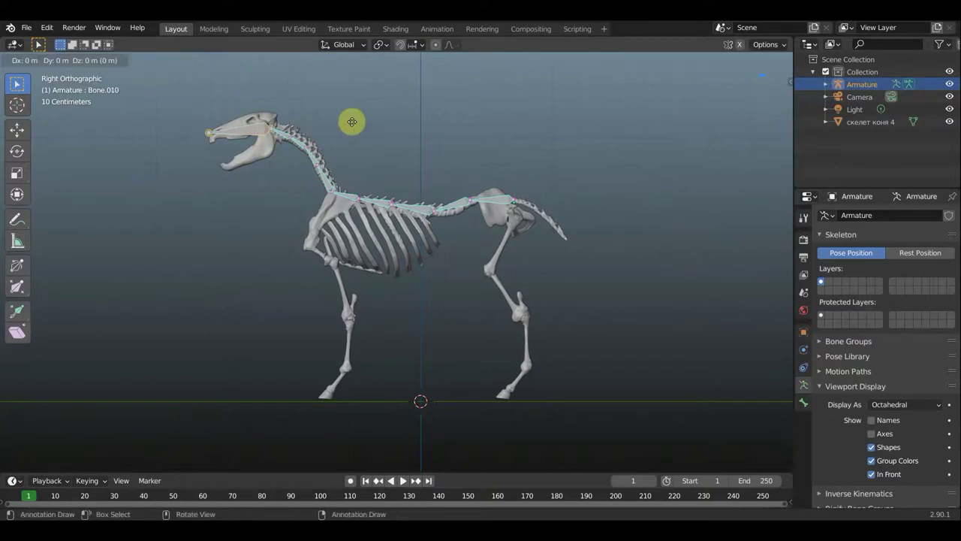
right_click(352, 121)
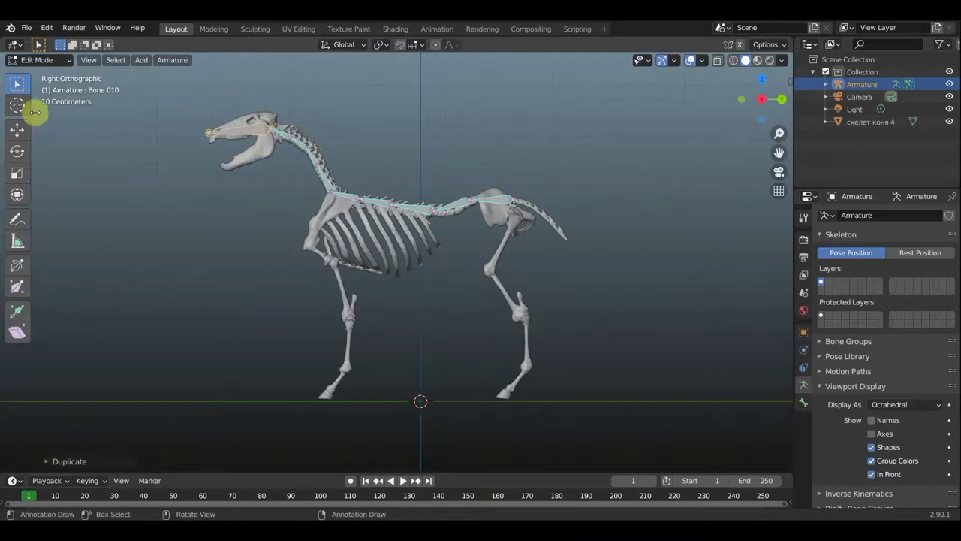
left_click(16, 129)
left_click_drag(240, 81, 241, 105)
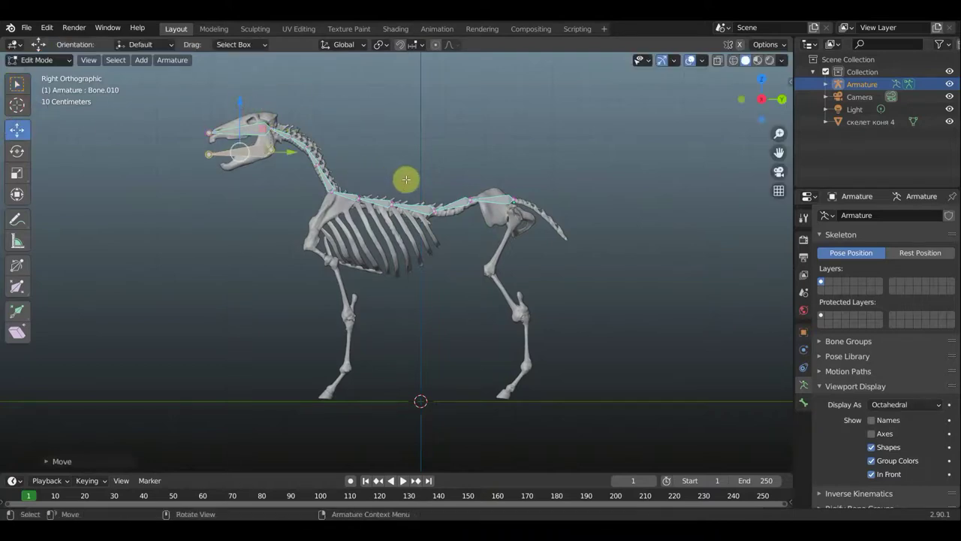
key("r")
left_click(386, 133)
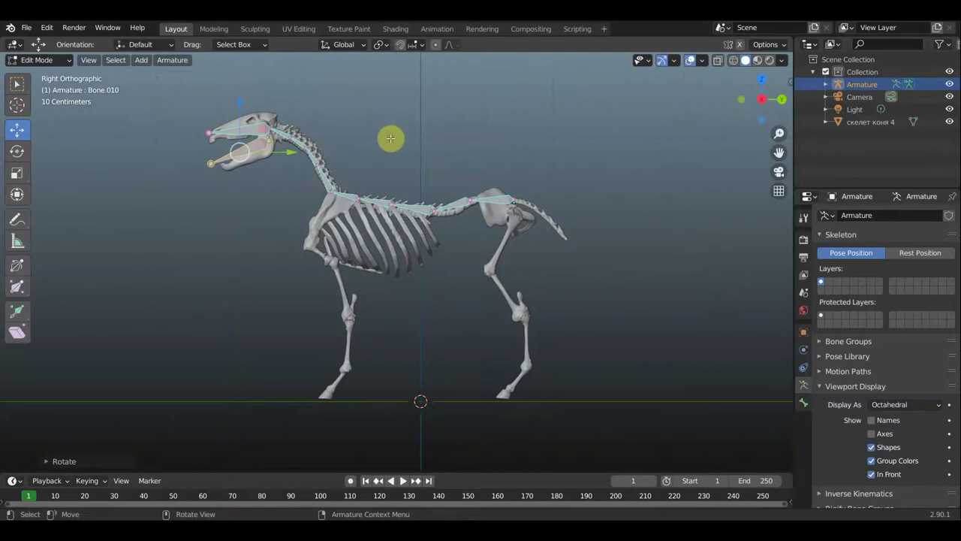
key("s")
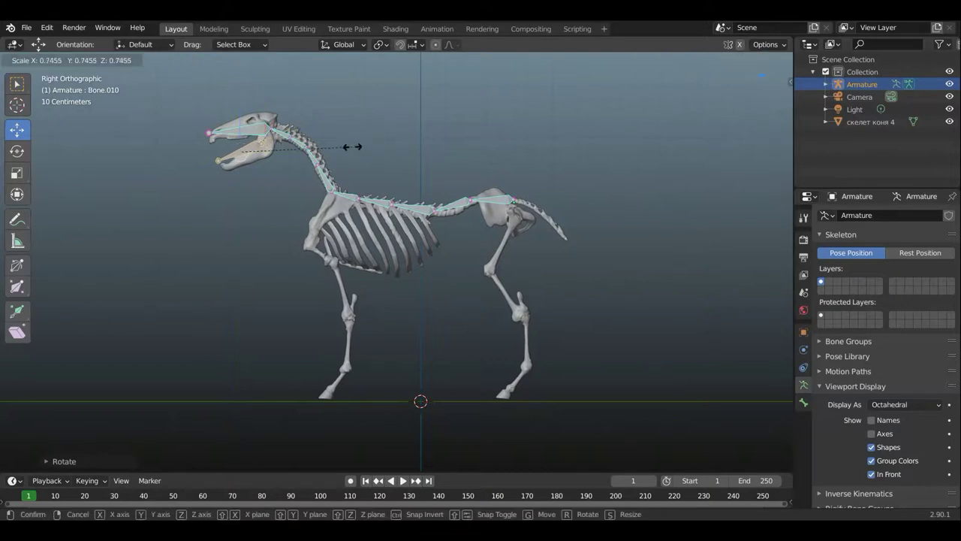
left_click(350, 147)
key("g")
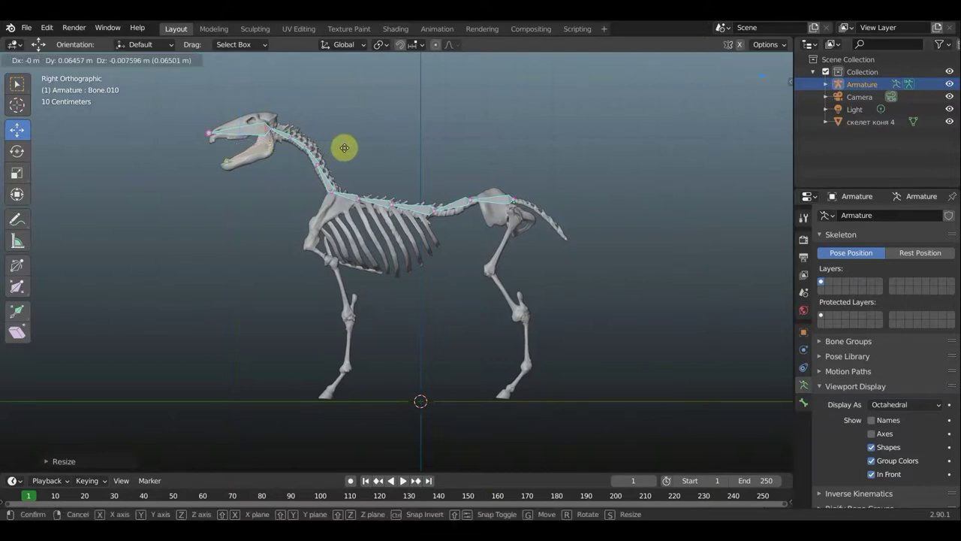
left_click(345, 148)
Select head bone Bone.008 and raise it slightly on Z
middle_click_drag(345, 148, 426, 212)
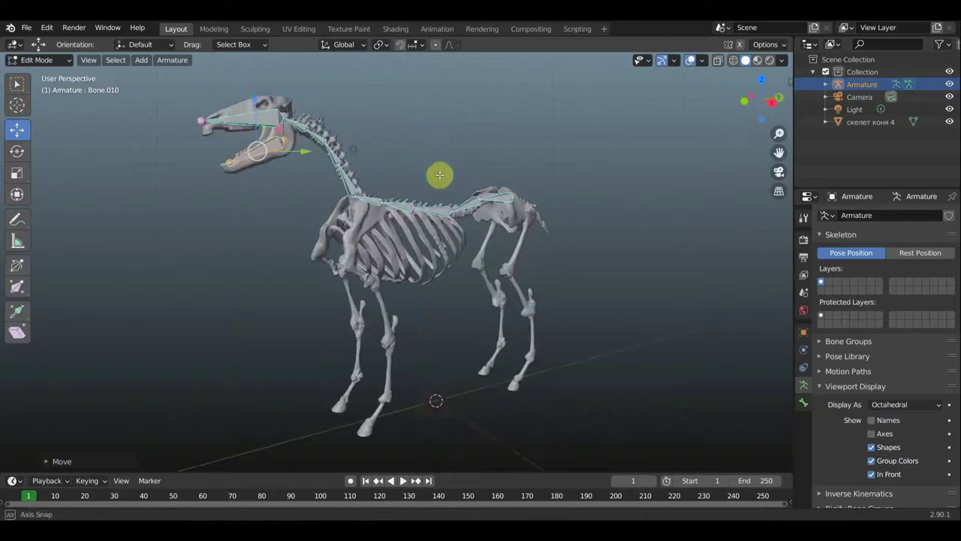
scroll(426, 212, "up", 2)
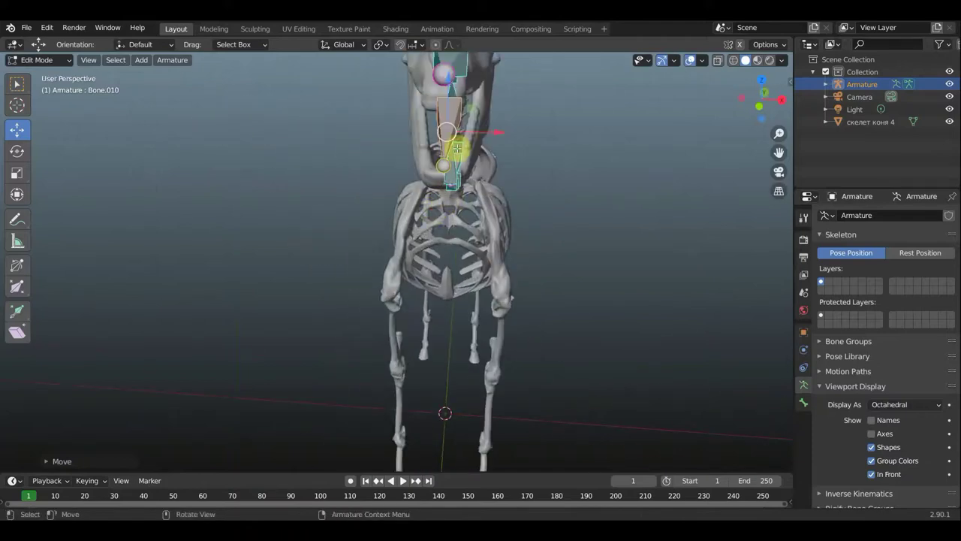
mouse_move(439, 161)
middle_mouse_down()
mouse_move(515, 161)
mouse_move(506, 180)
mouse_move(508, 167)
mouse_move(408, 160)
mouse_move(384, 139)
middle_mouse_up()
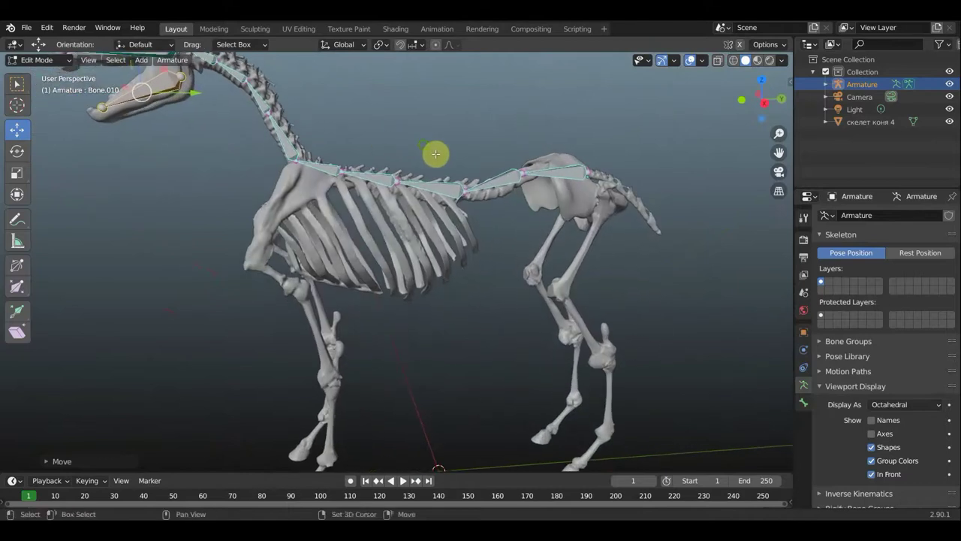
scroll(508, 189, "up", 2)
scroll(499, 195, "up", 1)
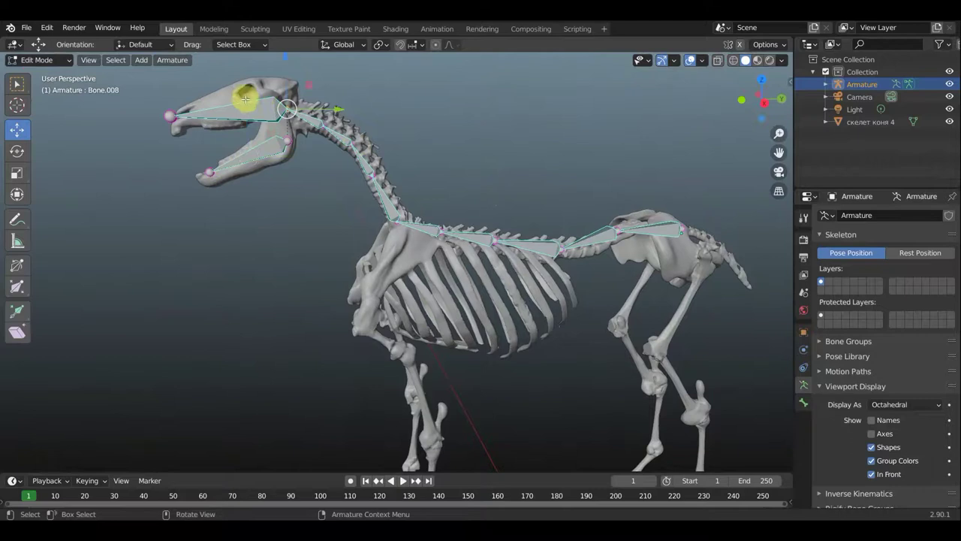
left_click(279, 96)
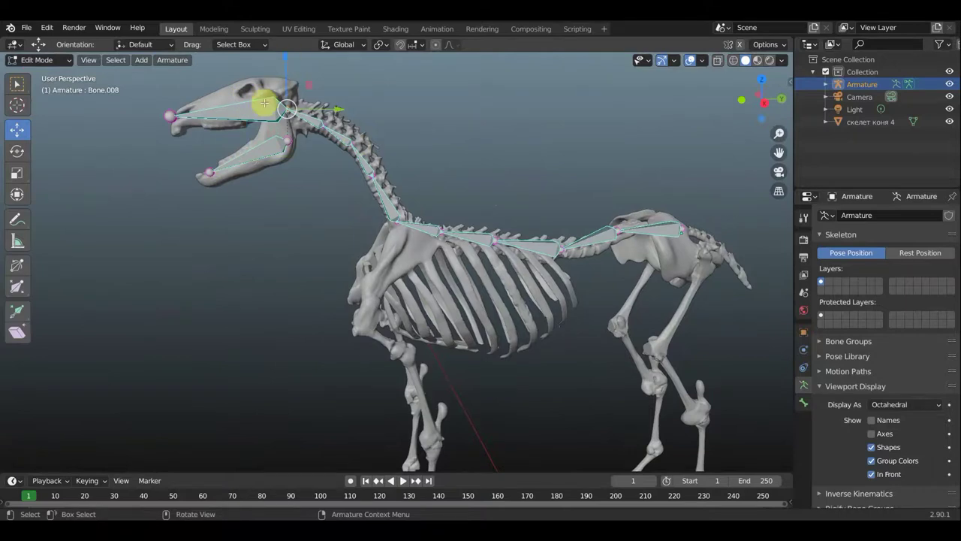
scroll(271, 99, "down", 2)
left_click_drag(323, 112, 323, 102)
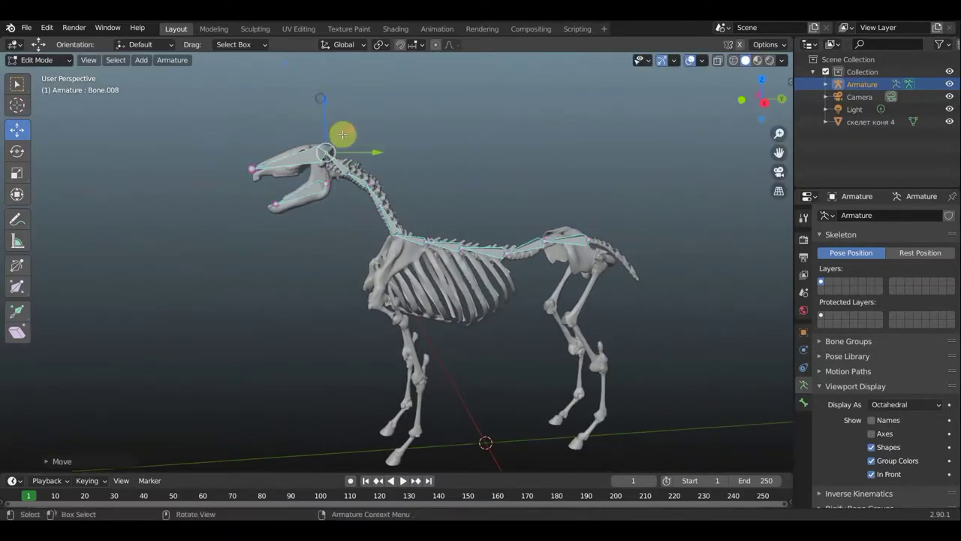
middle_click_drag(343, 133, 432, 158)
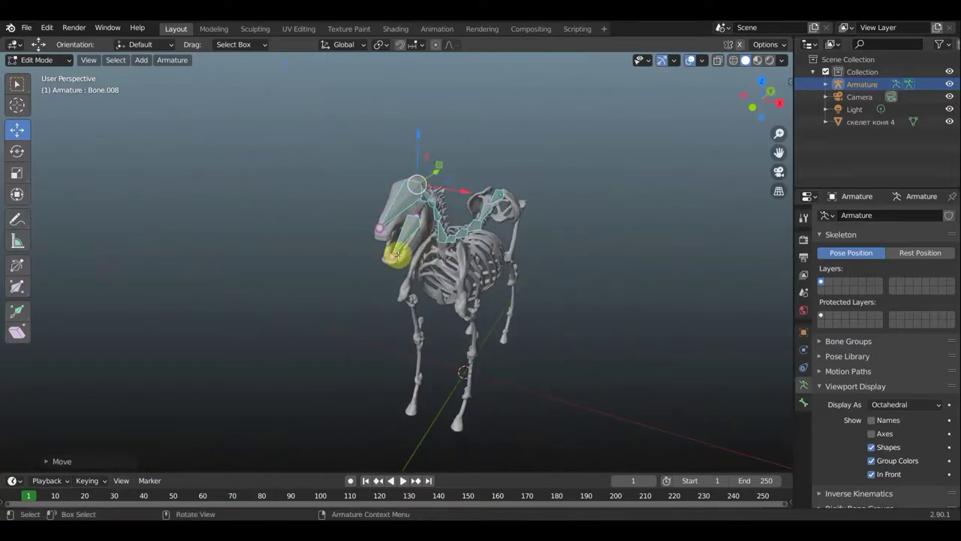
middle_click_drag(391, 259, 303, 219)
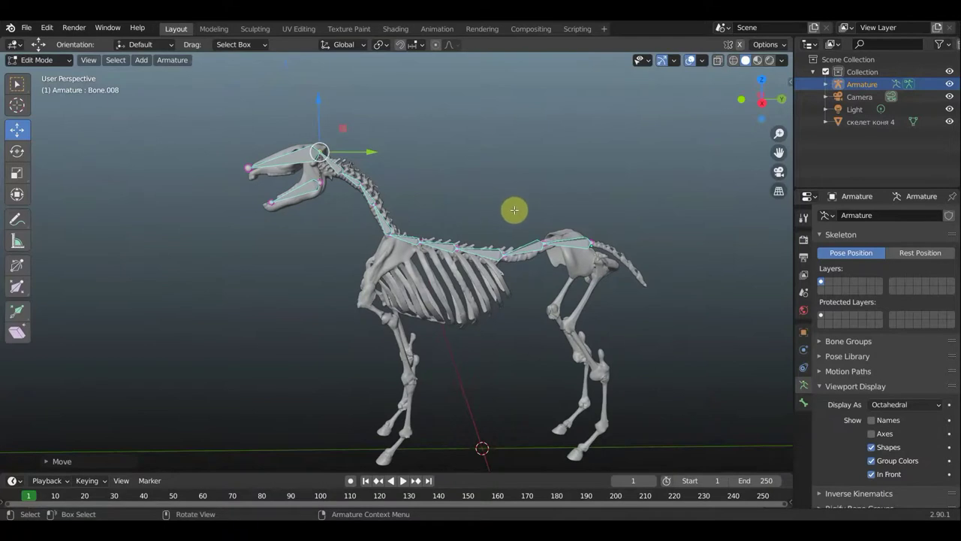
middle_click_drag(509, 208, 550, 208, "alt")
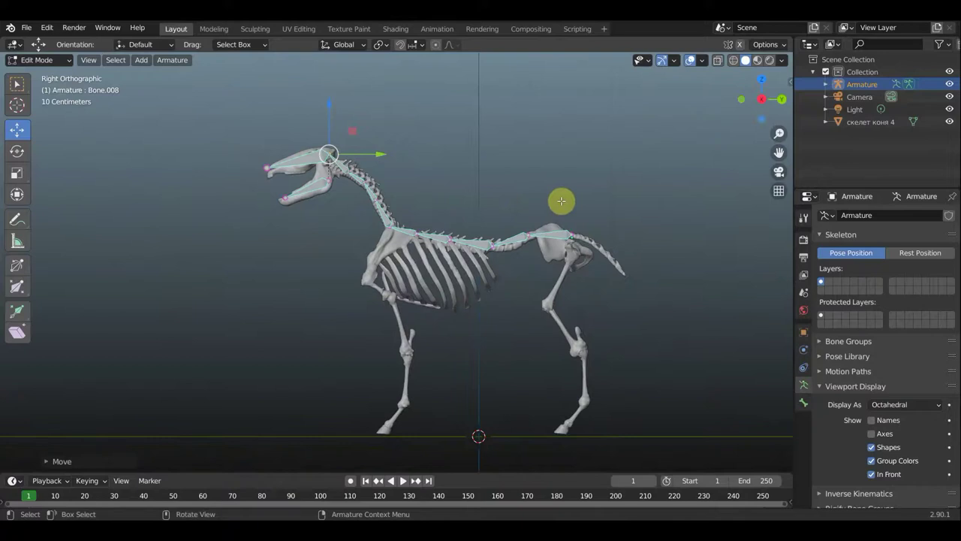
mouse_move(504, 193)
middle_mouse_down("shift")
mouse_move(381, 157)
mouse_move(408, 192)
middle_mouse_up("shift")
scroll(407, 192, "up", 5)
scroll(454, 226, "down", 2)
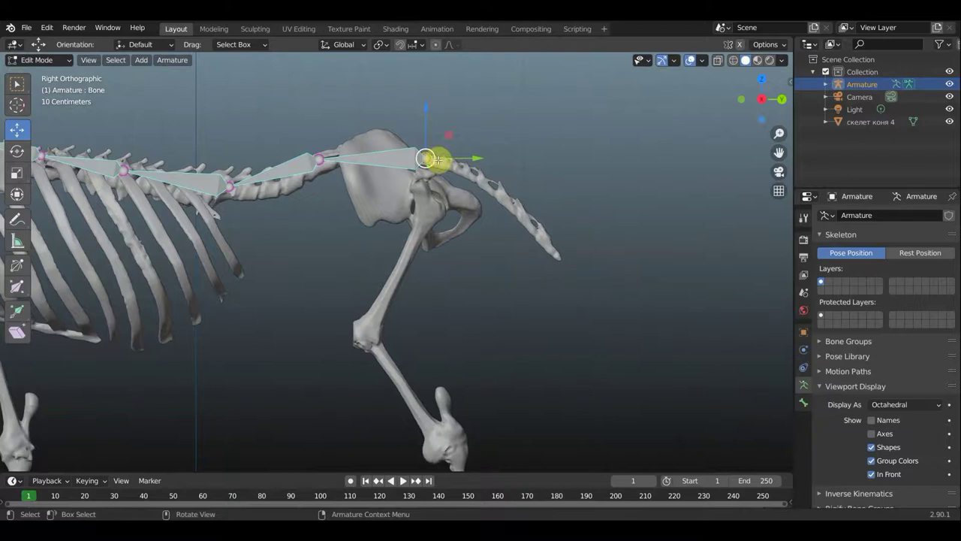
Extrude bones down the tail, then undo the three extra ones, keeping one tail bone
left_click(16, 83)
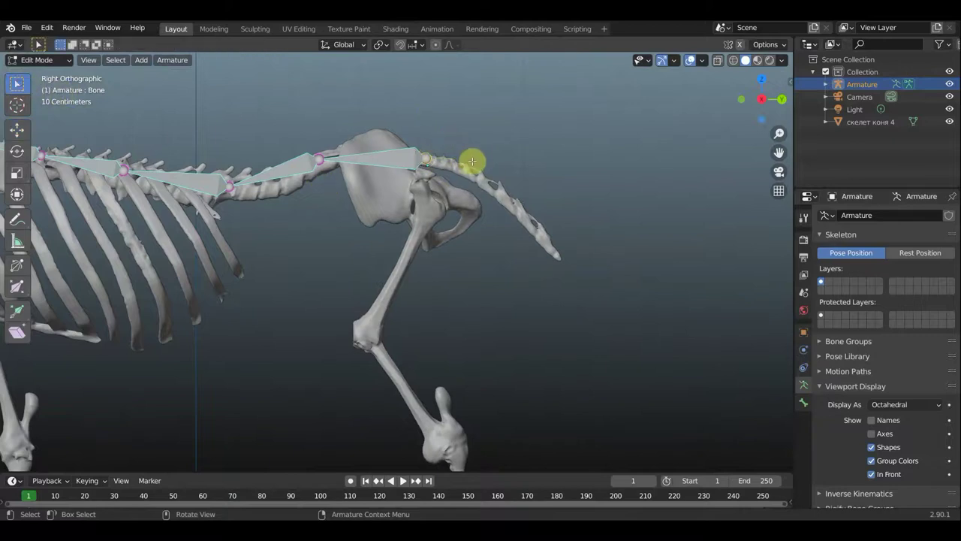
key("e")
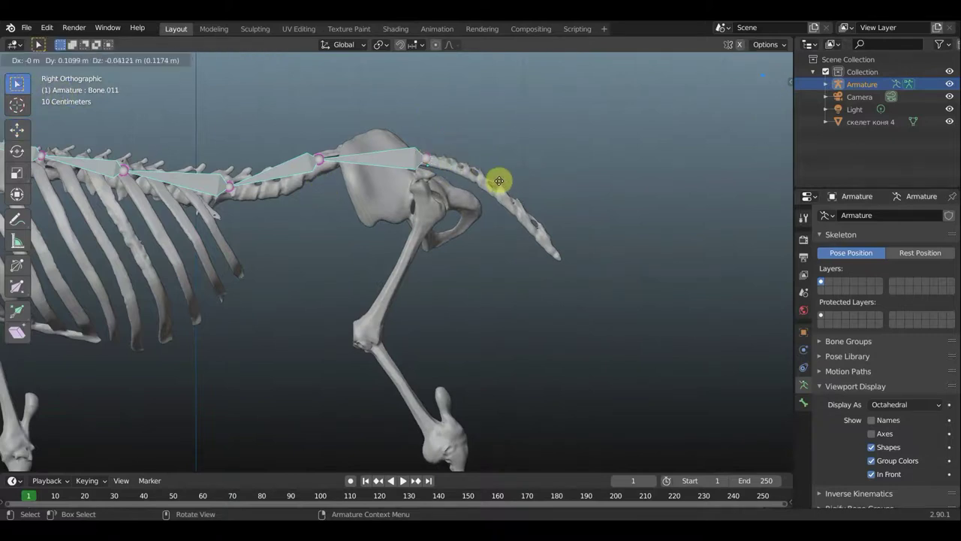
left_click(507, 184)
key("e")
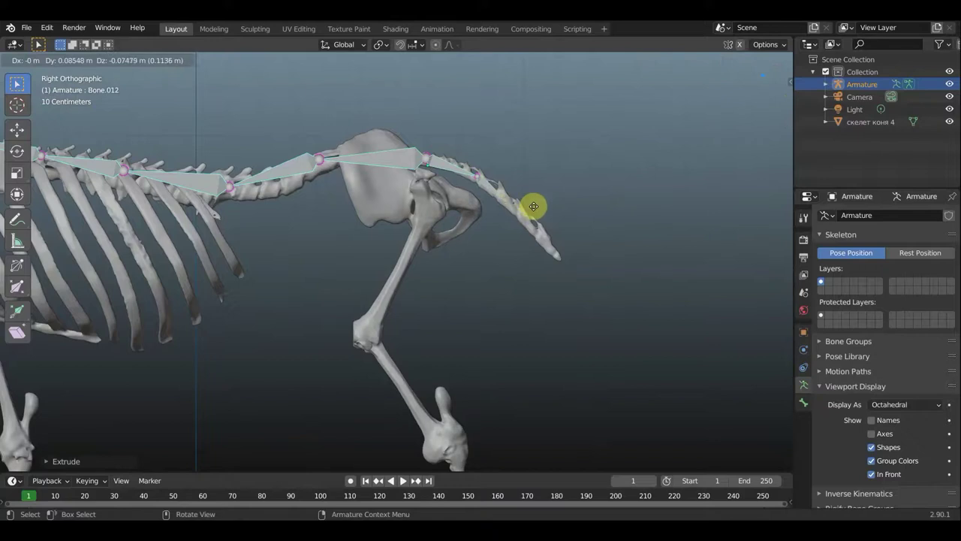
left_click(544, 216)
key("e")
left_click(567, 240)
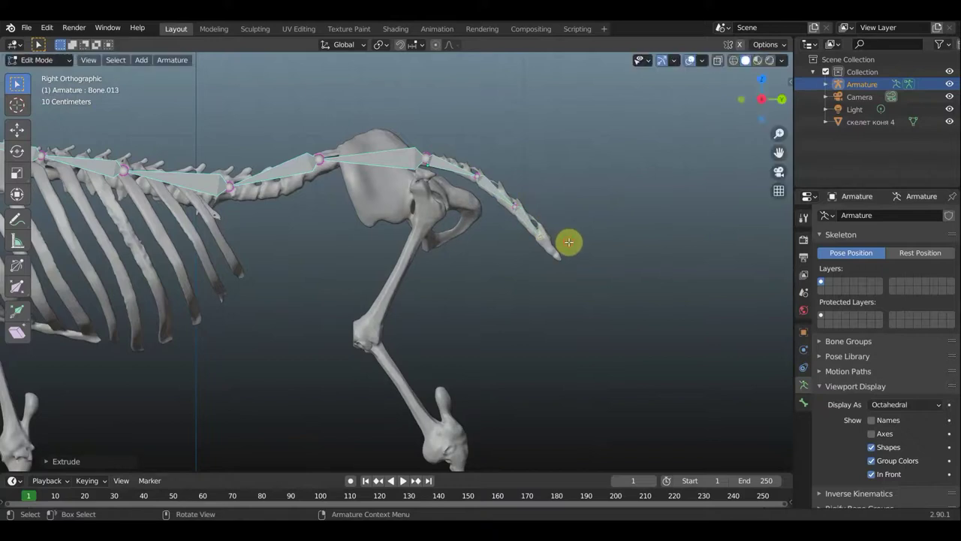
key("e")
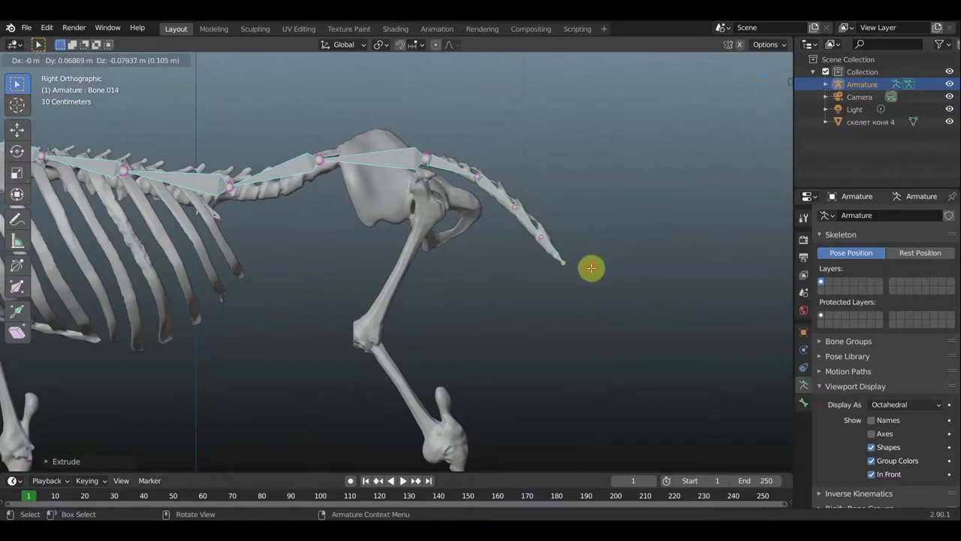
left_click(591, 268)
scroll(448, 195, "down", 2)
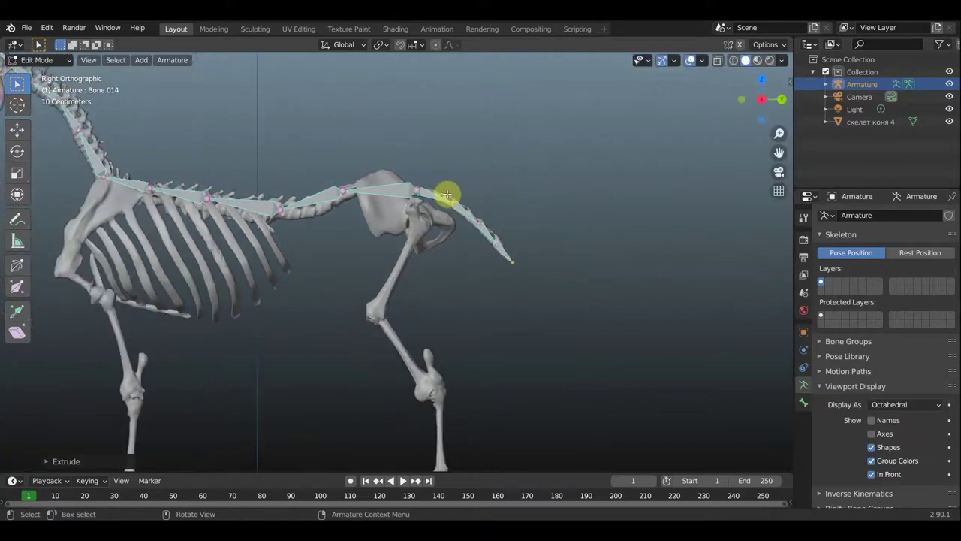
key("ctrl+z")
key("ctrl+z")
key("ctrl+z")
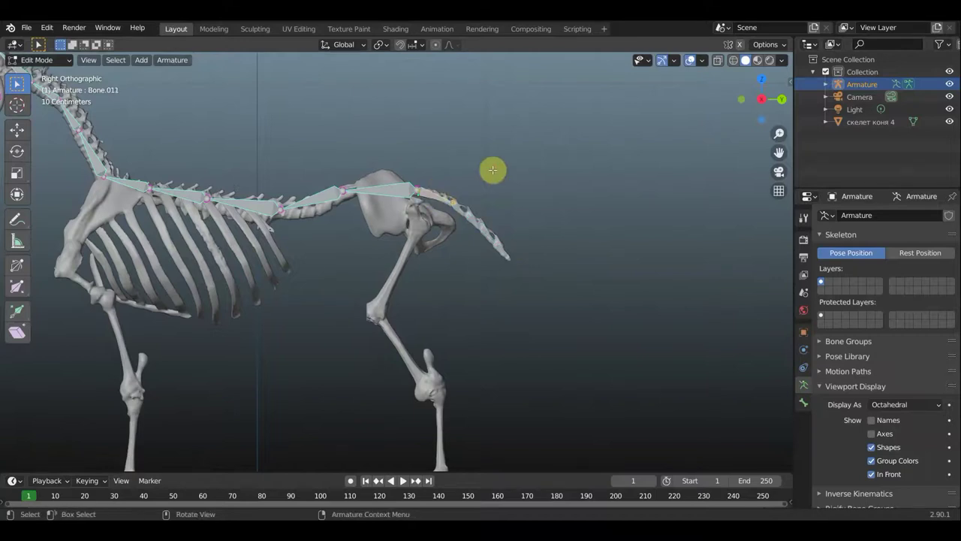
Clear the tail bone's parent and extrude more bones from its tip down the tail
key("alt+p")
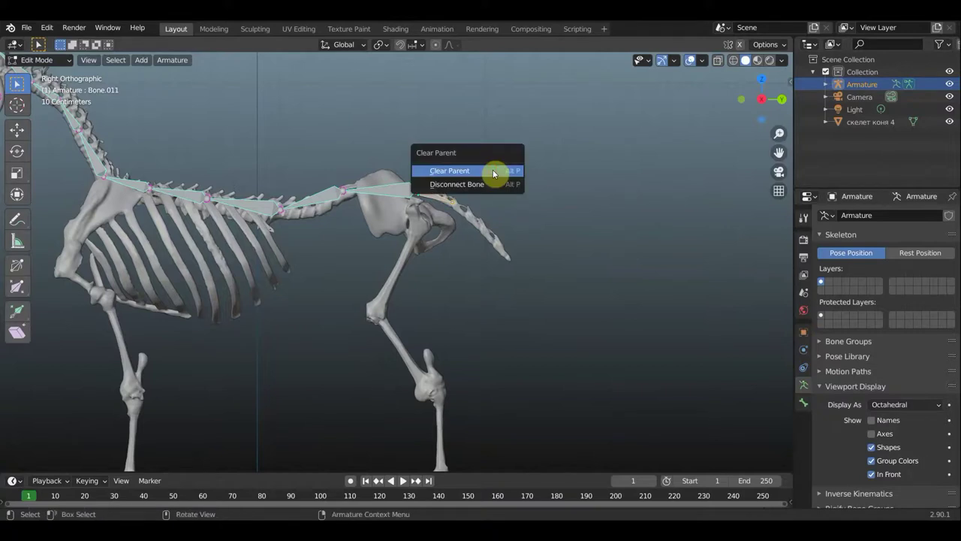
left_click(493, 170)
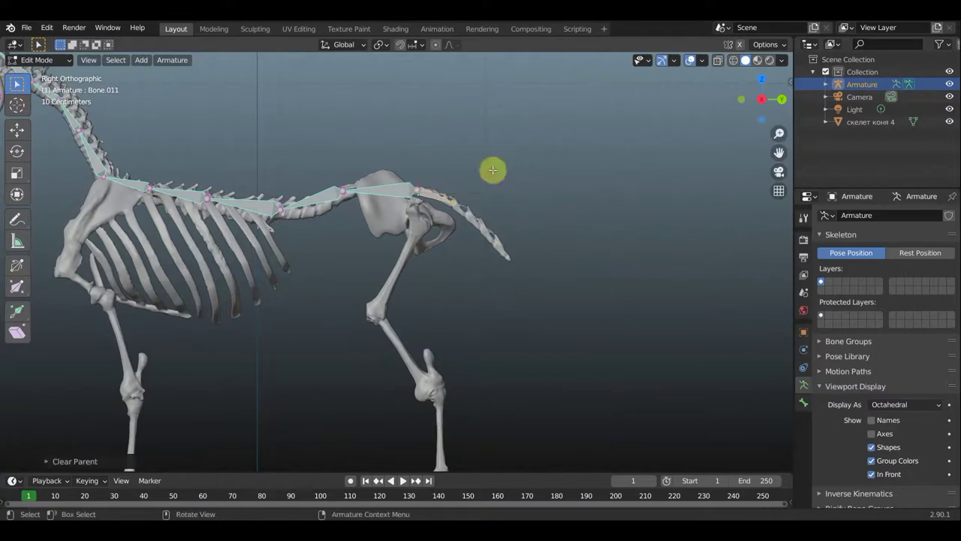
left_click(453, 202)
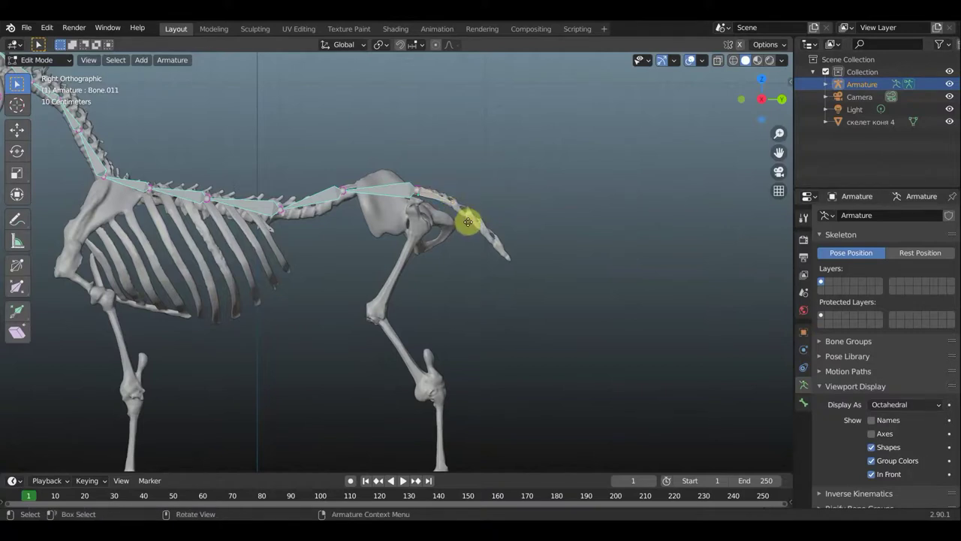
left_click_drag(468, 221, 489, 238)
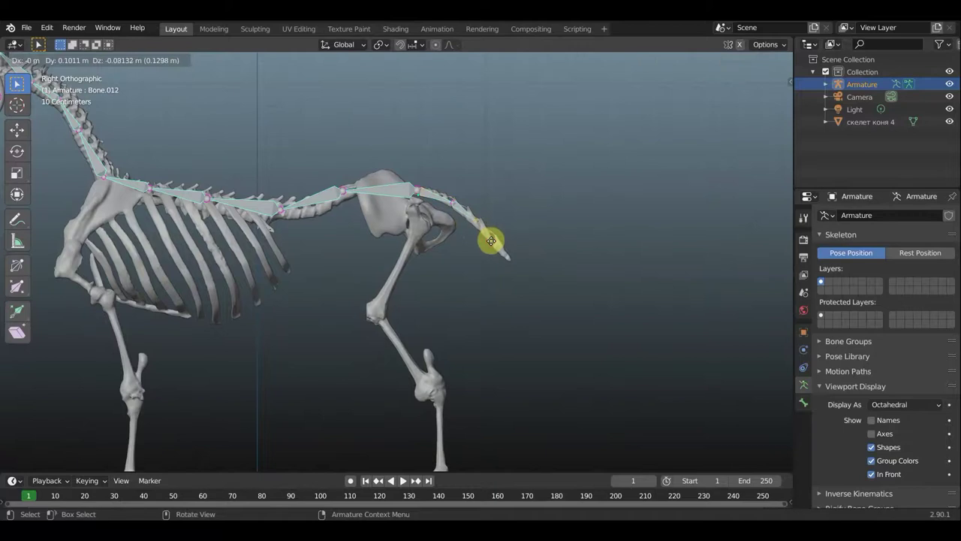
left_click(494, 242)
key("e")
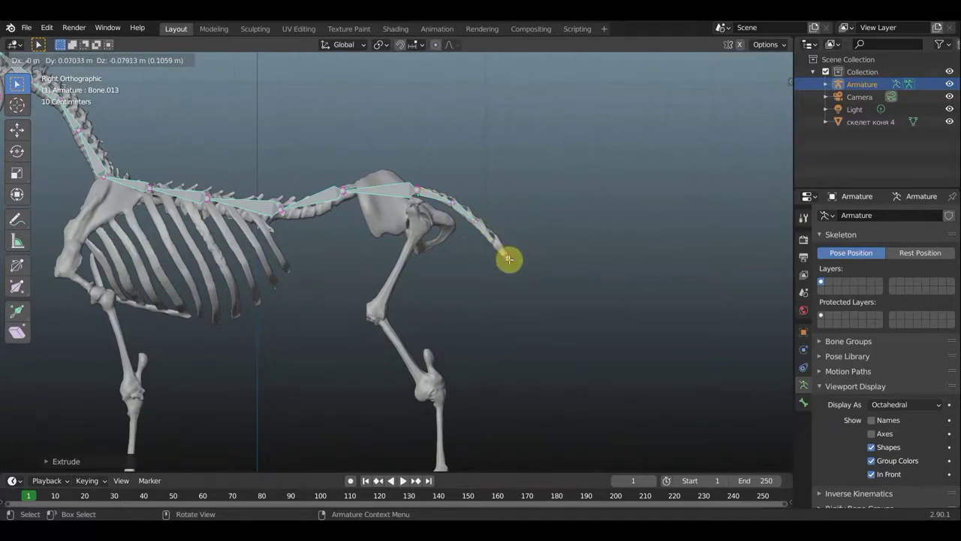
left_click(510, 259)
key("e")
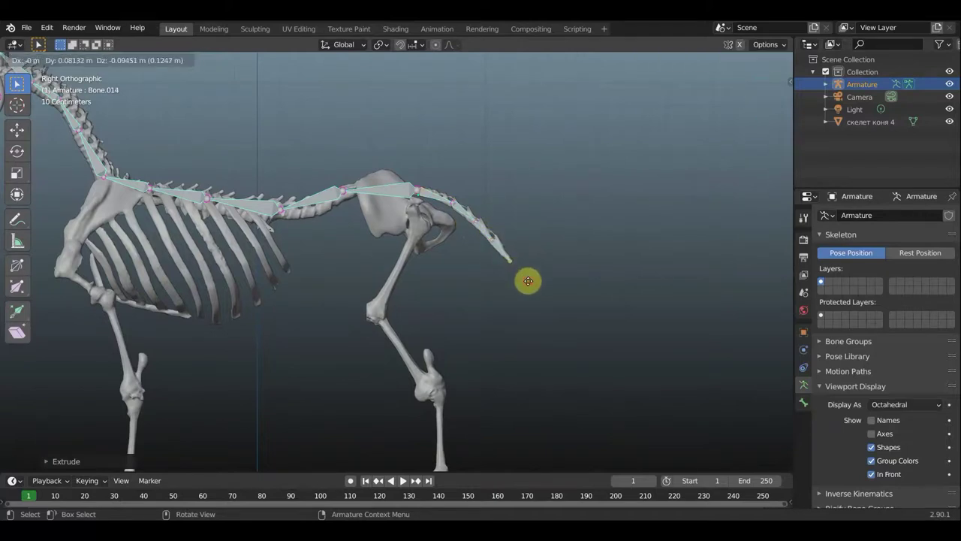
right_click(527, 281)
mouse_move(489, 287)
middle_mouse_down("shift")
mouse_move(627, 296)
mouse_move(619, 263)
middle_mouse_up("shift")
scroll(619, 264, "down", 2)
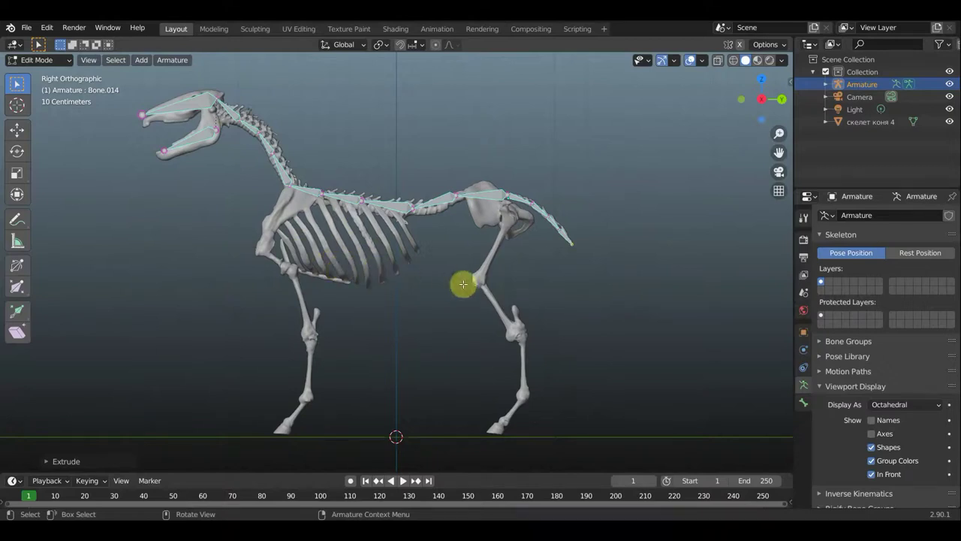
Select the first spine bone and hide the horse skeleton mesh with its Outliner eye icon
middle_click_drag(554, 273, 547, 257, "shift")
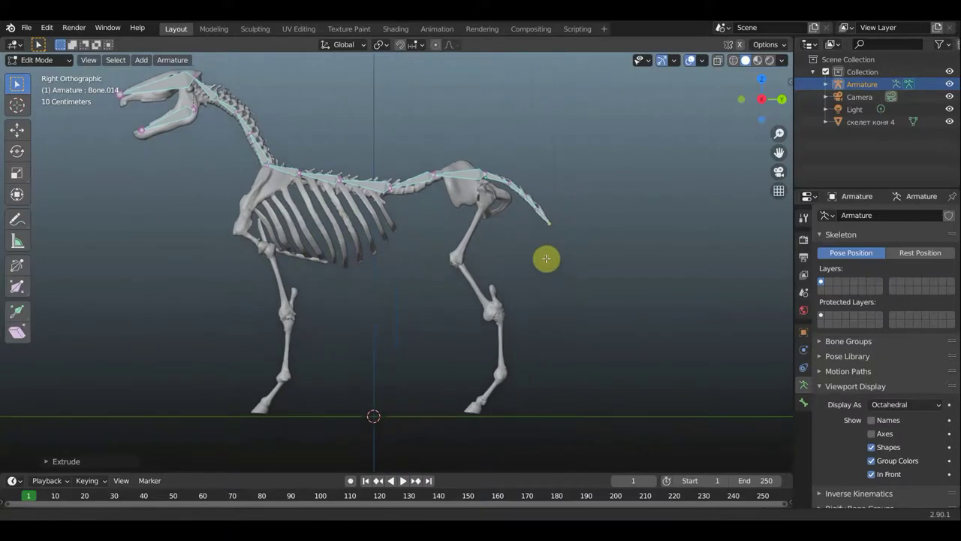
left_click(483, 191)
mouse_move(456, 236)
middle_mouse_down()
mouse_move(364, 254)
mouse_move(365, 241)
mouse_move(397, 236)
mouse_move(432, 278)
middle_mouse_up()
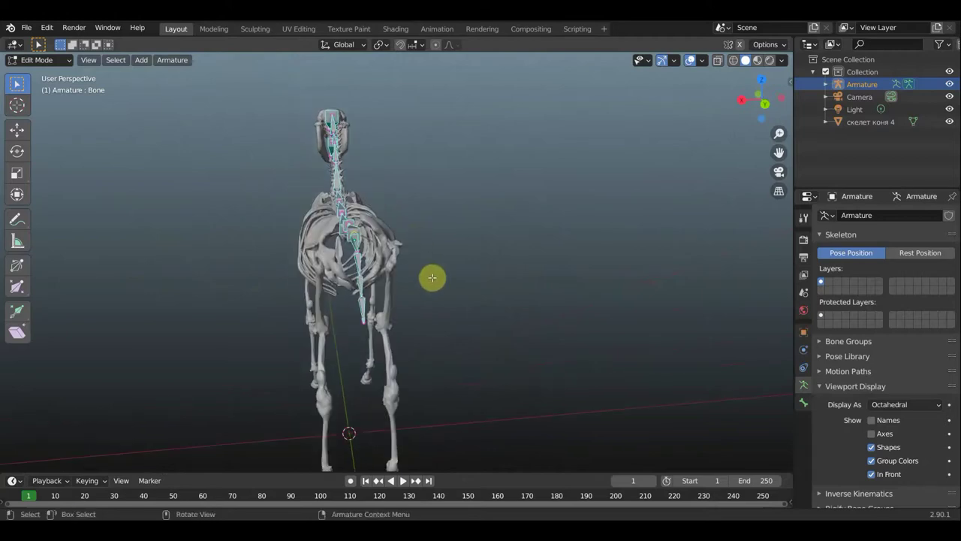
scroll(431, 277, "up", 1)
scroll(432, 277, "up", 2)
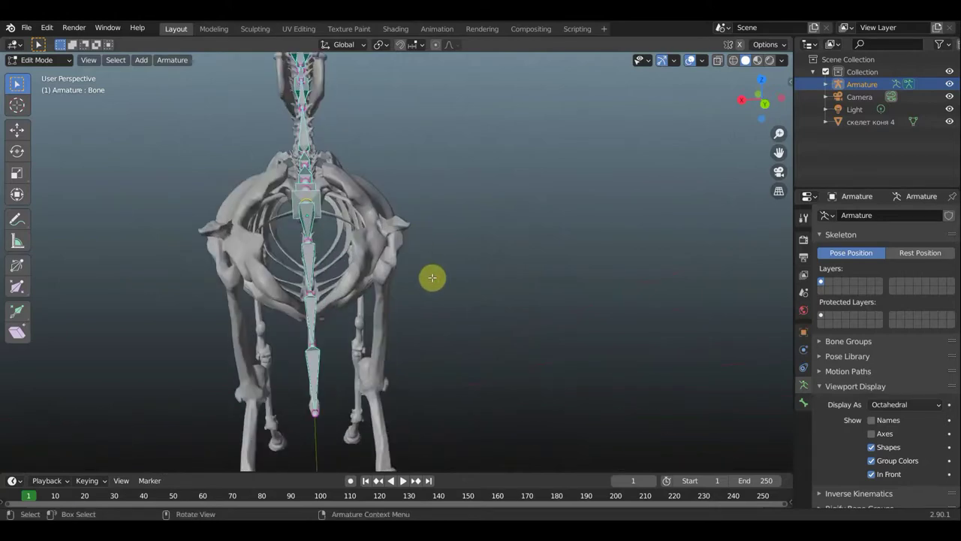
left_click(949, 123)
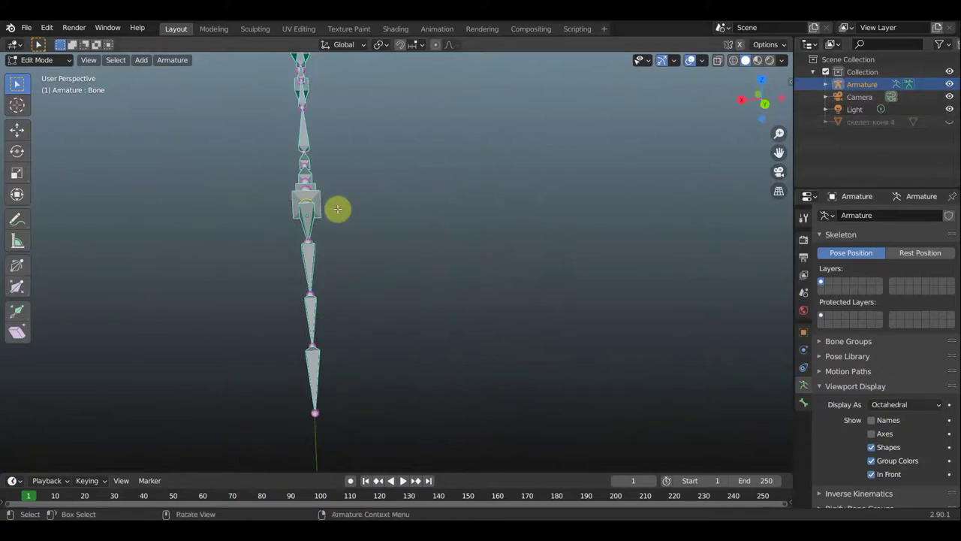
key("g")
mouse_move(335, 210)
middle_mouse_down()
mouse_move(457, 208)
mouse_move(439, 210)
middle_mouse_up()
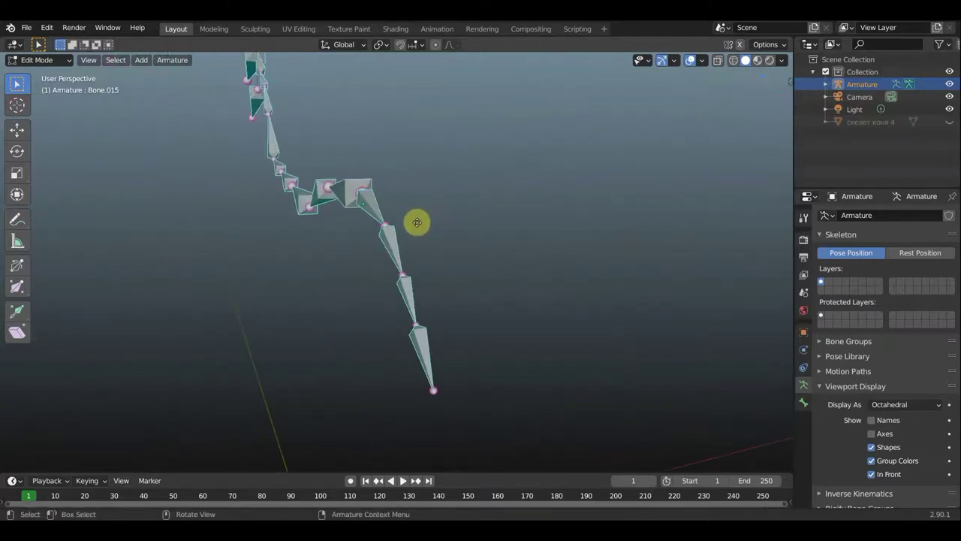
Extrude a bone down from the spine joint, unhide the mesh, and move its tip to the hip joint
key("e")
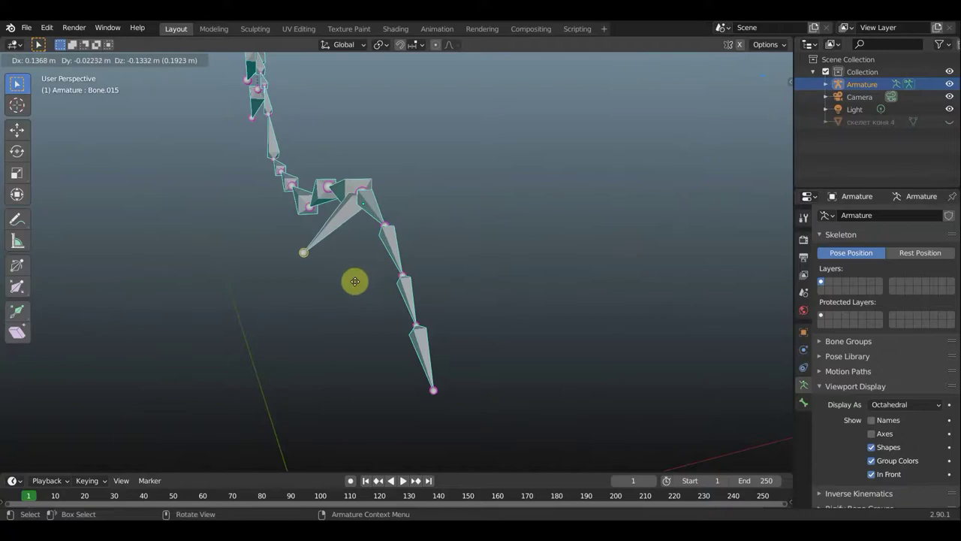
left_click(419, 301)
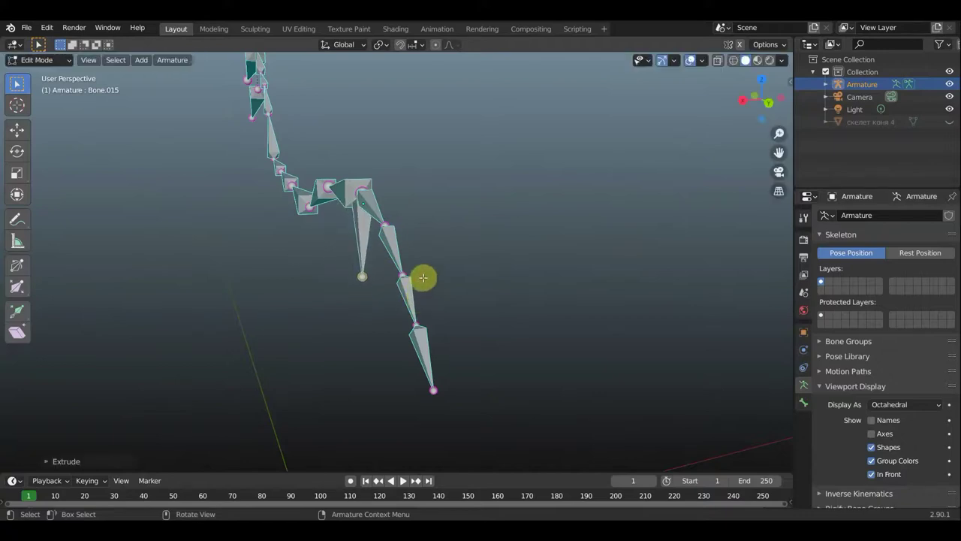
middle_click_drag(423, 274, 419, 278)
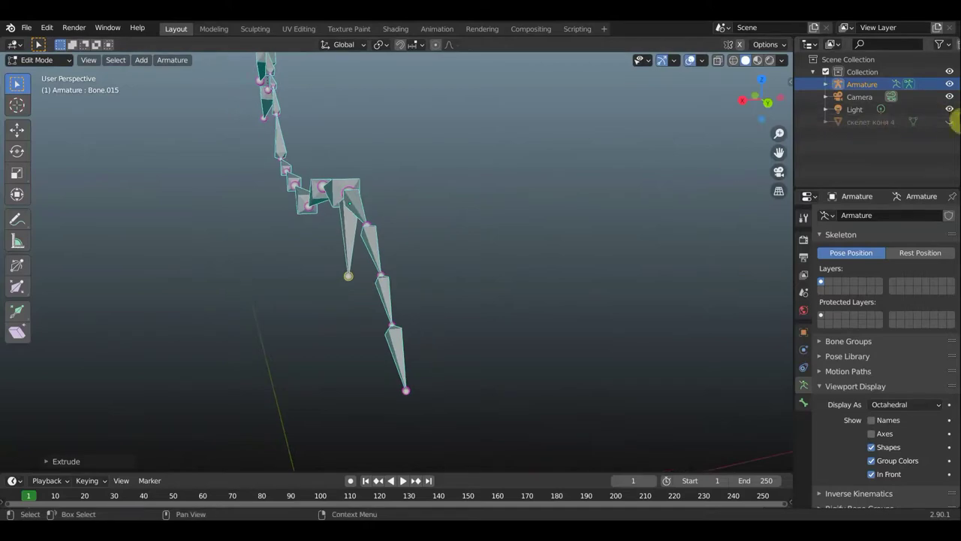
left_click(950, 121)
mouse_move(536, 236)
middle_mouse_down()
mouse_move(572, 237)
mouse_move(526, 253)
middle_mouse_up()
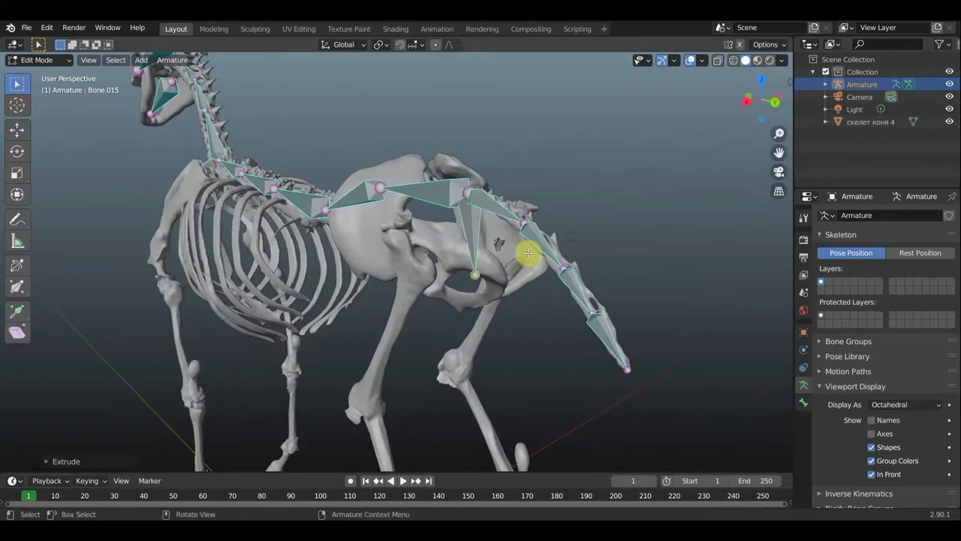
key("g")
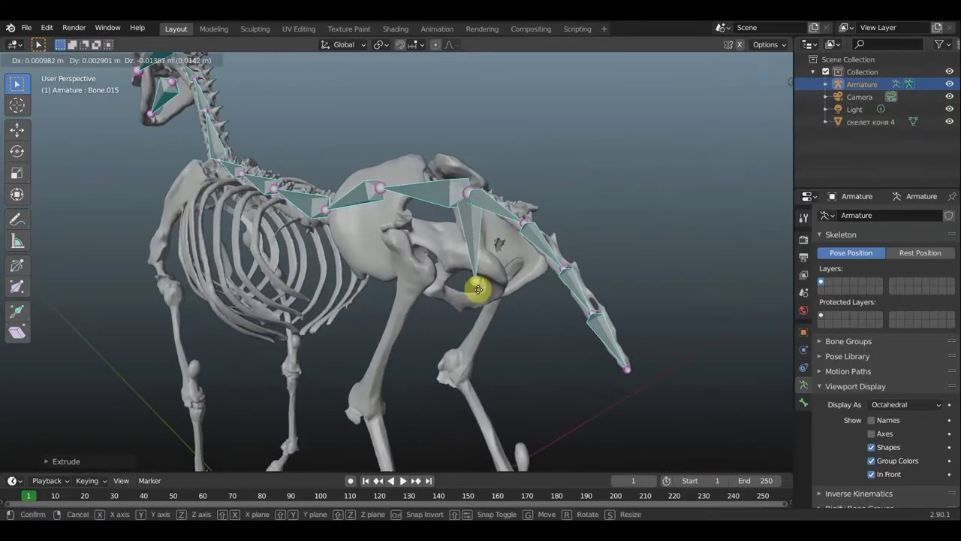
left_click(480, 297)
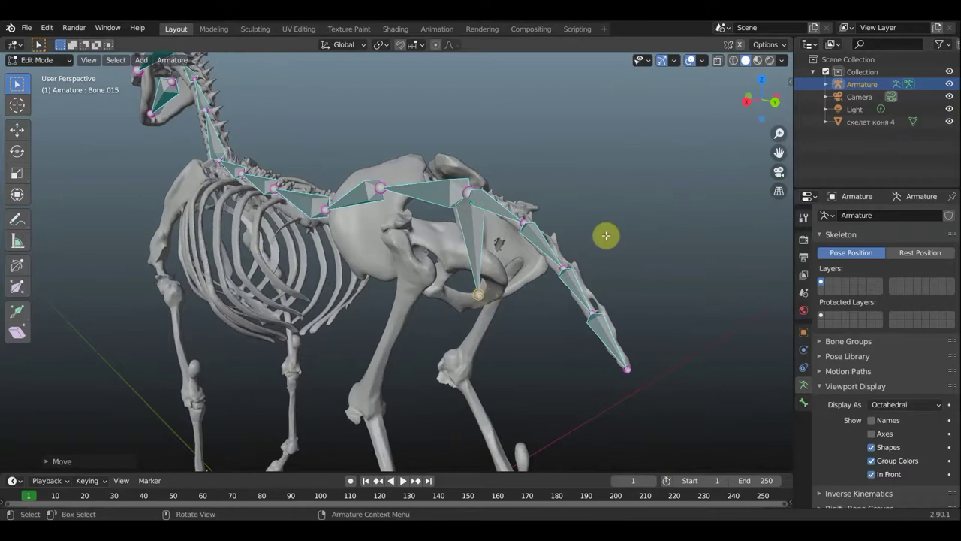
middle_click_drag(606, 234, 575, 236)
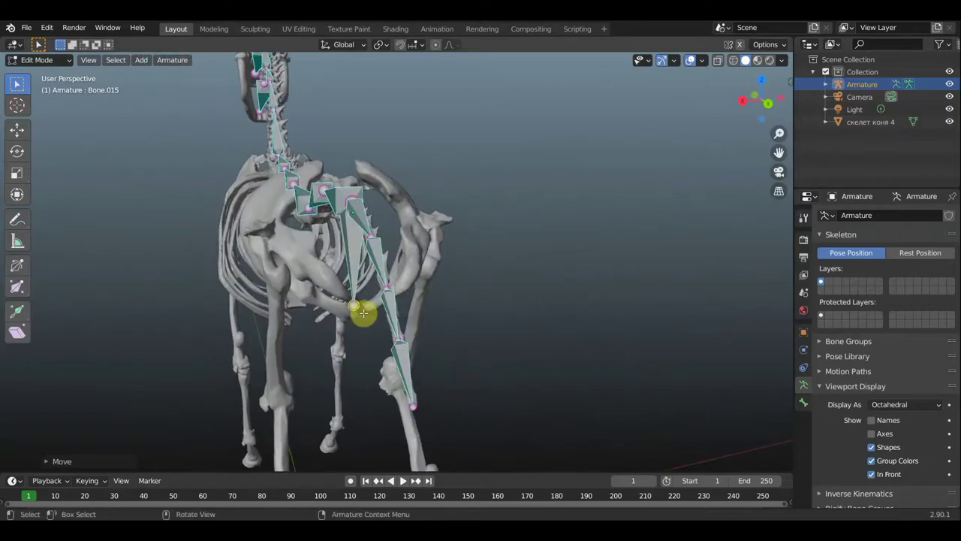
left_click(352, 308)
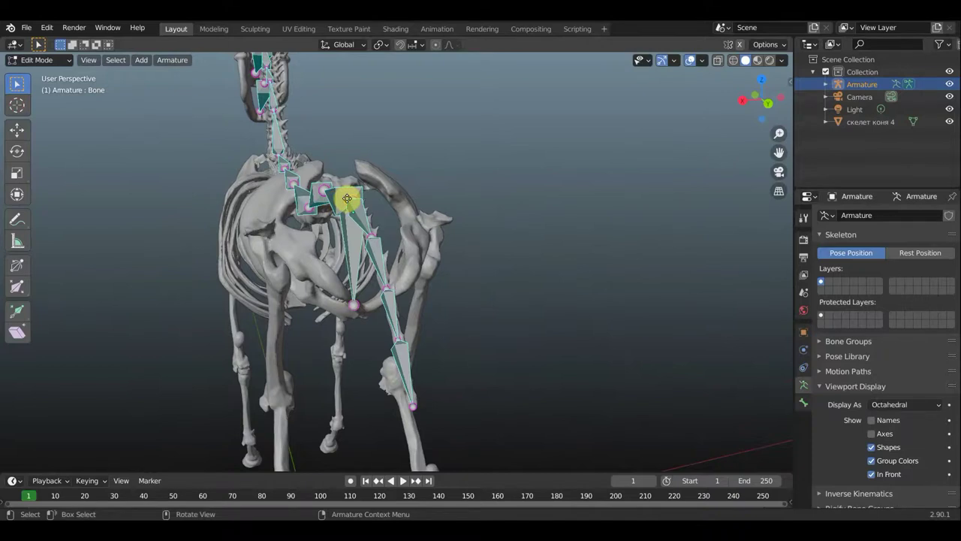
Extrude a new bone from the spine joint across to the other hip
key("e")
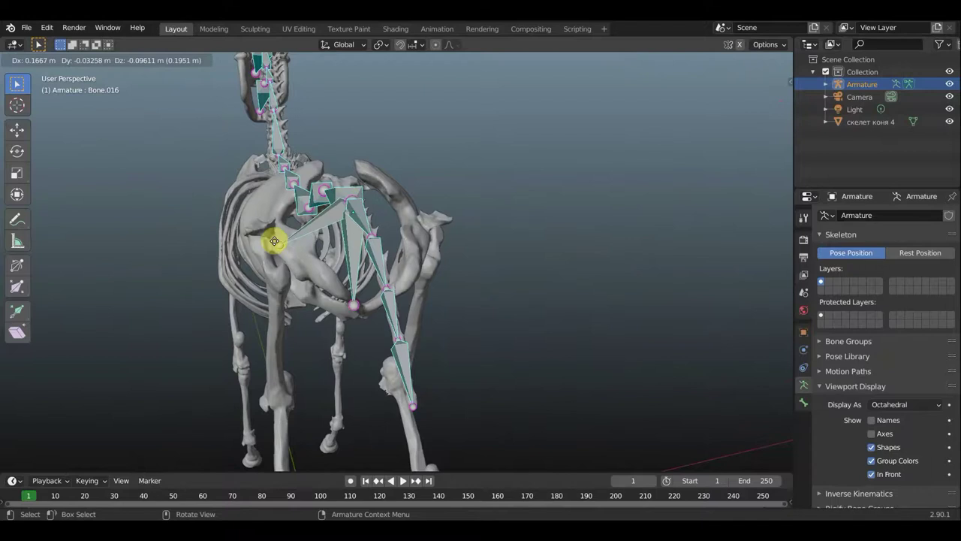
left_click(275, 240)
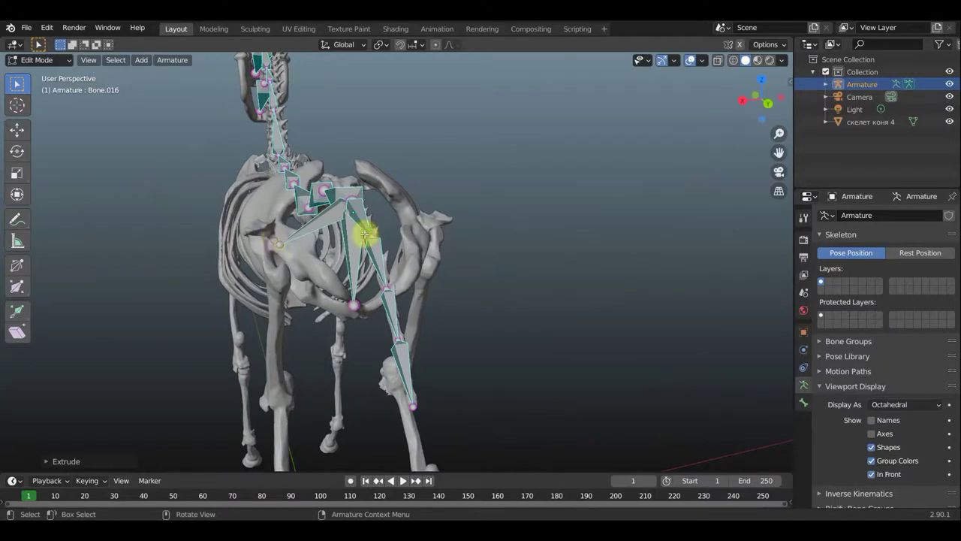
mouse_move(367, 232)
middle_mouse_down()
mouse_move(350, 233)
mouse_move(373, 223)
middle_mouse_up()
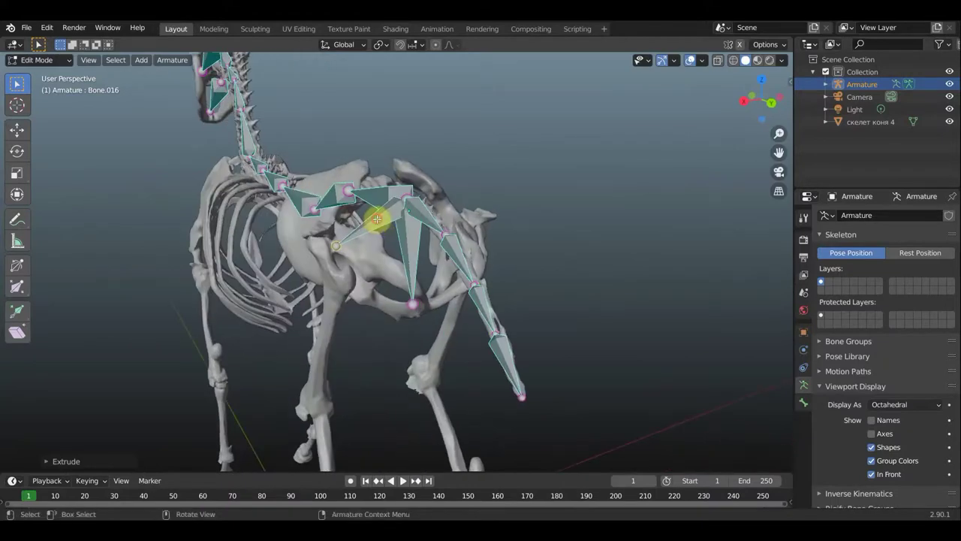
left_click(376, 218)
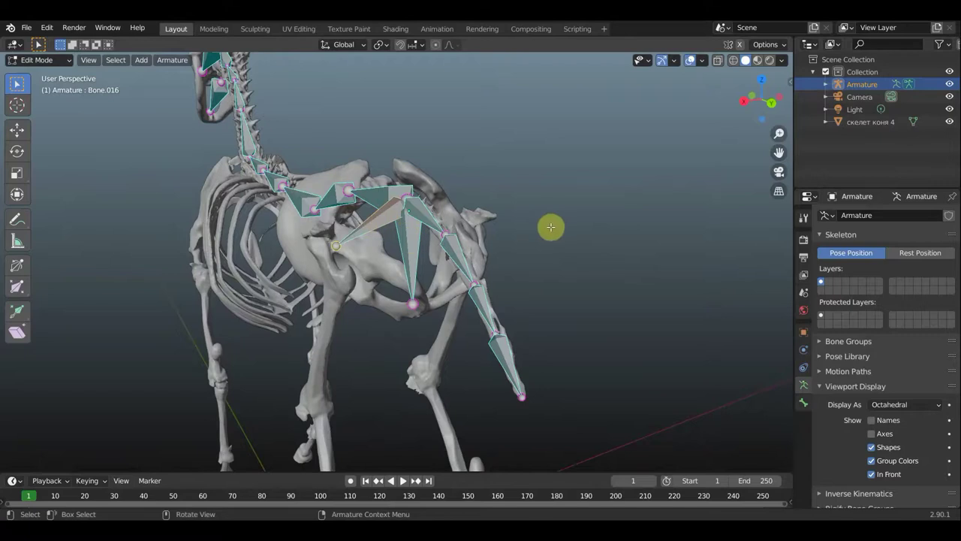
key("a")
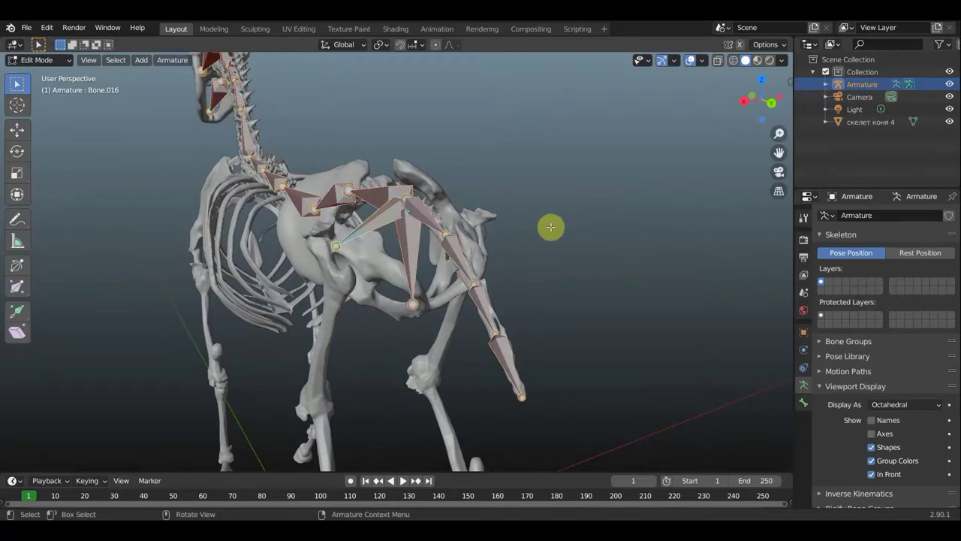
key("p")
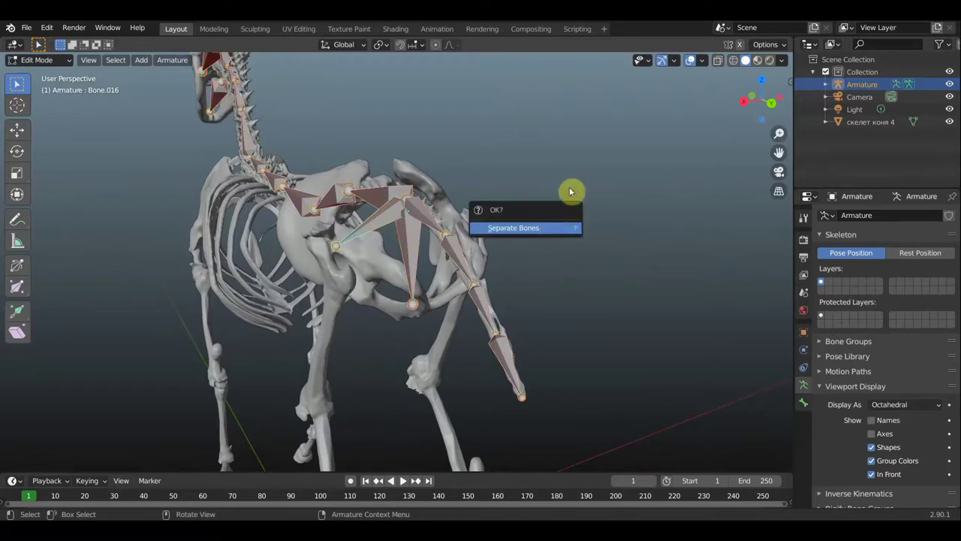
key("Escape")
Clear the parent of the hip bone and of the thigh bone below it
key("alt+p")
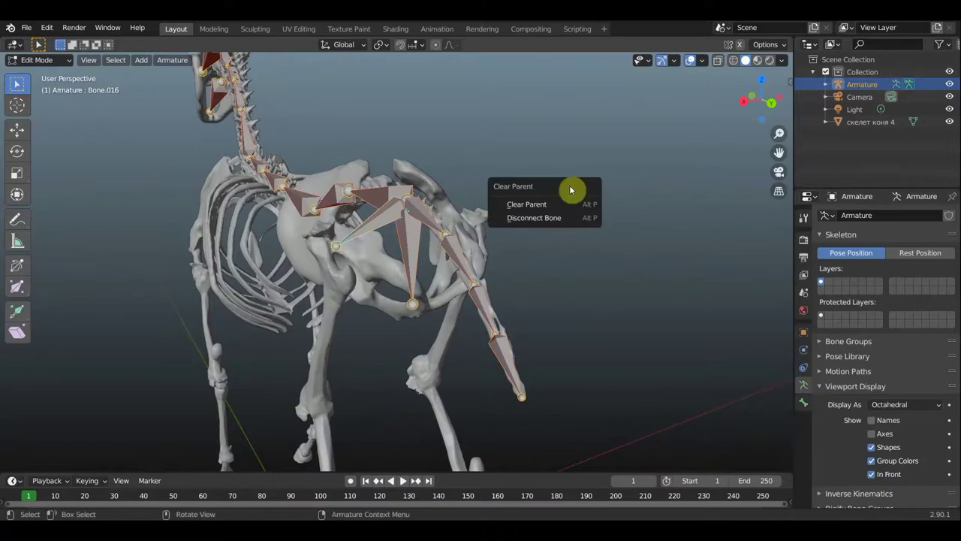
left_click(392, 213)
key("alt+p")
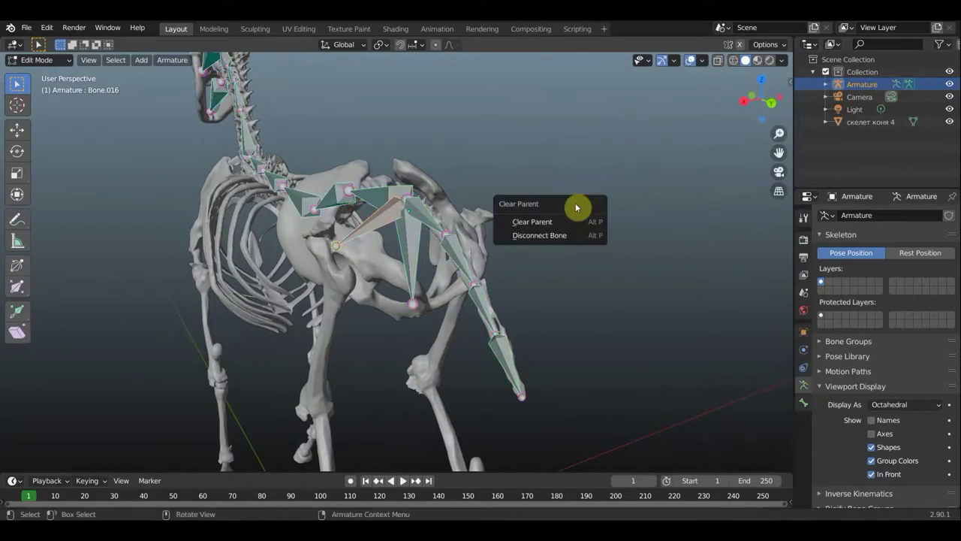
left_click(554, 220)
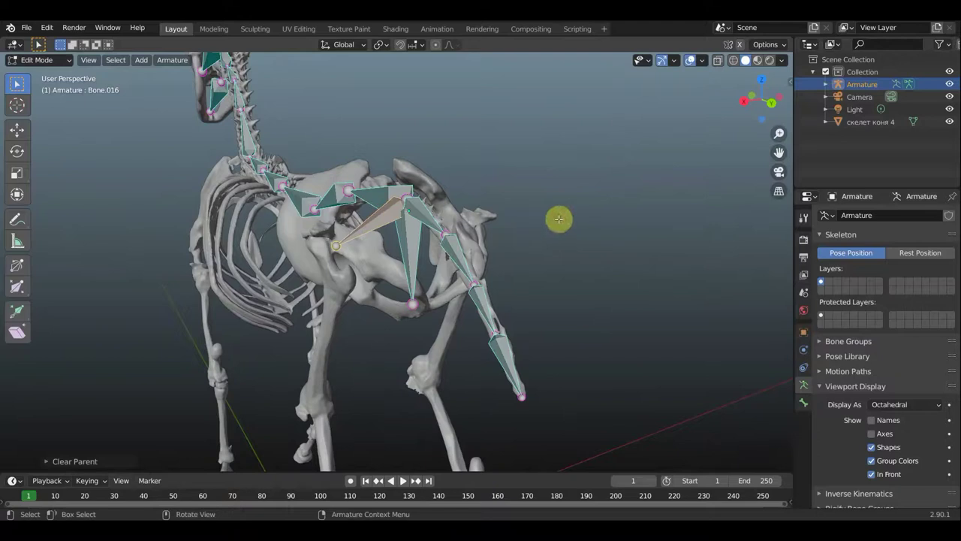
left_click(410, 250)
key("alt+p")
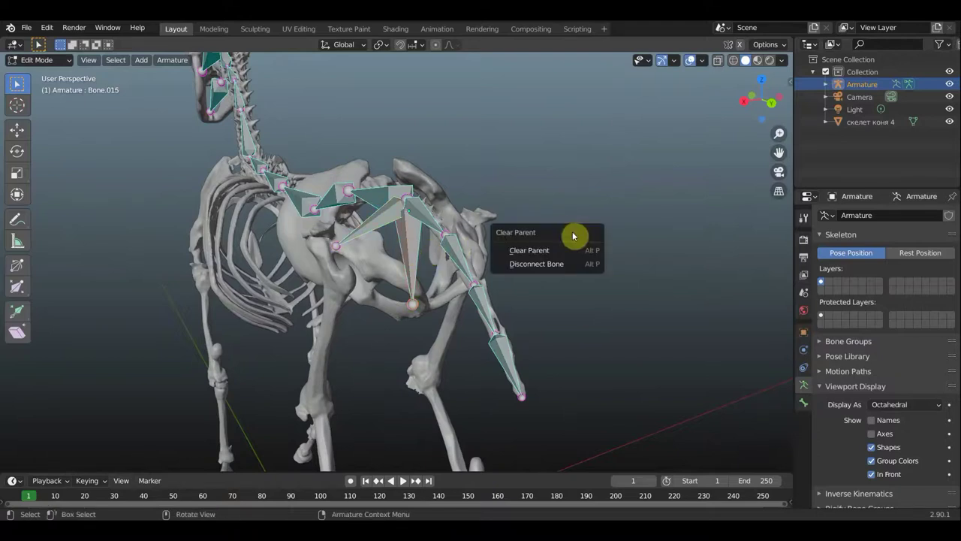
left_click(553, 249)
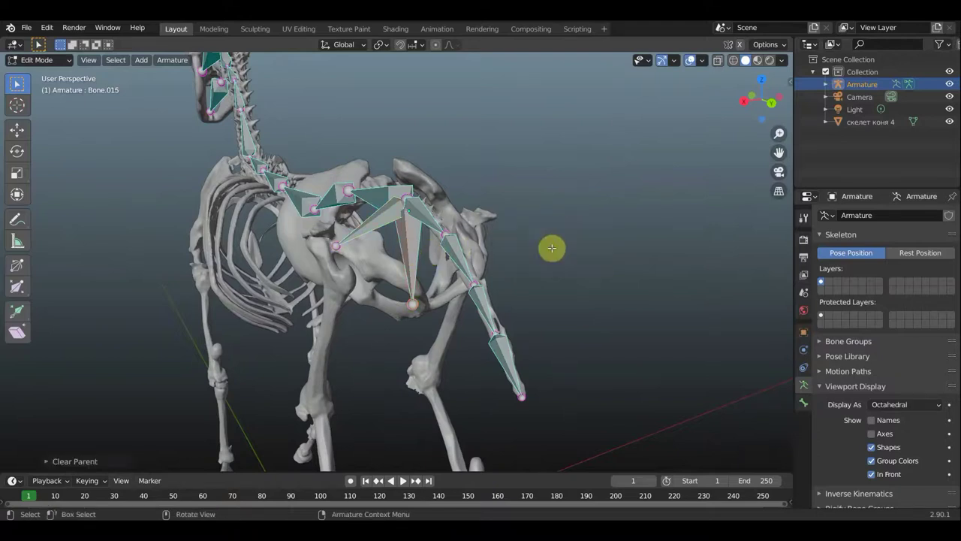
Parent the hip and thigh bones to the long pelvis bone with Keep Offset
mouse_move(544, 251)
middle_mouse_down()
mouse_move(540, 257)
mouse_move(575, 262)
mouse_move(579, 232)
middle_mouse_up()
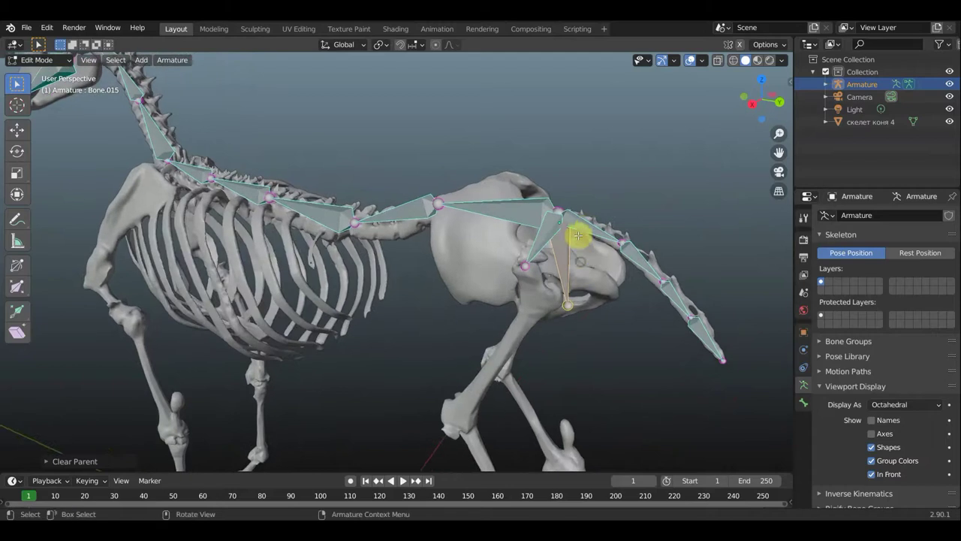
left_click(588, 227)
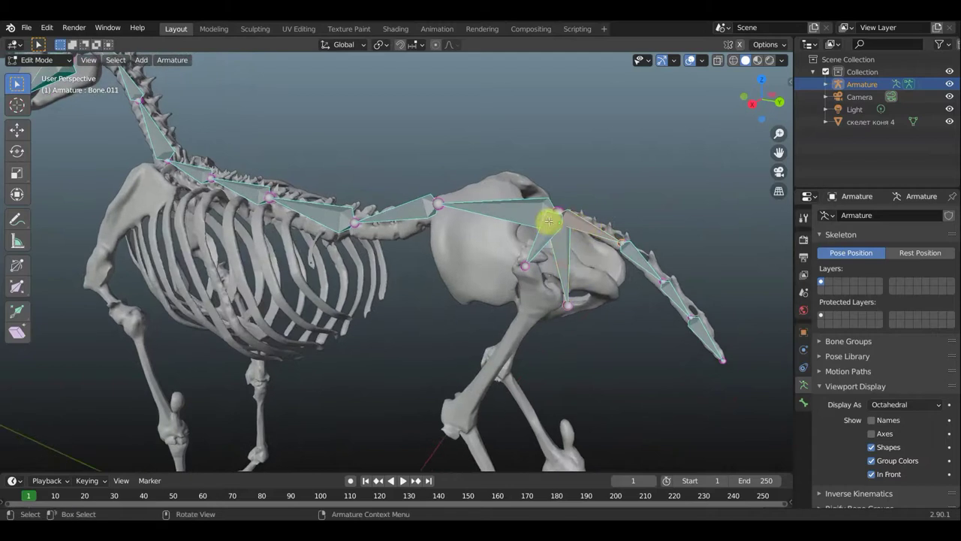
left_click(531, 215)
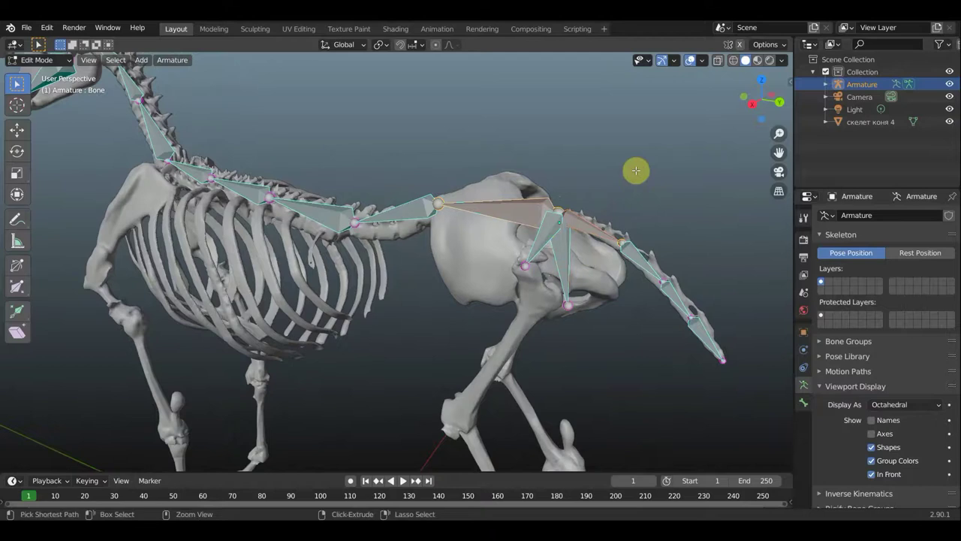
key("ctrl+p")
left_click(629, 184)
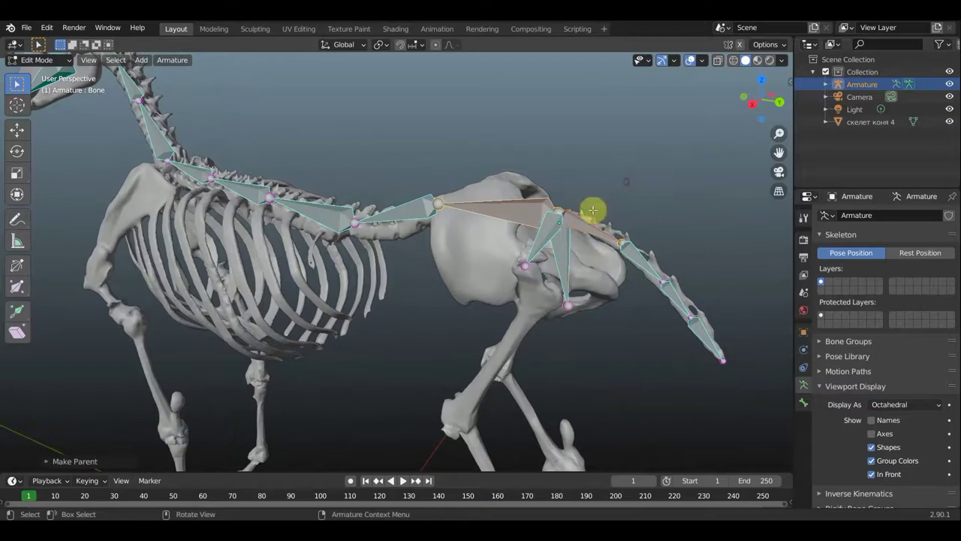
left_click(549, 238)
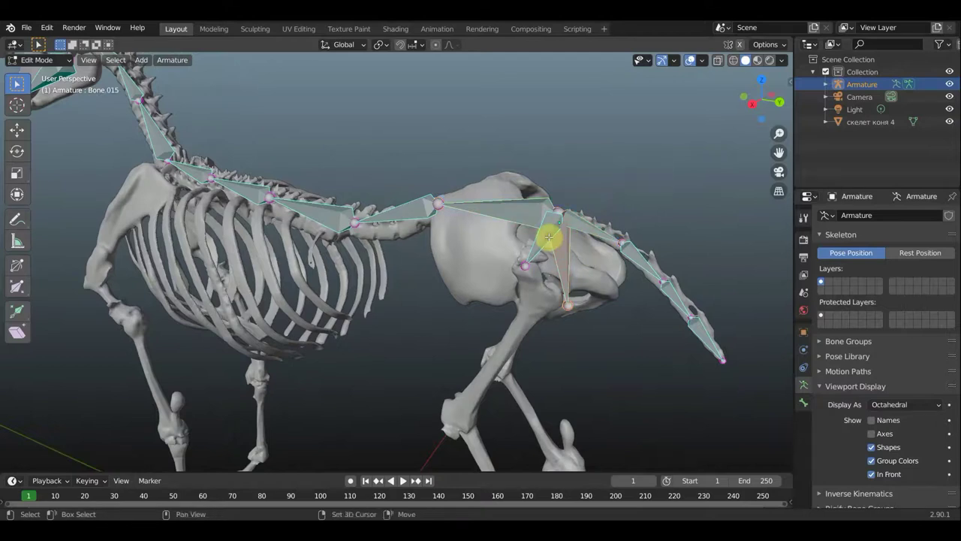
left_click(532, 210, "shift")
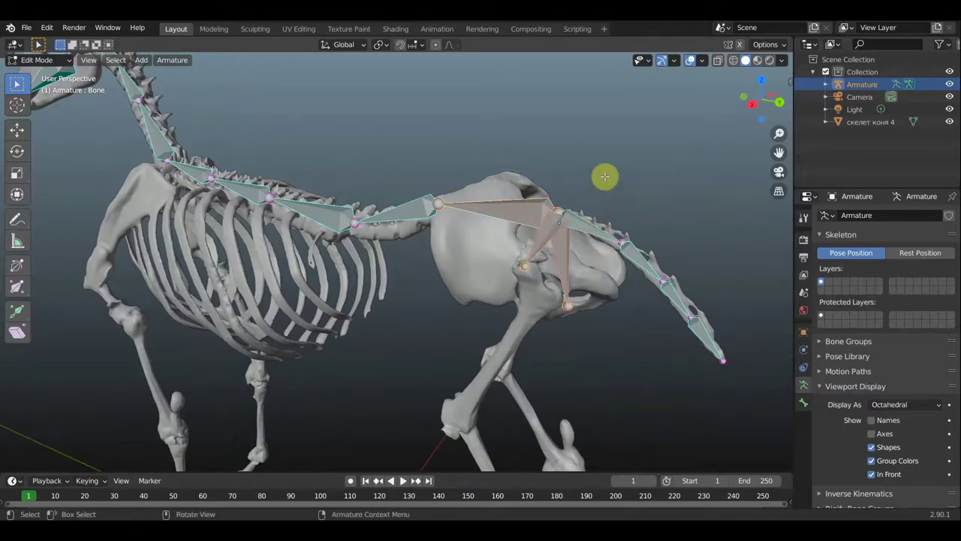
key("ctrl+p")
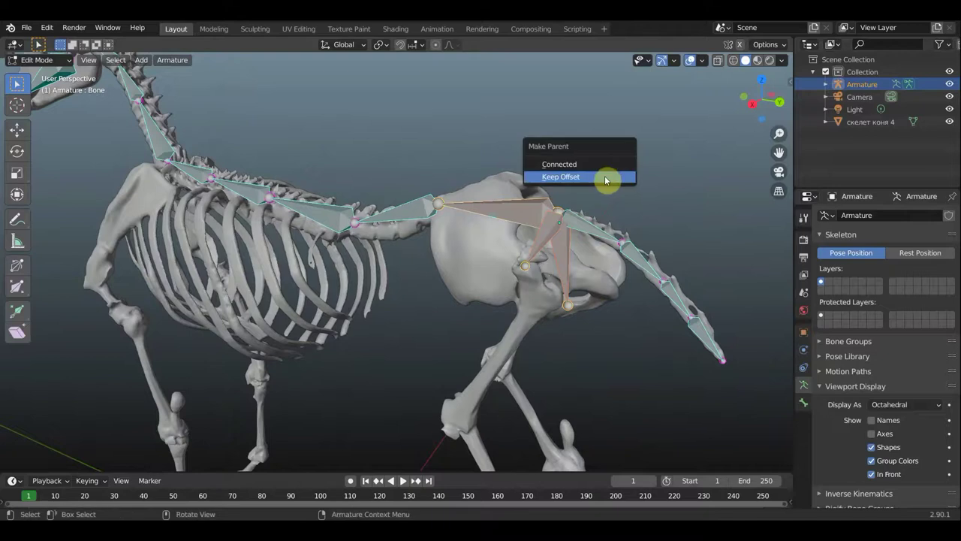
left_click(606, 180)
scroll(480, 230, "down", 5)
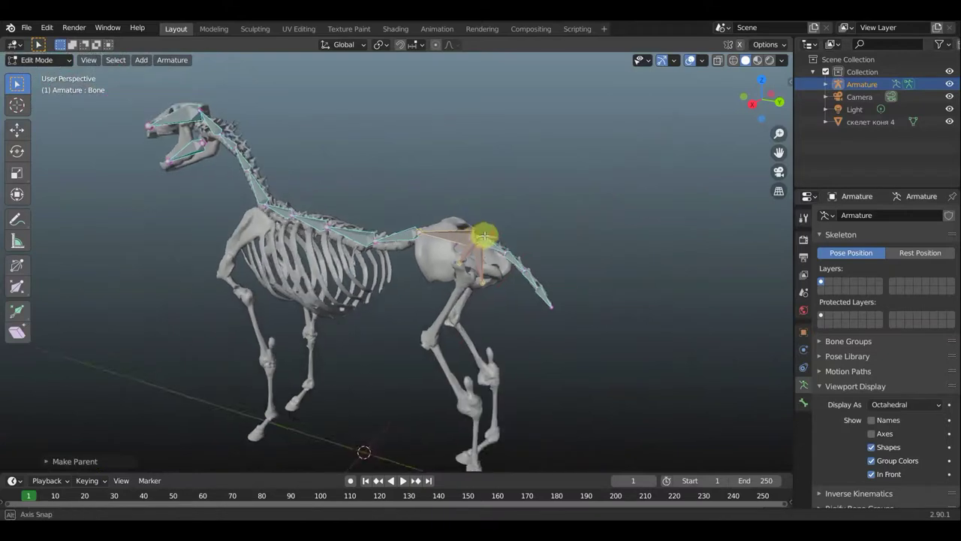
mouse_move(485, 236)
middle_mouse_down()
mouse_move(512, 231)
mouse_move(526, 269)
middle_mouse_up()
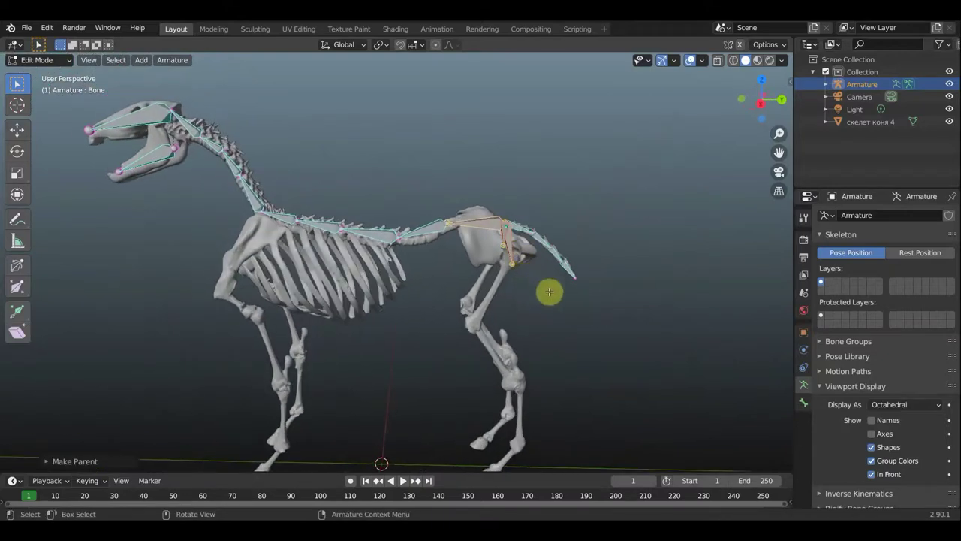
Rotate the withers spine bone (Bone.004) about 32°, then check it in Right Orthographic view
mouse_move(556, 301)
middle_mouse_down()
mouse_move(549, 270)
mouse_move(558, 275)
middle_mouse_up()
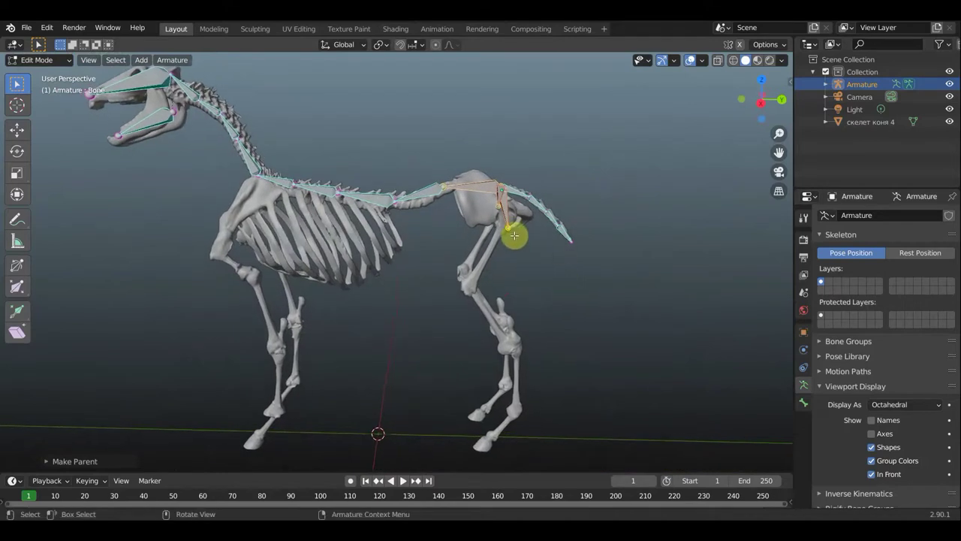
left_click(255, 182)
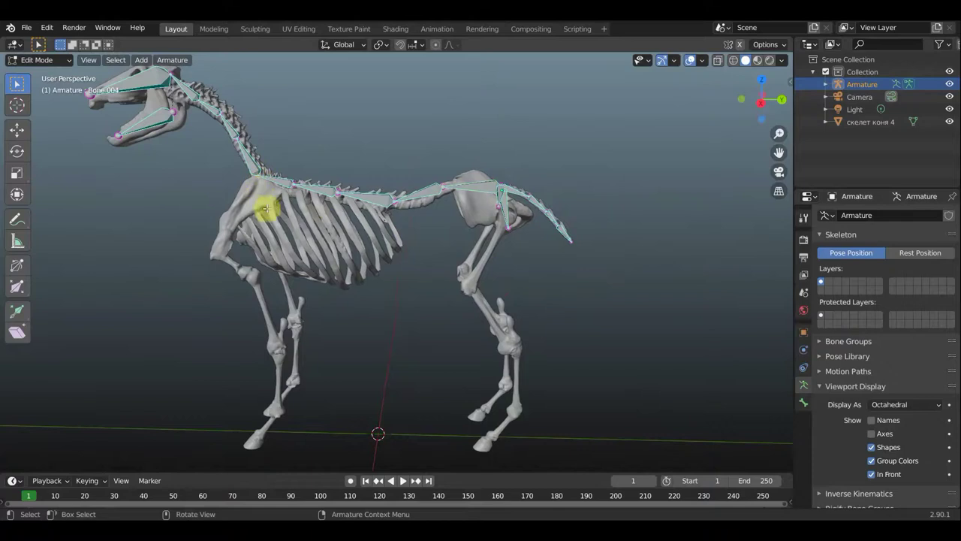
key("r")
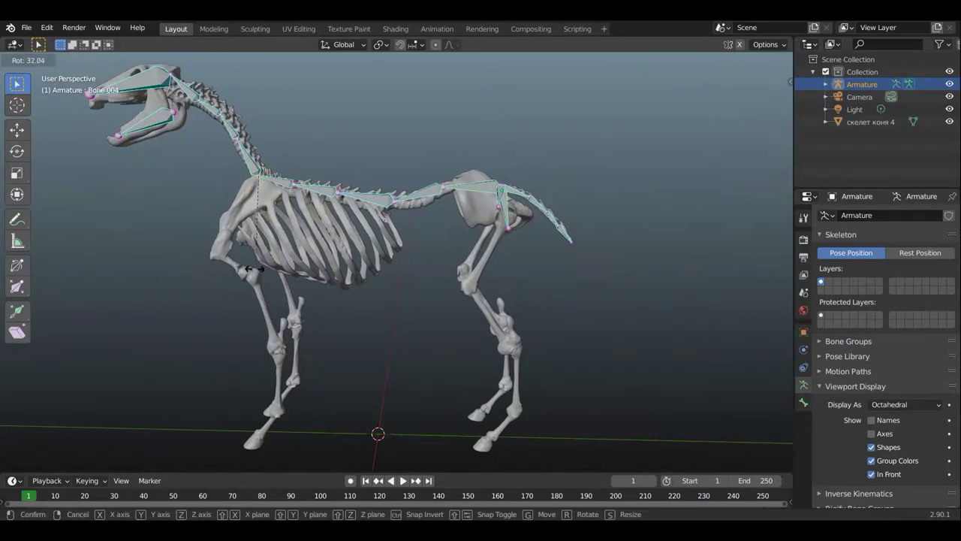
left_click(263, 296)
middle_click_drag(275, 296, 363, 303)
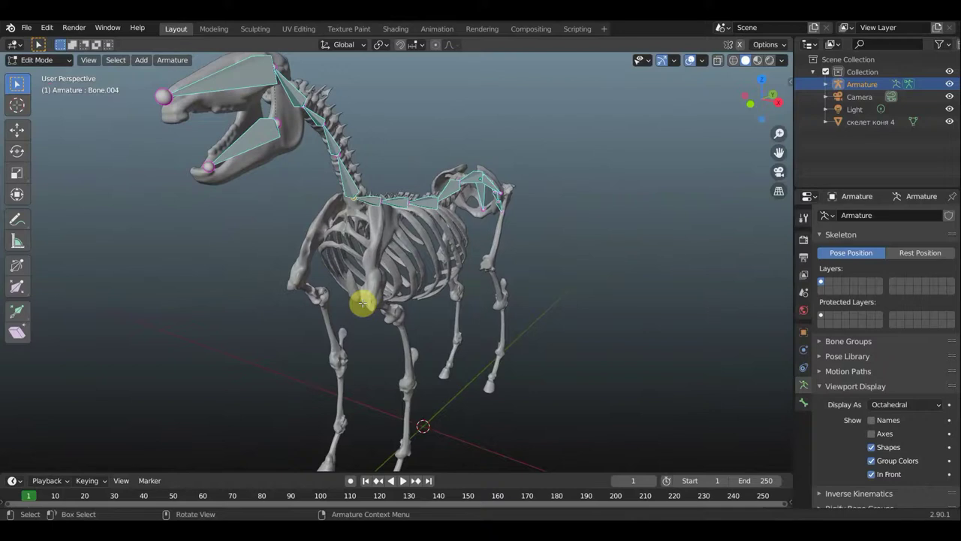
scroll(349, 225, "up", 2)
scroll(349, 226, "up", 3)
middle_click_drag(349, 225, 277, 224)
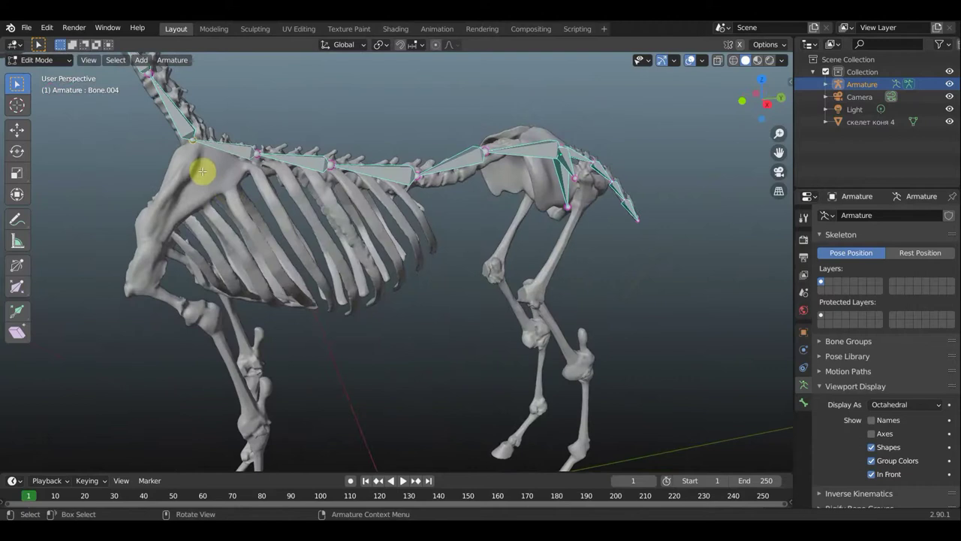
key("KP_3")
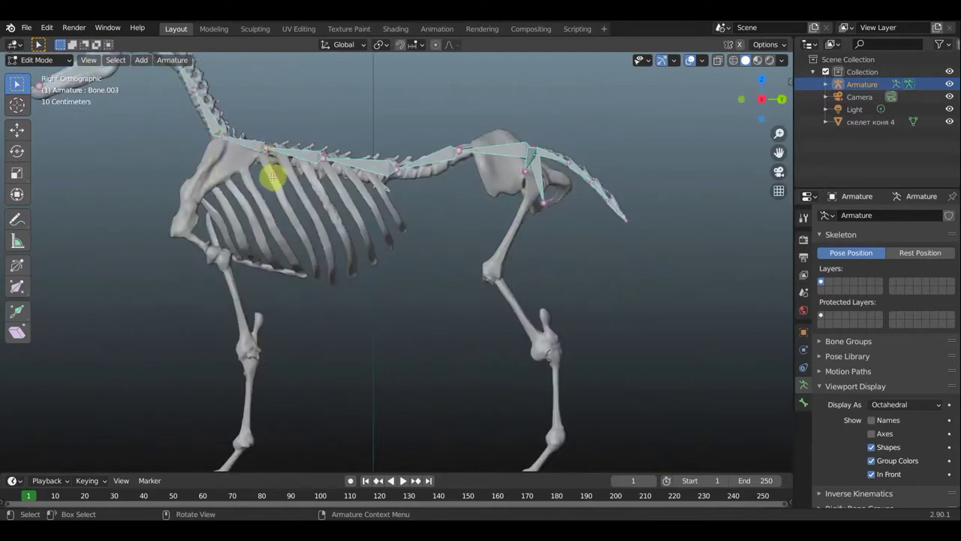
Extrude a new bone (Bone.017) down from the withers and clear its parent
key("e")
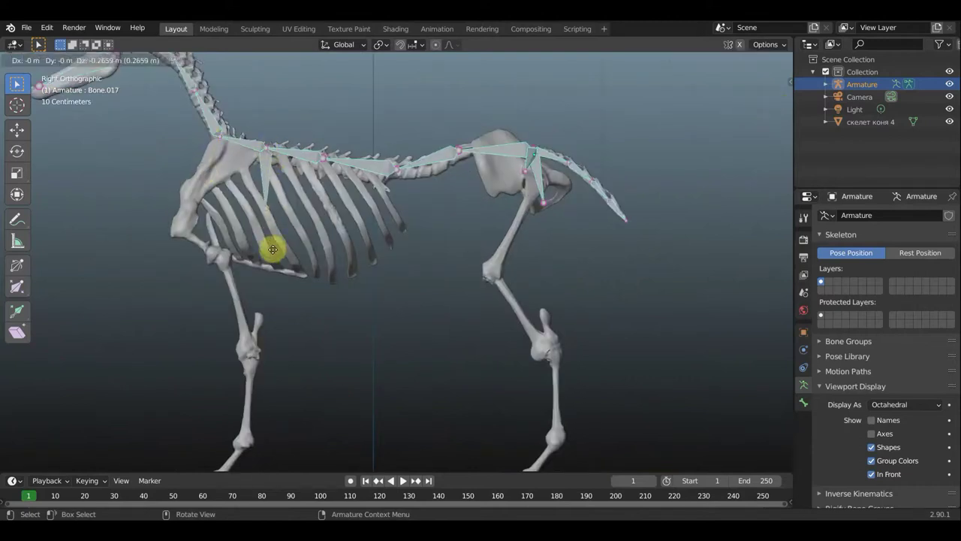
left_click(272, 259)
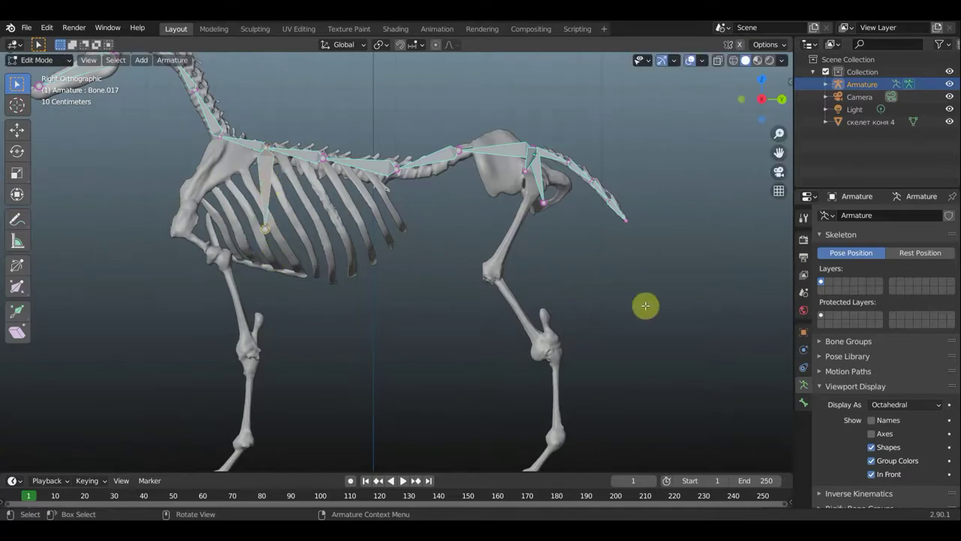
key("alt+p")
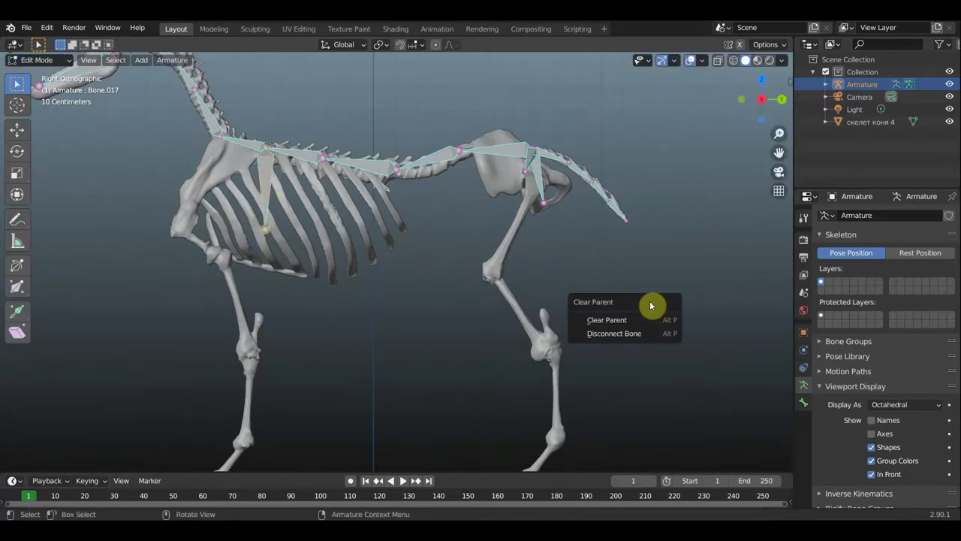
left_click(610, 320)
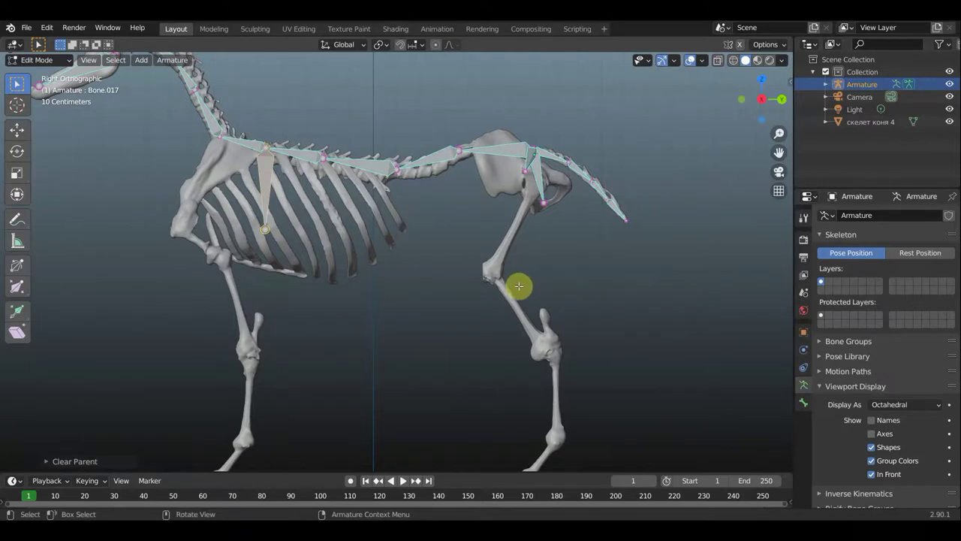
Move and rotate the new bone so it lies along the shoulder blade
key("g")
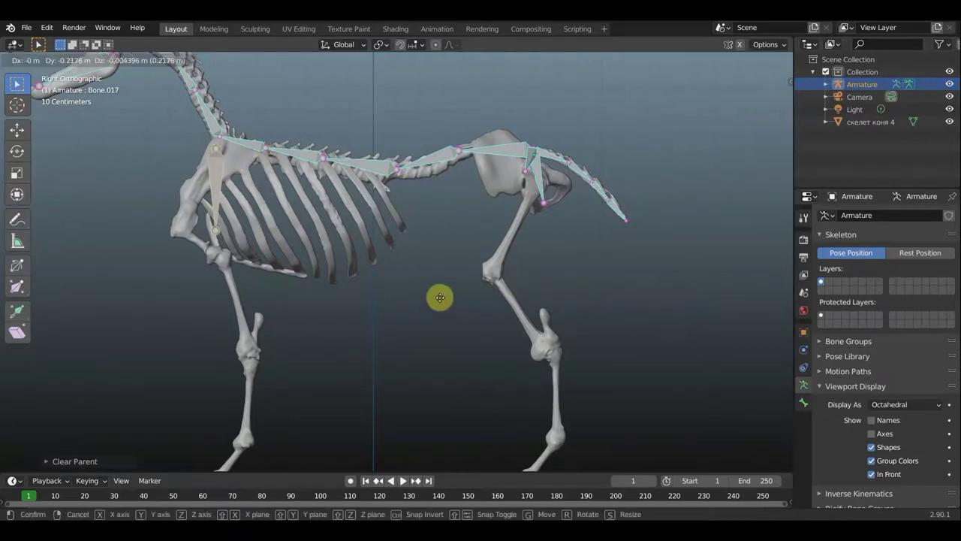
left_click(441, 301)
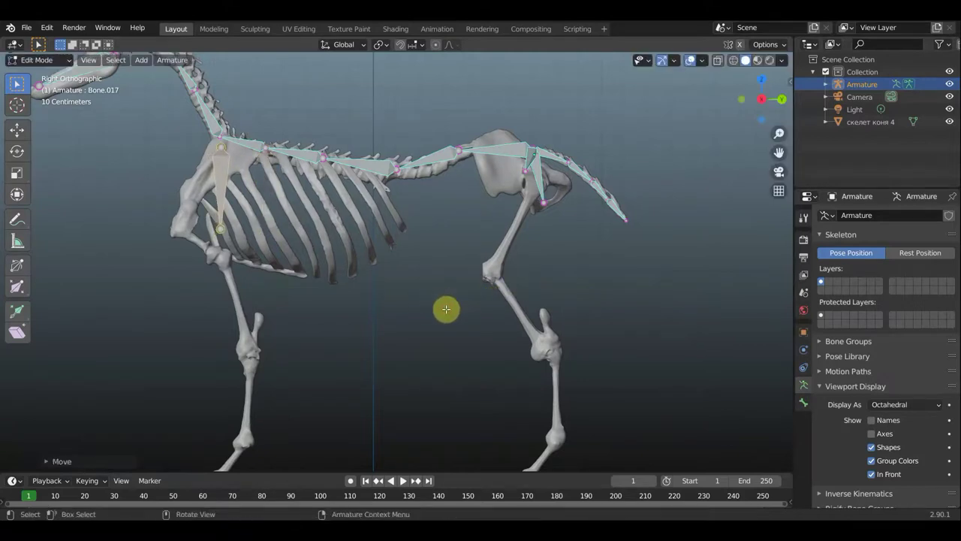
key("r")
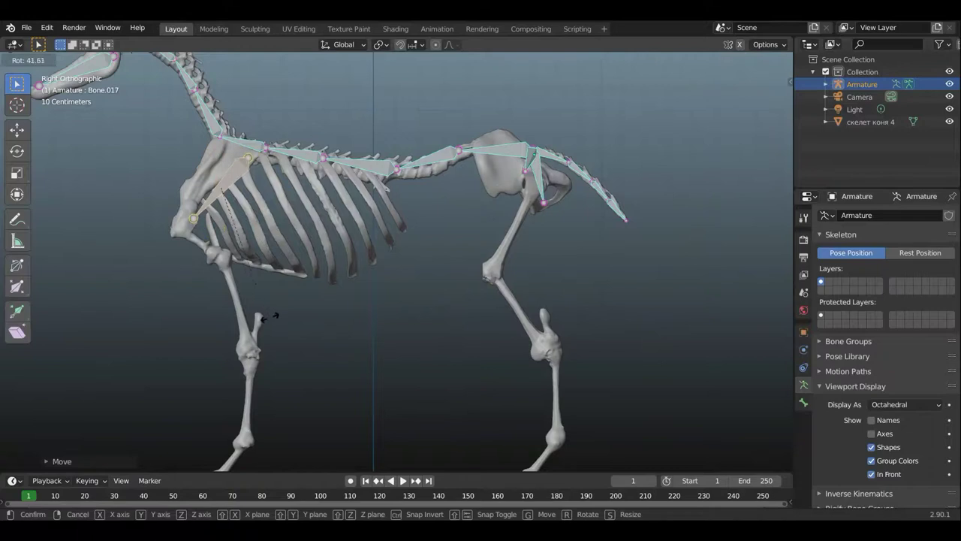
left_click(289, 327)
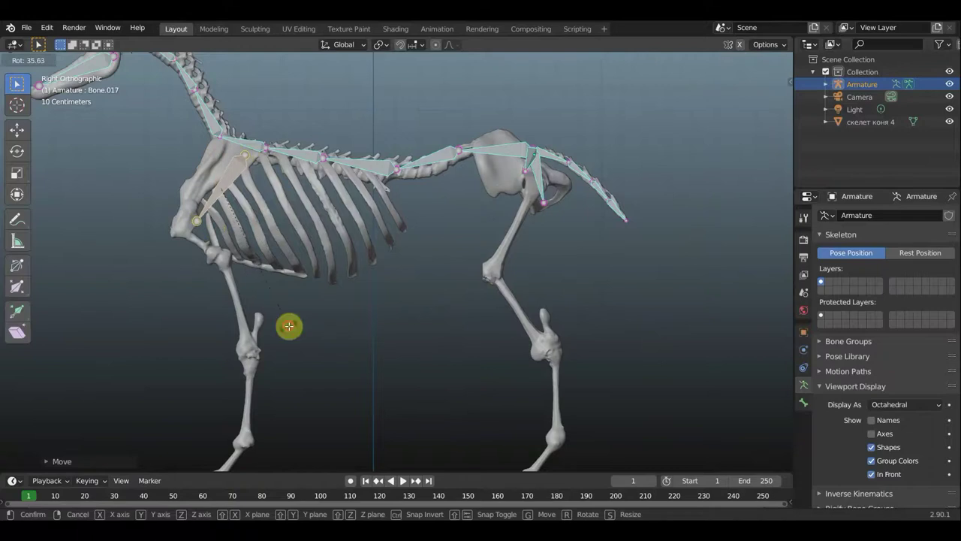
key("g")
left_click(329, 310)
middle_click_drag(373, 326, 476, 339)
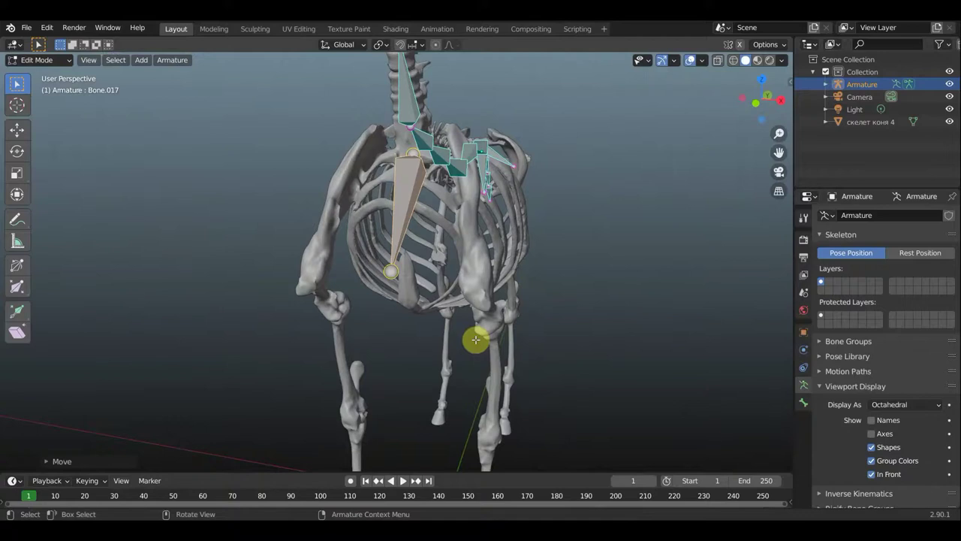
In front view, slide the shoulder bone sideways along X and tilt it onto the left shoulder blade
key("KP_1")
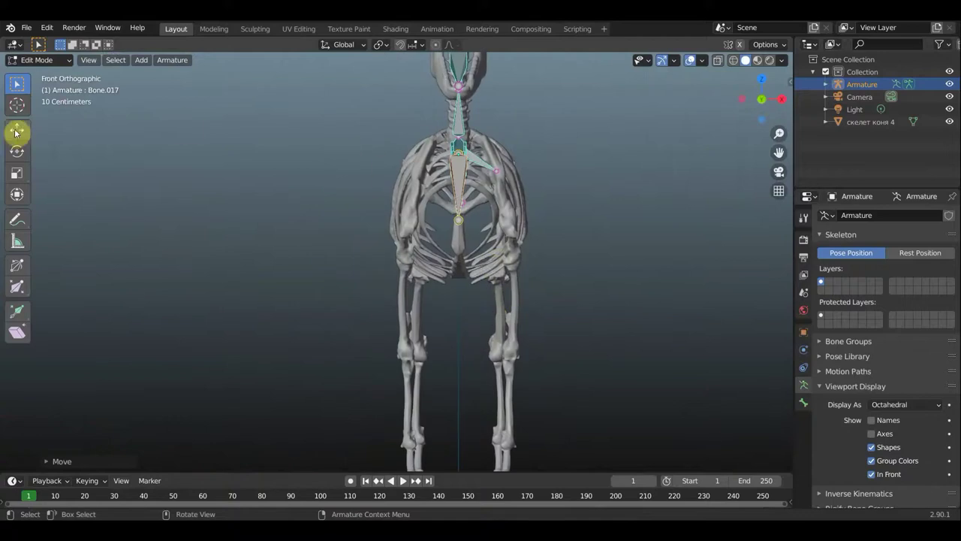
left_click(17, 131)
left_click_drag(515, 187, 566, 197)
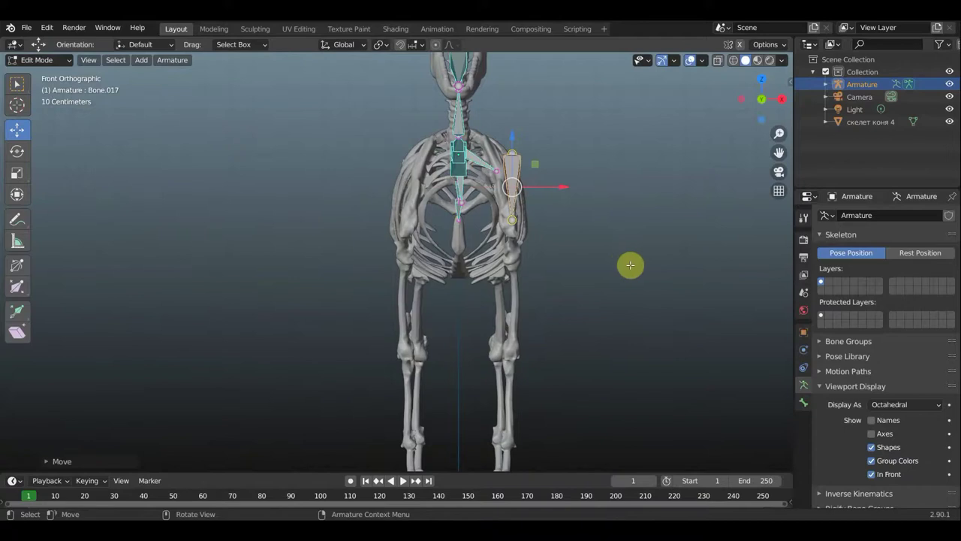
key("r")
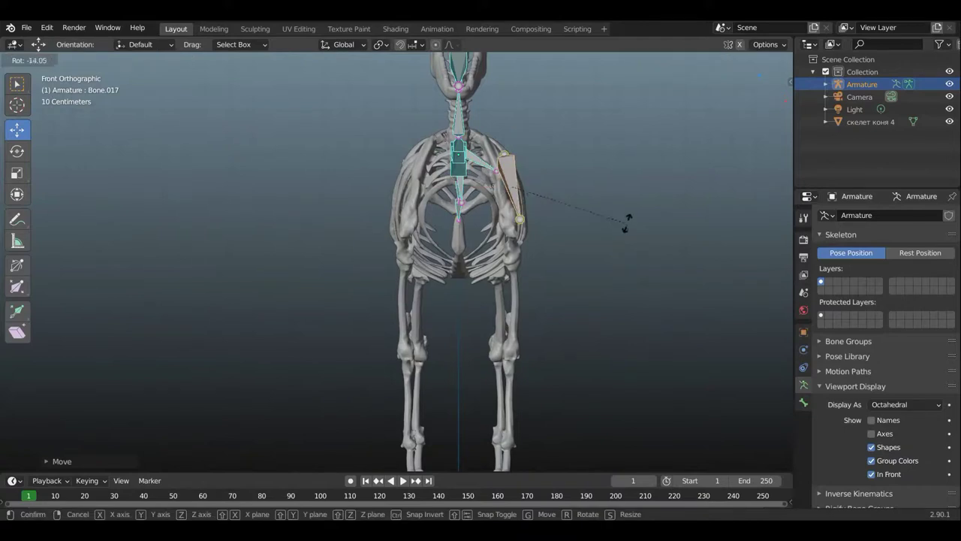
left_click(648, 264)
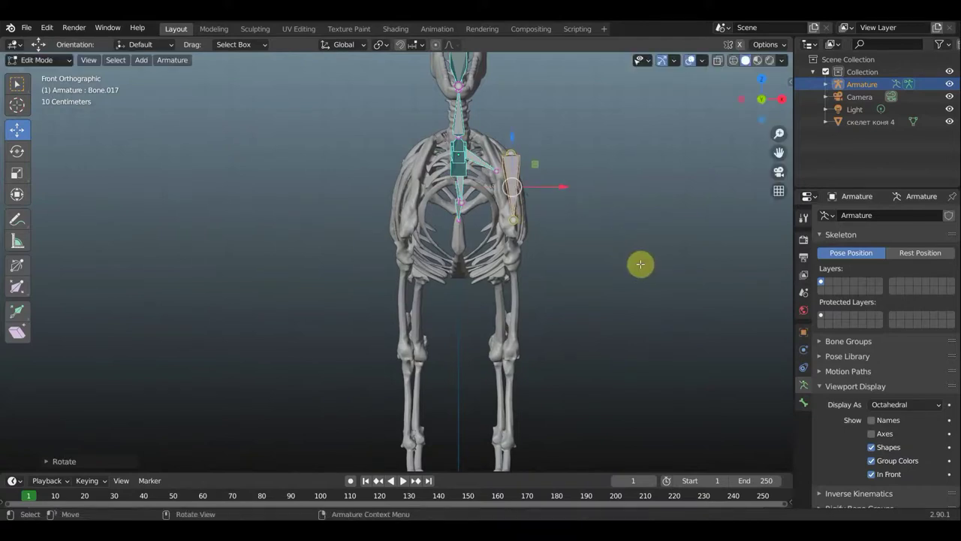
key("g")
left_click(633, 264)
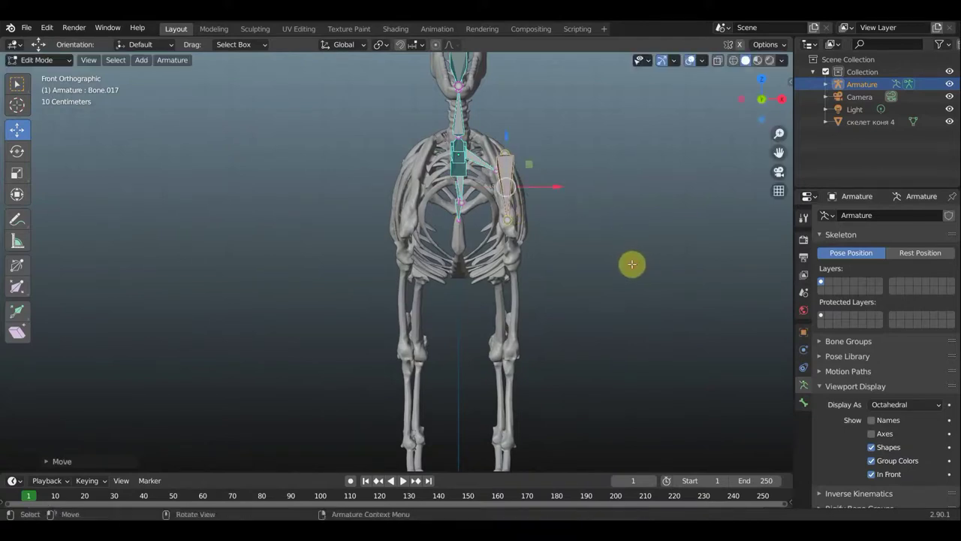
mouse_move(633, 271)
middle_mouse_down()
mouse_move(569, 313)
mouse_move(613, 336)
mouse_move(625, 327)
middle_mouse_up()
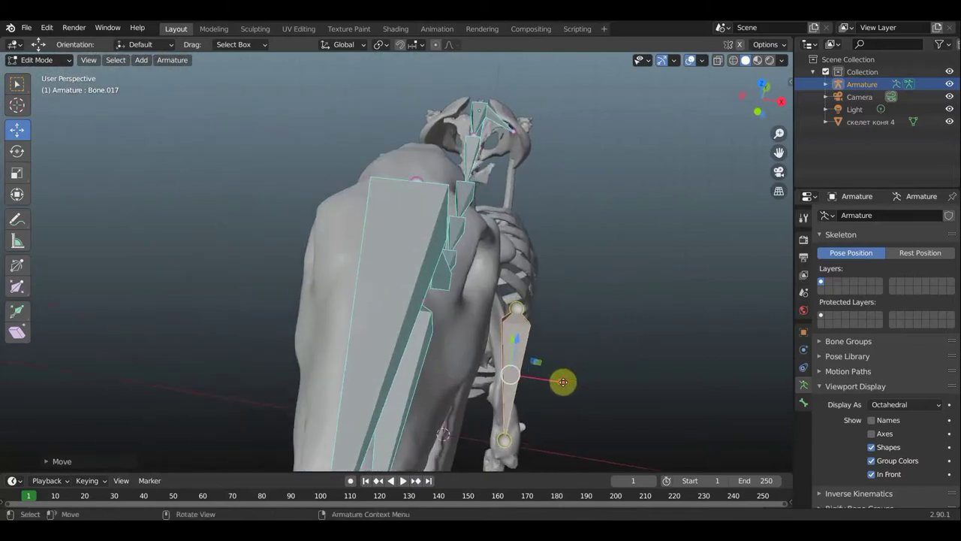
left_click_drag(563, 381, 559, 385)
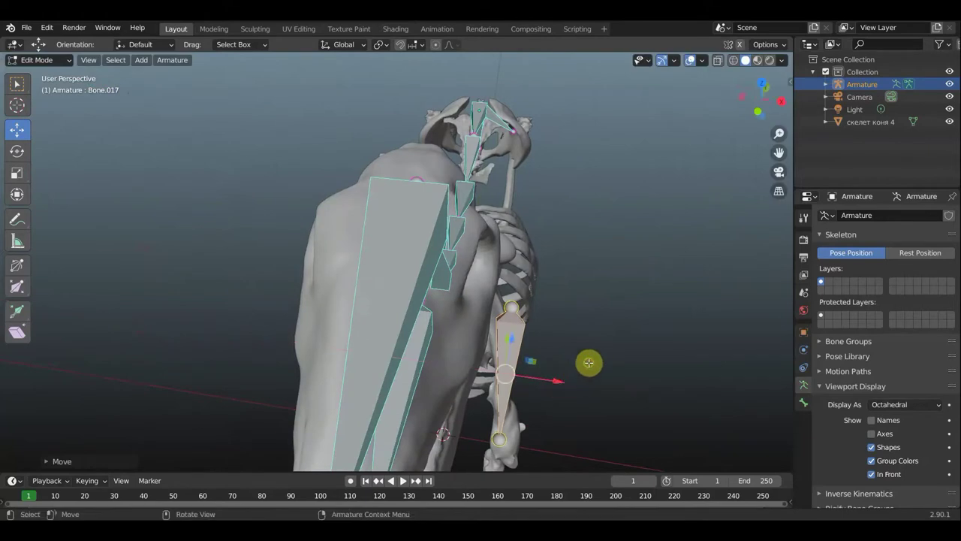
mouse_move(589, 363)
middle_mouse_down()
mouse_move(390, 341)
mouse_move(435, 343)
mouse_move(393, 314)
mouse_move(555, 320)
mouse_move(543, 316)
middle_mouse_up()
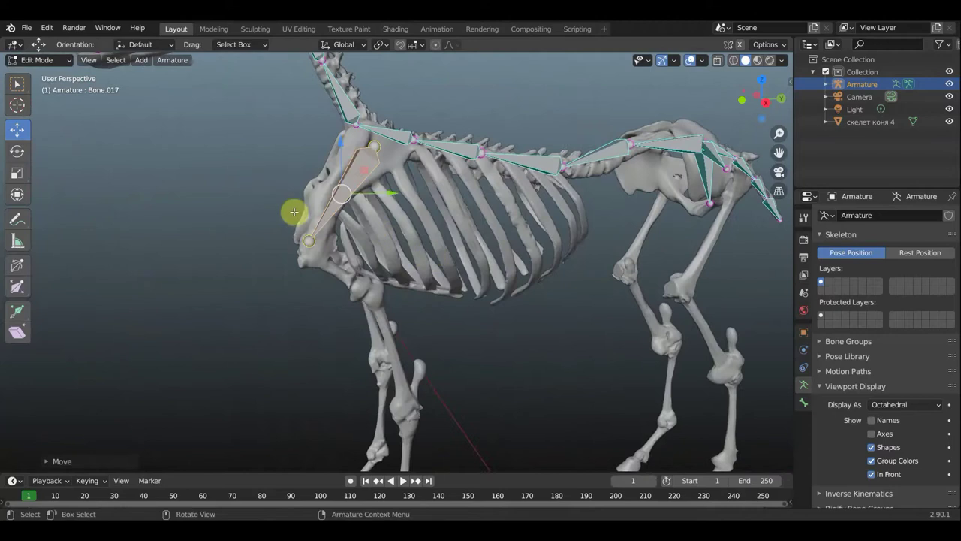
In side view, move the shoulder bone's joints to span from the withers to the point of shoulder
middle_click_drag(293, 214, 208, 188, "alt")
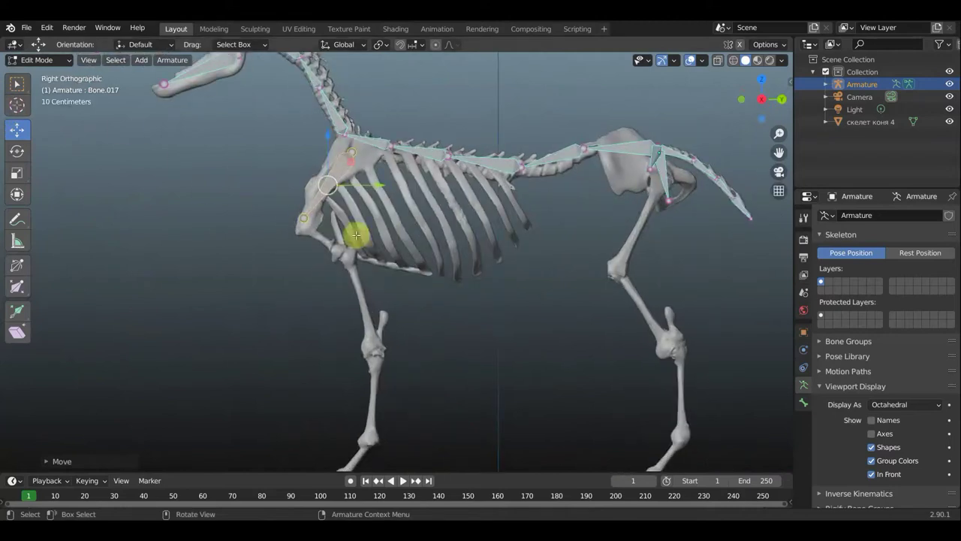
left_click(305, 219)
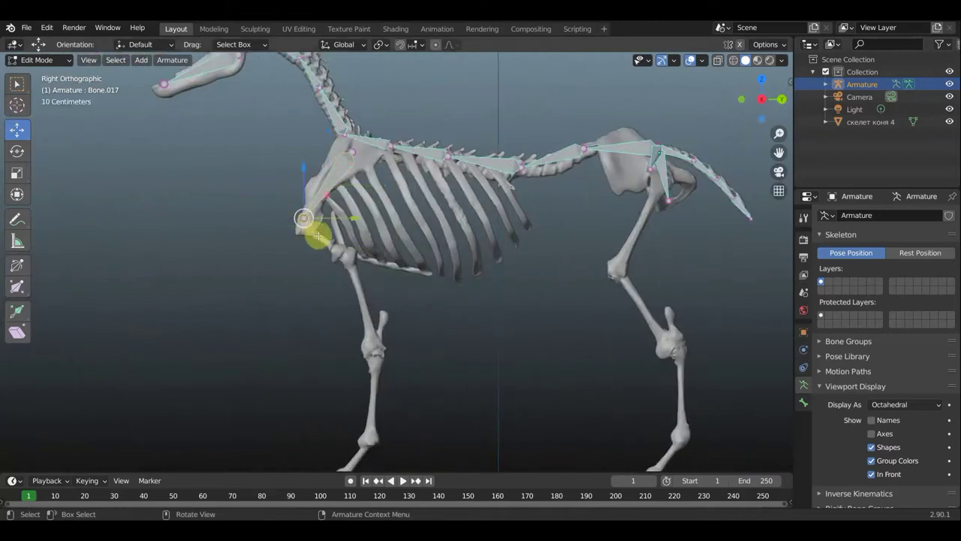
left_click_drag(319, 236, 321, 244)
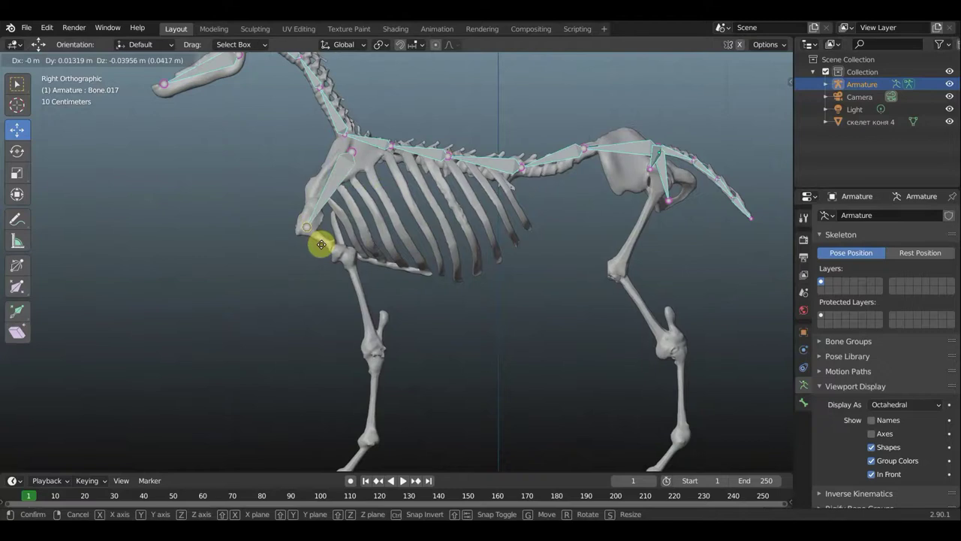
left_click(321, 244)
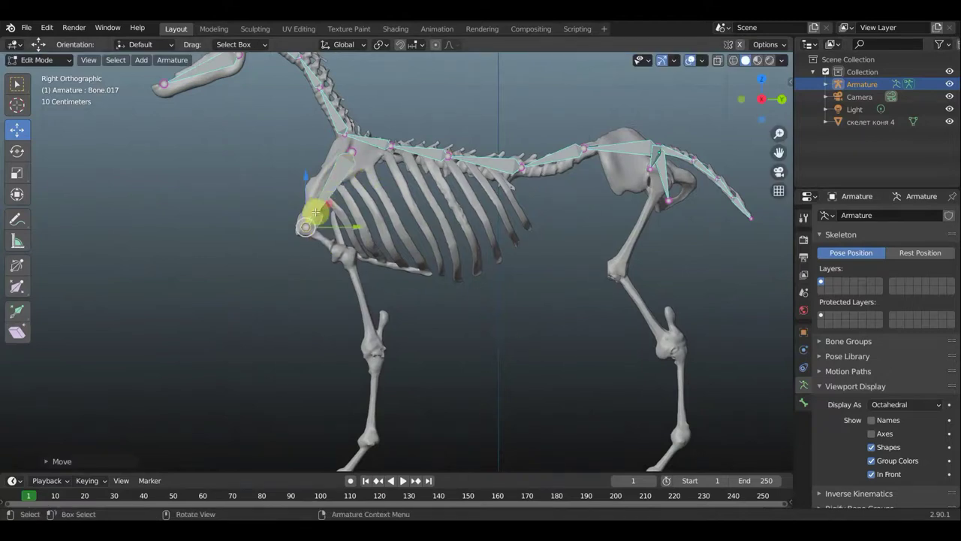
left_click_drag(323, 206, 313, 224)
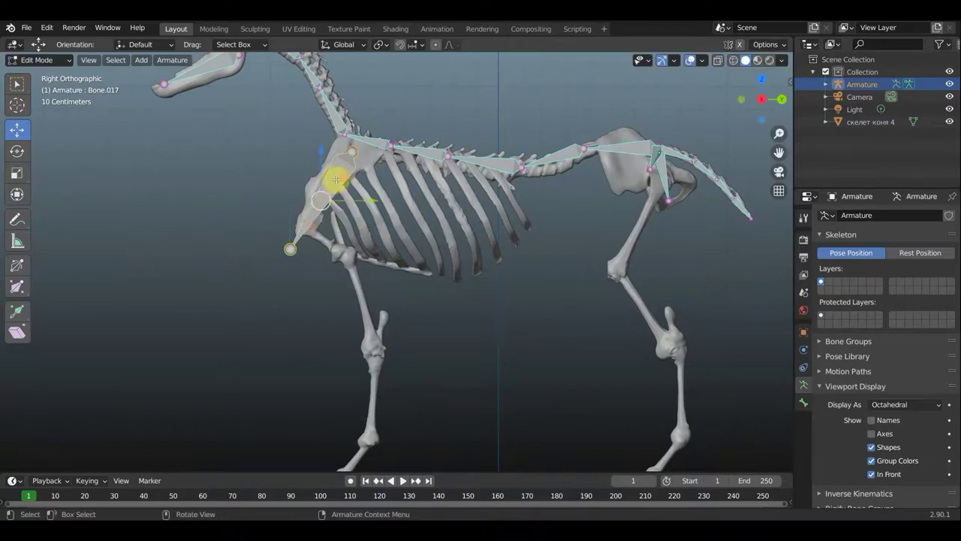
left_click_drag(334, 174, 355, 155)
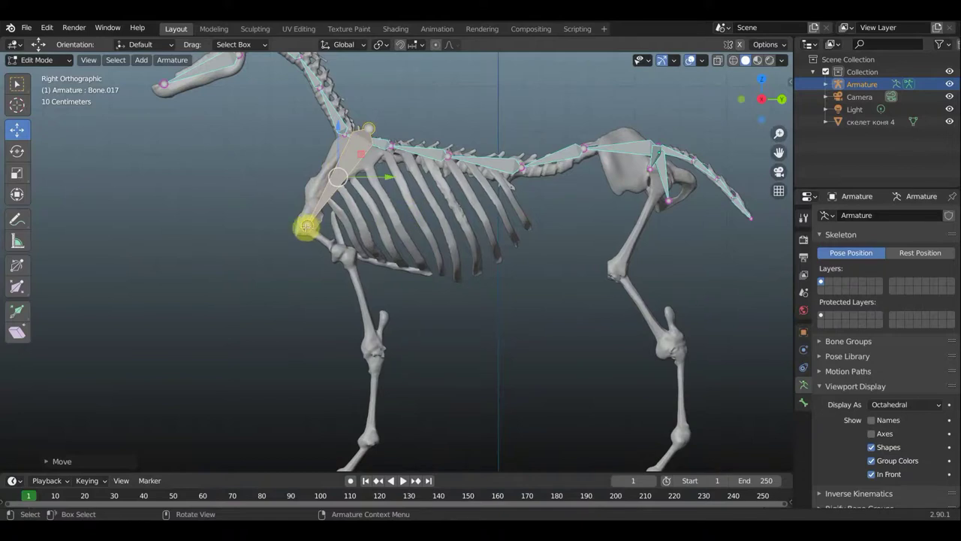
left_click(306, 226)
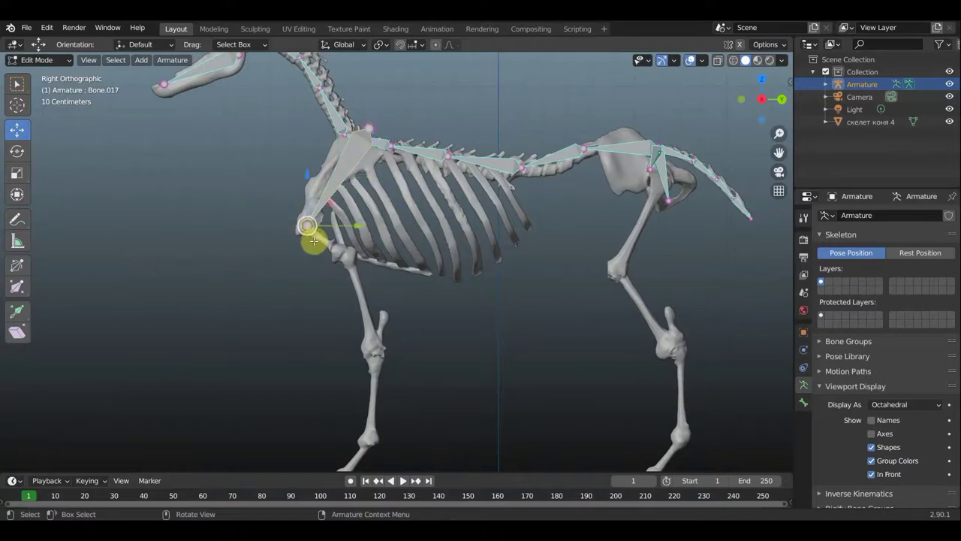
Extrude an upper-arm bone from the shoulder and set its lower end at the elbow
key("e")
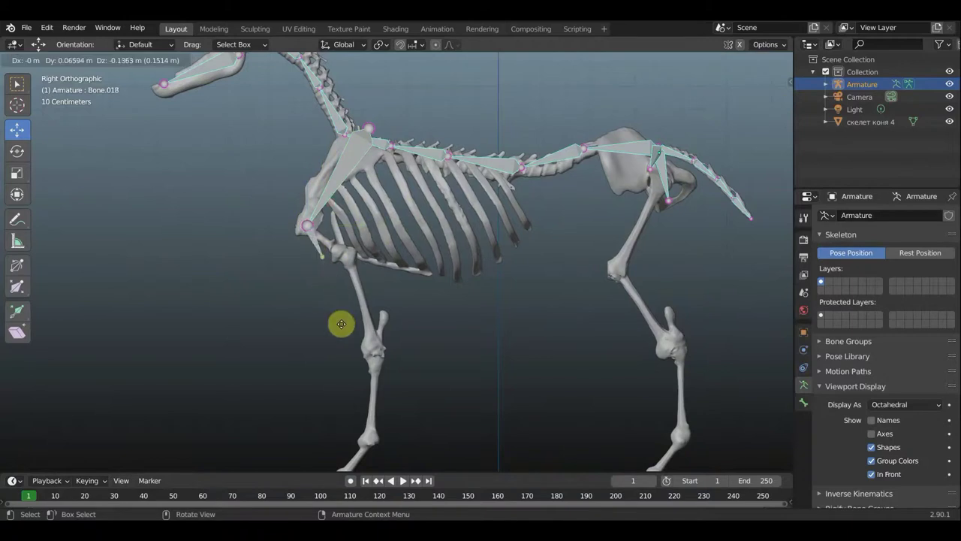
left_click(346, 352)
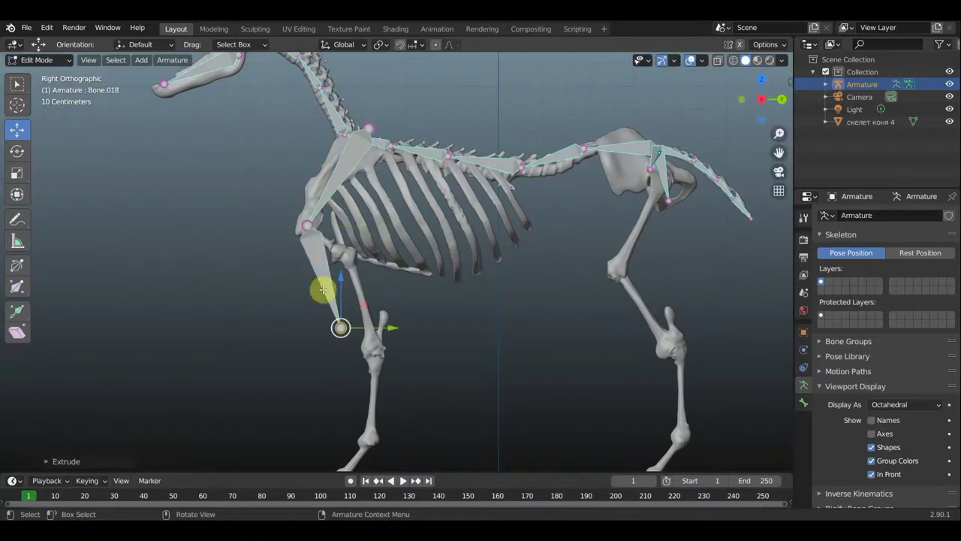
left_click(322, 251)
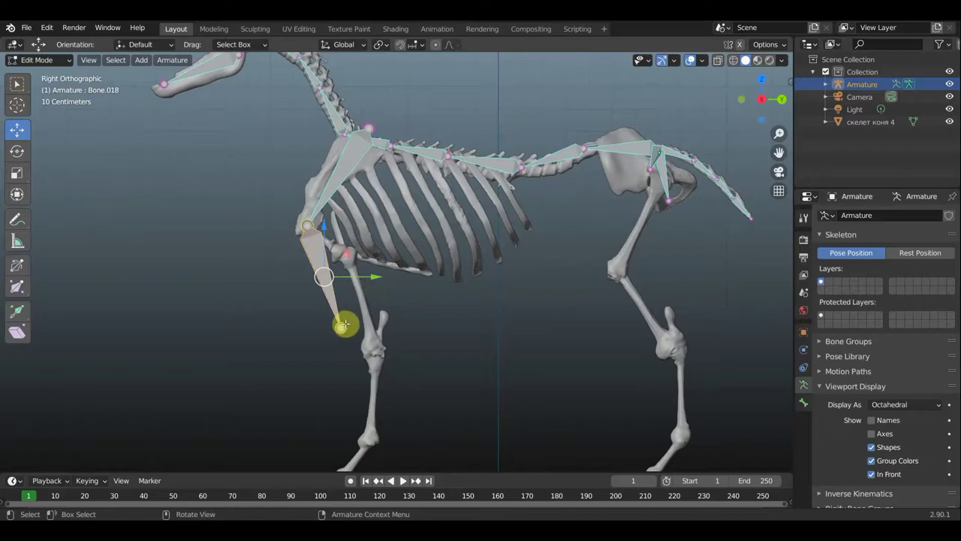
left_click_drag(341, 330, 372, 266)
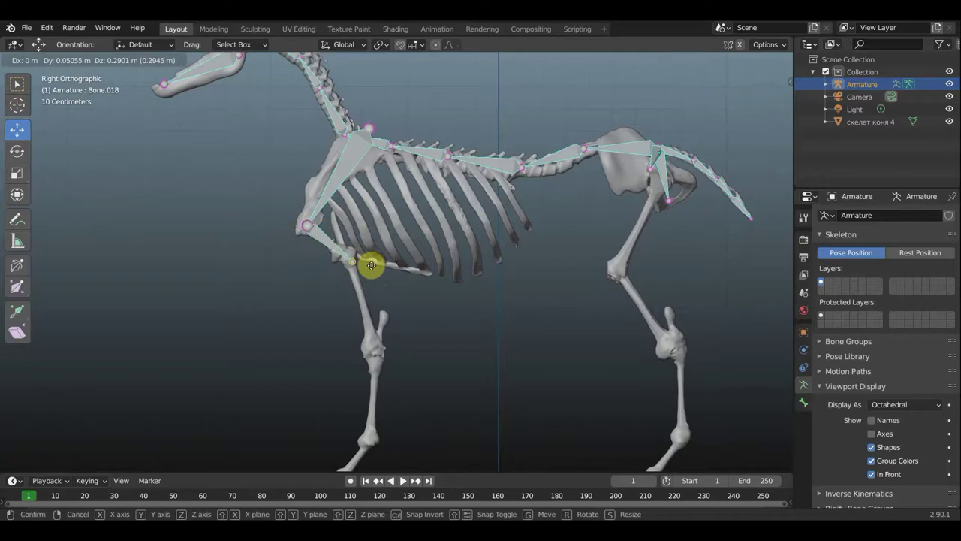
left_click_drag(371, 265, 371, 266)
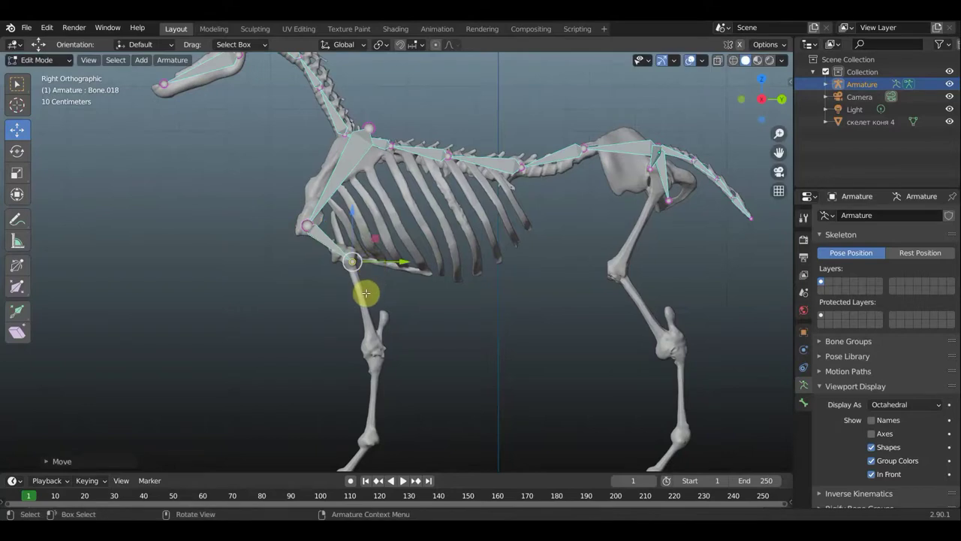
Extrude forearm, cannon, pastern and hoof bones down through knee and fetlock to the ground
key("e")
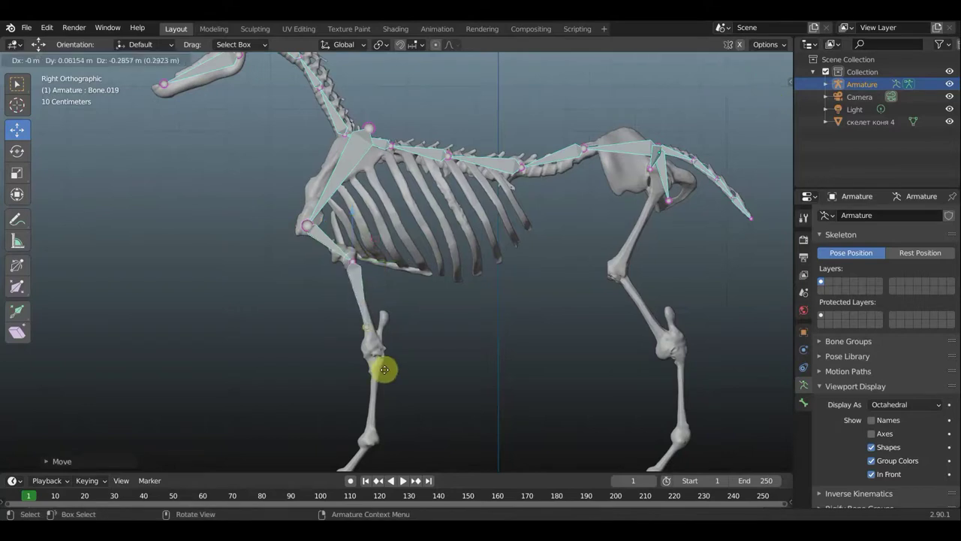
left_click(386, 386)
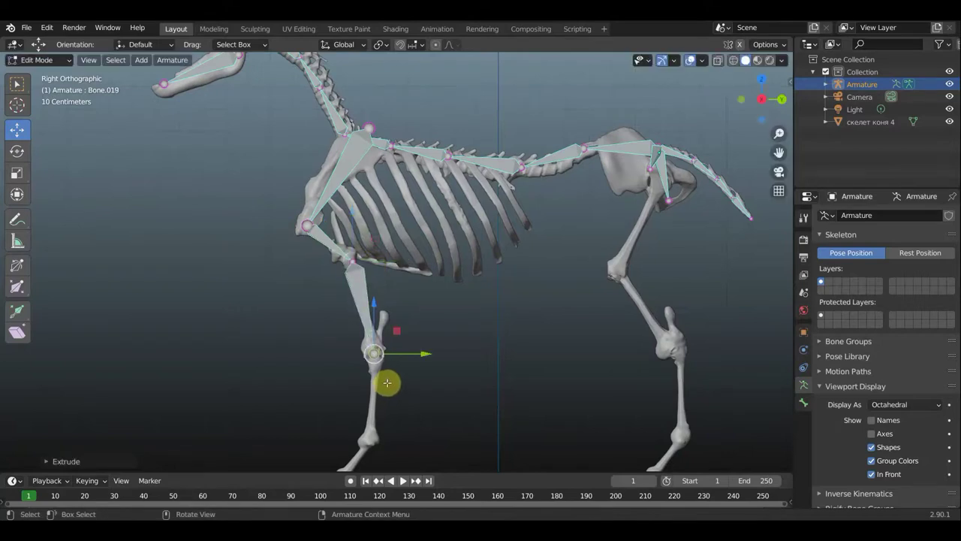
middle_click_drag(490, 354, 496, 224, "shift")
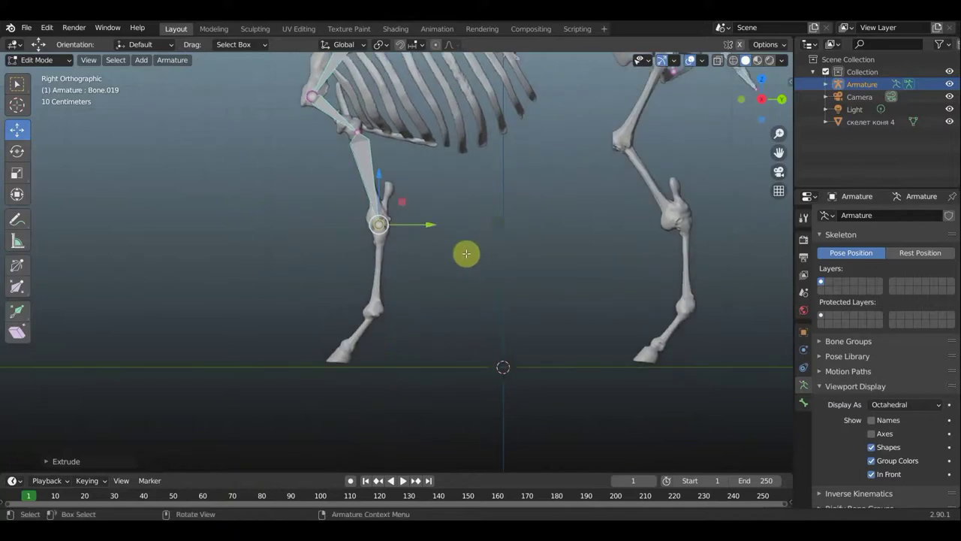
key("e")
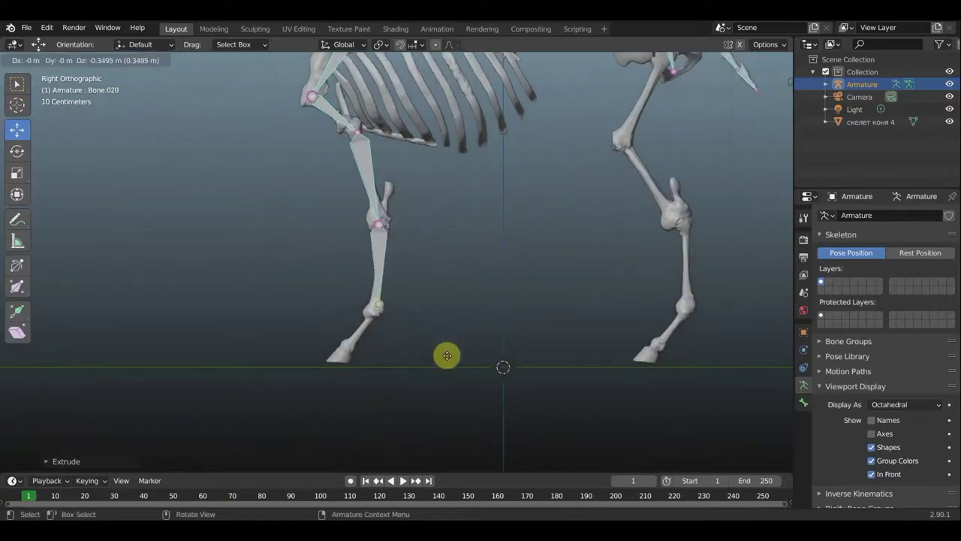
left_click(443, 363)
key("e")
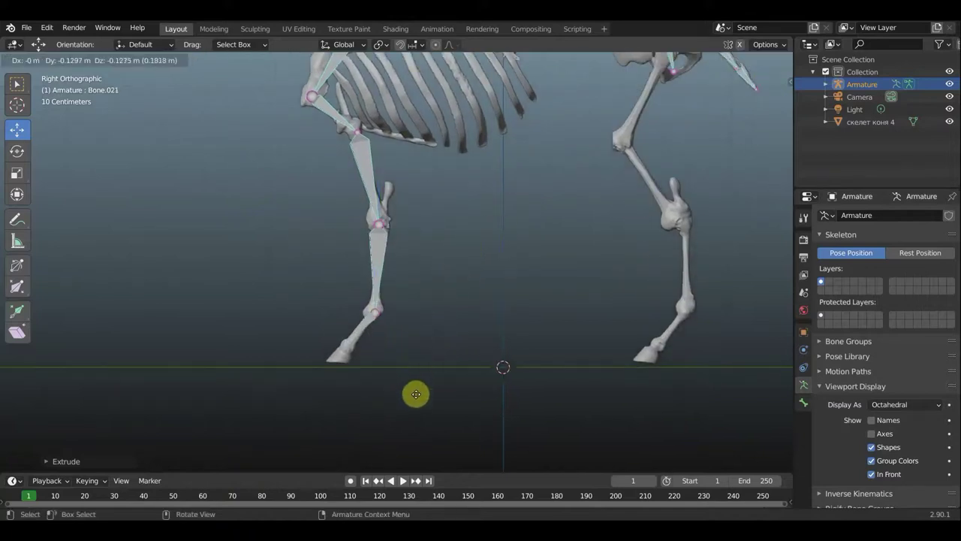
left_click(415, 397)
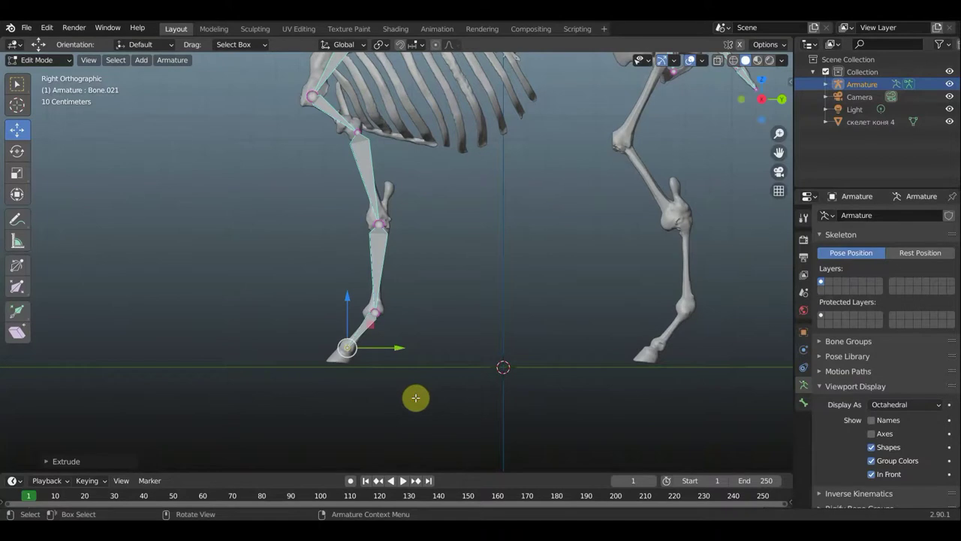
key("e")
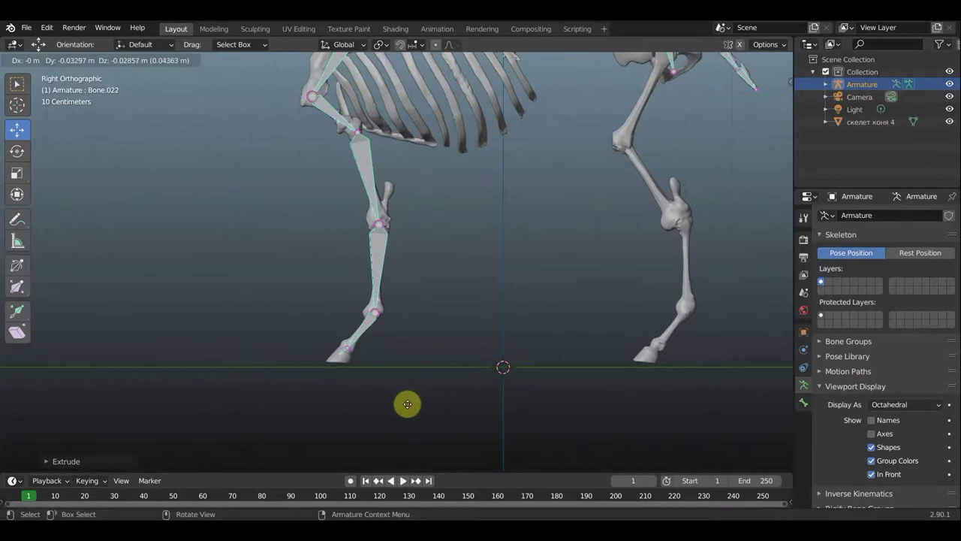
left_click(400, 411)
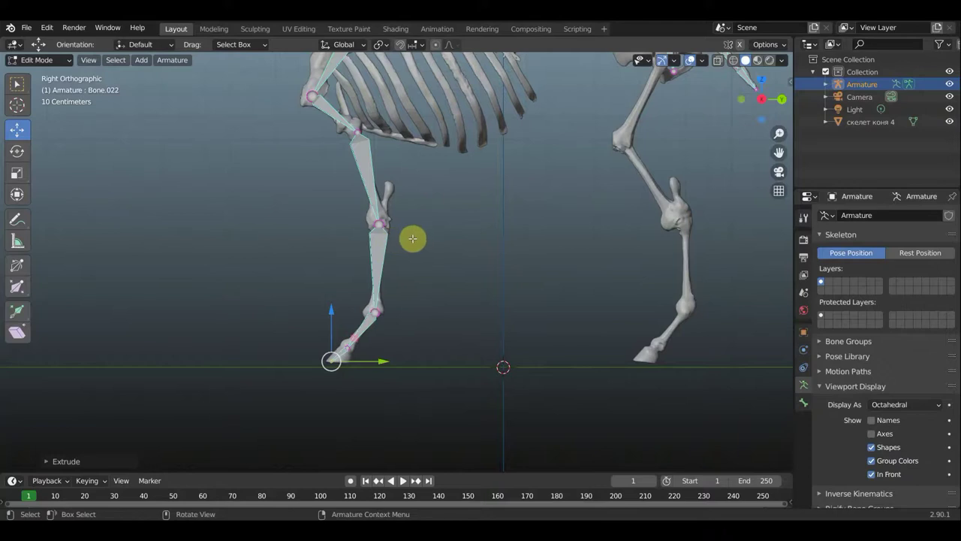
mouse_move(412, 238)
middle_mouse_down()
mouse_move(436, 255)
mouse_move(401, 253)
mouse_move(526, 260)
mouse_move(521, 251)
middle_mouse_up()
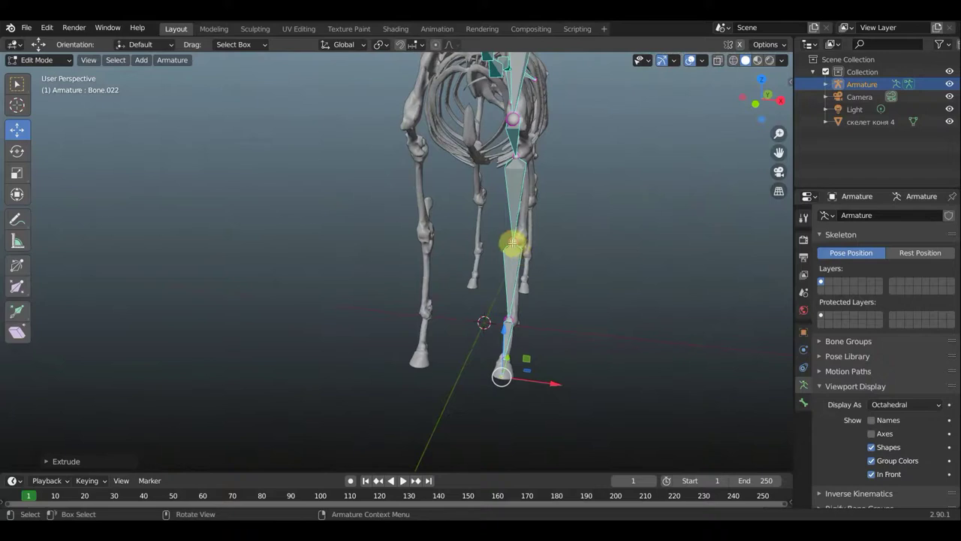
Move the lower and upper front-leg bones (Bone.019, Bone.018) sideways along X
left_click(517, 245)
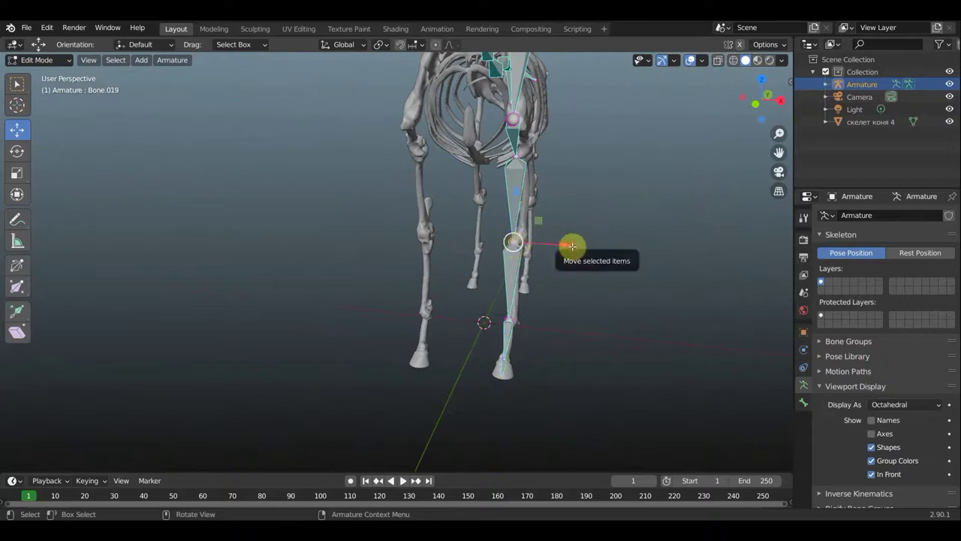
key("g")
key("x")
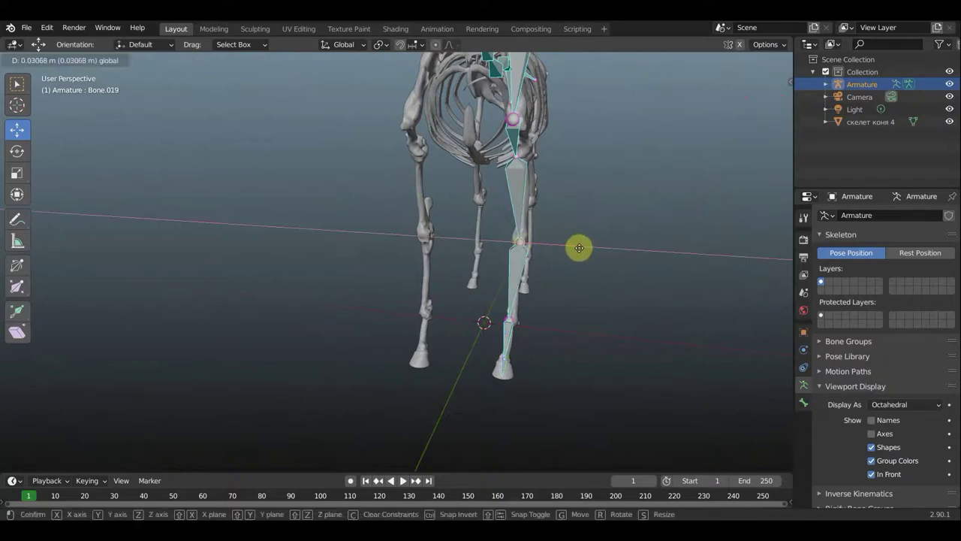
left_click(578, 248)
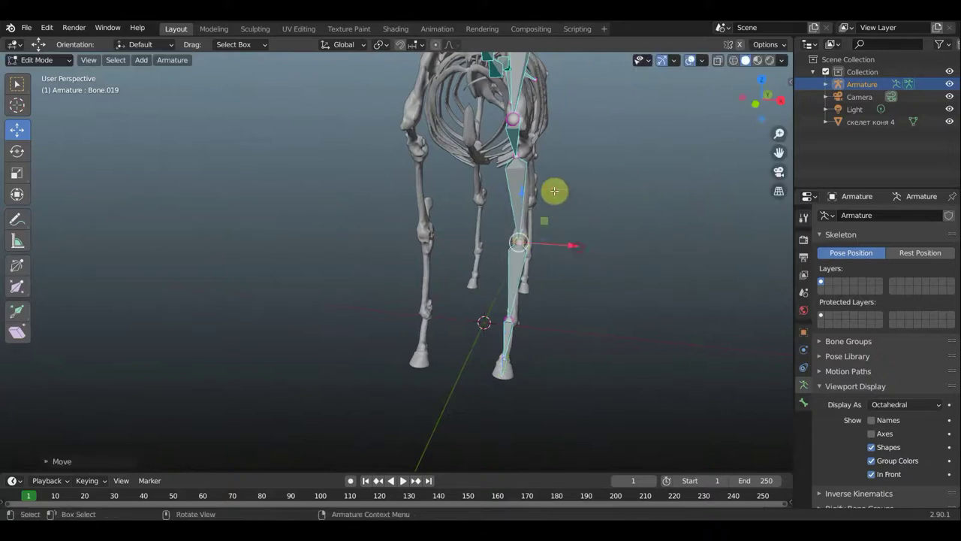
left_click(517, 154)
key("g")
key("x")
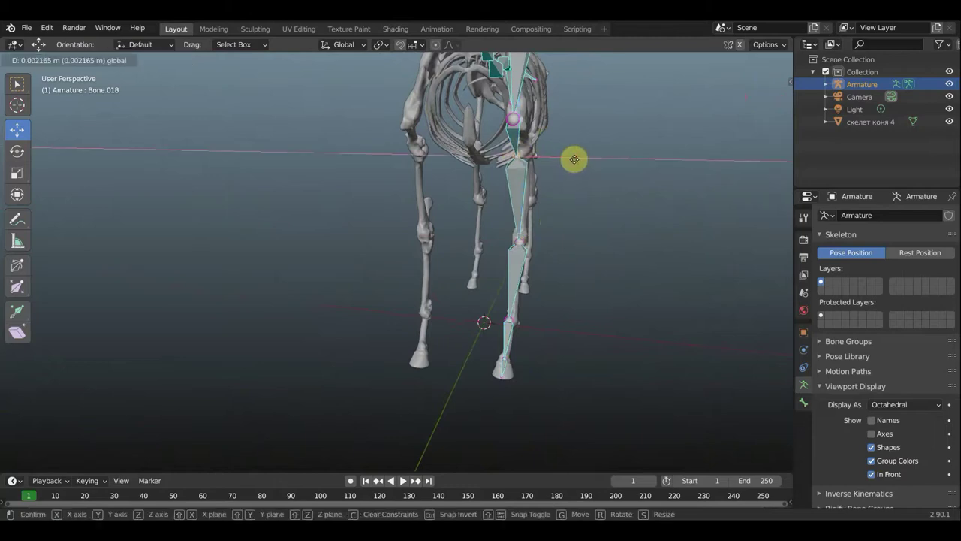
left_click(573, 157)
Nudge the front-leg elbow joint about 0.0098 m and check it in right side view
mouse_move(609, 199)
middle_mouse_down()
mouse_move(438, 217)
mouse_move(441, 209)
mouse_move(434, 228)
mouse_move(386, 221)
middle_mouse_up()
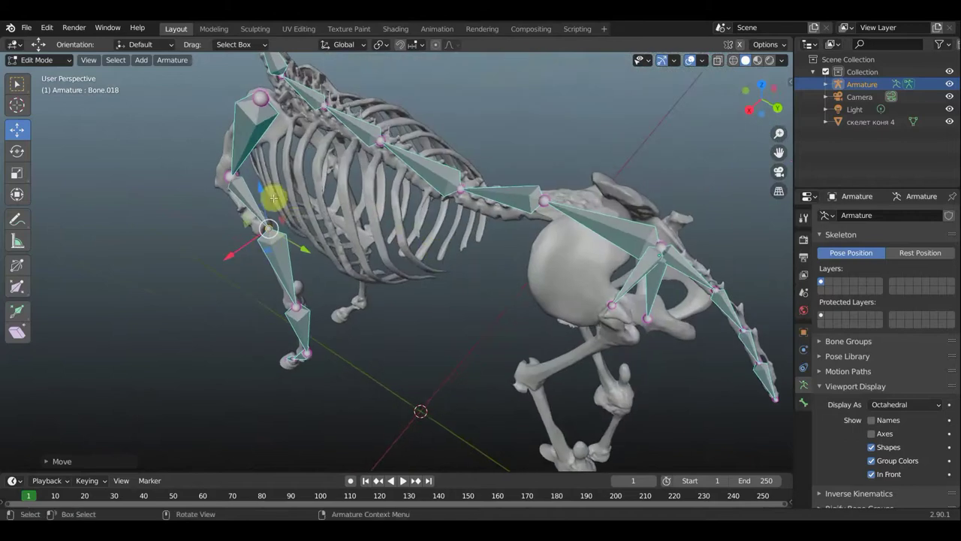
key("g")
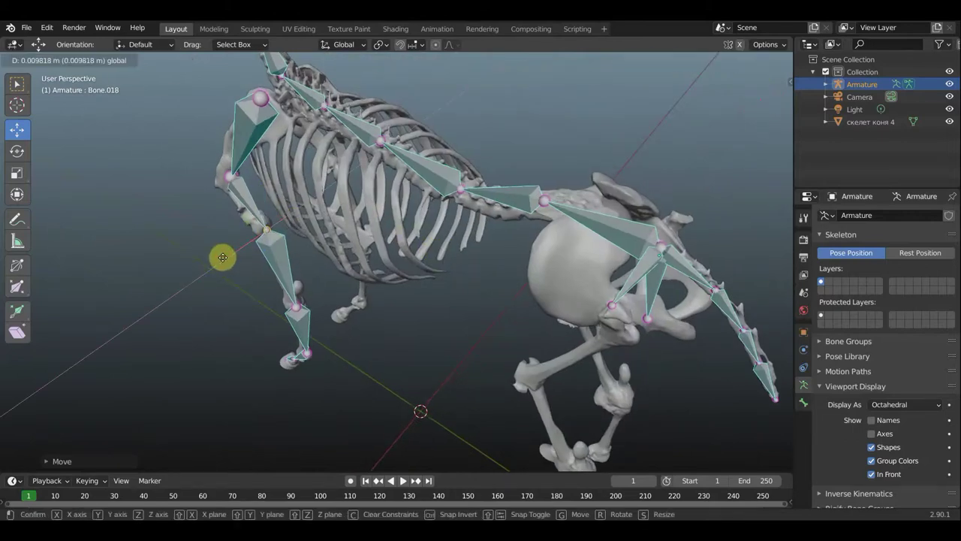
left_click(222, 258)
mouse_move(293, 235)
middle_mouse_down()
mouse_move(397, 242)
mouse_move(431, 217)
mouse_move(285, 228)
mouse_move(243, 306)
middle_mouse_up()
scroll(431, 217, "up", 3)
scroll(556, 260, "down", 4)
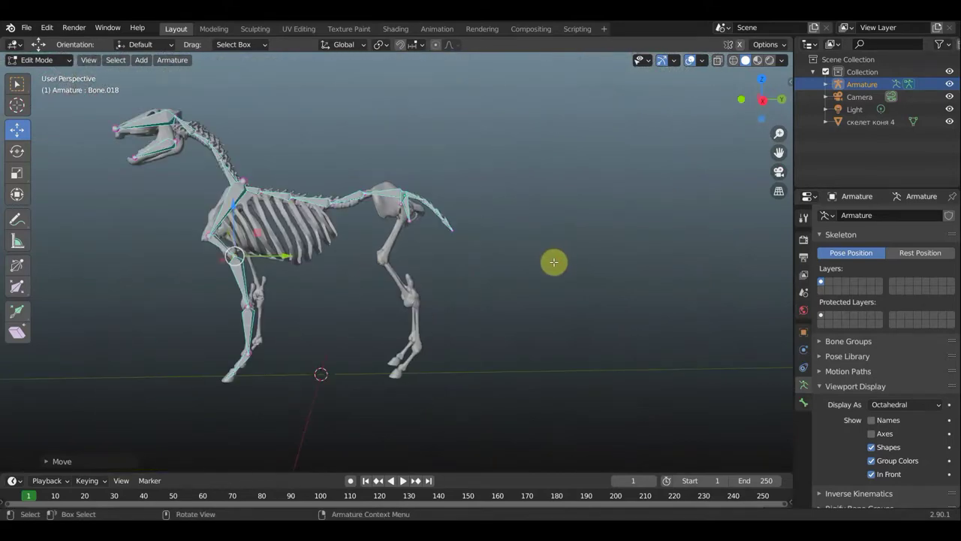
key("KP_3")
scroll(420, 249, "up", 1)
Extrude a new bone down from the rear spine joint and clear its parent
scroll(397, 140, "up", 3)
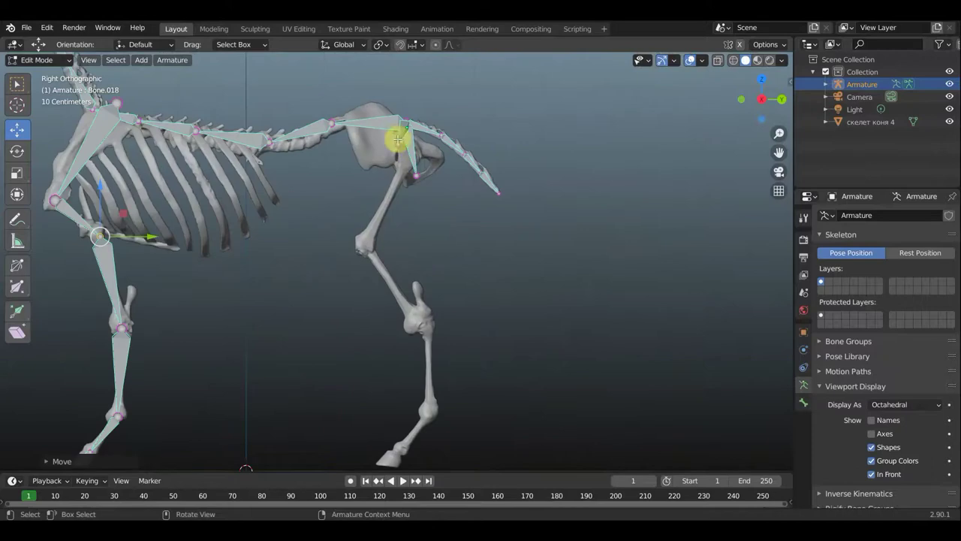
left_click(330, 125)
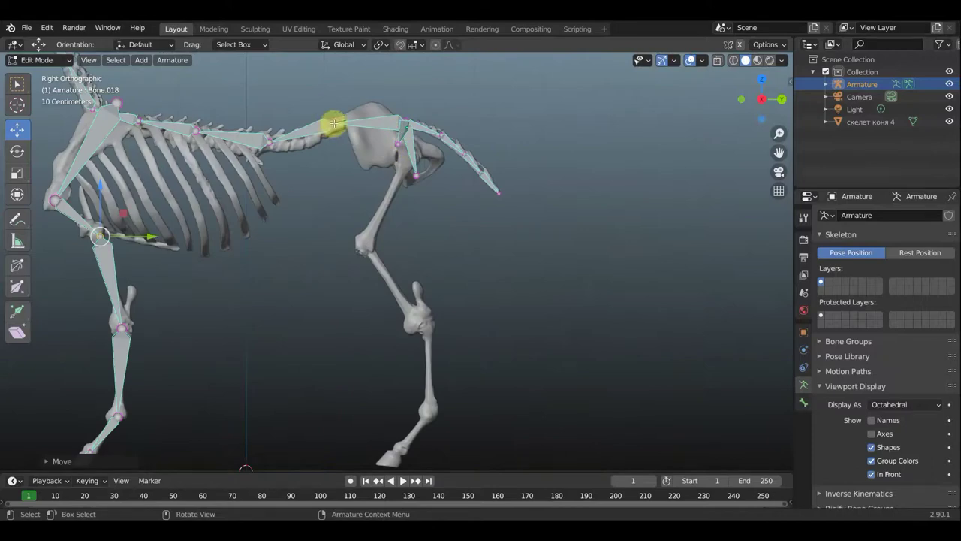
left_click(332, 123)
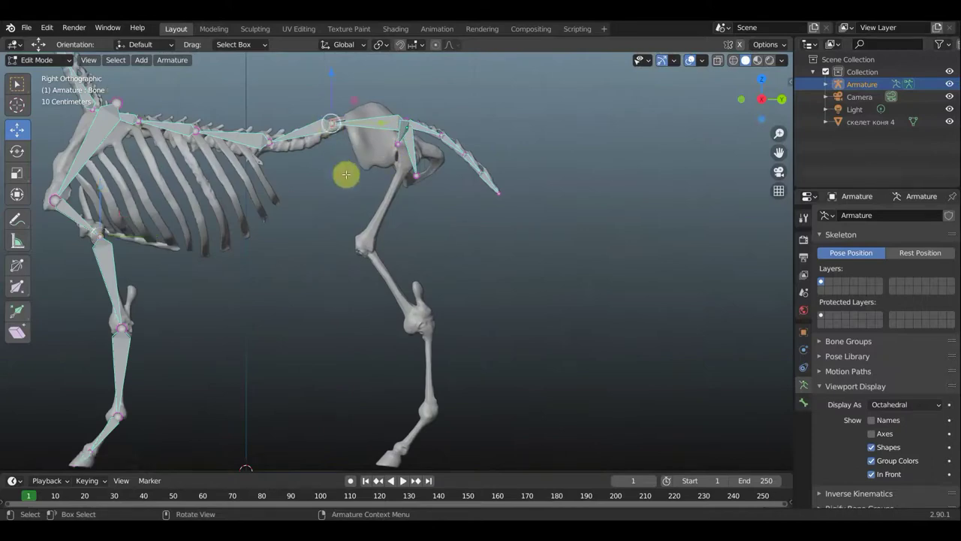
key("e")
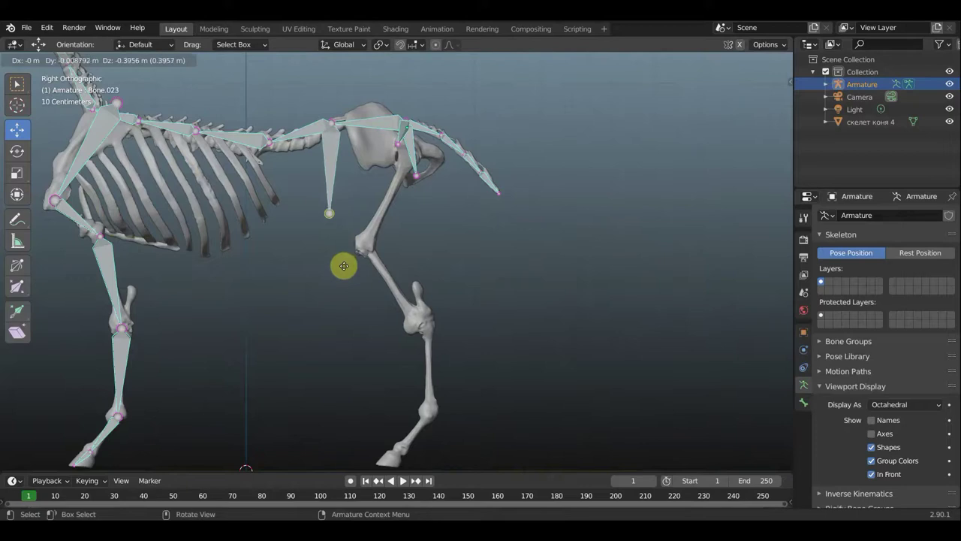
left_click(350, 268)
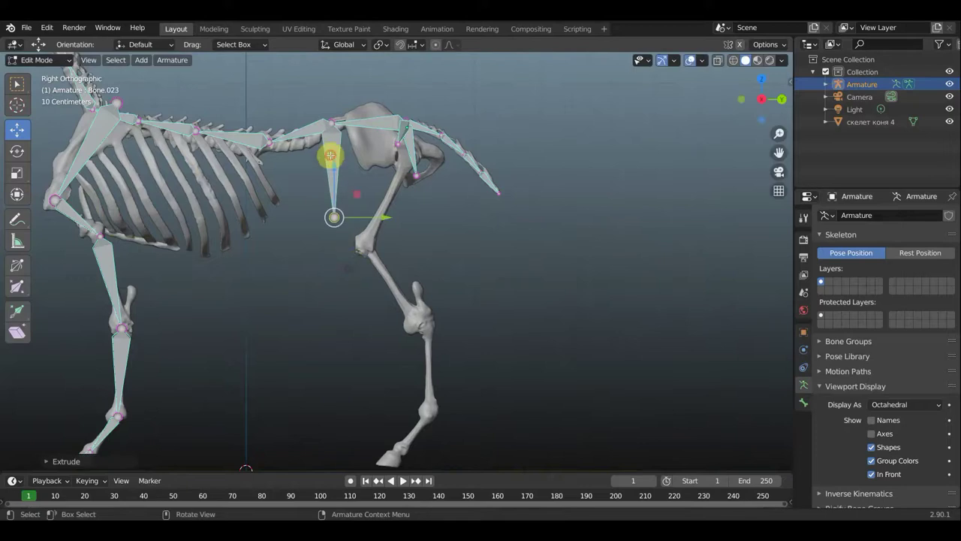
key("alt+p")
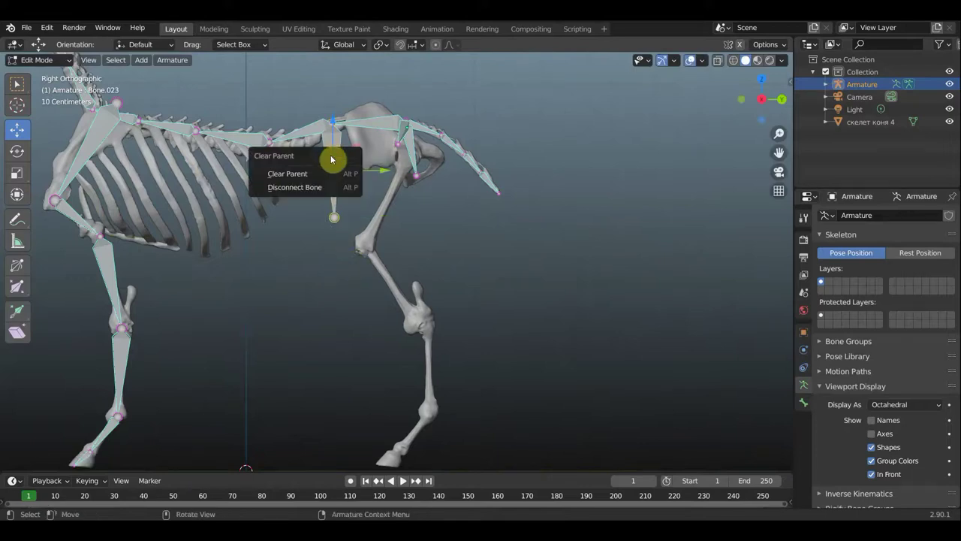
left_click(311, 174)
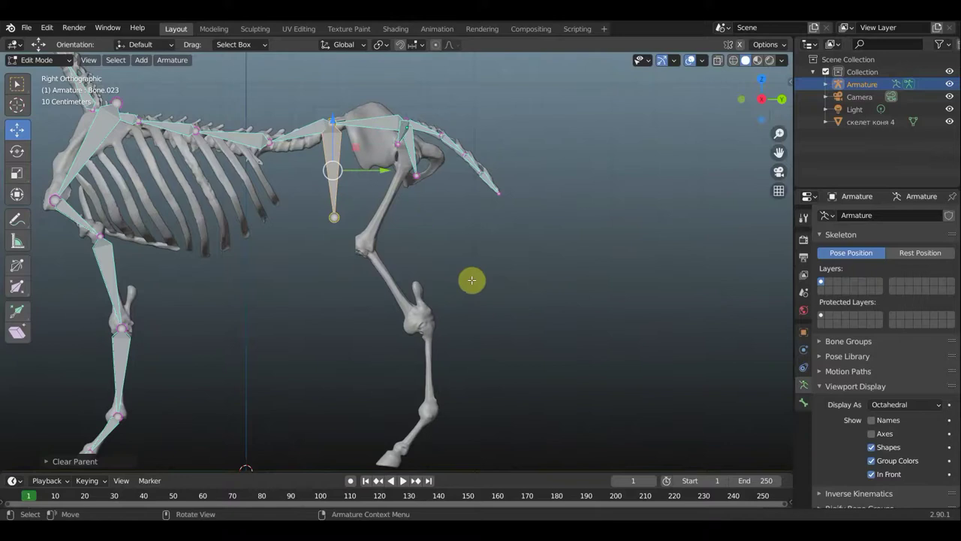
Move and rotate the new bone to run along the hind thigh from hip to stifle
key("g")
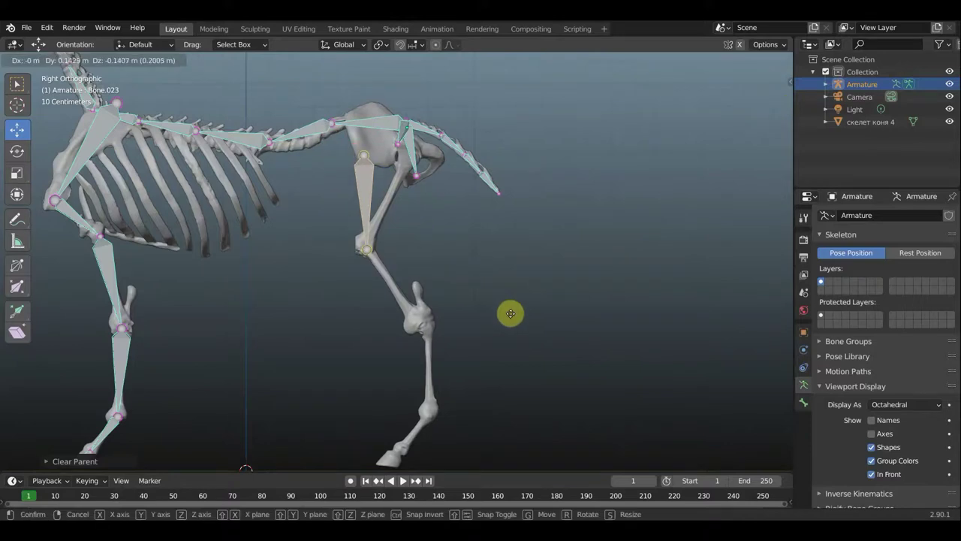
left_click(510, 313)
key("g")
key("r")
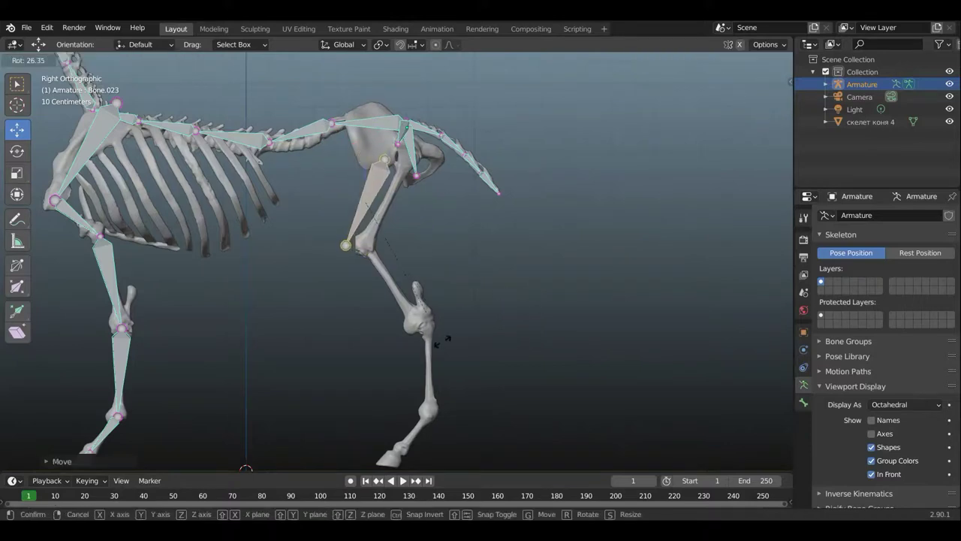
left_click(441, 340)
key("g")
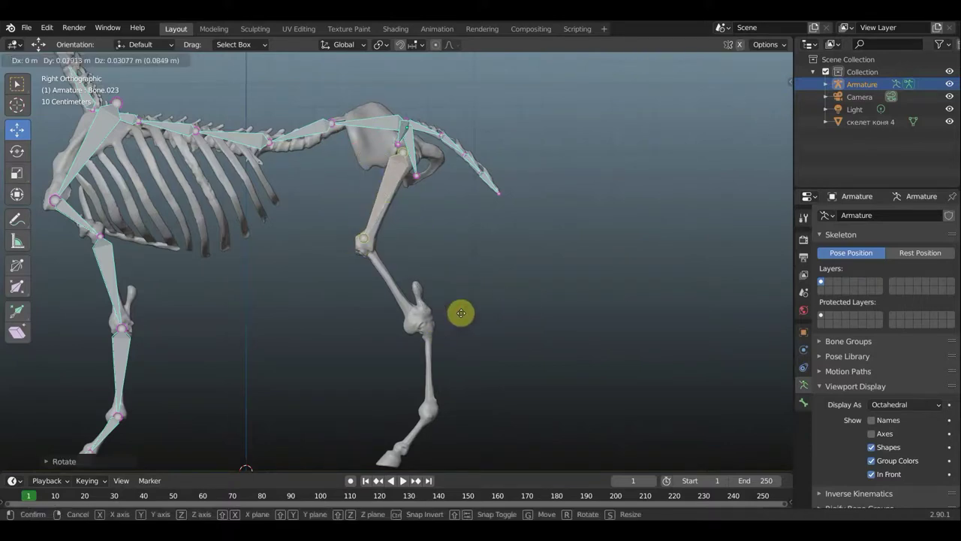
left_click(463, 314)
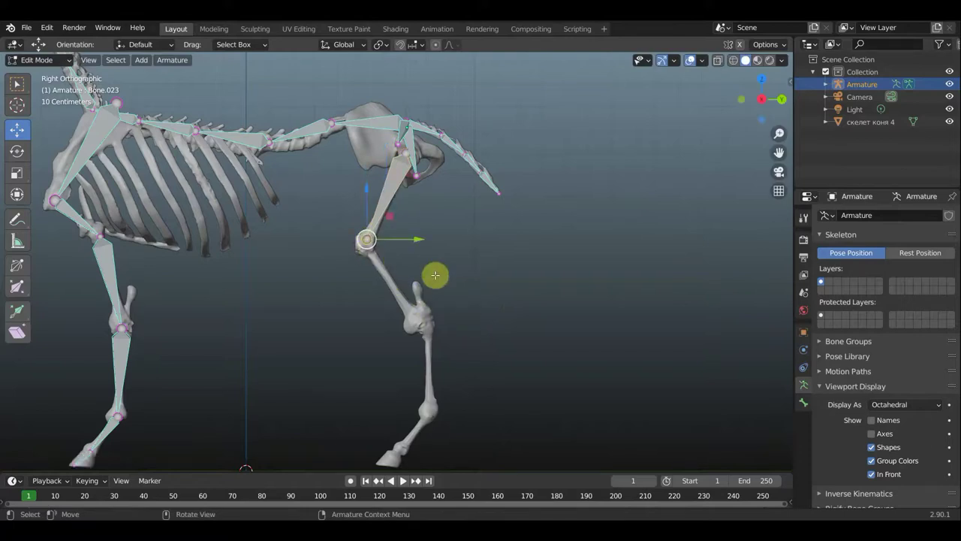
middle_click_drag(435, 275, 324, 280)
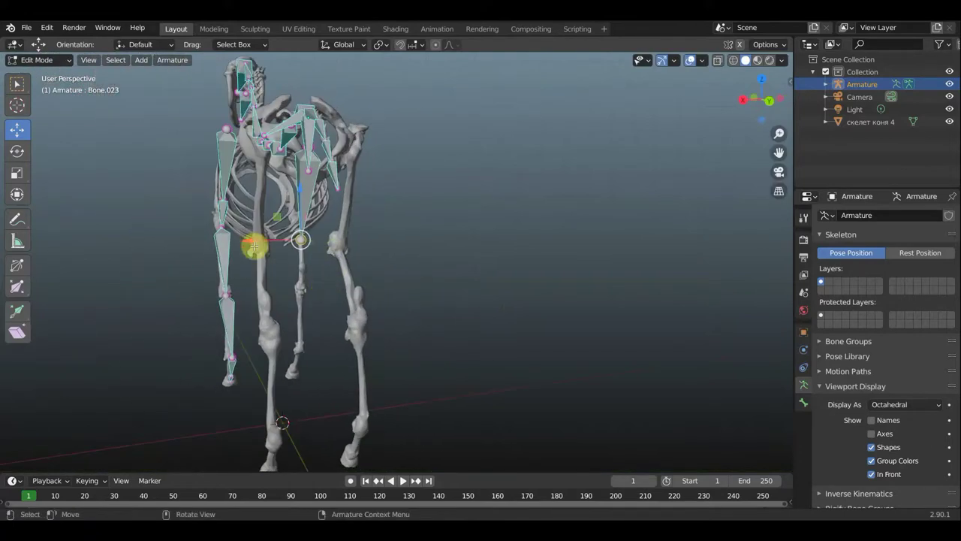
Slide the hind thigh bone (Bone.023) along X into the hind leg
key("g")
key("x")
left_click(256, 251)
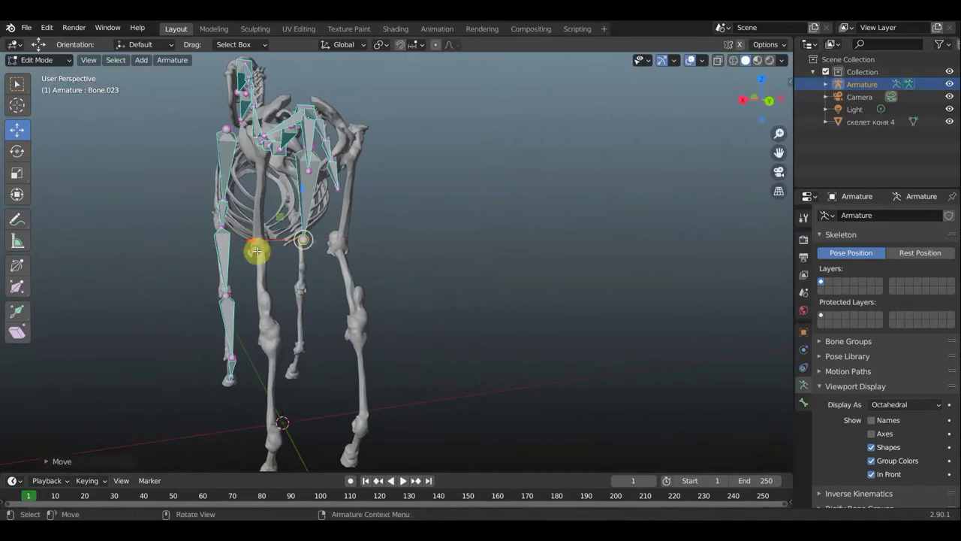
left_click(256, 251)
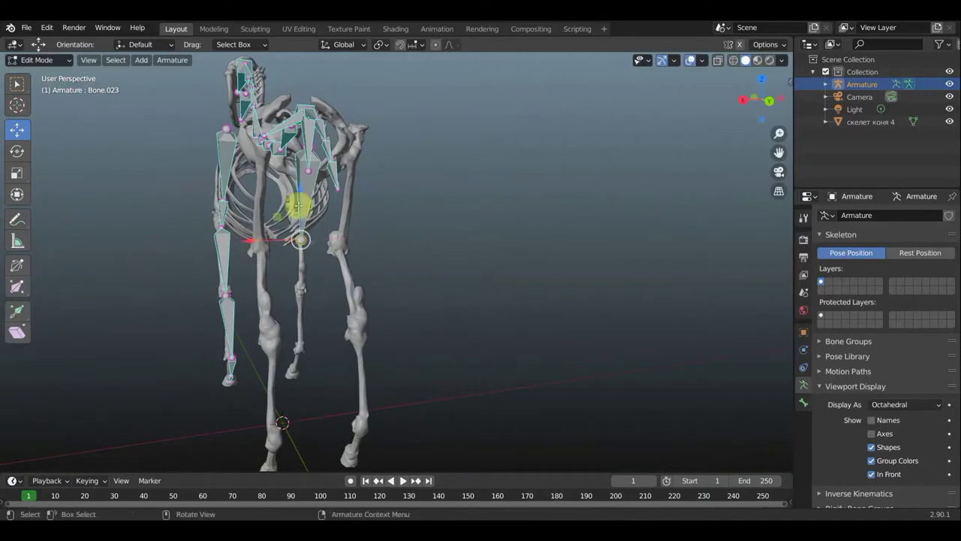
key("g")
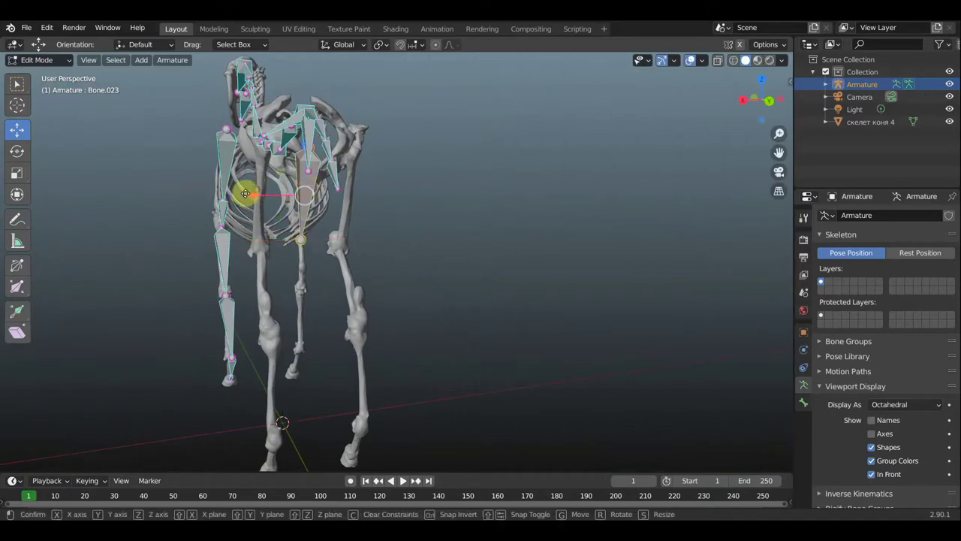
key("x")
left_click(211, 201)
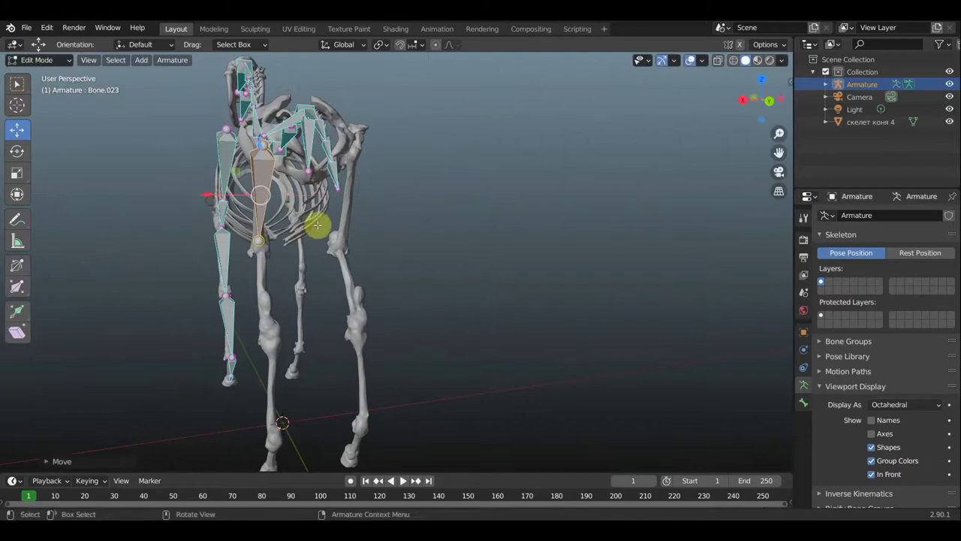
middle_click_drag(318, 224, 530, 248)
scroll(570, 251, "up", 3)
scroll(631, 255, "up", 3)
middle_click_drag(646, 259, 648, 259)
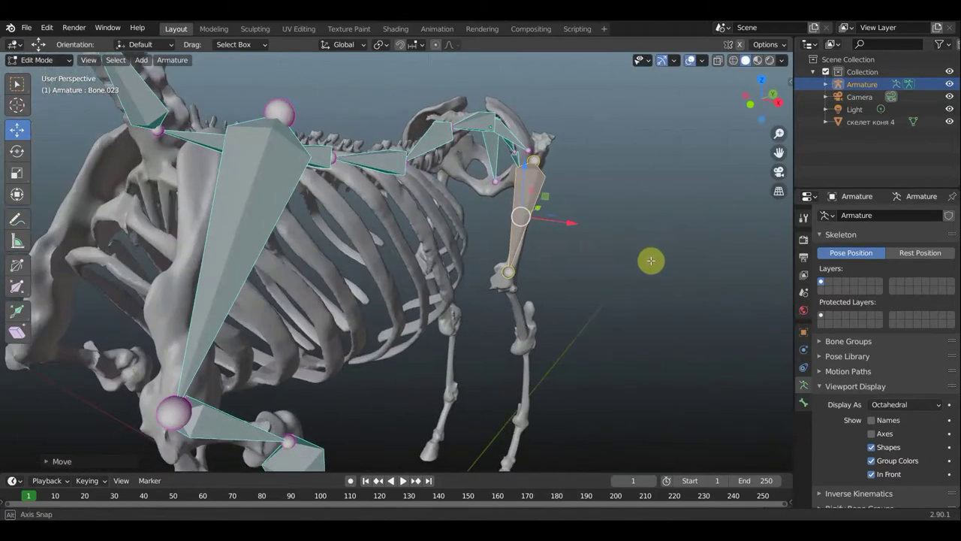
Reposition the thigh bone's lower knee joint and check it in right side view
left_click(510, 280)
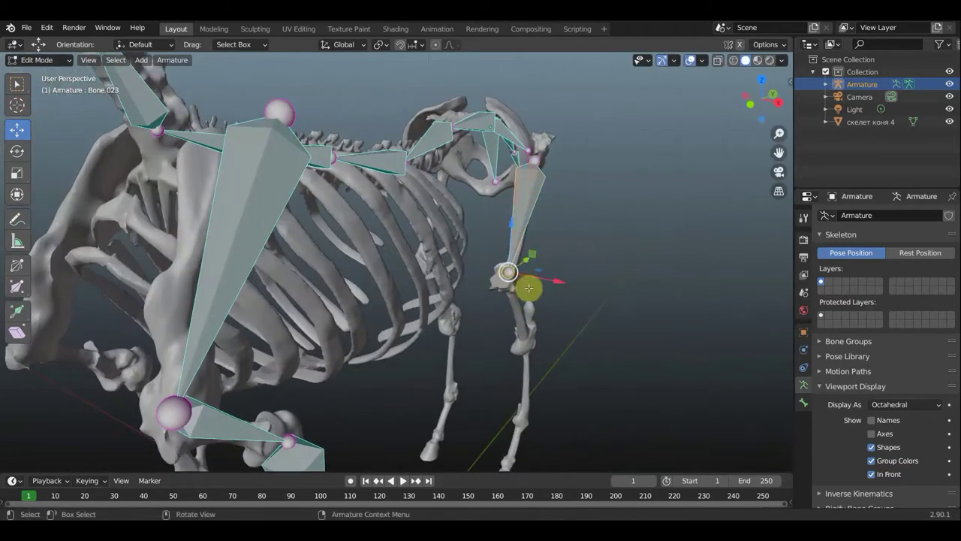
key("g")
left_click(519, 289)
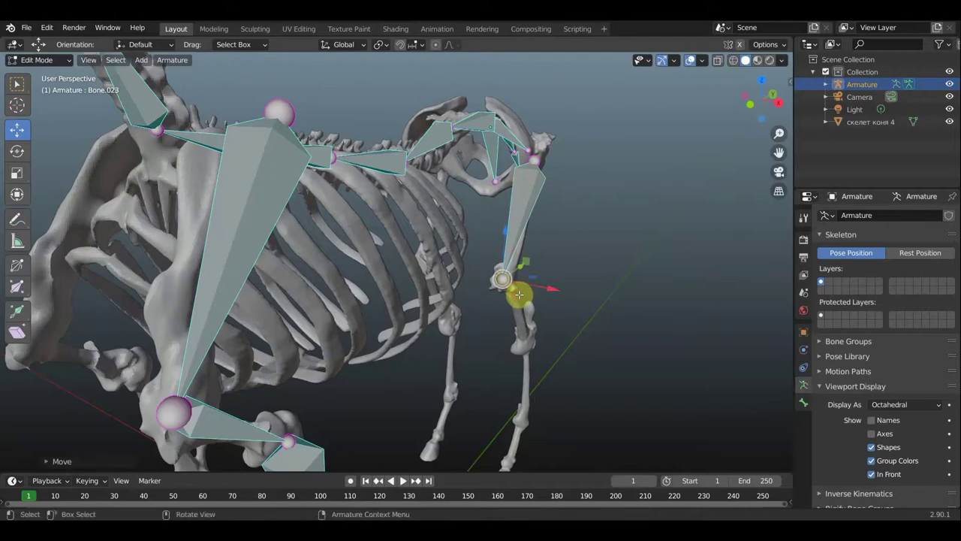
middle_click_drag(519, 287, 332, 245)
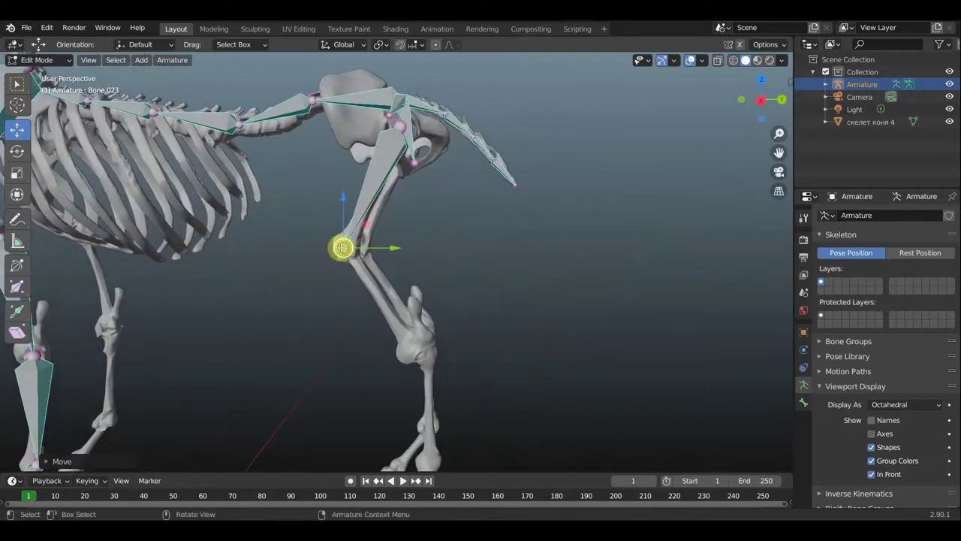
key("g")
left_click(344, 244)
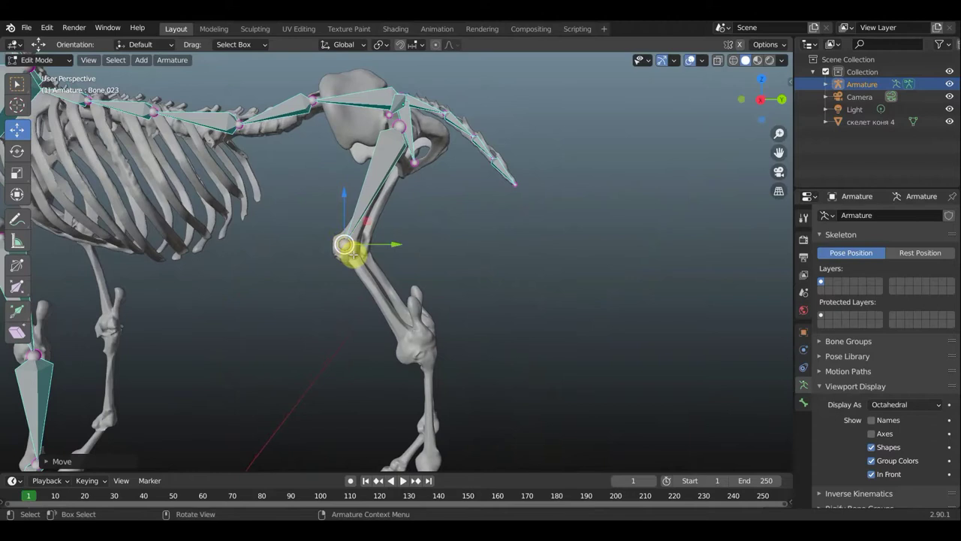
key("KP_3")
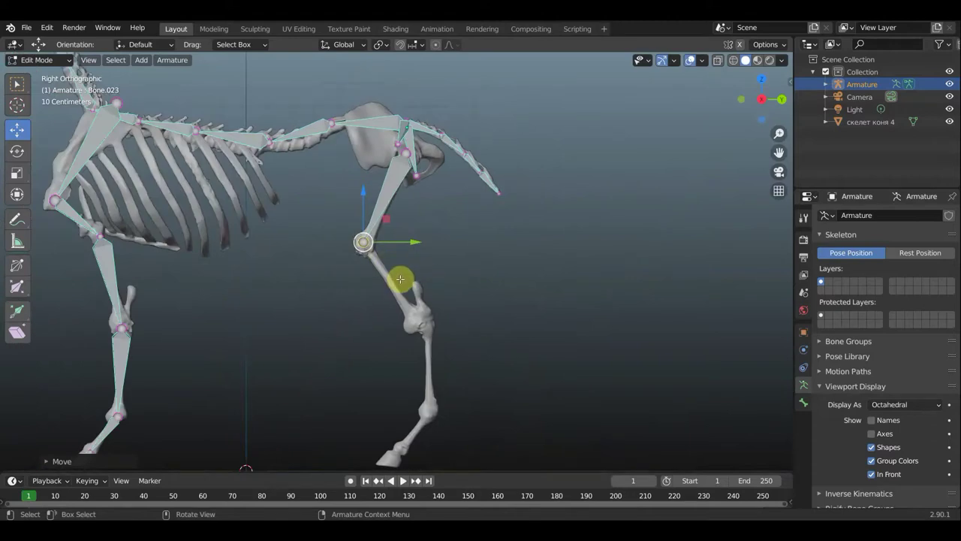
Extrude hind-leg bones from the hock to the fetlock and down to the hoof at ground level
left_click_drag(400, 279, 460, 358)
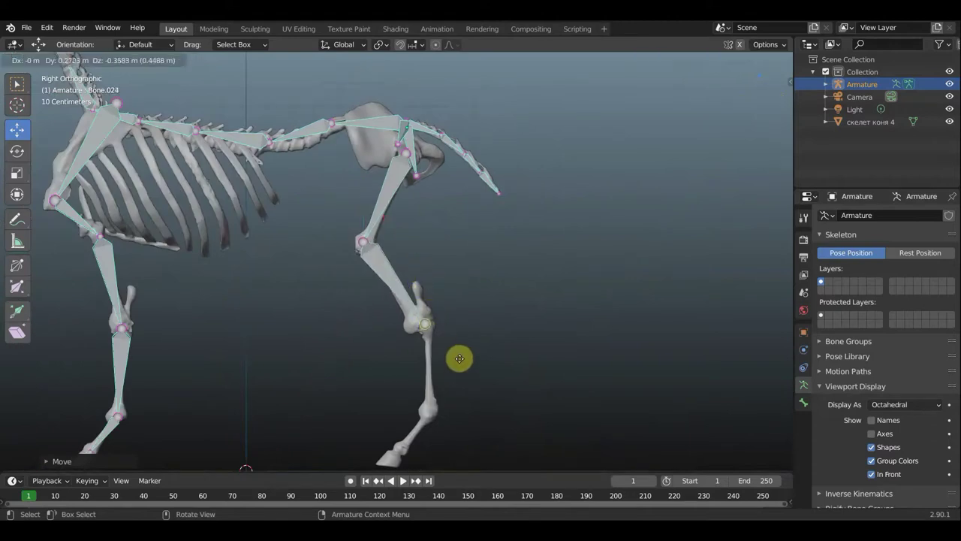
key("e")
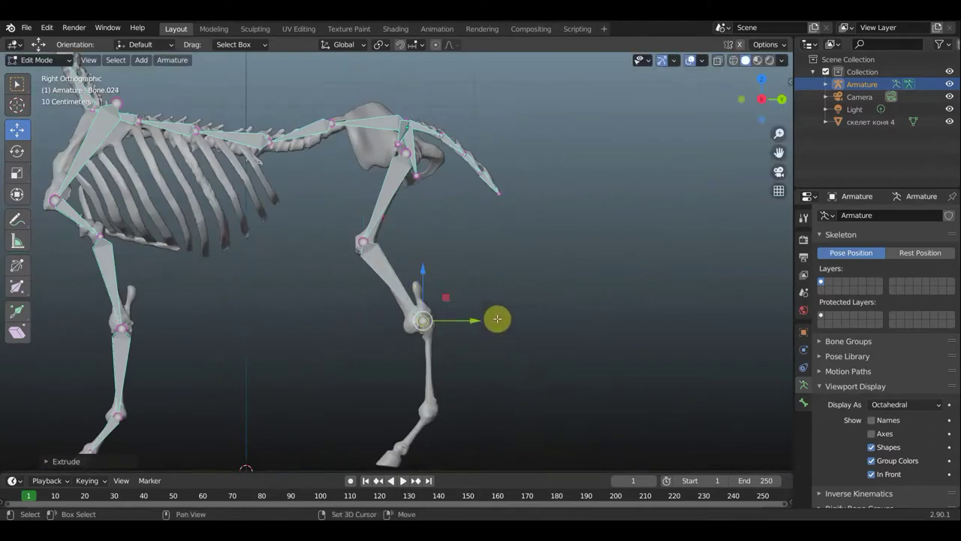
middle_click_drag(498, 318, 498, 235, "shift")
key("e")
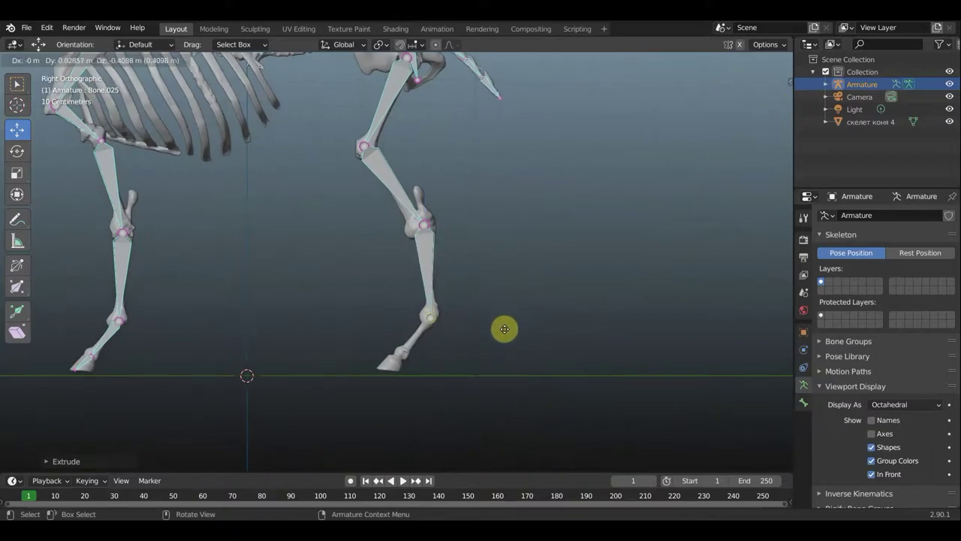
left_click(507, 327)
key("e")
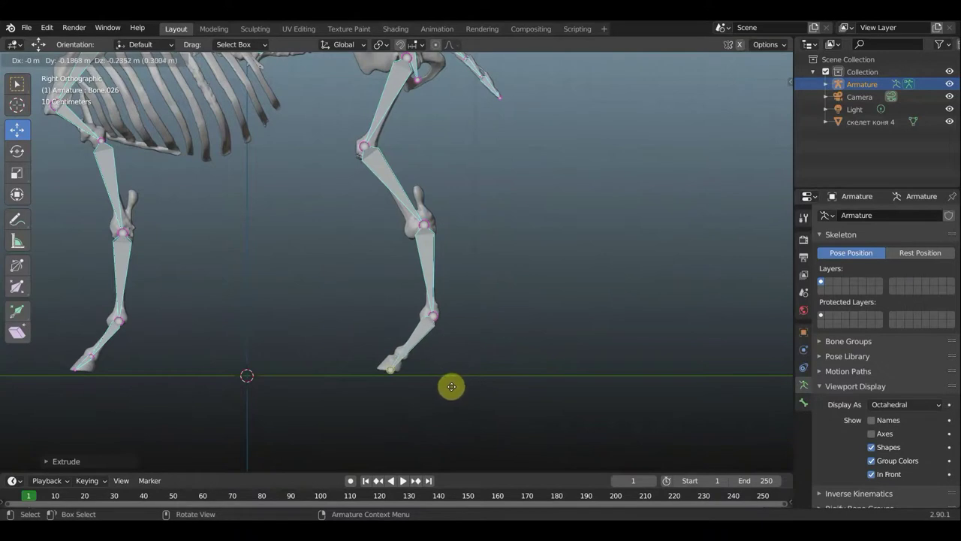
left_click(450, 384)
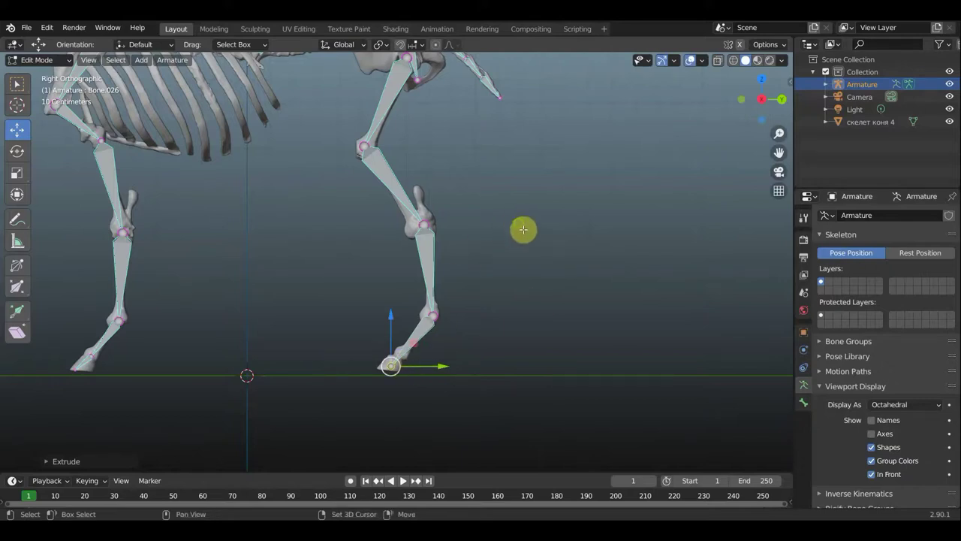
mouse_move(521, 227)
middle_mouse_down()
mouse_move(473, 267)
mouse_move(408, 273)
middle_mouse_up()
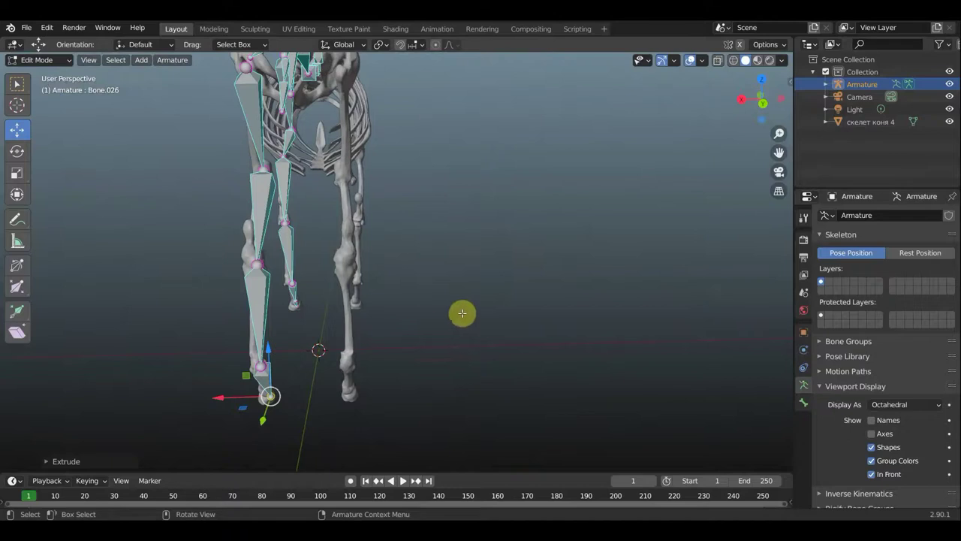
From a front view, slide the hind fetlock joint sideways along X into the leg
mouse_move(426, 360)
middle_mouse_down()
mouse_move(457, 341)
mouse_move(447, 346)
middle_mouse_up()
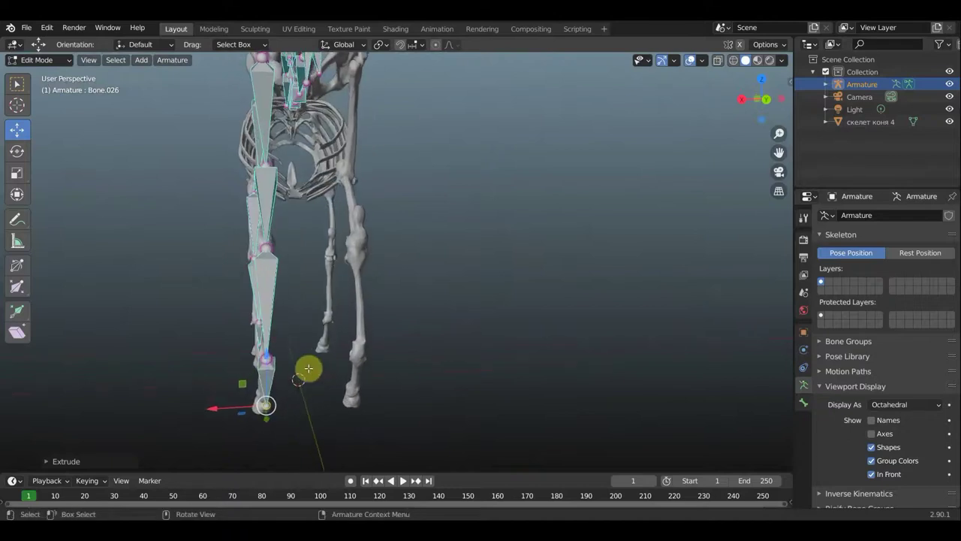
key("ctrl+z")
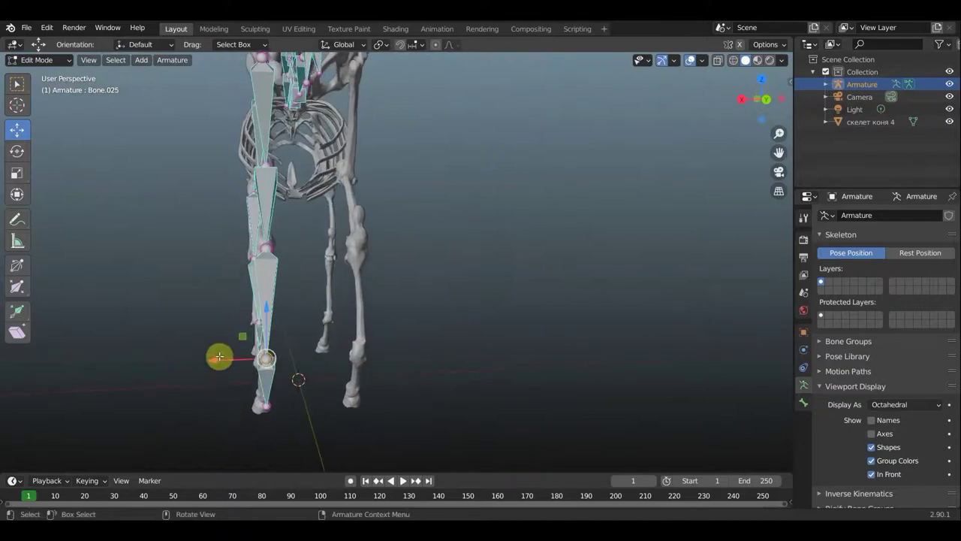
key("g")
key("x")
left_click(207, 363)
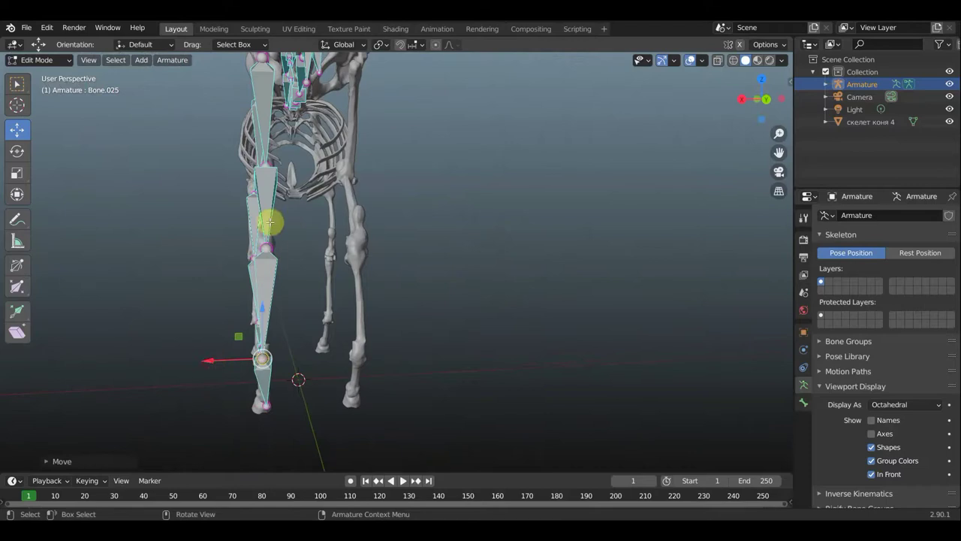
Shift the hock and the upper hind-leg joint sideways along X so they sit inside the leg
left_click(266, 245)
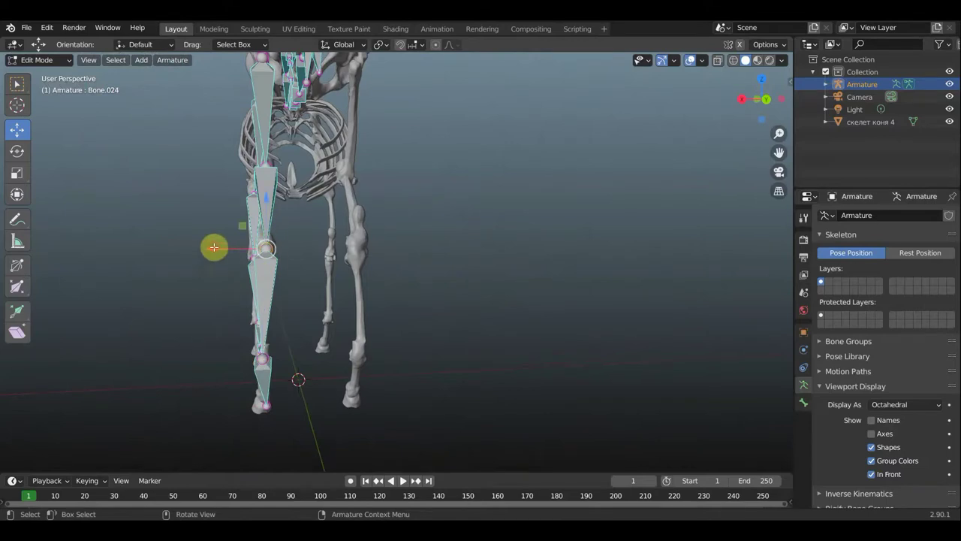
left_click_drag(214, 247, 211, 248)
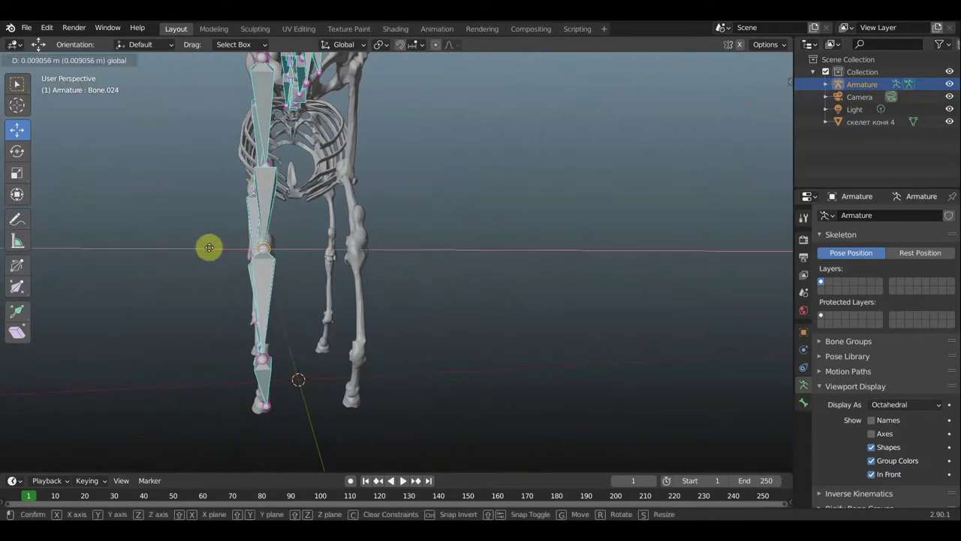
left_click(209, 247)
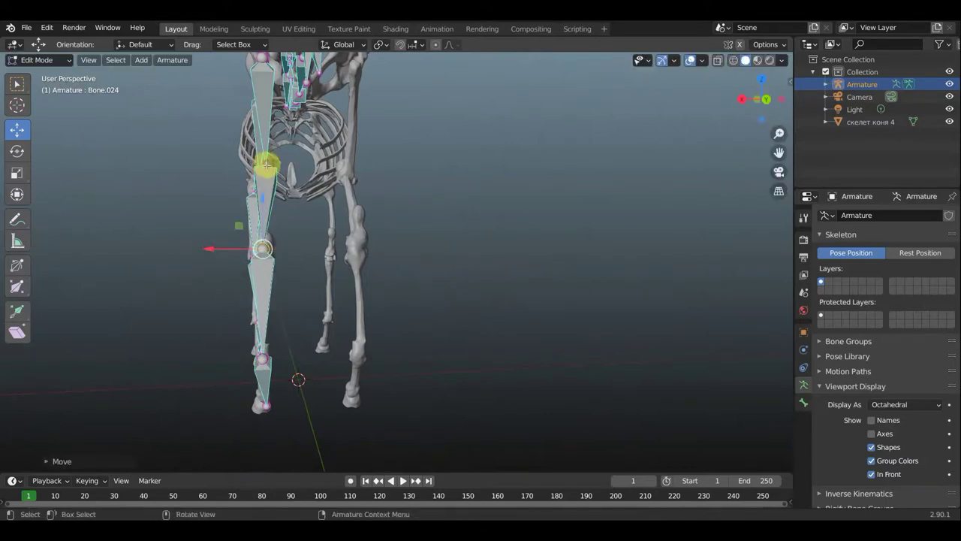
left_click(266, 164)
left_click_drag(217, 167, 210, 169)
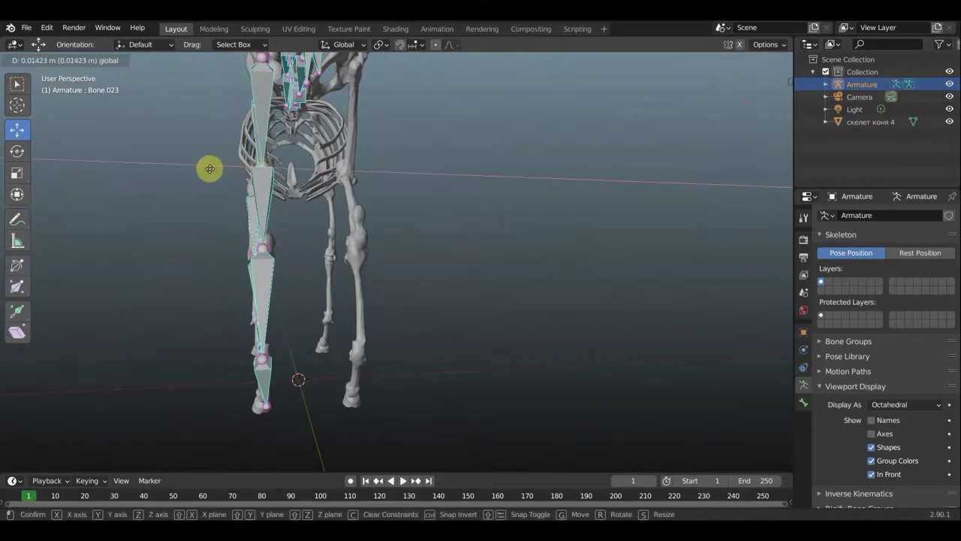
left_click(210, 168)
middle_click_drag(408, 172, 553, 211)
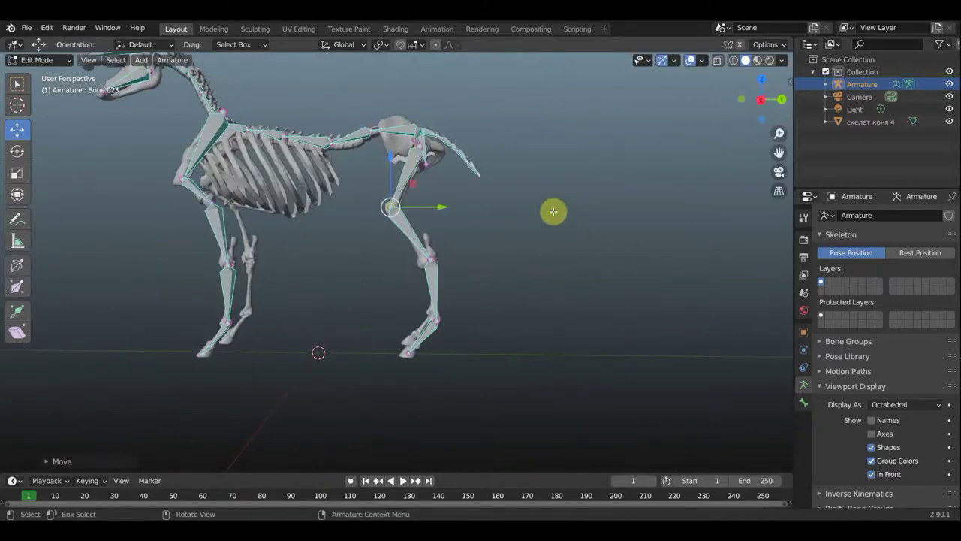
Switch to Right Orthographic view, frame the lower legs and select the front fetlock joint
key("KP_3")
middle_click_drag(505, 274, 515, 200, "shift")
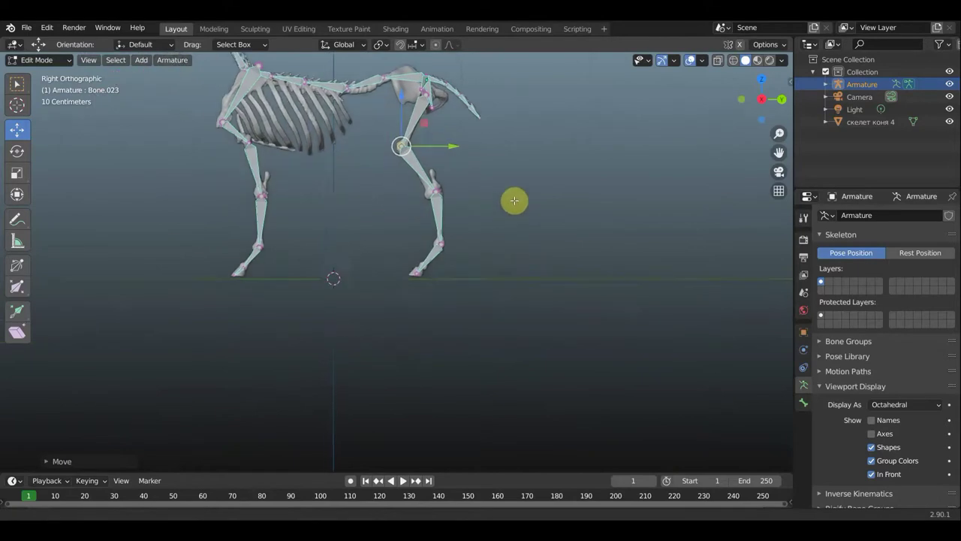
scroll(287, 247, "up", 3)
middle_click_drag(287, 247, 426, 299, "shift")
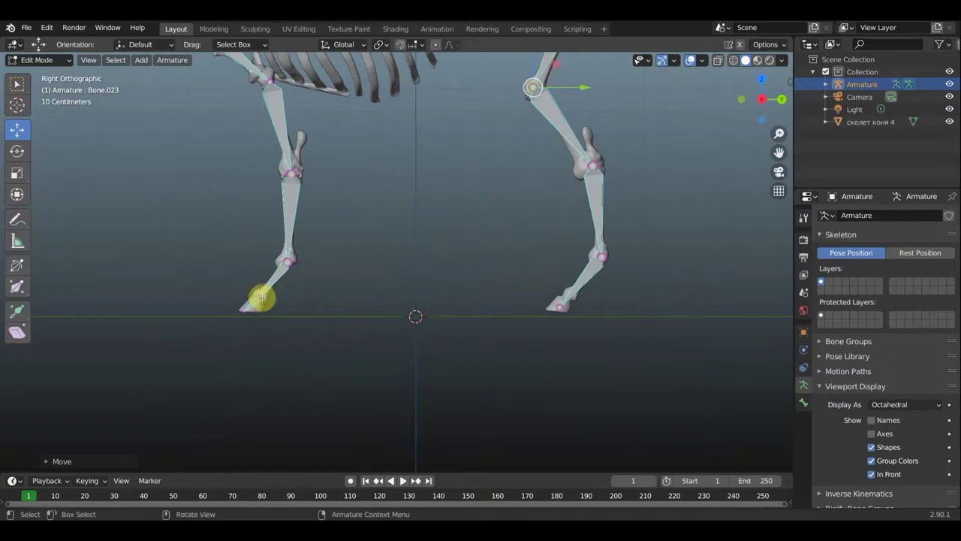
left_click(301, 272)
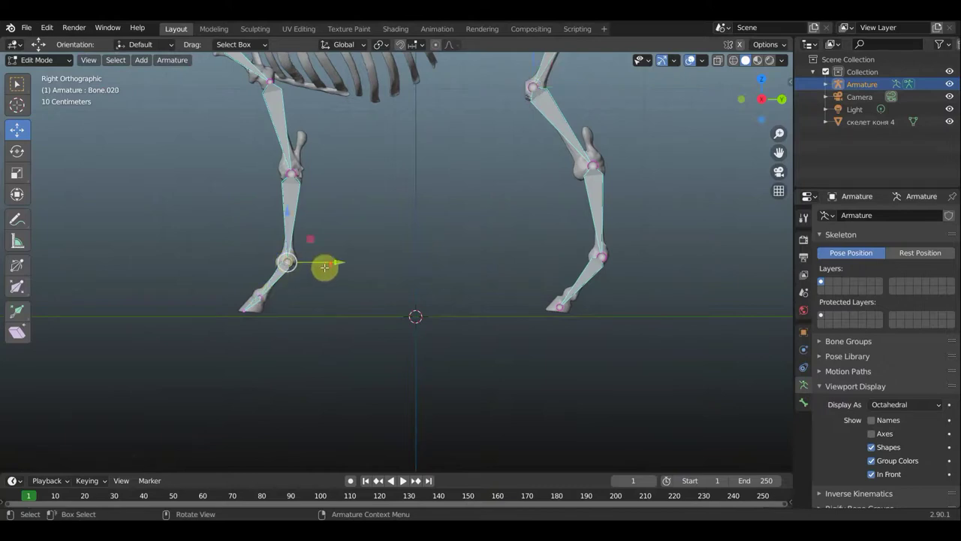
scroll(325, 267, "down", 3)
scroll(394, 241, "up", 1)
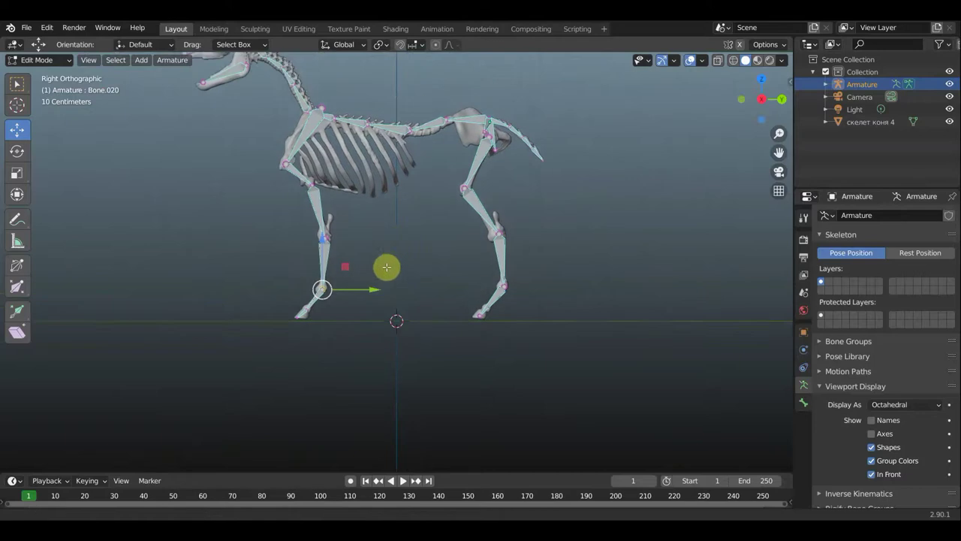
middle_click_drag(387, 267, 378, 287, "shift")
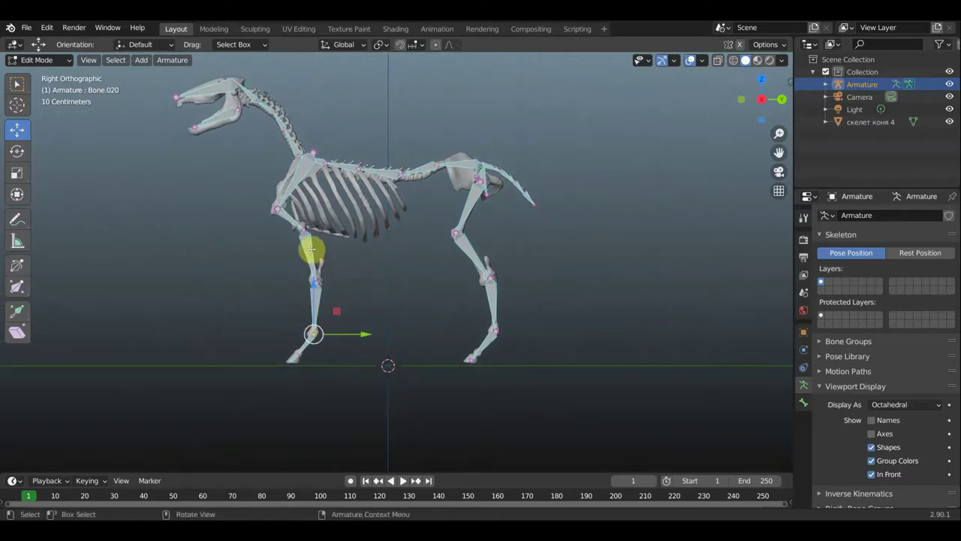
scroll(327, 308, "up", 2)
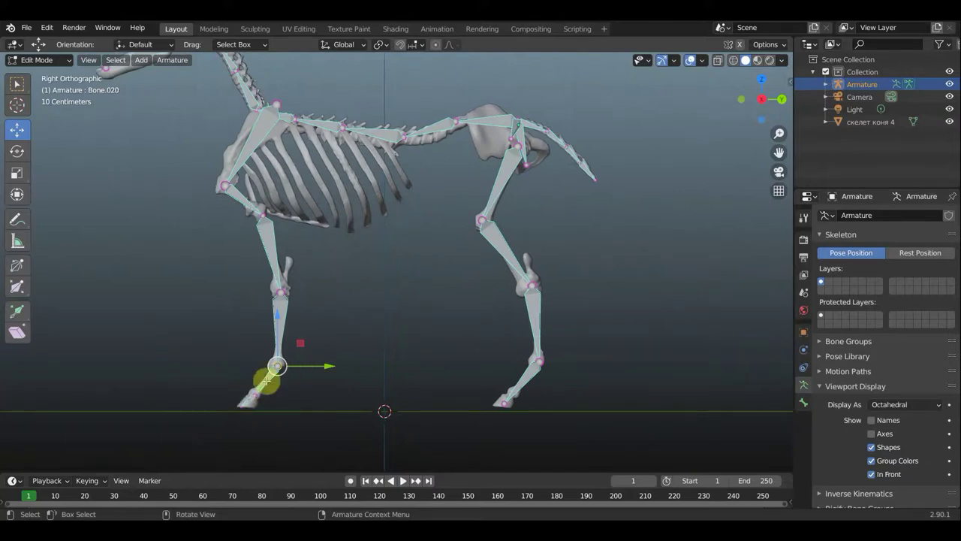
Extrude a horizontal foot bone from the front fetlock and clear its parent
key("e")
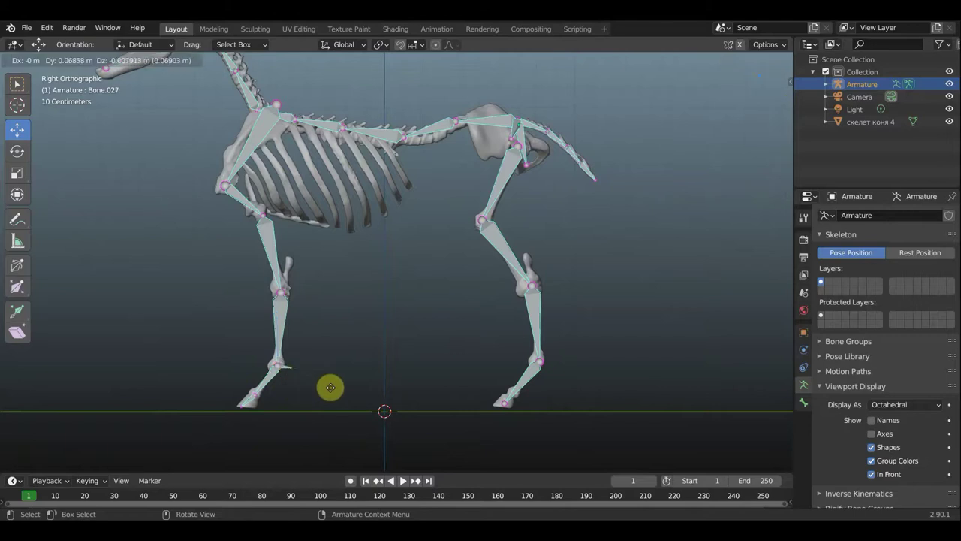
left_click(376, 385)
left_click(313, 366)
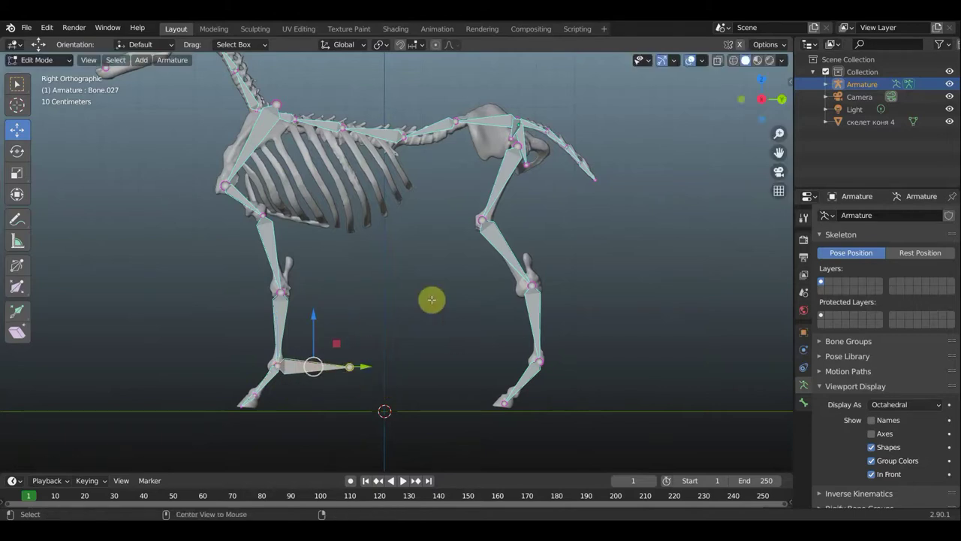
key("alt+p")
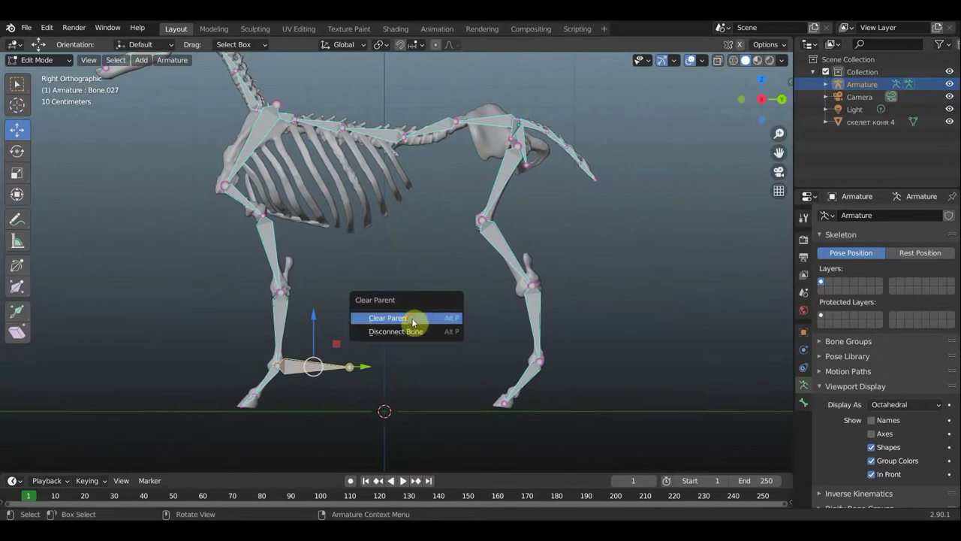
left_click(413, 318)
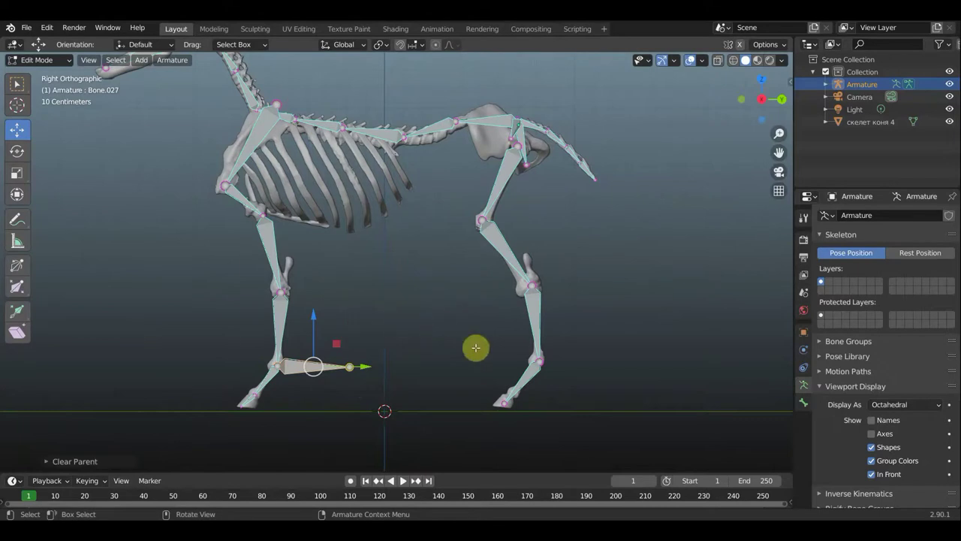
Extrude a horizontal foot bone from the hind fetlock and clear its parent
left_click(542, 364)
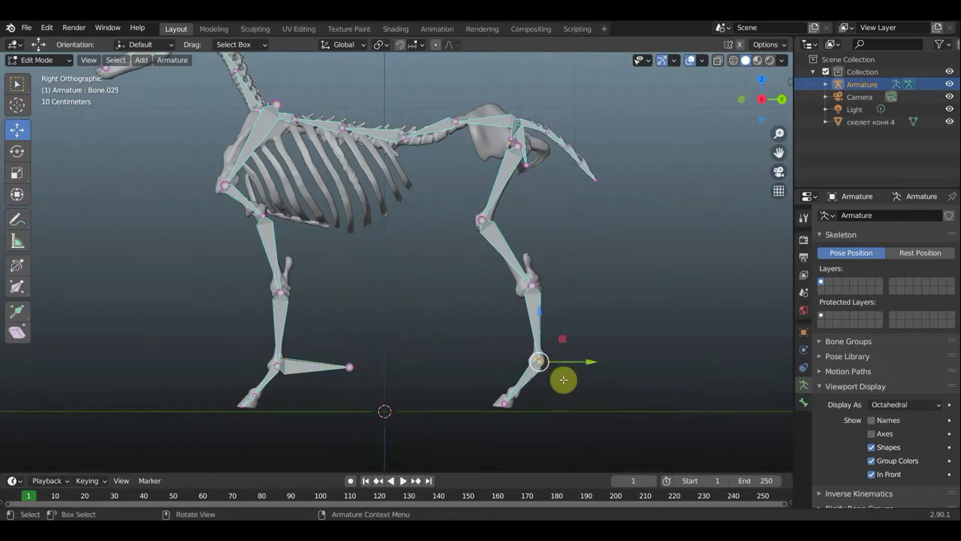
key("e")
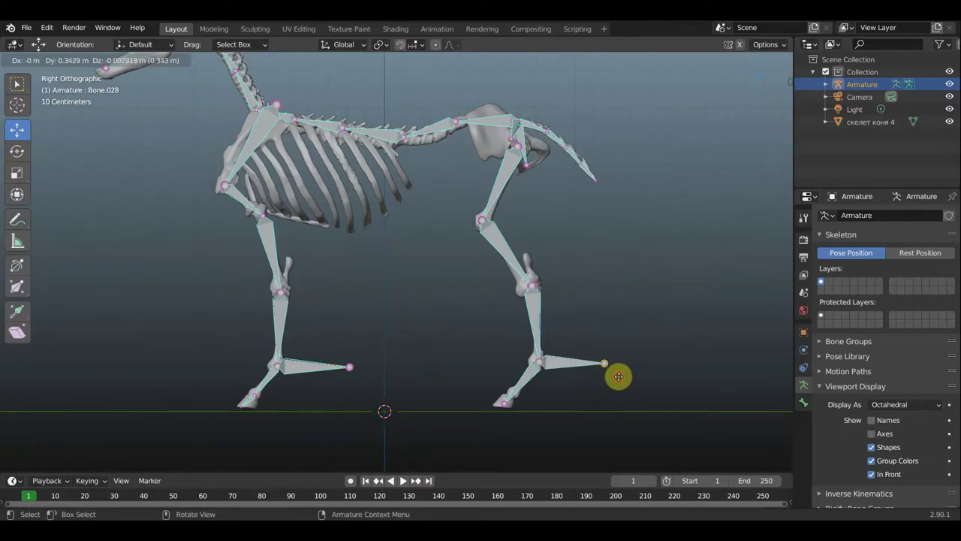
left_click(617, 375)
left_click(587, 362)
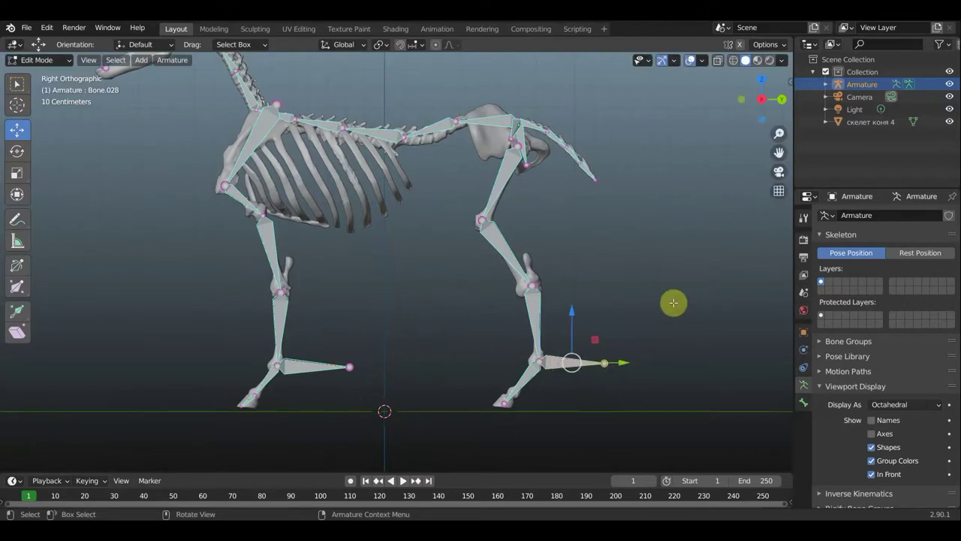
key("a")
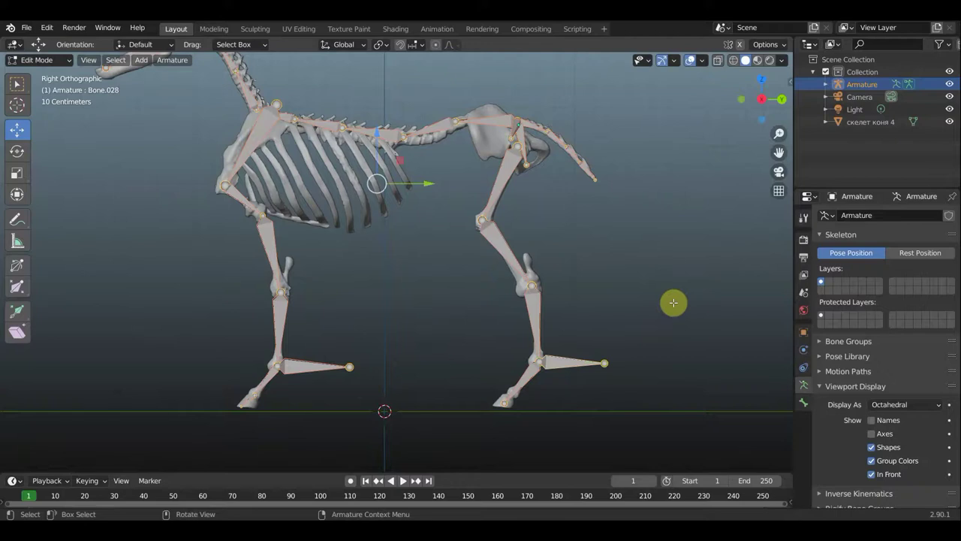
left_click(563, 362)
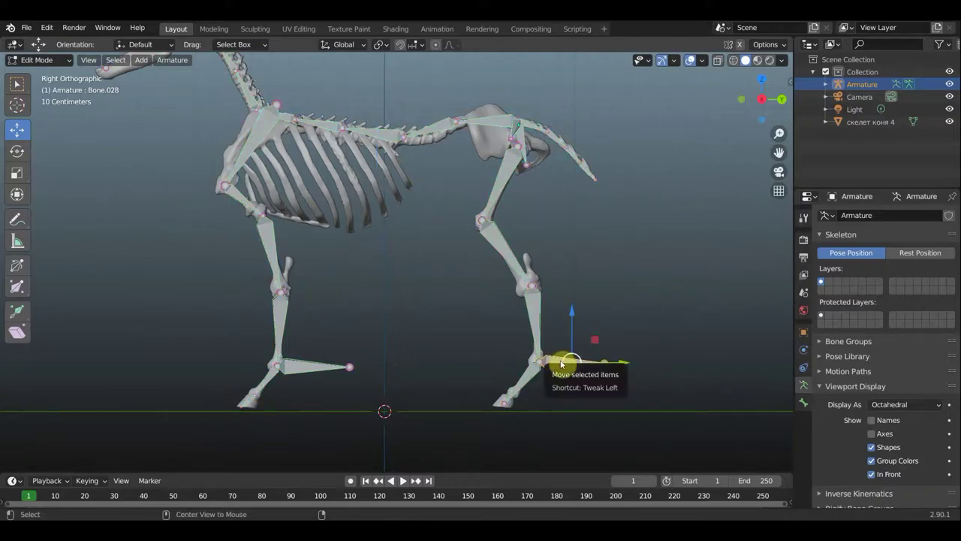
key("alt+p")
left_click(526, 378)
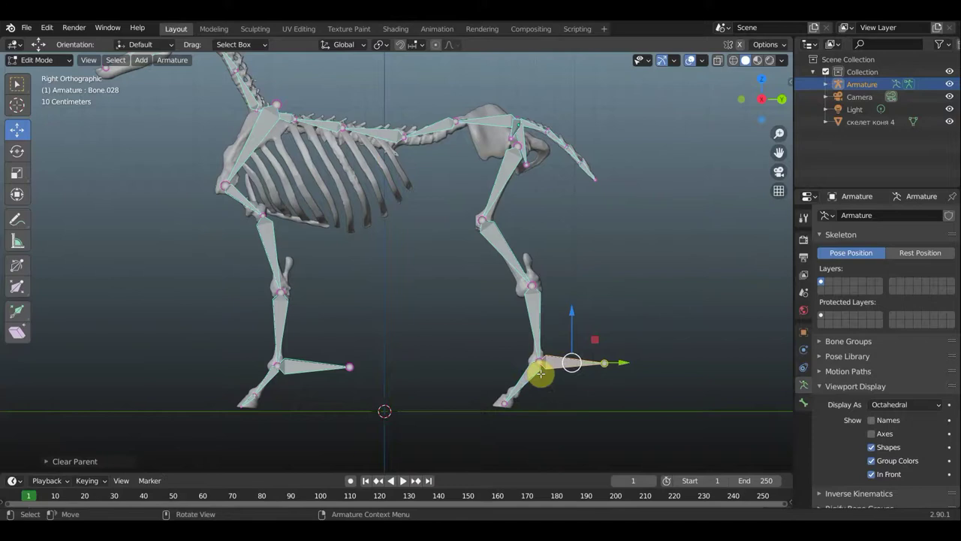
scroll(537, 375, "up", 2)
middle_click_drag(460, 387, 525, 238, "shift")
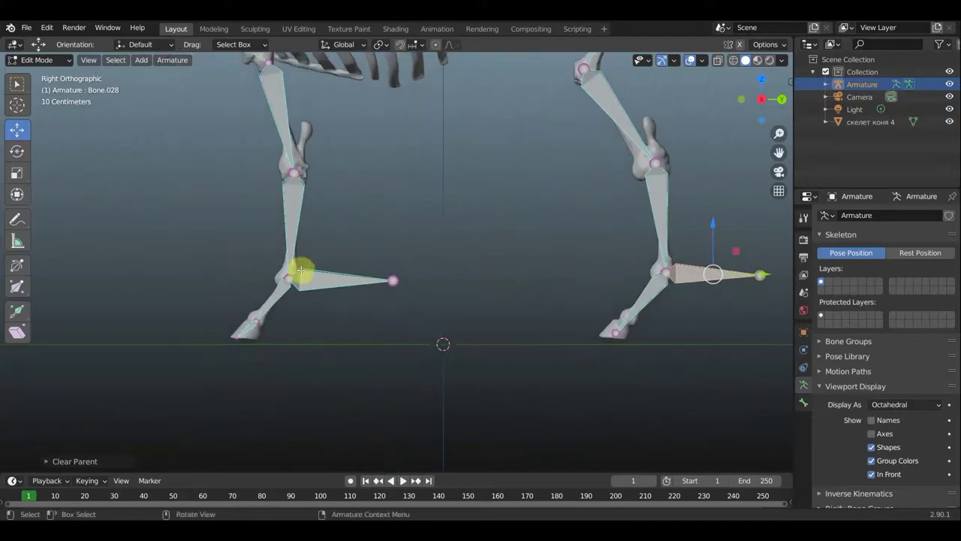
Parent the front foot bone to the lower front-leg bone with Keep Offset
left_click(279, 296)
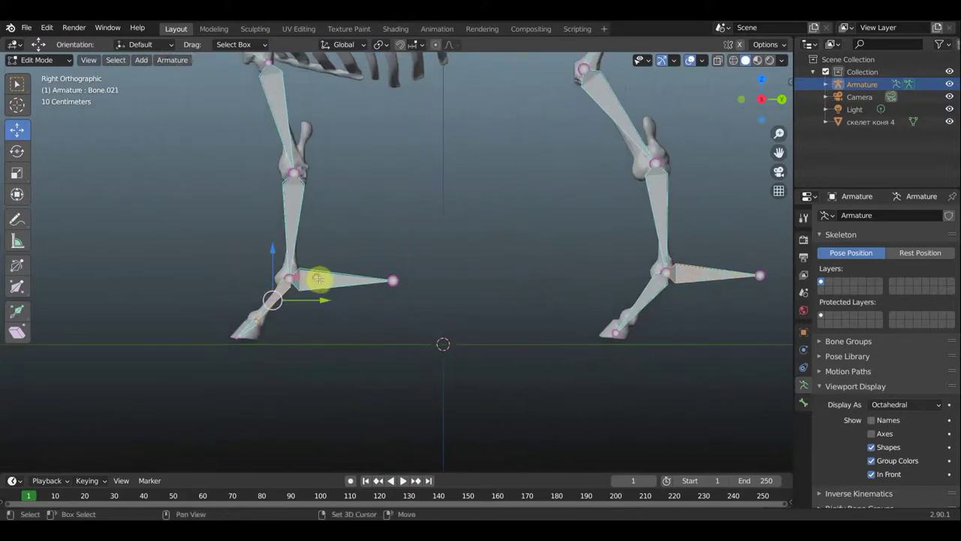
left_click(319, 280)
left_click(275, 298, "shift")
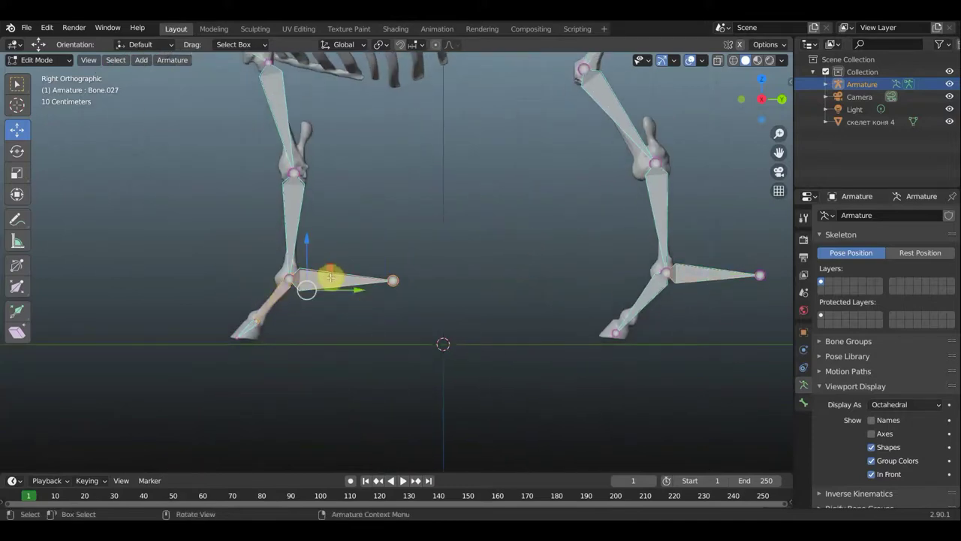
key("ctrl+p")
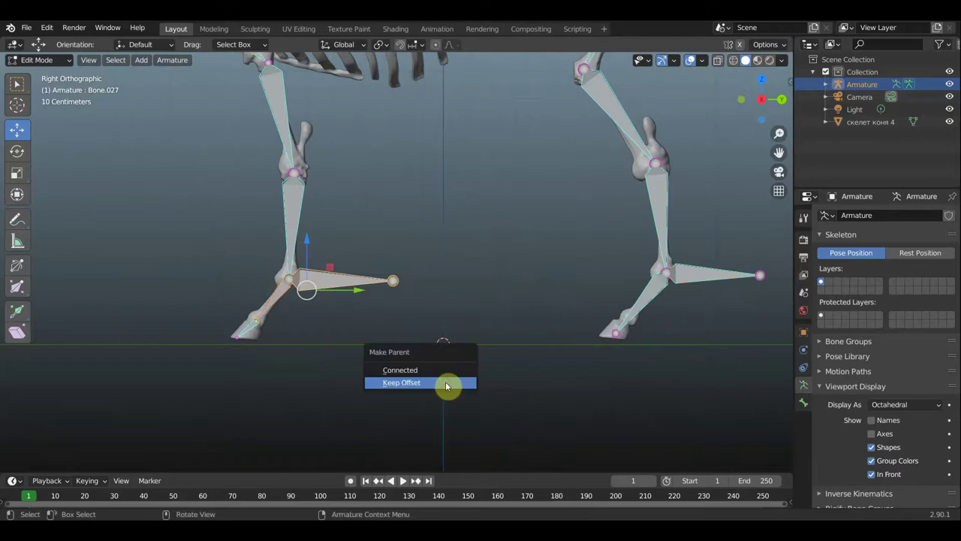
left_click(446, 382)
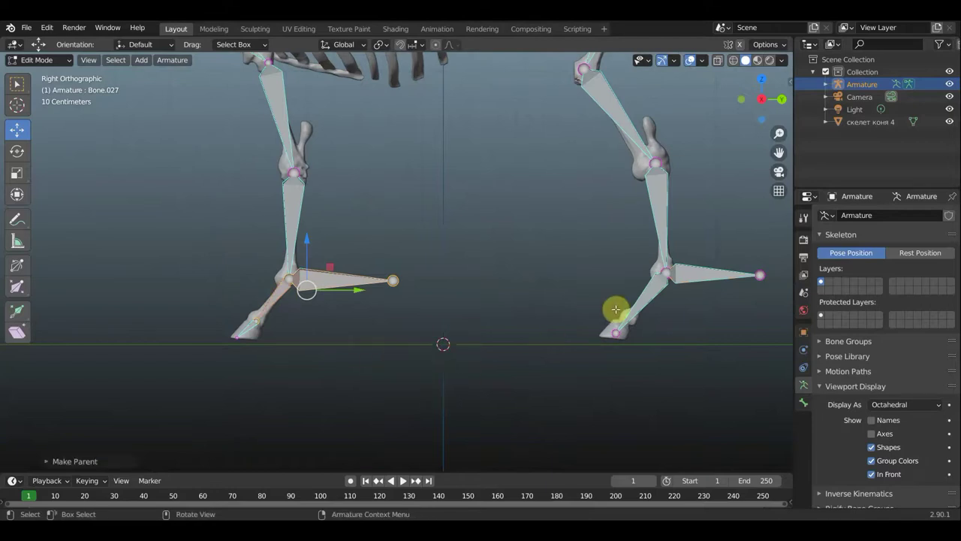
Parent the hind foot bone to the lower hind-leg bone with Keep Offset
left_click(650, 295)
left_click(715, 264, "shift")
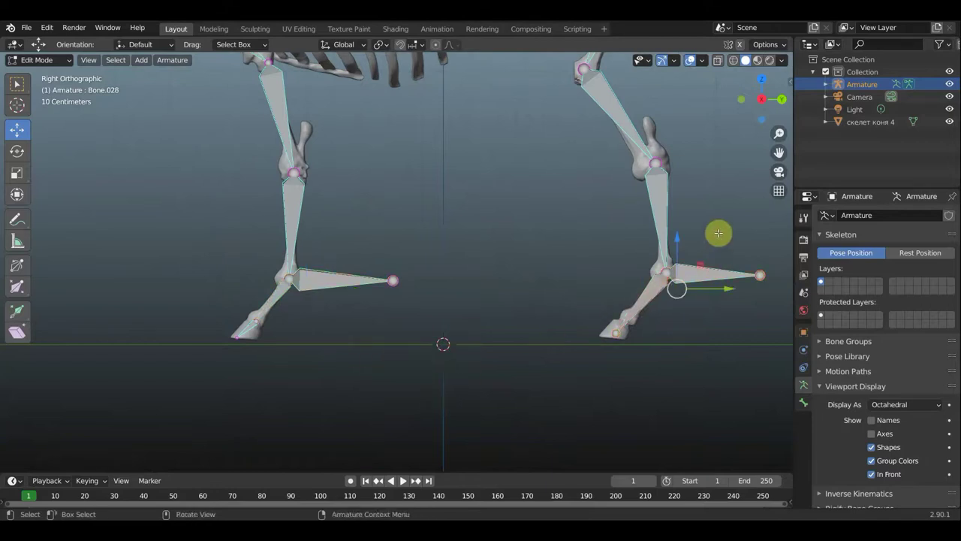
key("ctrl+p")
left_click(719, 233)
scroll(533, 266, "down", 3)
middle_click_drag(449, 253, 451, 400, "shift")
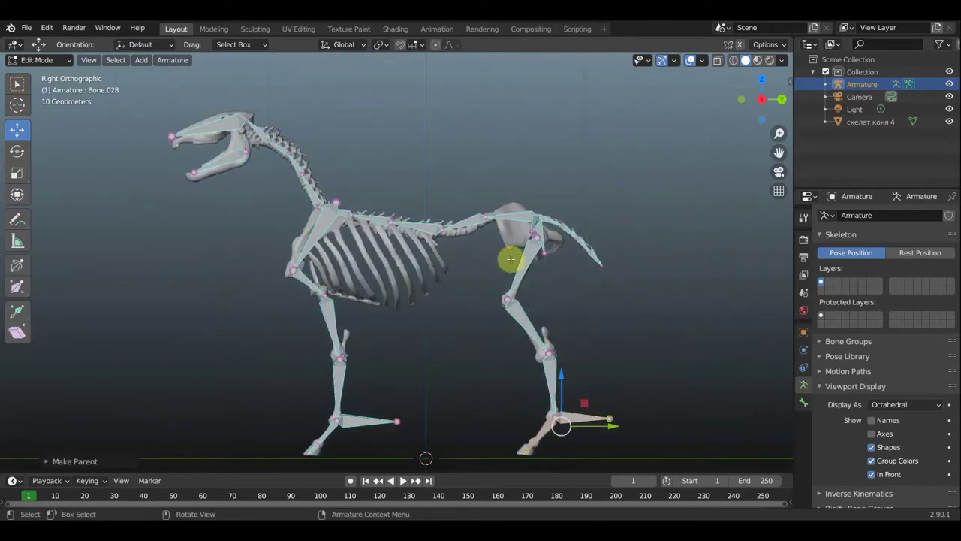
Parent the front leg's upper bone to shoulder bone Bone.004 with Keep Offset
mouse_move(408, 265)
middle_mouse_down()
mouse_move(463, 268)
mouse_move(254, 222)
middle_mouse_up()
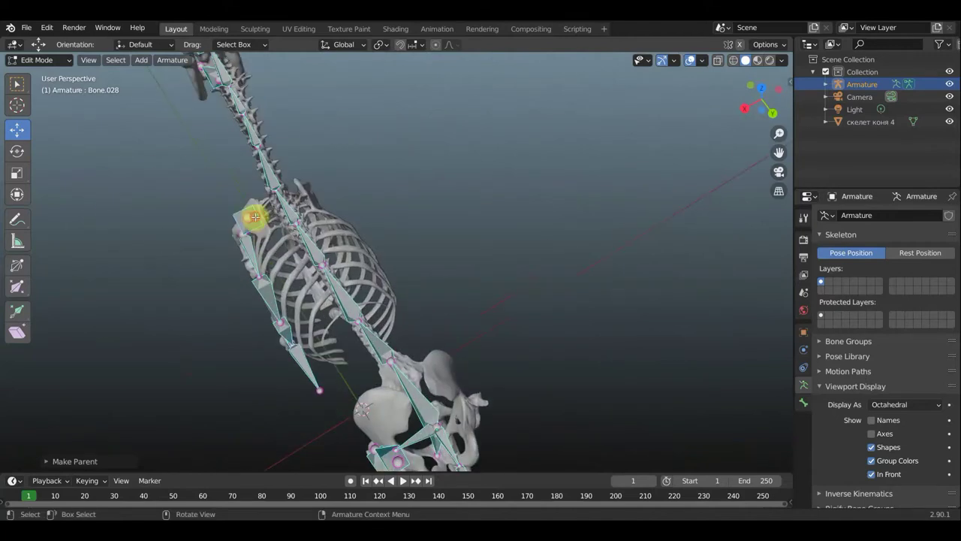
mouse_move(247, 234)
middle_mouse_down()
mouse_move(276, 219)
mouse_move(247, 272)
middle_mouse_up()
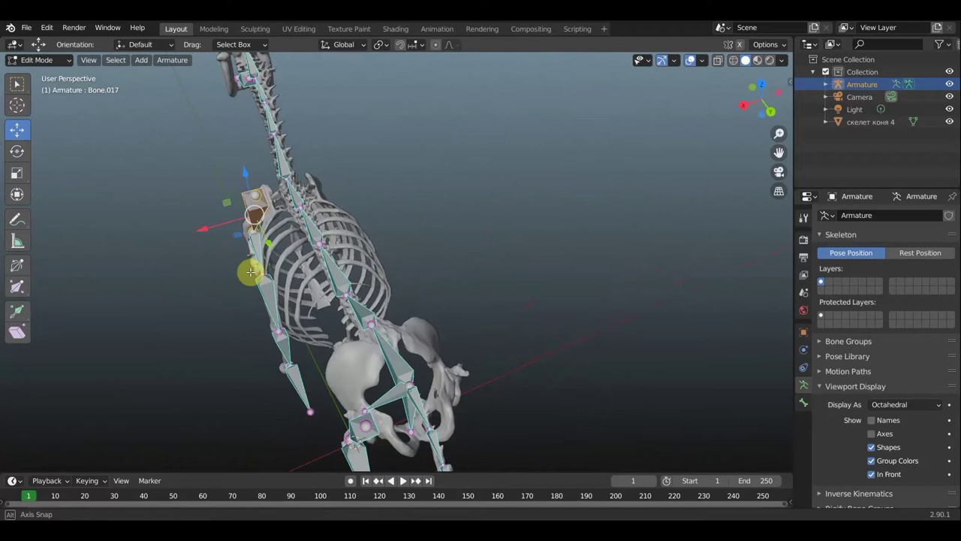
left_click(292, 192)
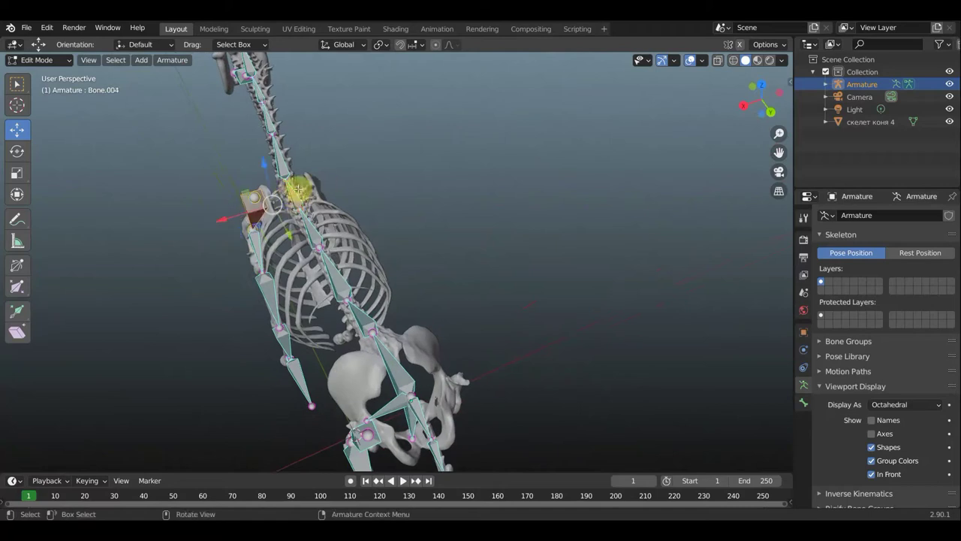
key("ctrl+p")
left_click(422, 197)
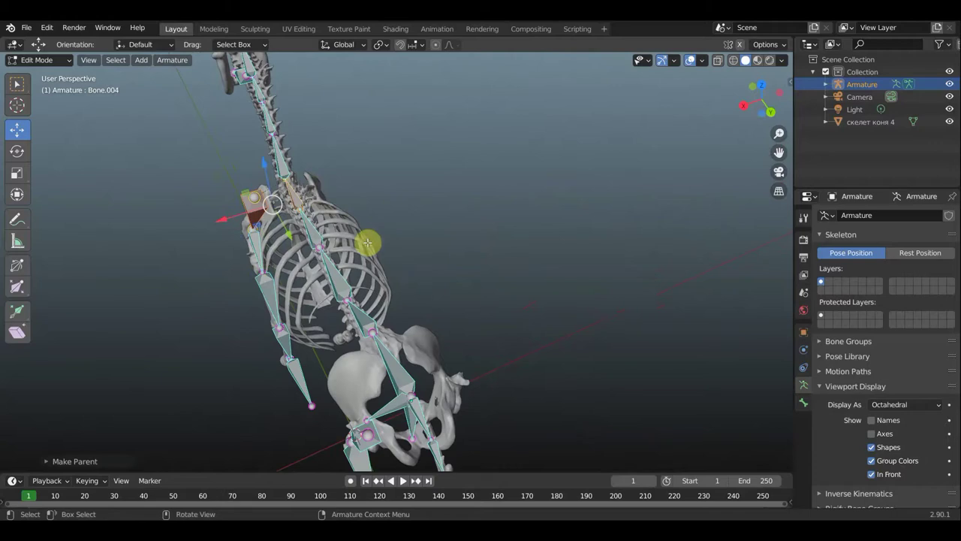
Orbit the skeleton through side, front and three-quarter views to check the shoulder connection
mouse_move(369, 242)
middle_mouse_down()
mouse_move(444, 299)
mouse_move(443, 329)
middle_mouse_up()
scroll(444, 299, "down", 2)
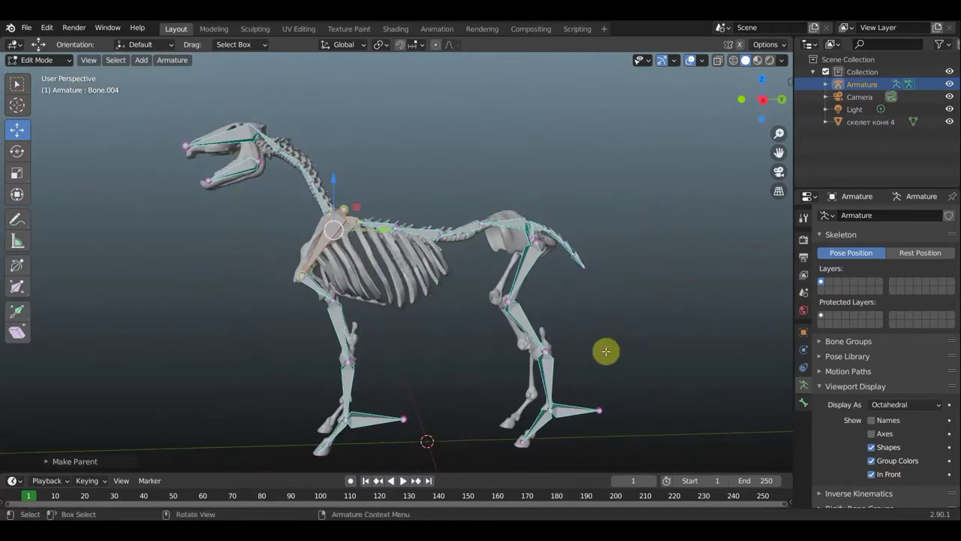
key("KP_3")
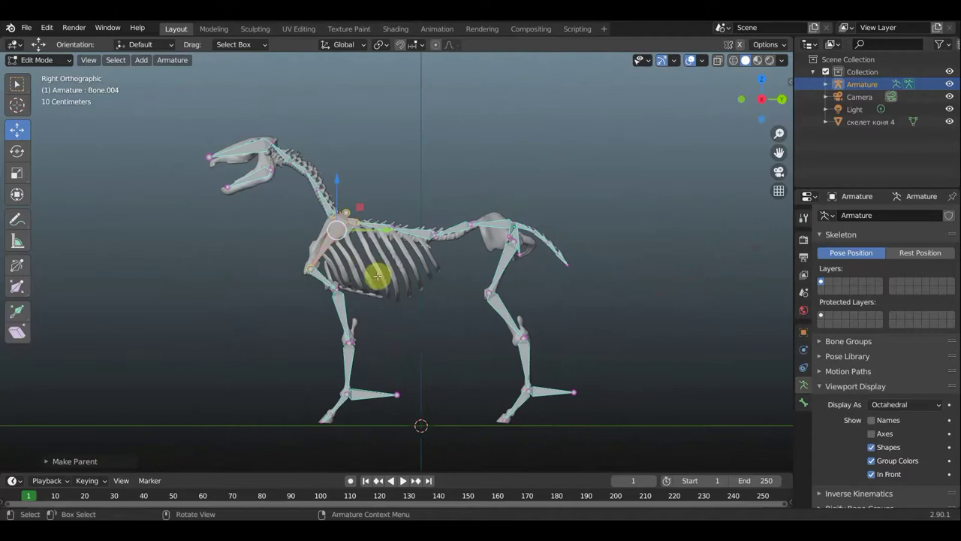
middle_click_drag(380, 282, 414, 279)
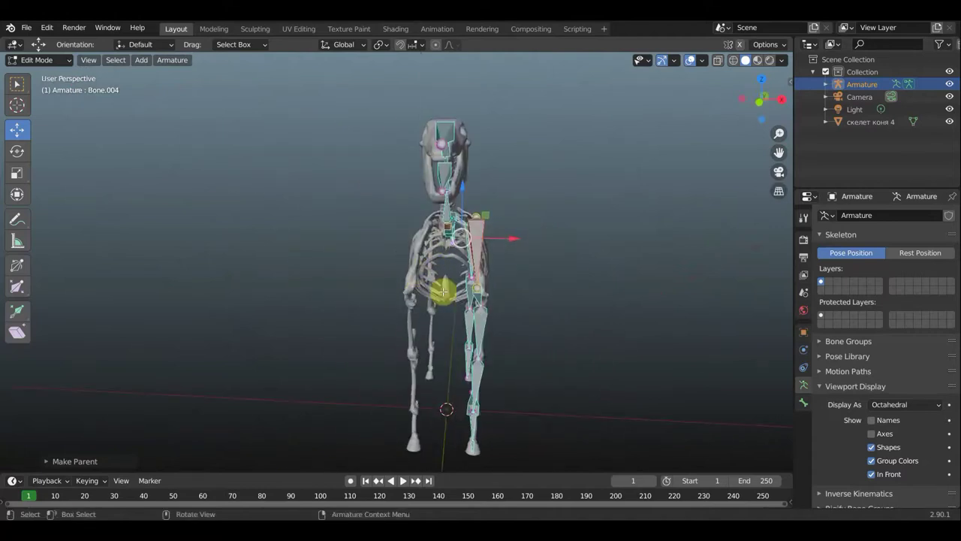
mouse_move(519, 313)
middle_mouse_down()
mouse_move(461, 322)
mouse_move(418, 301)
middle_mouse_up()
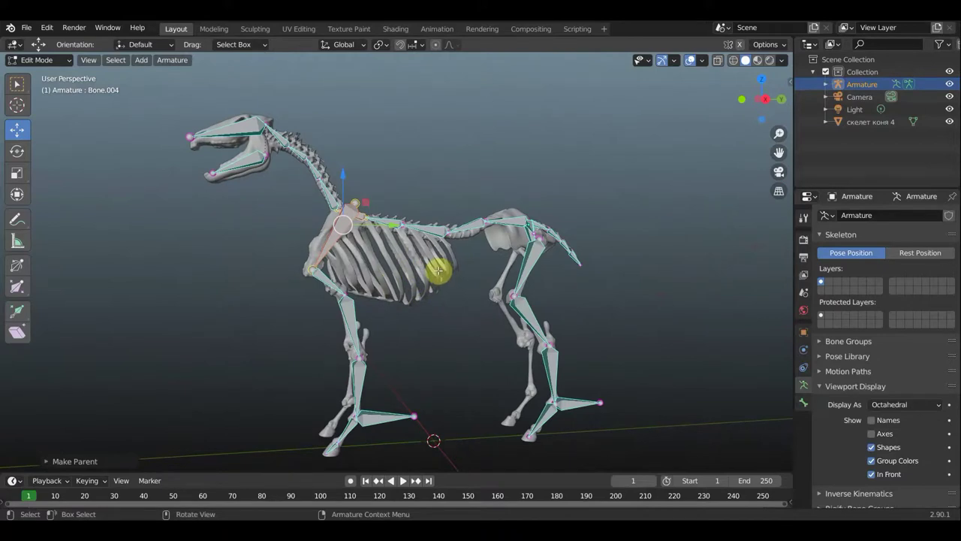
scroll(434, 271, "up", 2)
scroll(447, 273, "up", 1)
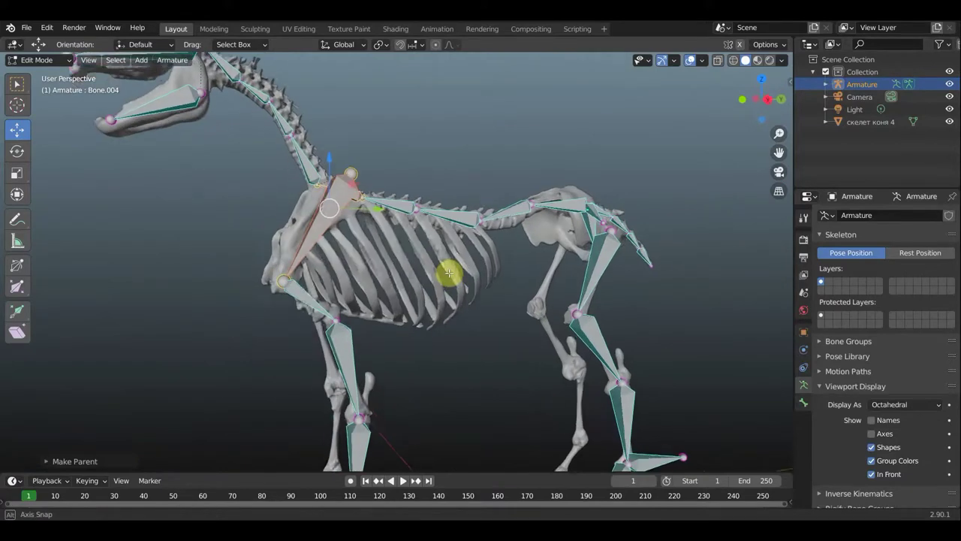
scroll(448, 275, "up", 1)
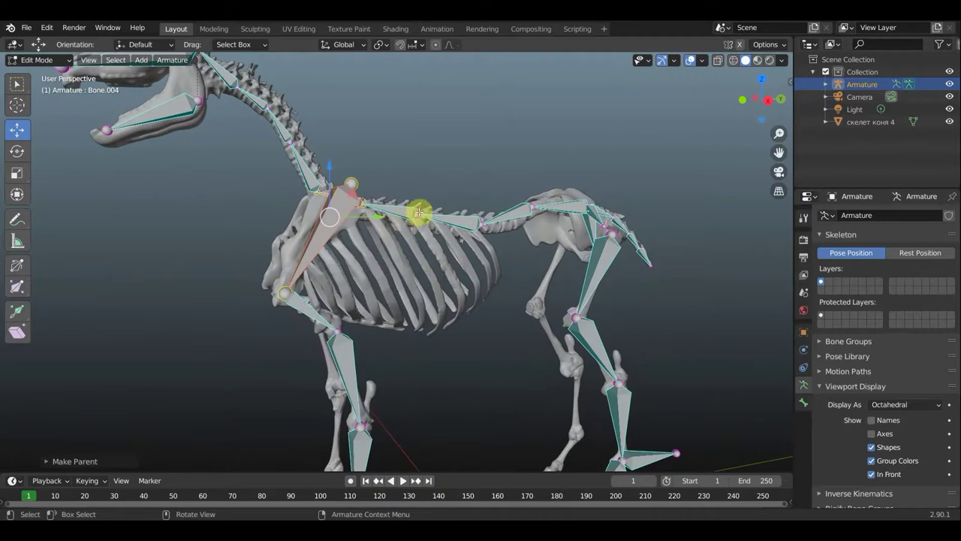
mouse_move(386, 225)
middle_mouse_down()
mouse_move(450, 240)
mouse_move(417, 216)
middle_mouse_up()
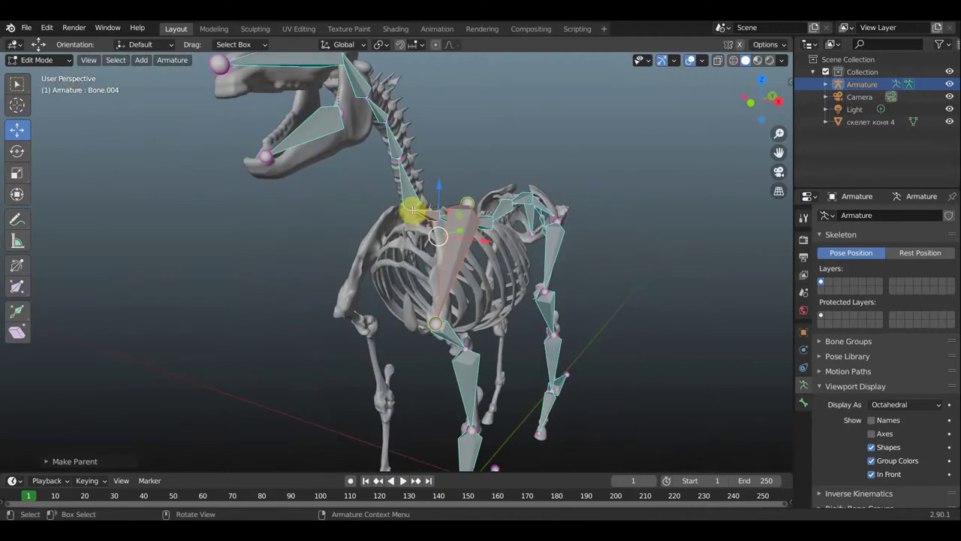
middle_click_drag(530, 269, 461, 261)
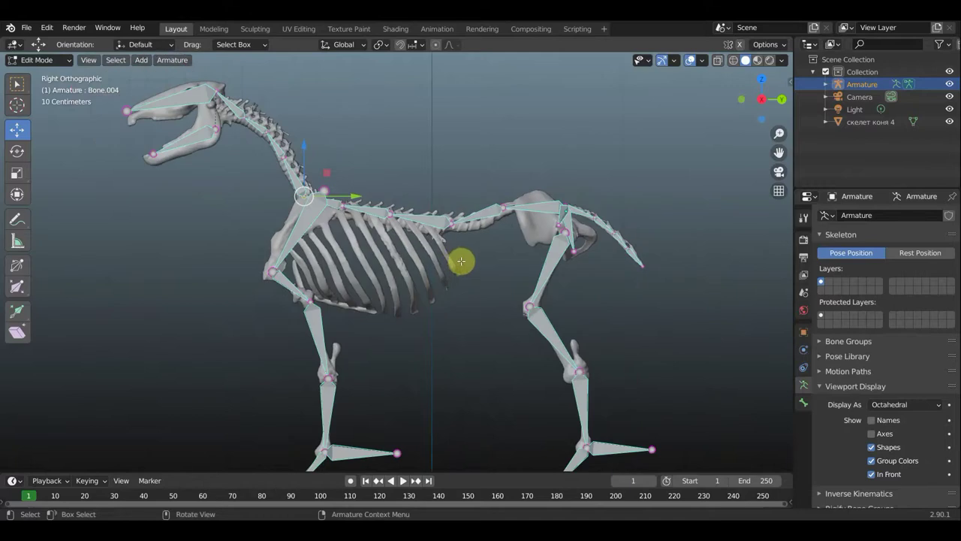
Create a new bone at the shoulder joint and clear its parent
key("g")
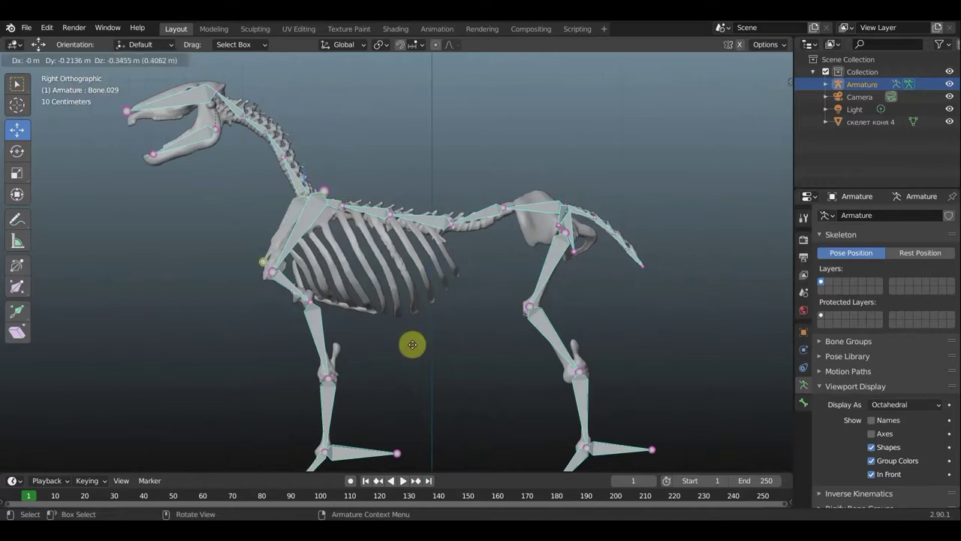
left_click(422, 340)
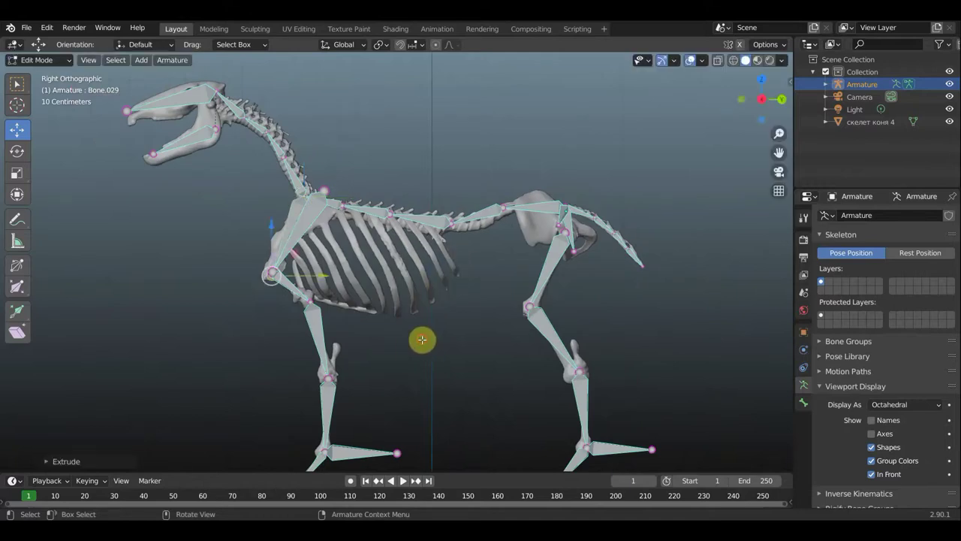
middle_click_drag(422, 340, 543, 350)
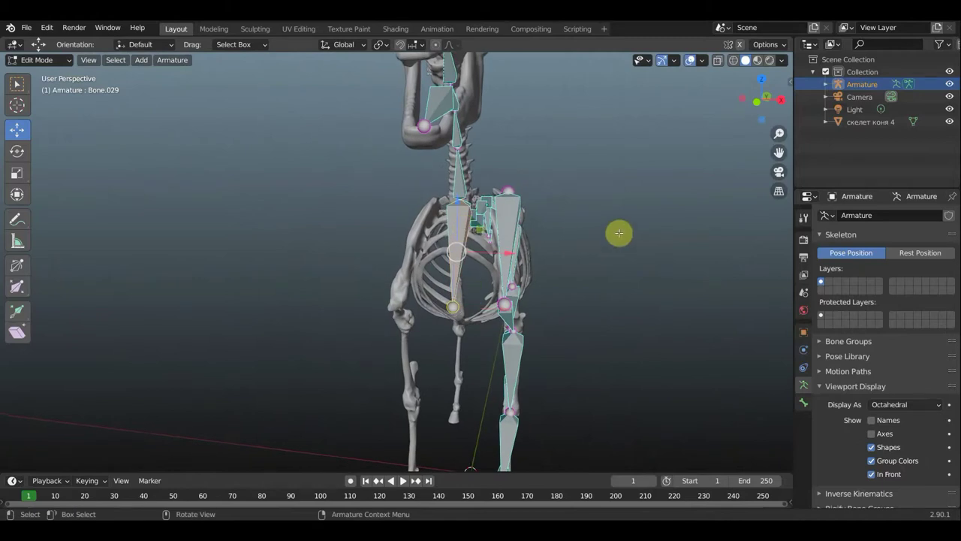
key("alt+p")
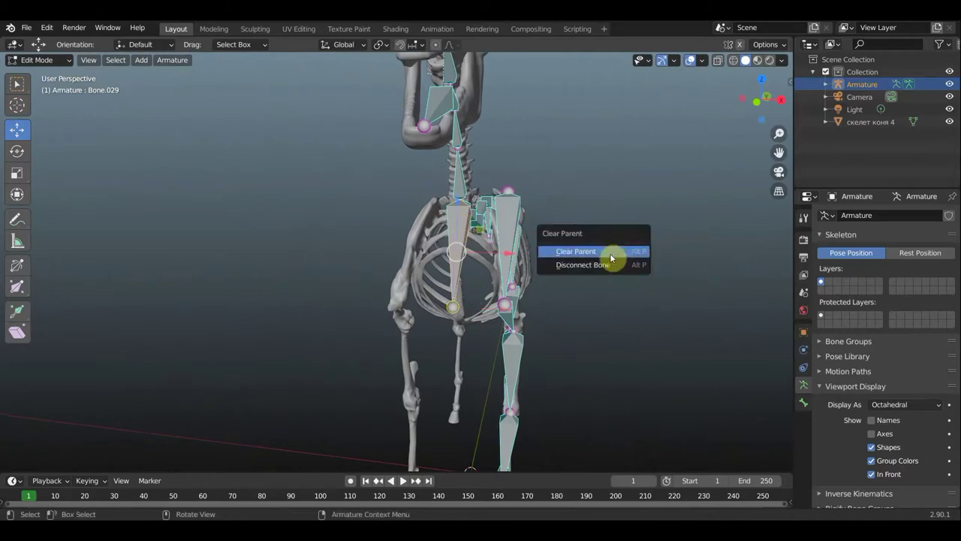
left_click(608, 252)
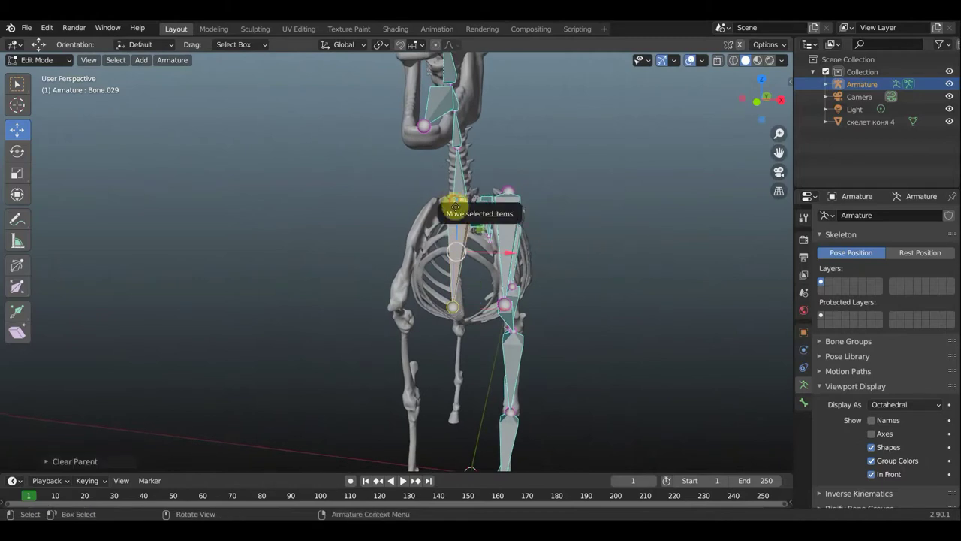
Rotate and move the new bone onto the shoulder blade, nudging it about 0.04 m along Y and 0.027 m down
left_click_drag(455, 202, 457, 220)
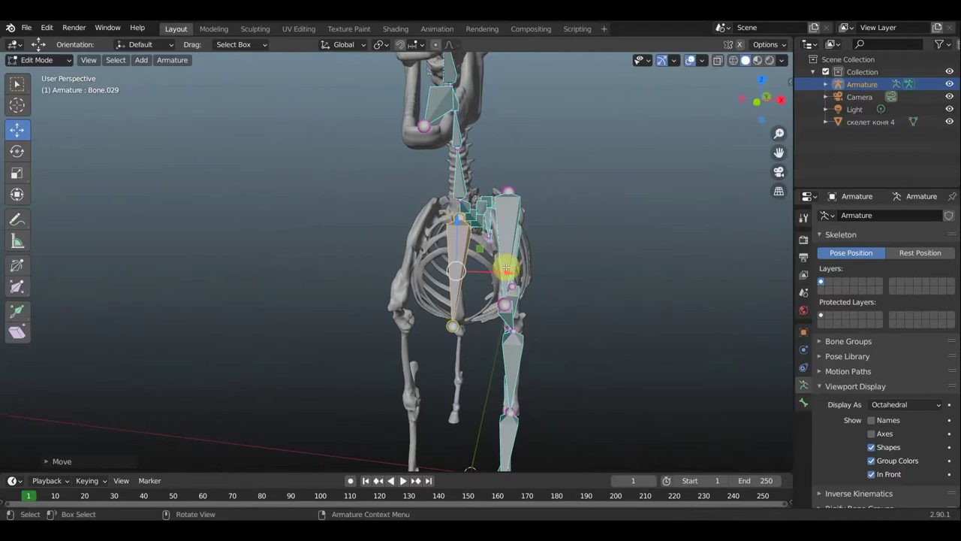
mouse_move(508, 273)
middle_mouse_down()
mouse_move(476, 278)
mouse_move(399, 262)
middle_mouse_up()
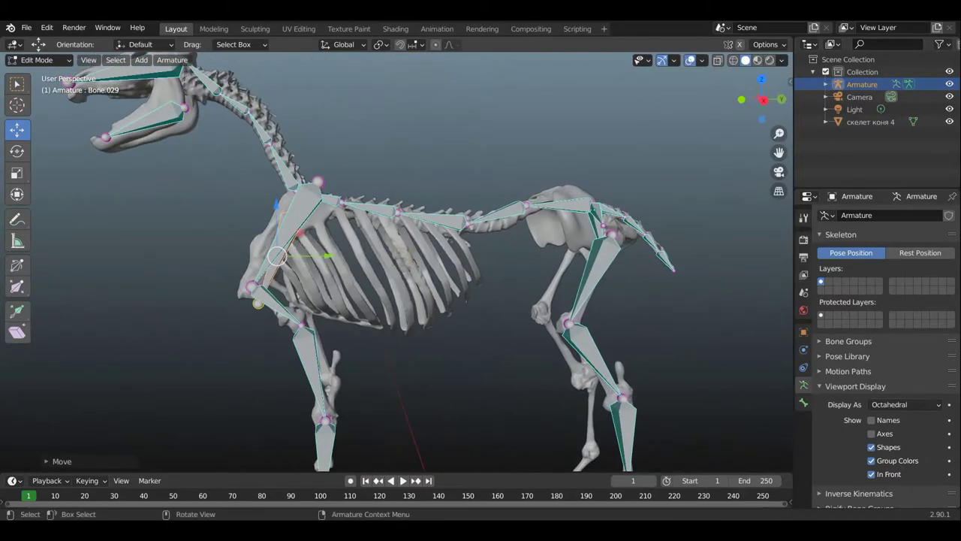
key("r")
left_click(494, 195)
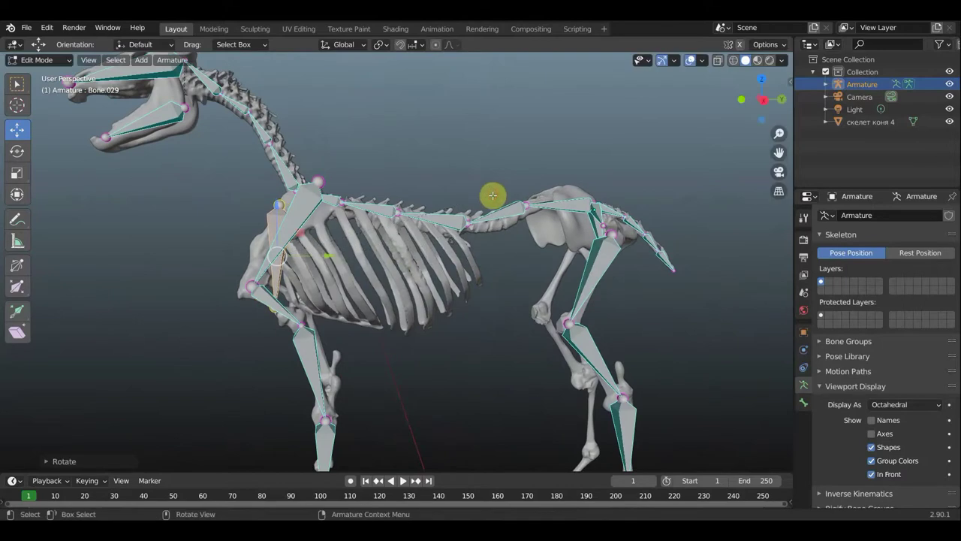
key("g")
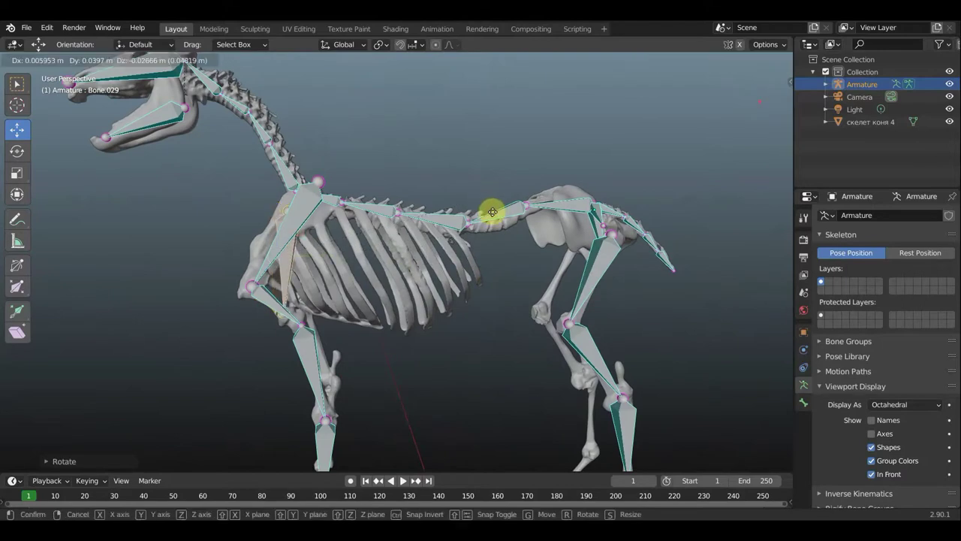
left_click(493, 211)
mouse_move(489, 221)
middle_mouse_down()
mouse_move(612, 238)
mouse_move(498, 225)
mouse_move(488, 154)
mouse_move(419, 209)
middle_mouse_up()
scroll(420, 209, "up", 4)
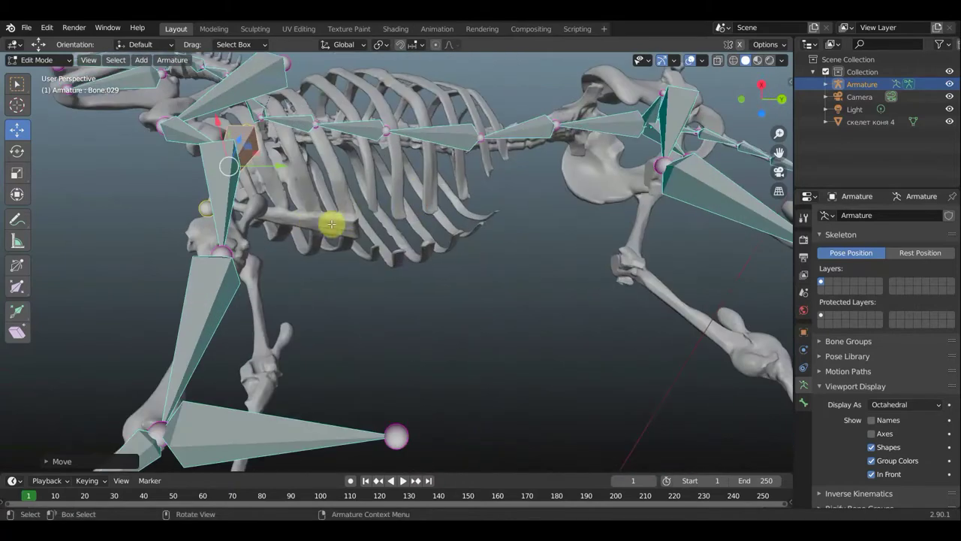
middle_click_drag(333, 221, 333, 275)
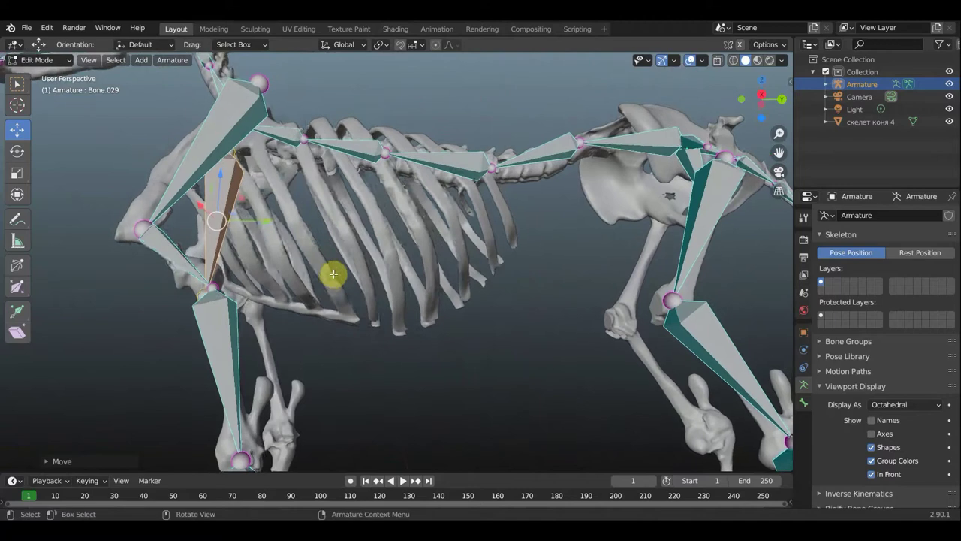
scroll(332, 275, "down", 3)
scroll(333, 275, "down", 3)
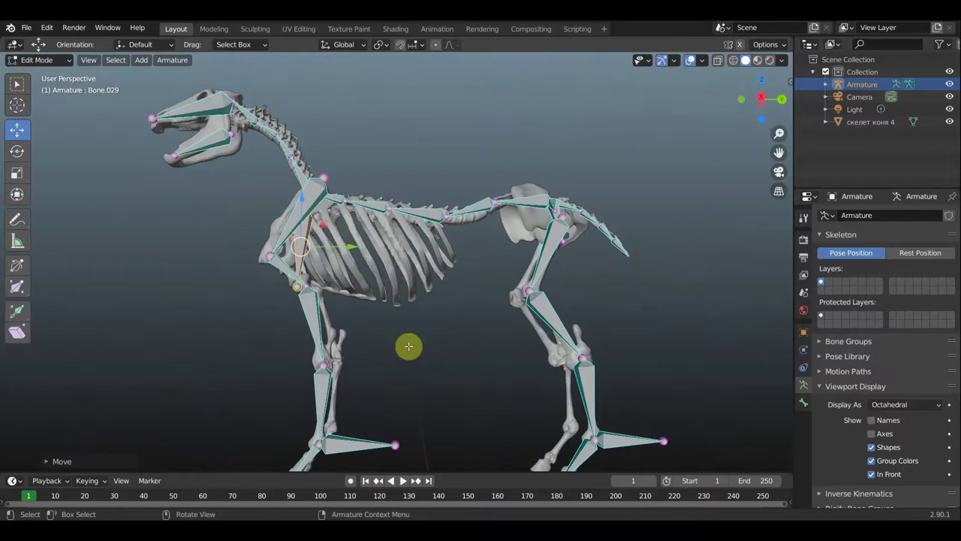
Duplicate the rib bone and place the copy on the horse's other side
key("KP_3")
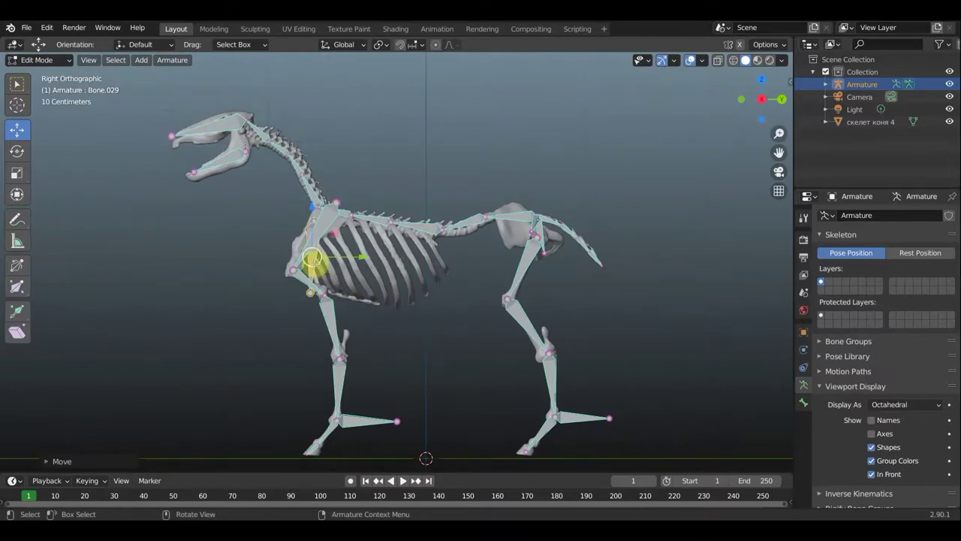
middle_click_drag(312, 260, 425, 262)
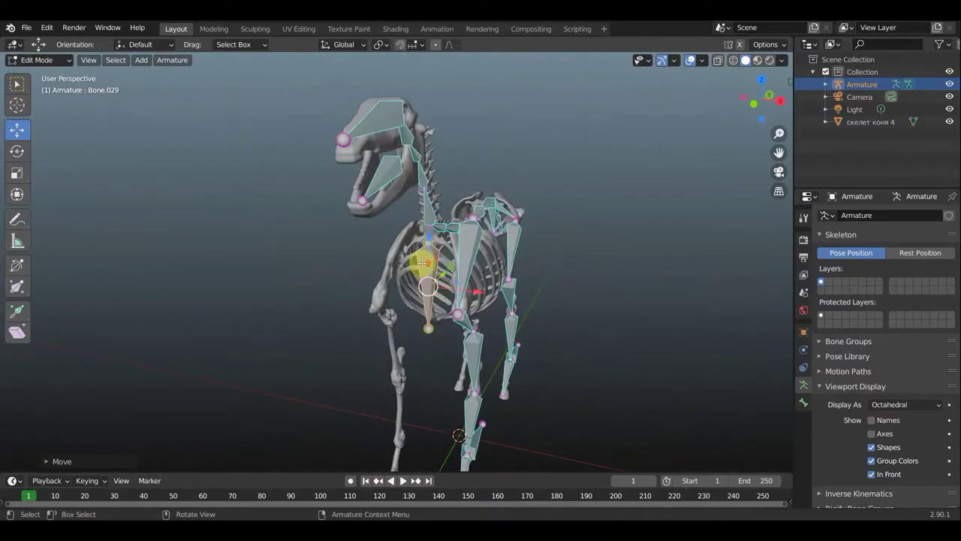
scroll(424, 262, "up", 2)
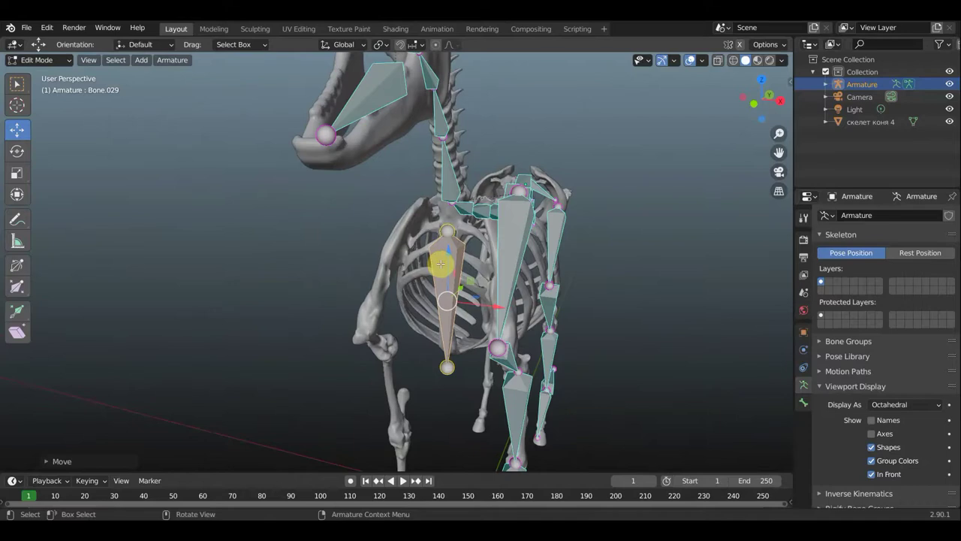
key("shift+d")
right_click(441, 264)
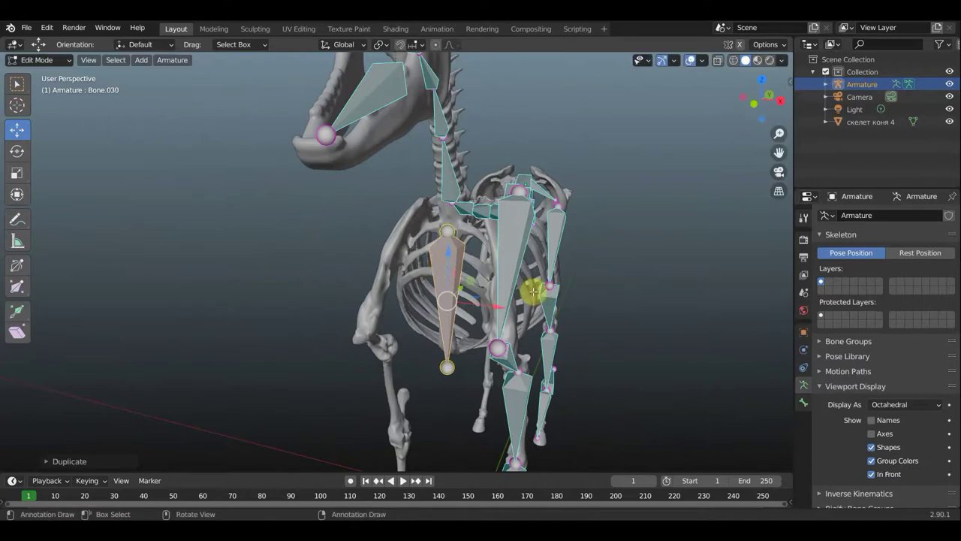
key("g")
left_click(635, 341)
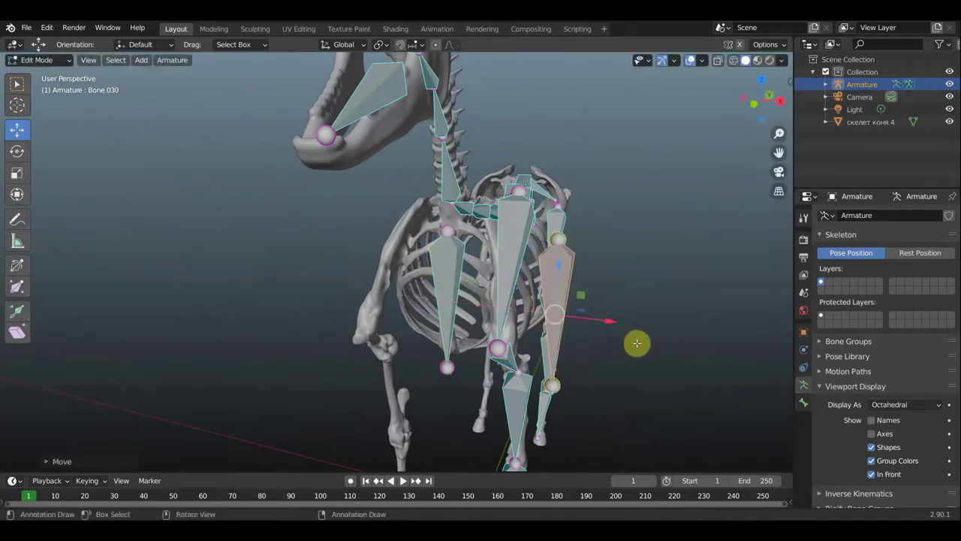
mouse_move(638, 343)
middle_mouse_down()
mouse_move(517, 331)
mouse_move(533, 332)
middle_mouse_up()
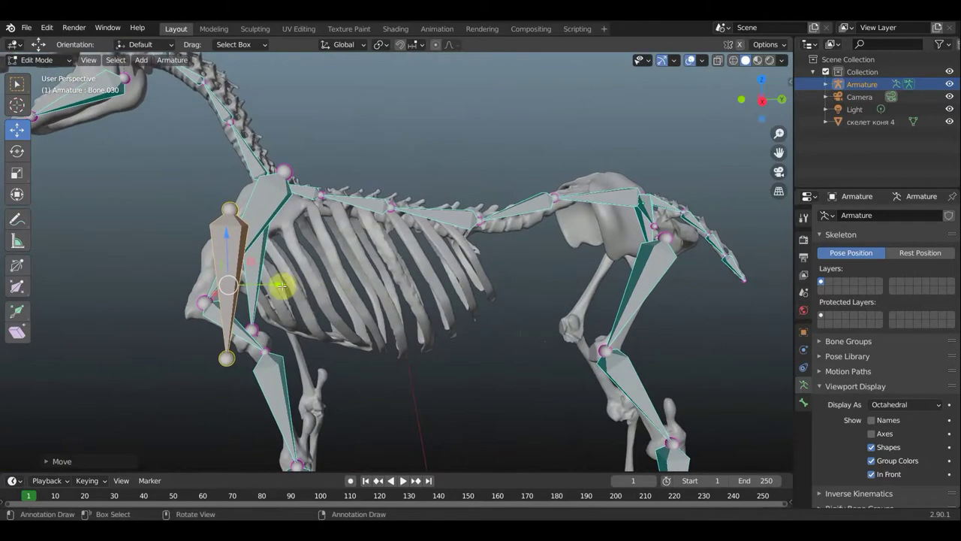
Slide the copy back along Y, tilt it near-vertical, and scale it to 0.7677
key("g")
key("y")
left_click(375, 285)
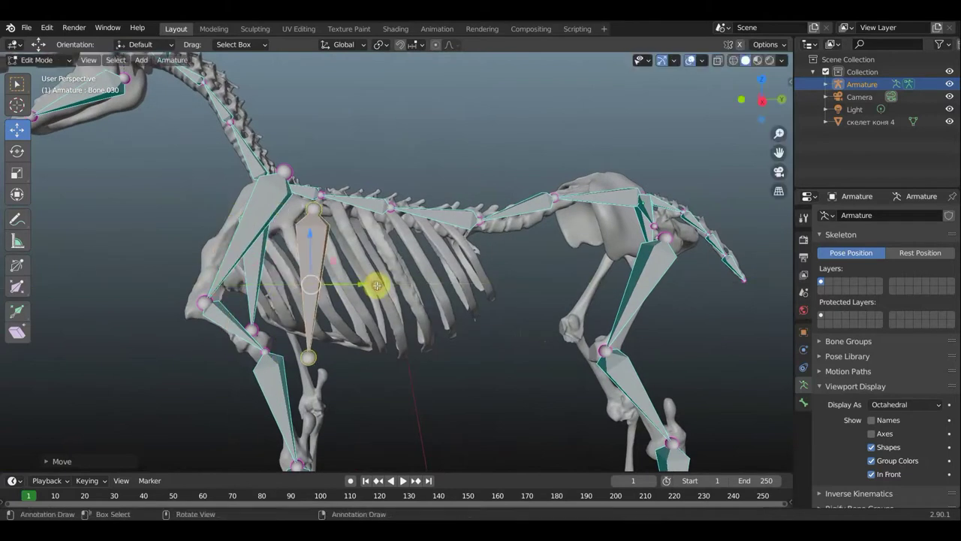
key("r")
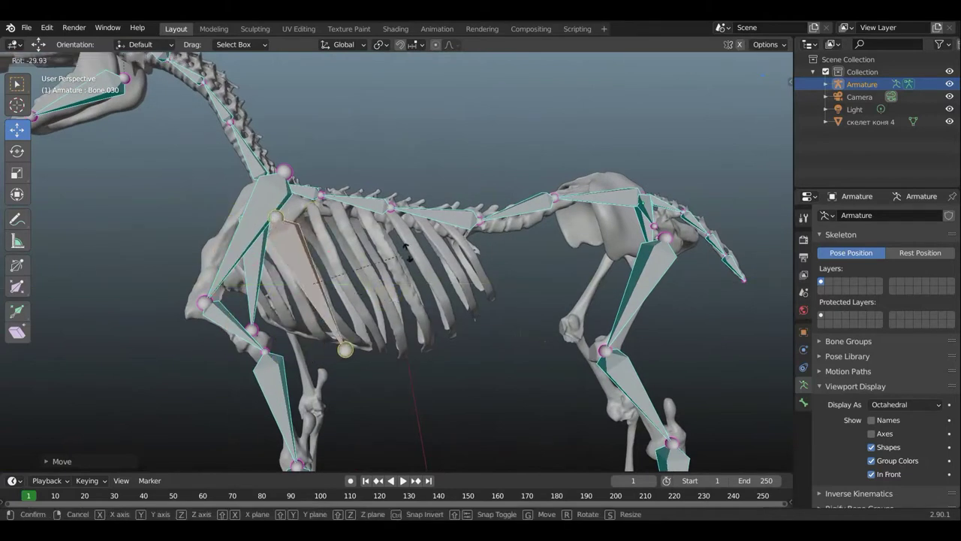
left_click(413, 276)
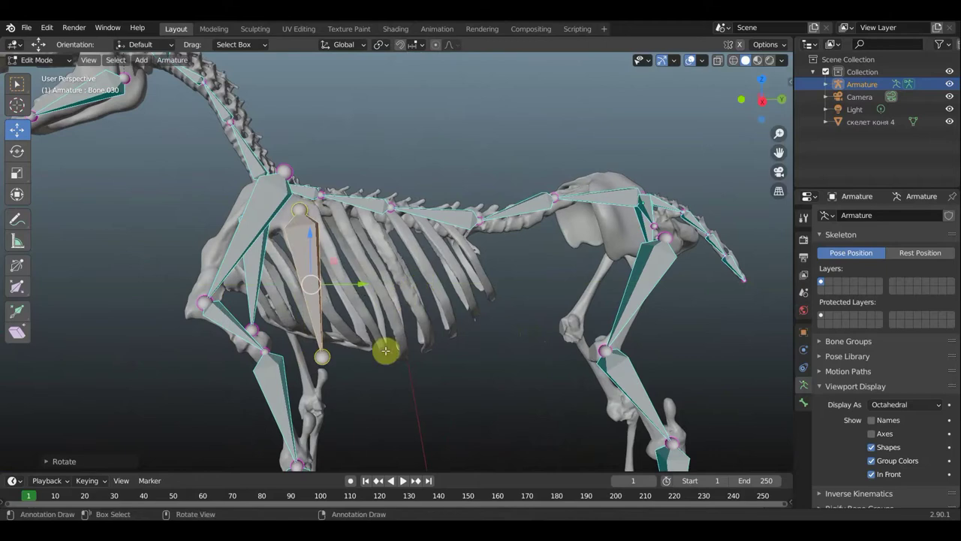
key("s")
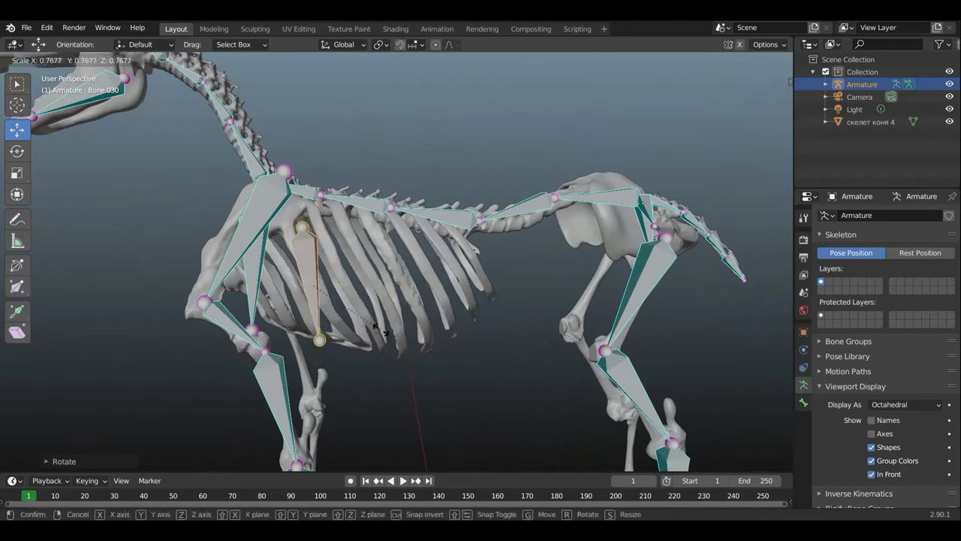
left_click(379, 329)
middle_click_drag(396, 343, 614, 283)
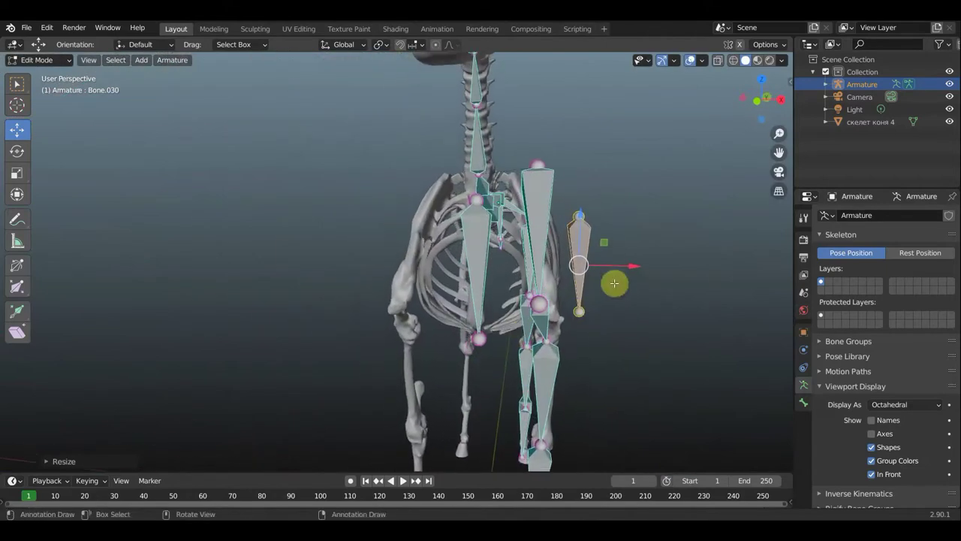
Move the copied rib bone against the ribcage, tilt it along the ribs, and enlarge it slightly
key("g")
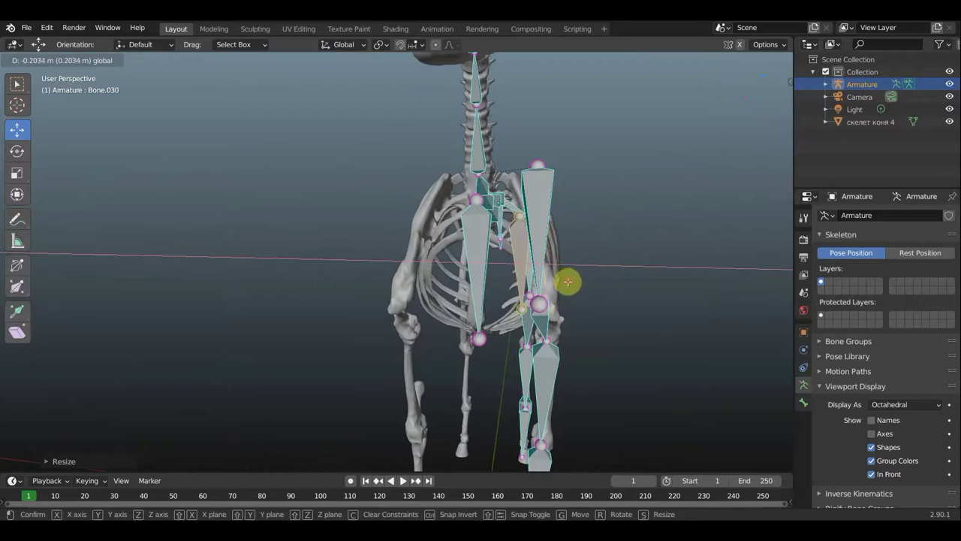
left_click(569, 282)
key("r")
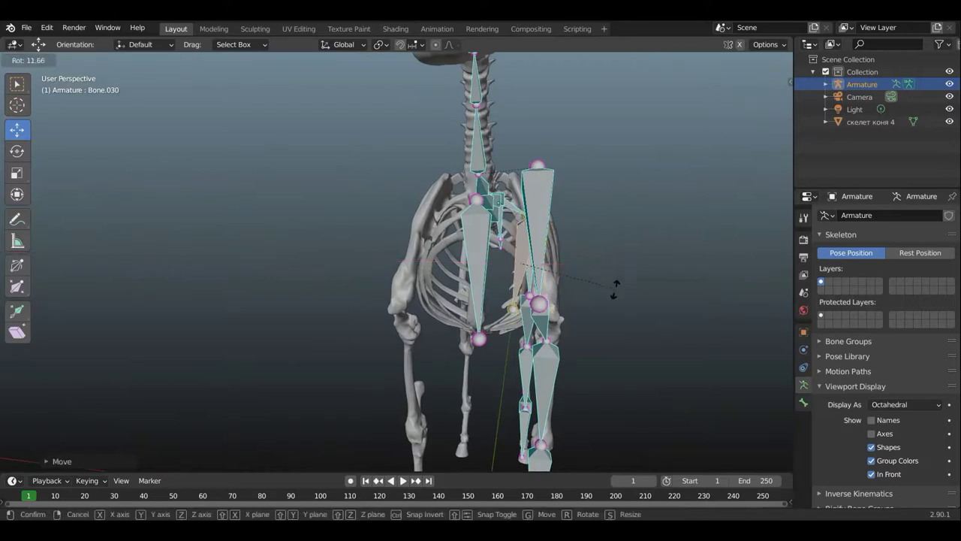
left_click(615, 291)
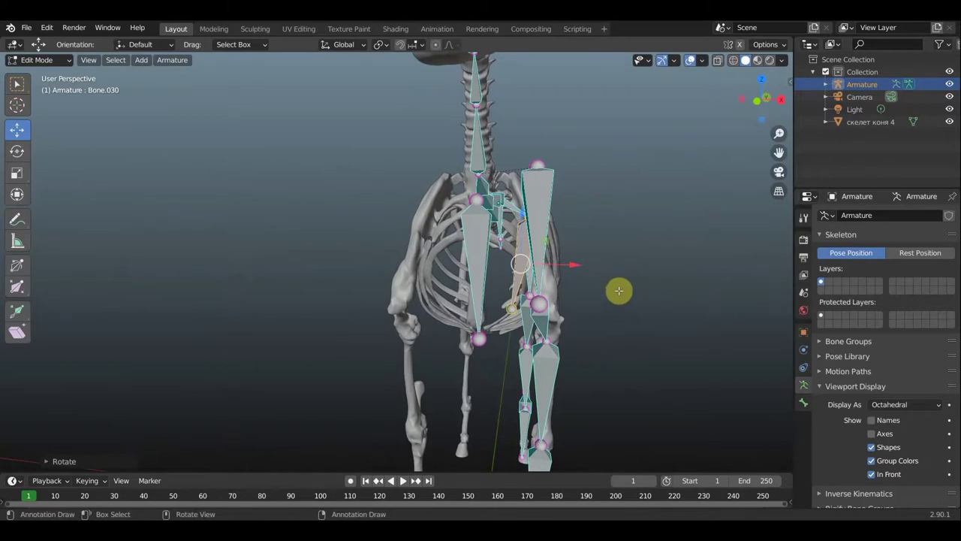
key("e")
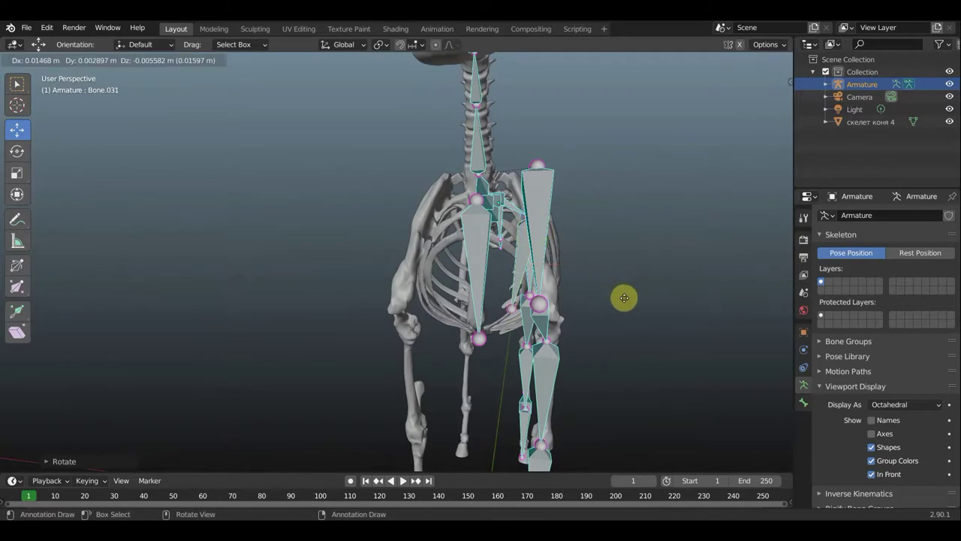
left_click(624, 298)
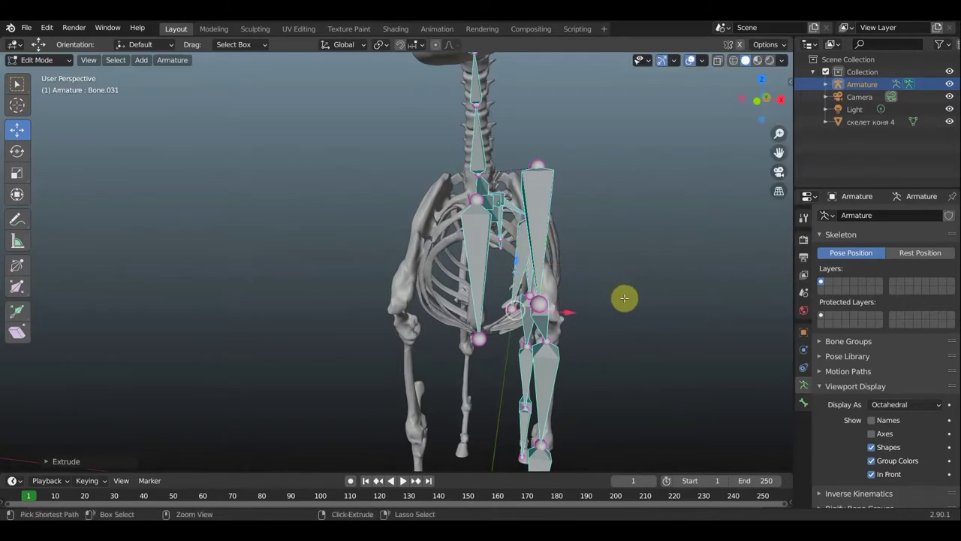
key("ctrl+z")
key("s")
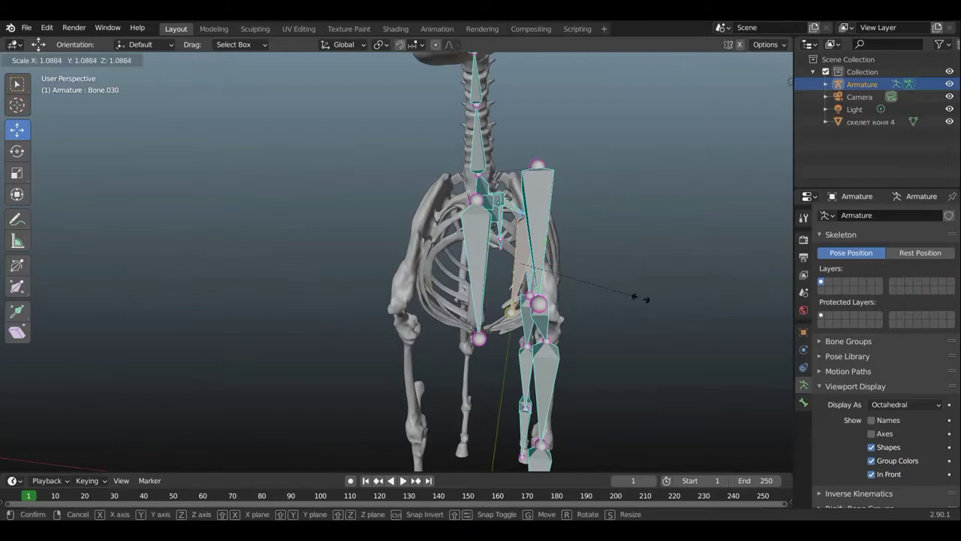
left_click(660, 302)
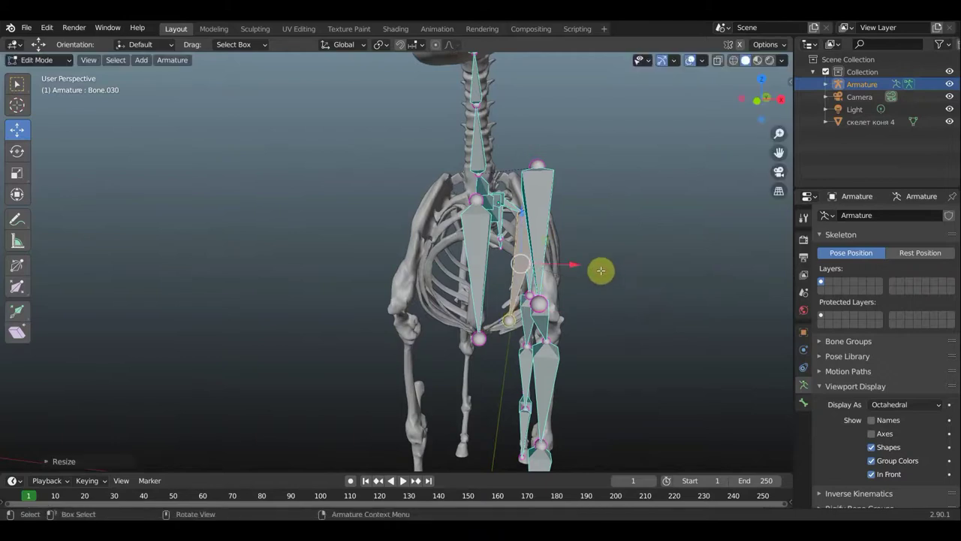
Refine the rib bone's position and tilt from the side and rear so it hugs the ribs
key("g")
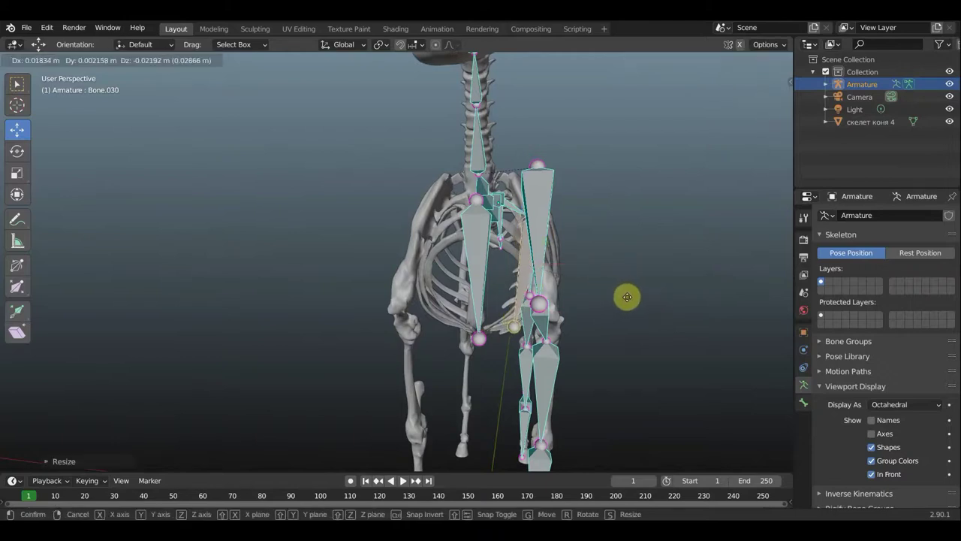
left_click(628, 298)
key("r")
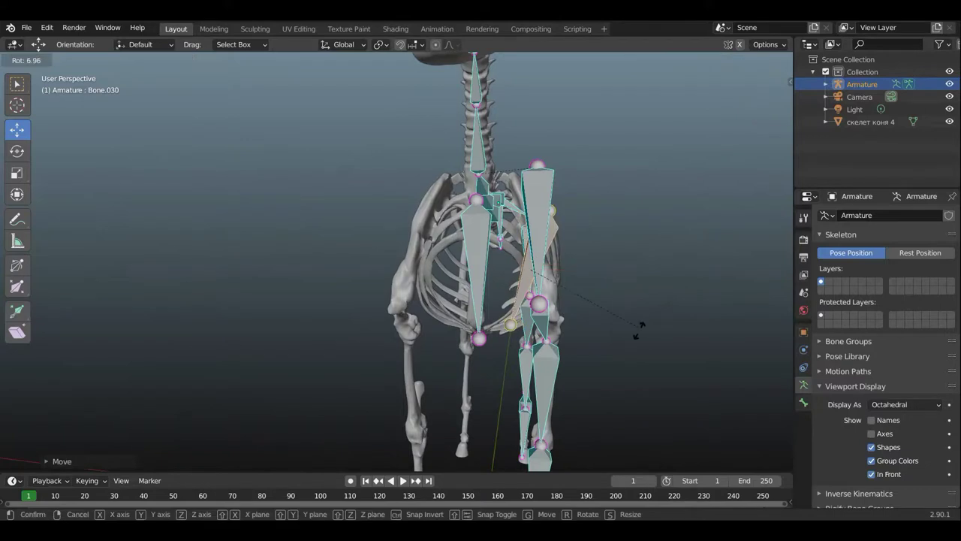
left_click(640, 322)
mouse_move(639, 322)
middle_mouse_down()
mouse_move(545, 345)
mouse_move(465, 389)
mouse_move(455, 350)
middle_mouse_up()
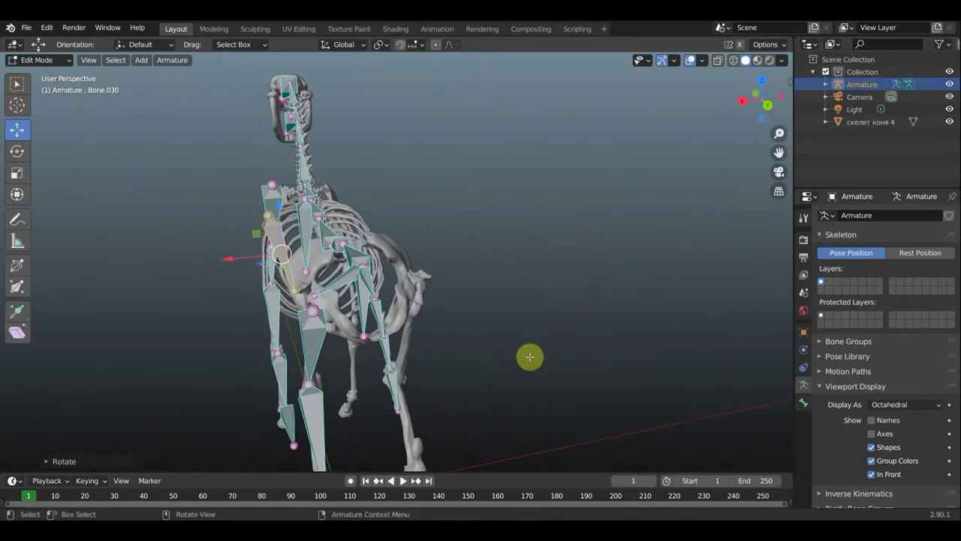
key("r")
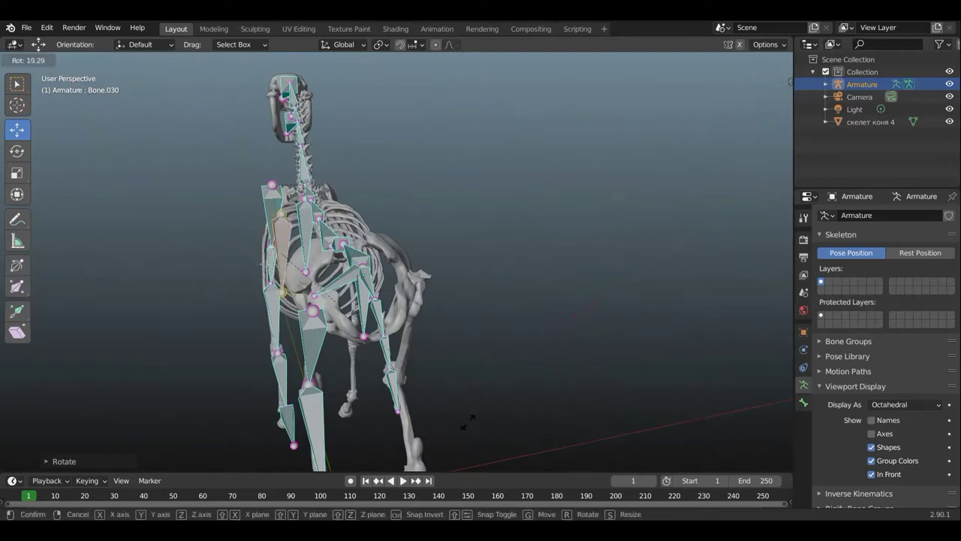
left_click(468, 422)
left_click_drag(461, 423, 448, 373)
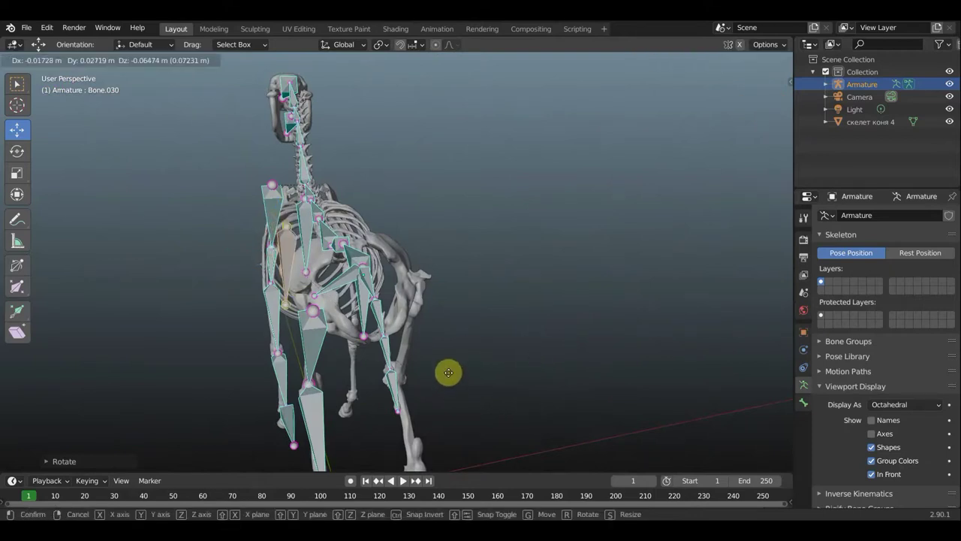
left_click(446, 374)
mouse_move(446, 374)
middle_mouse_down()
mouse_move(515, 378)
mouse_move(569, 368)
mouse_move(573, 357)
middle_mouse_up()
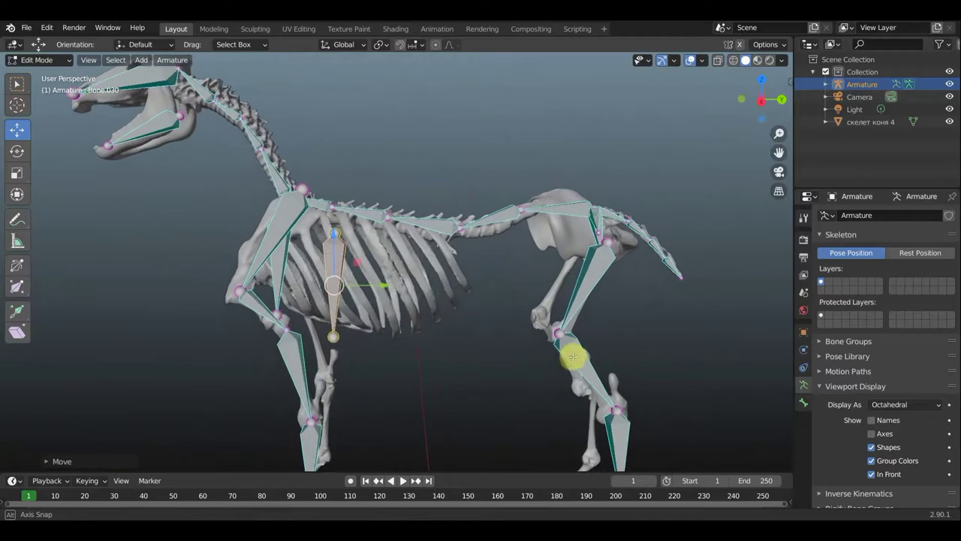
Nudge the rib bone into its final position on the ribcage
key("g")
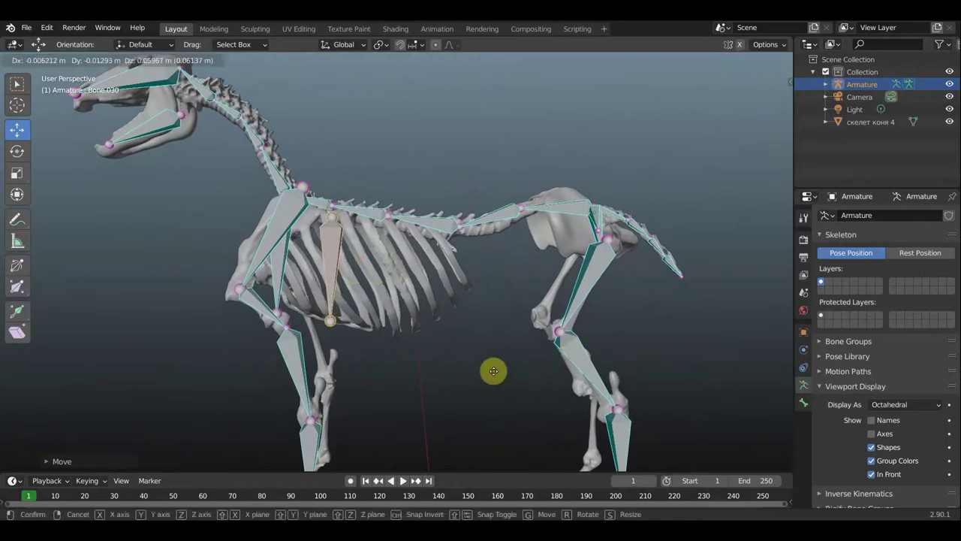
left_click(491, 370)
mouse_move(471, 380)
middle_mouse_down()
mouse_move(411, 405)
mouse_move(294, 353)
mouse_move(275, 333)
mouse_move(345, 312)
middle_mouse_up()
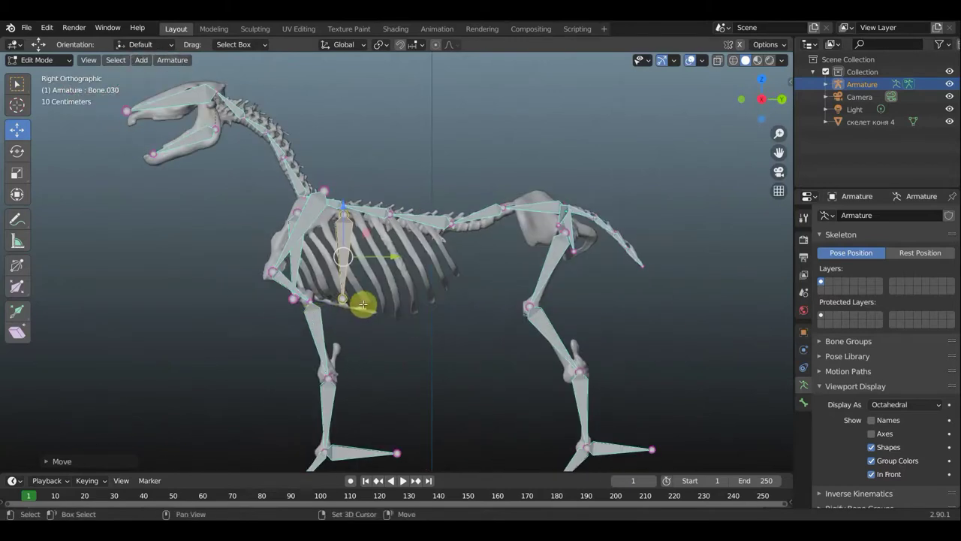
Duplicate the rib bone twice, placing Bone.031 and Bone.032 progressively further back
key("shift+d")
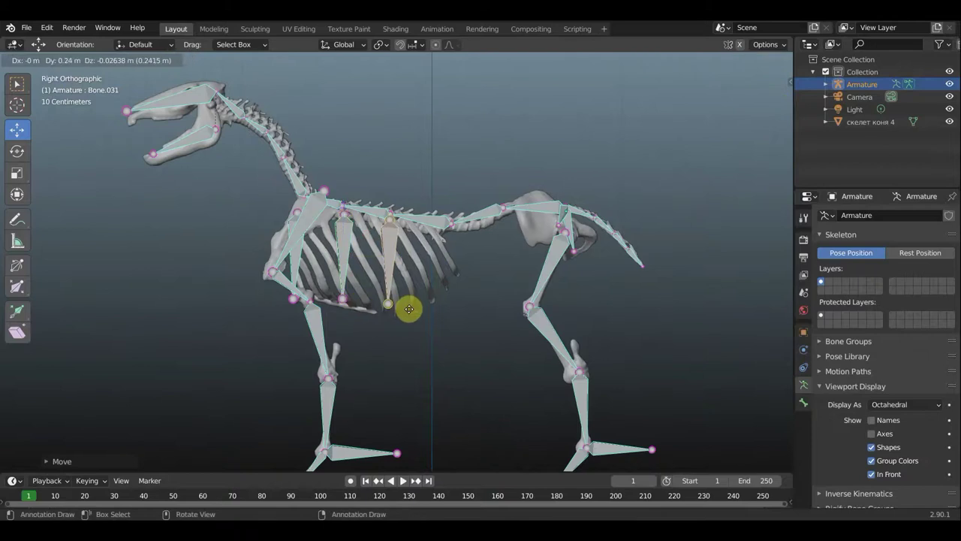
left_click(398, 312)
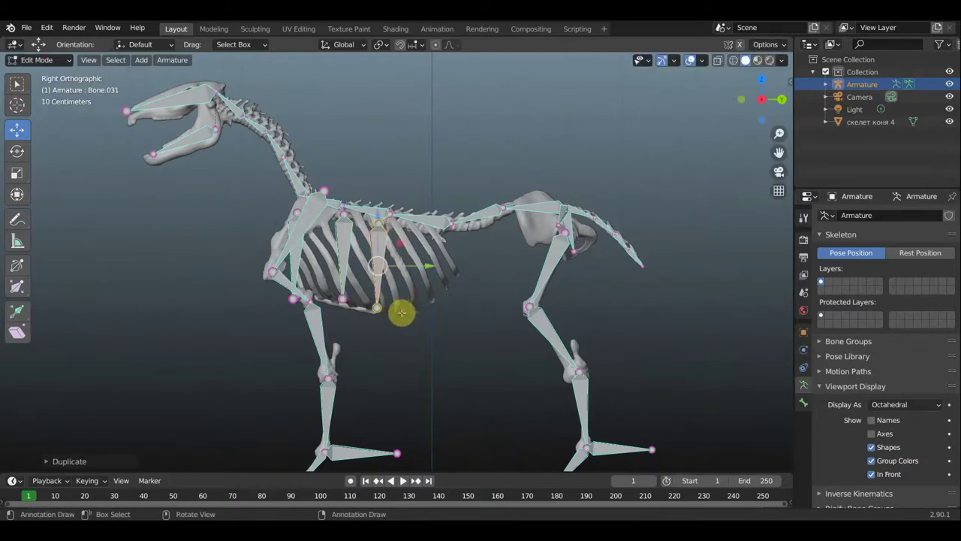
key("shift+d")
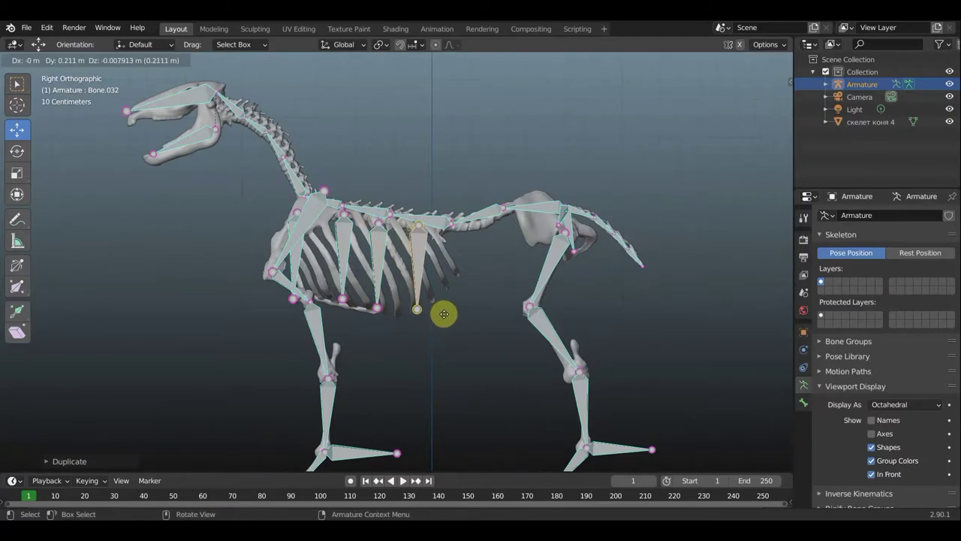
left_click(444, 313)
mouse_move(457, 324)
middle_mouse_down()
mouse_move(368, 330)
mouse_move(440, 359)
middle_mouse_up()
Parent the rib bones to spine bone Bone.004 with Keep Offset
scroll(354, 333, "up", 3)
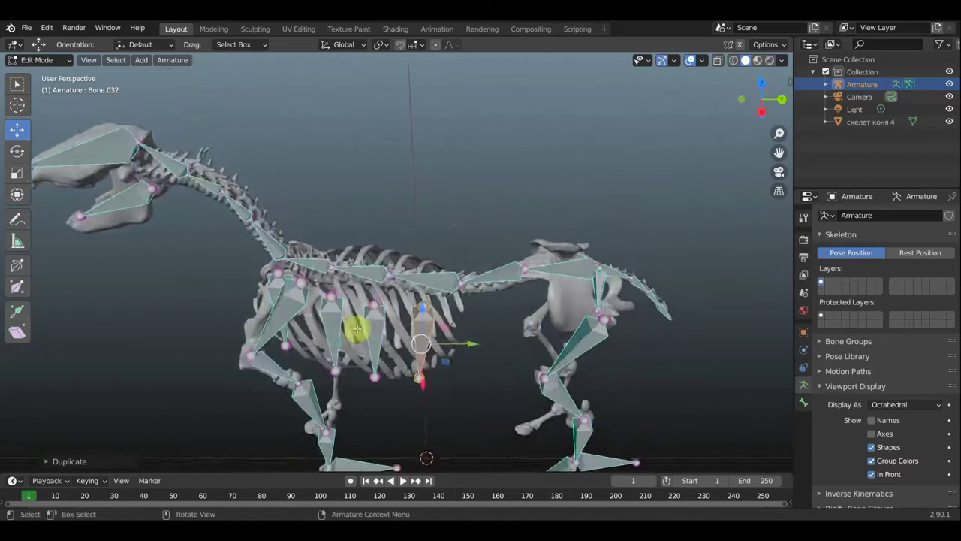
scroll(366, 323, "up", 2)
left_click(350, 381, "shift")
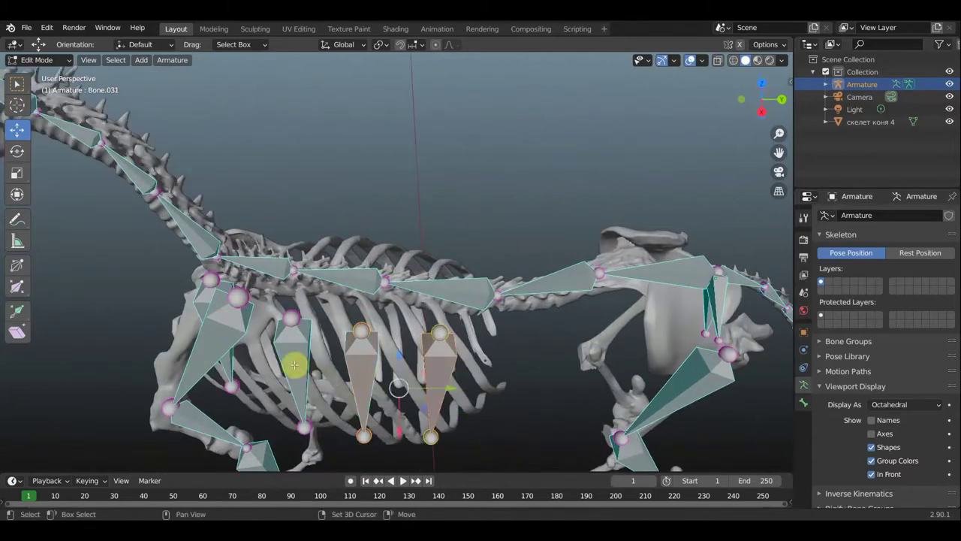
left_click(291, 312, "shift")
left_click(247, 260, "shift")
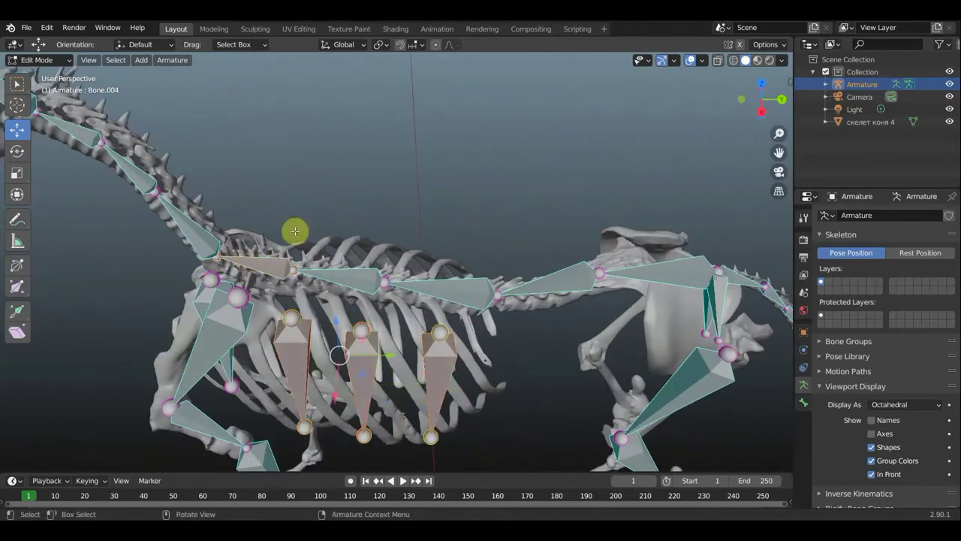
key("ctrl+p")
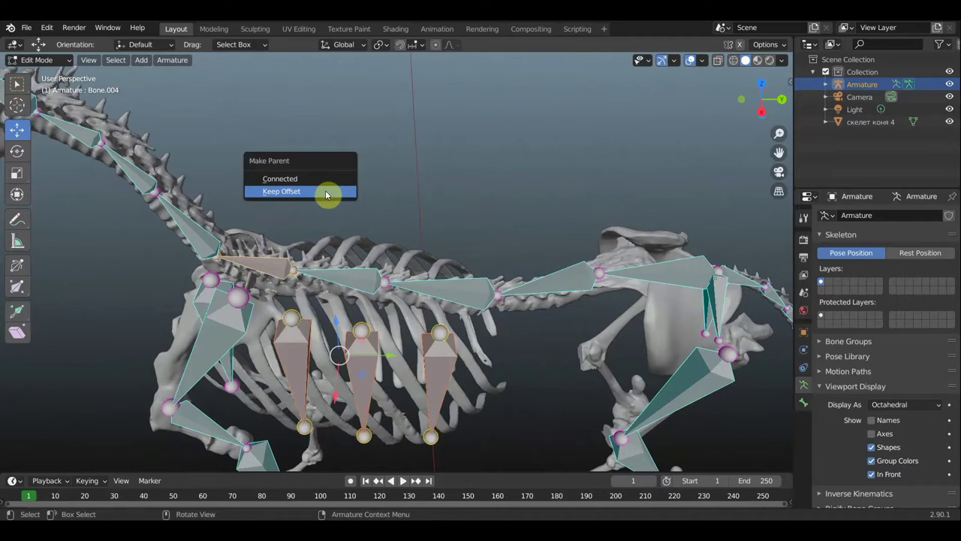
left_click(326, 193)
mouse_move(322, 188)
middle_mouse_down()
mouse_move(369, 176)
mouse_move(384, 232)
middle_mouse_up()
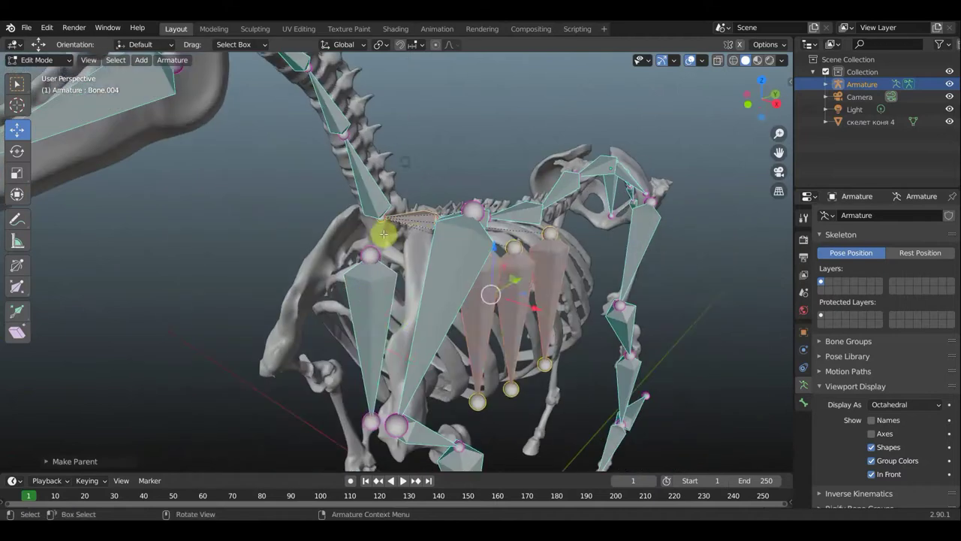
Parent the front chest bone to Bone.004 with Keep Offset
left_click(375, 295)
left_click(418, 213, "shift")
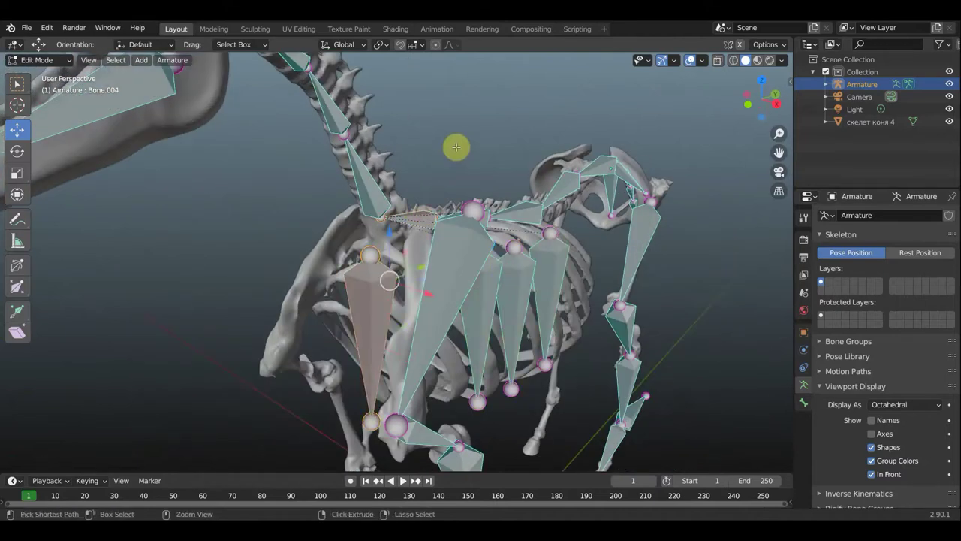
key("ctrl+p")
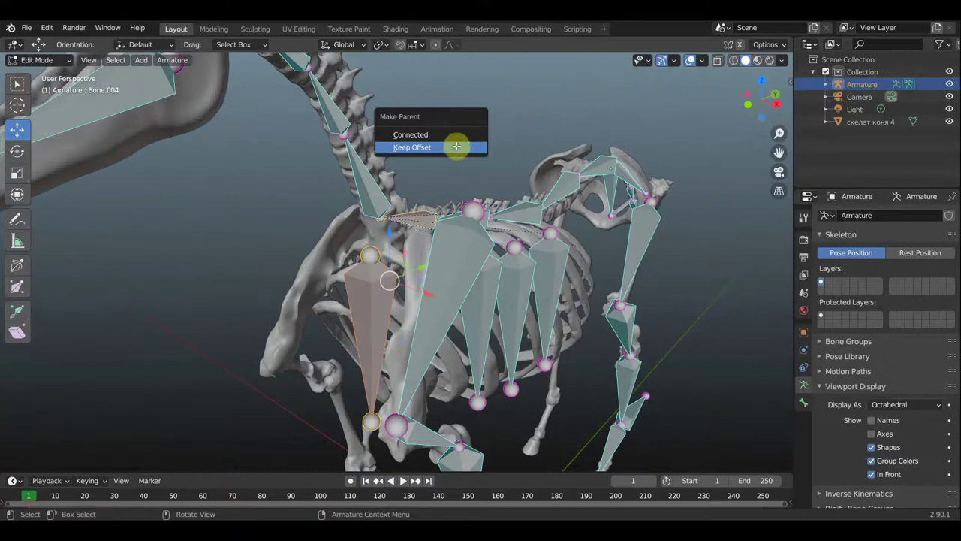
left_click(457, 146)
scroll(473, 208, "down", 3)
scroll(484, 221, "down", 3)
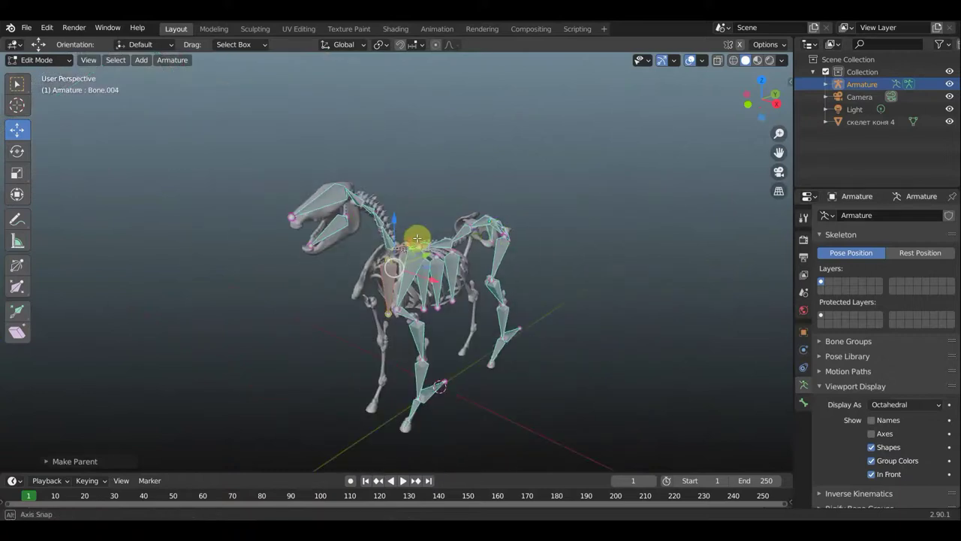
middle_click_drag(417, 238, 426, 227)
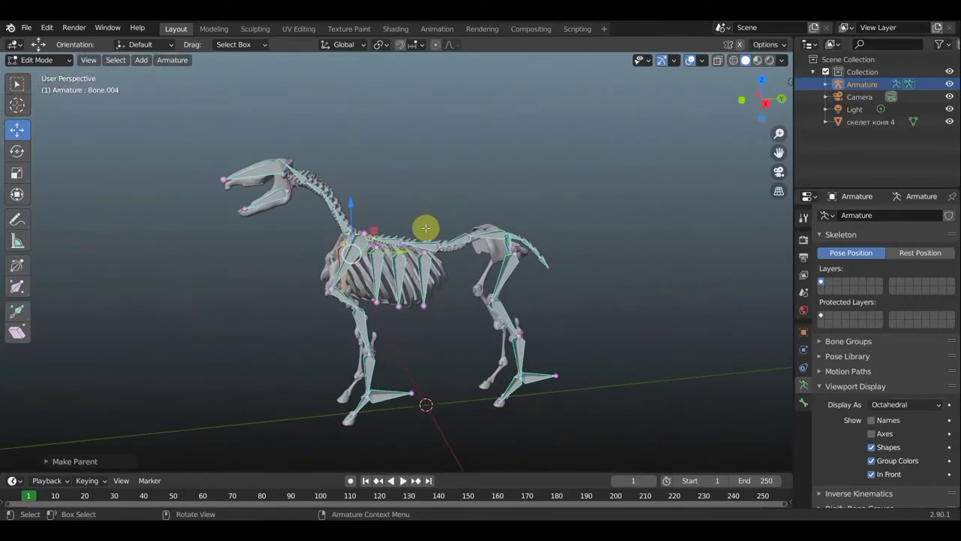
scroll(426, 229, "up", 2)
scroll(423, 233, "up", 1)
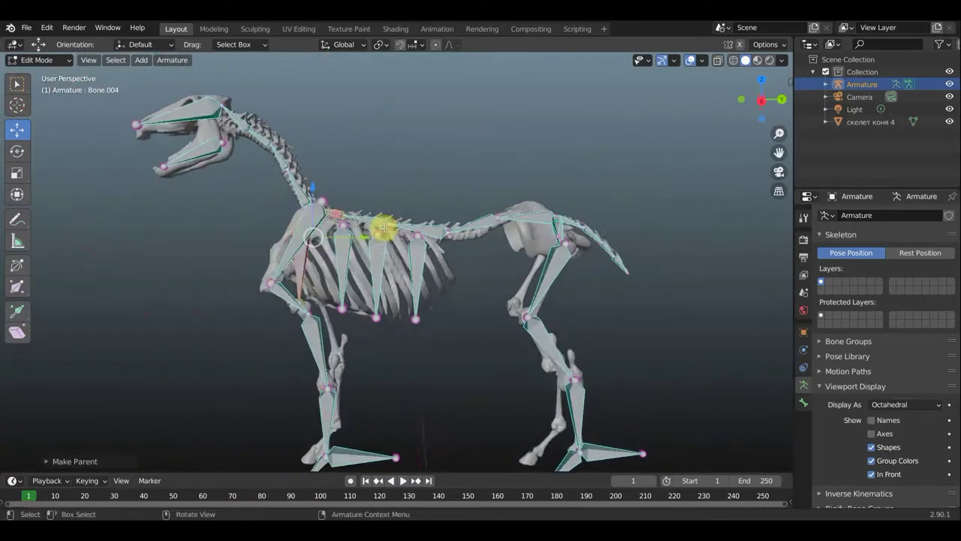
scroll(384, 228, "down", 2)
scroll(368, 337, "up", 3)
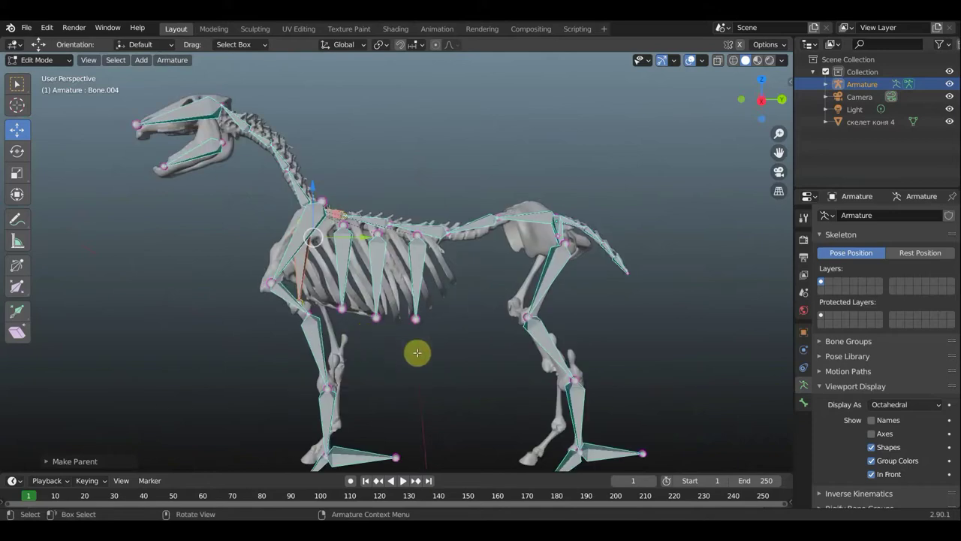
middle_click_drag(433, 338, 454, 247, "shift")
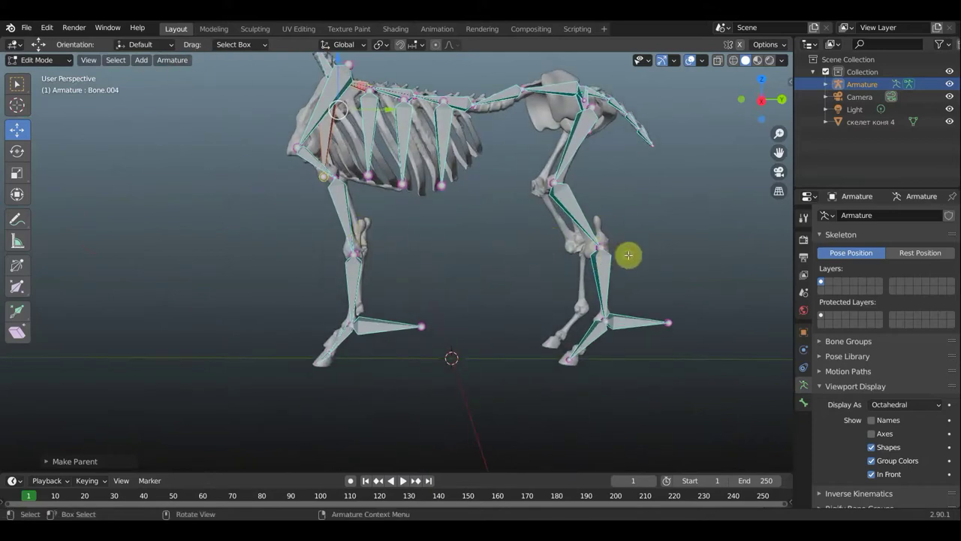
middle_click_drag(628, 255, 607, 281)
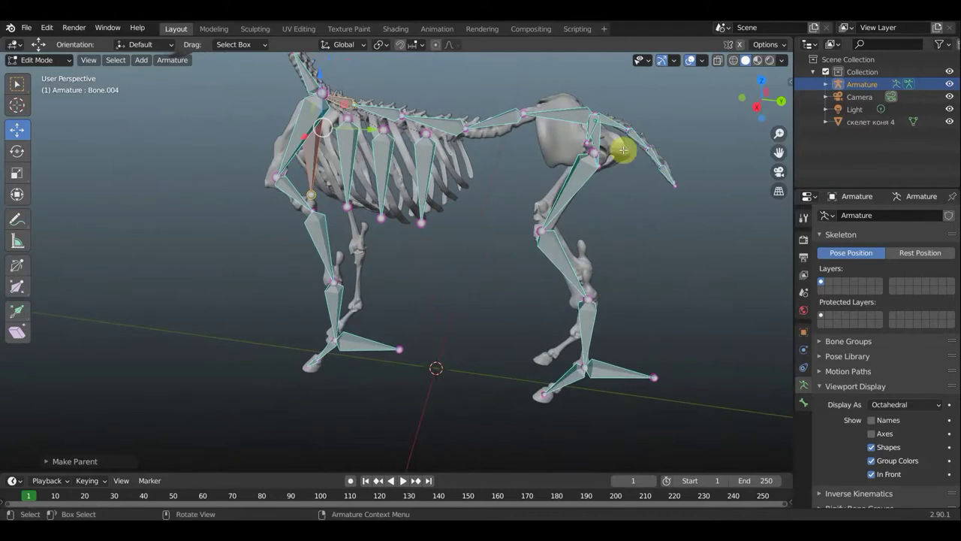
mouse_move(620, 206)
middle_mouse_down()
mouse_move(536, 200)
mouse_move(420, 161)
mouse_move(369, 197)
mouse_move(369, 208)
mouse_move(624, 210)
mouse_move(575, 223)
mouse_move(624, 154)
mouse_move(609, 193)
mouse_move(573, 221)
mouse_move(495, 225)
middle_mouse_up()
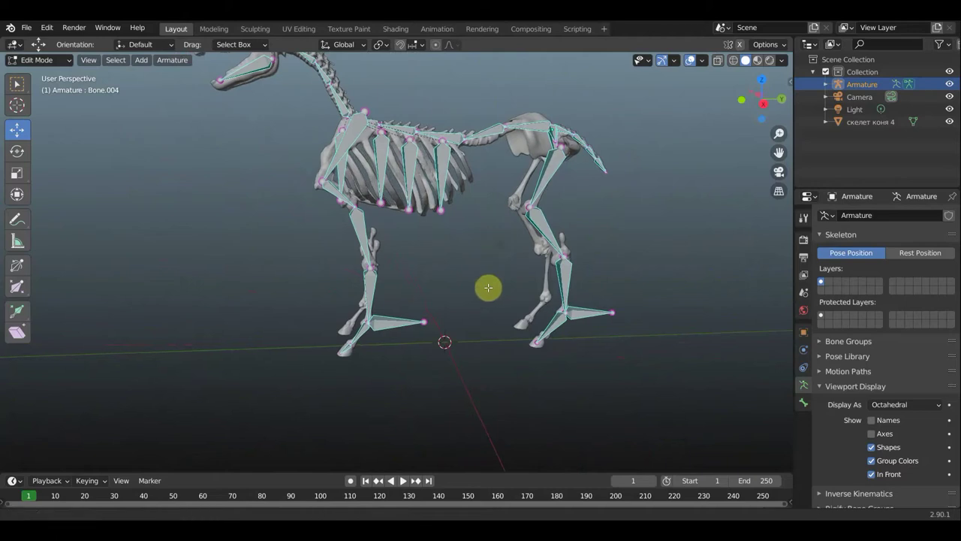
Parent the head bone to neck bone Bone.009 with Keep Offset
mouse_move(489, 286)
middle_mouse_down()
mouse_move(466, 326)
mouse_move(480, 323)
middle_mouse_up()
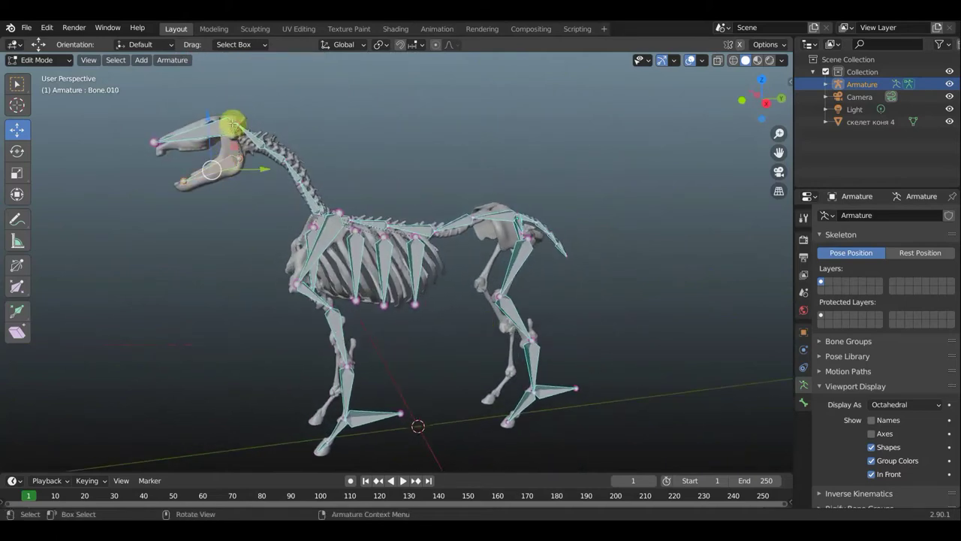
left_click(224, 124, "shift")
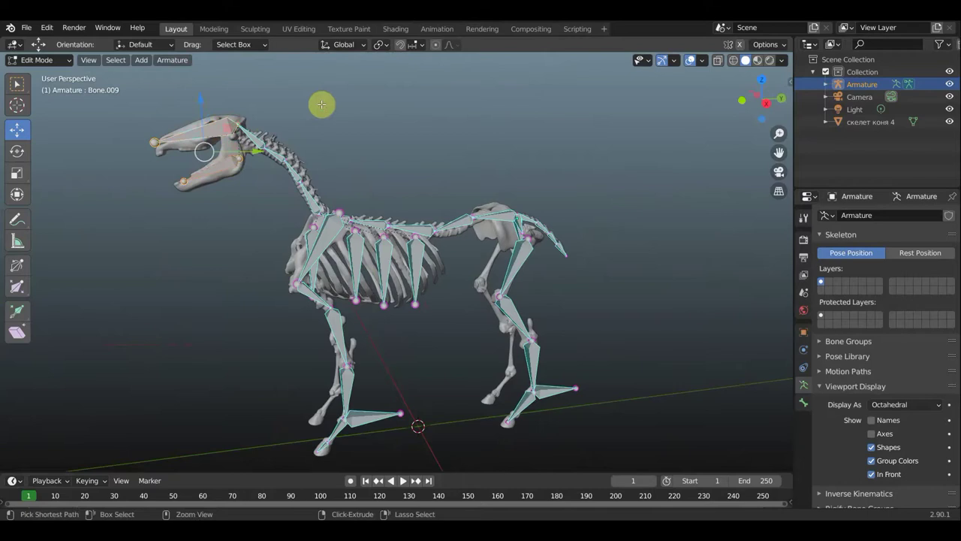
key("ctrl+p")
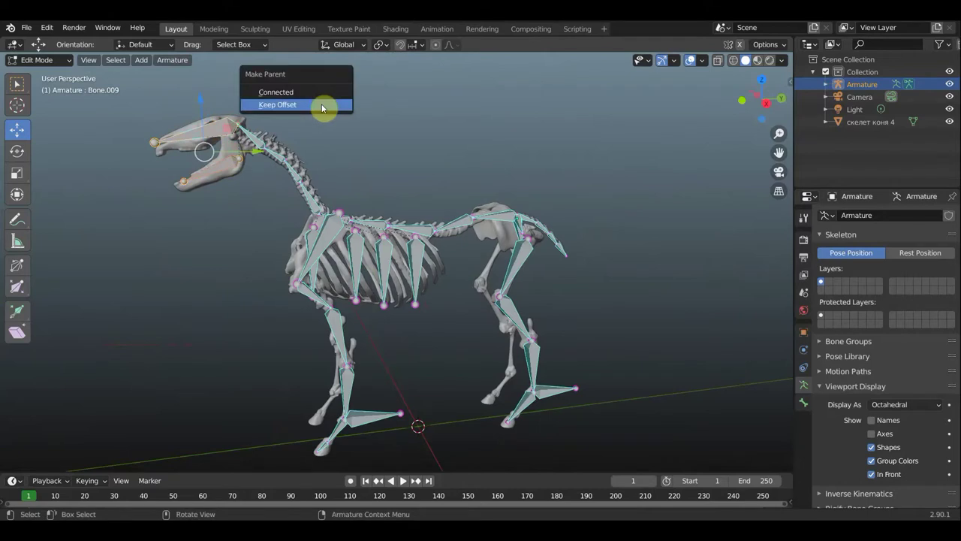
left_click(322, 105)
middle_click_drag(311, 143, 390, 135)
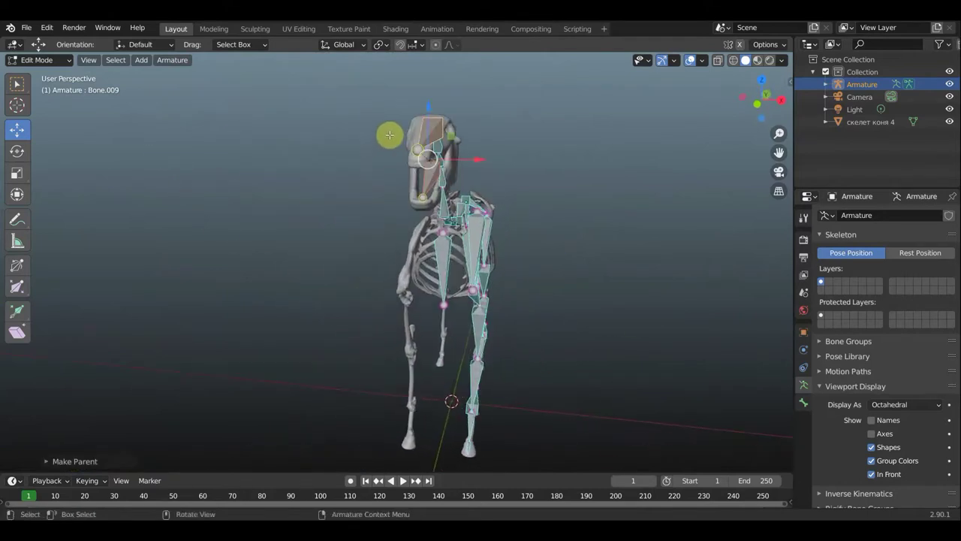
left_click(50, 29)
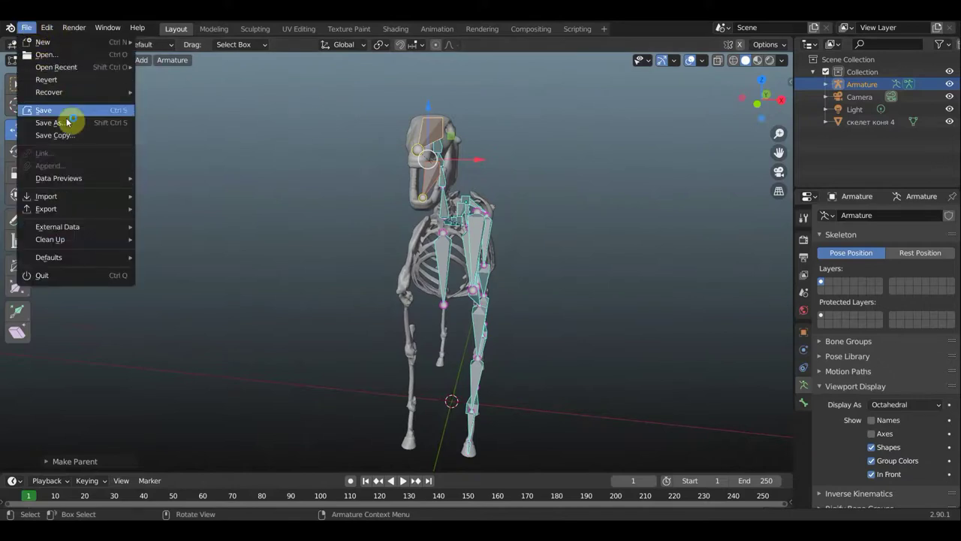
Save the rig under the incremented name 'для ригга конь1.blend'
left_click(69, 124)
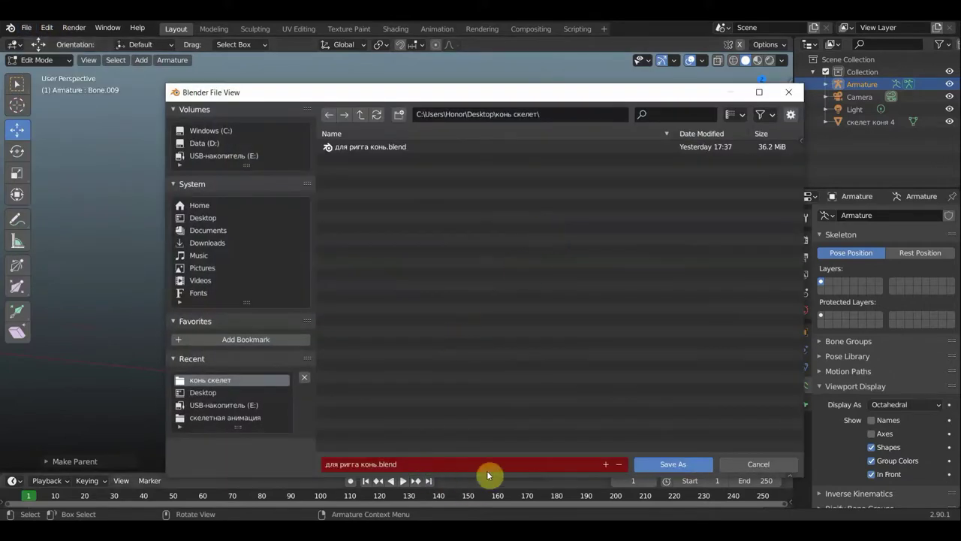
left_click(606, 464)
left_click(658, 465)
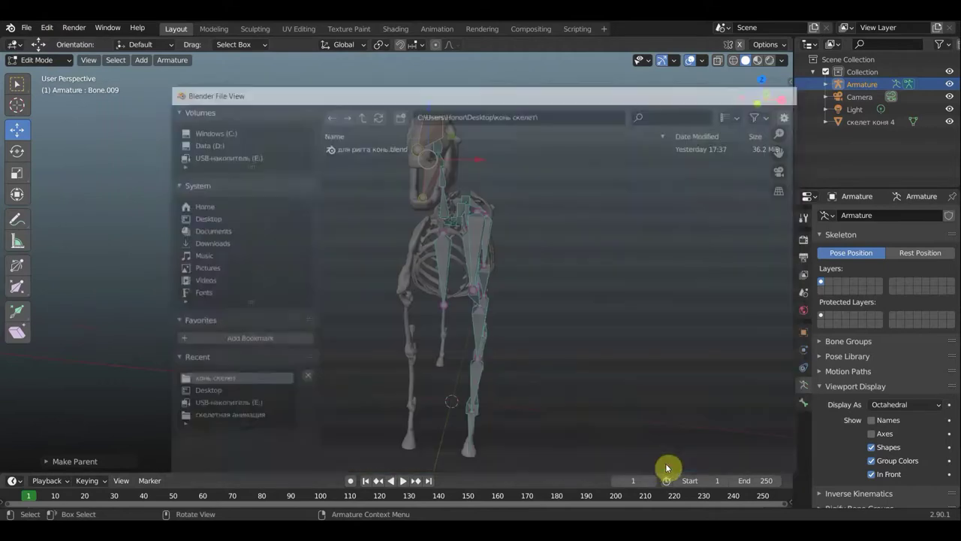
mouse_move(569, 401)
middle_mouse_down()
mouse_move(496, 404)
mouse_move(468, 393)
mouse_move(524, 383)
middle_mouse_up()
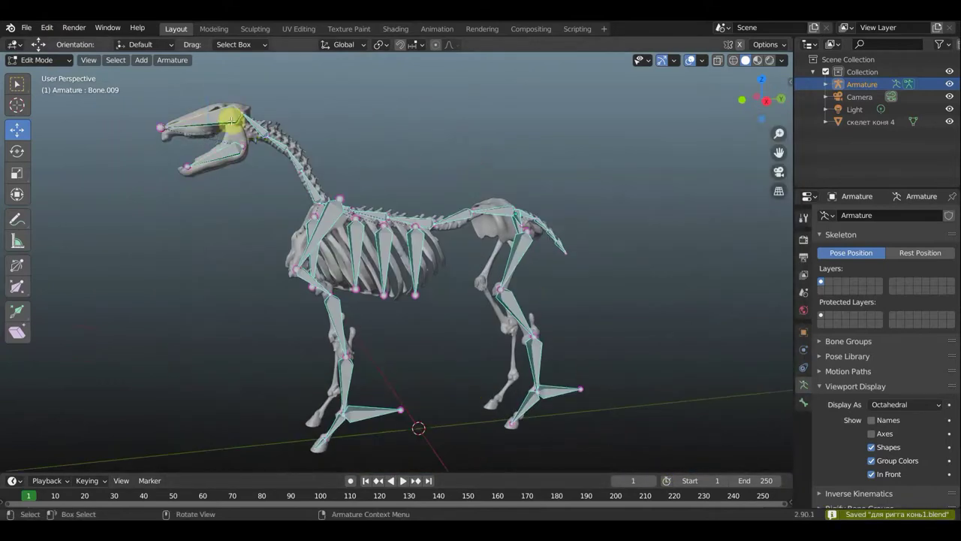
In front orthographic view, select the right leg bones with Bone.016 active
mouse_move(253, 167)
middle_mouse_down()
mouse_move(359, 187)
mouse_move(376, 175)
mouse_move(388, 195)
middle_mouse_up()
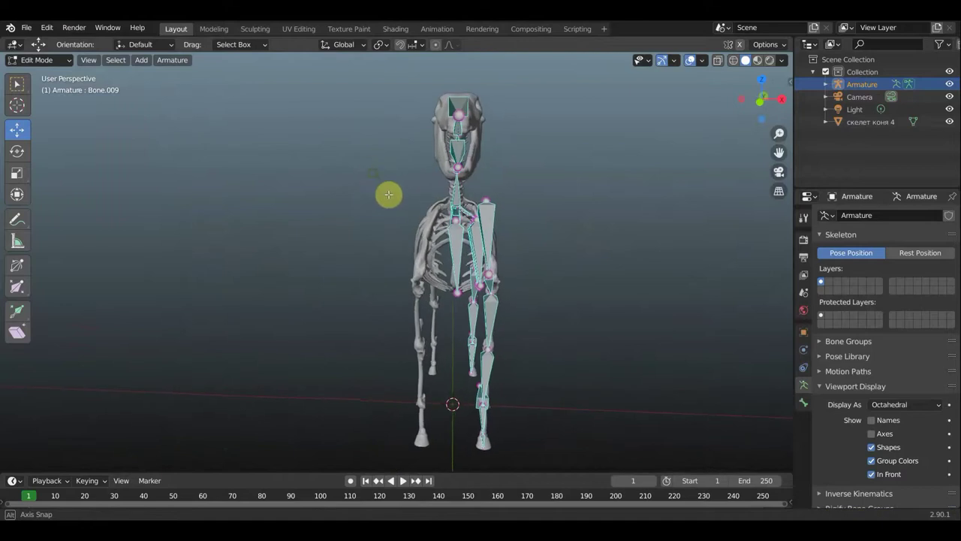
key("KP_1")
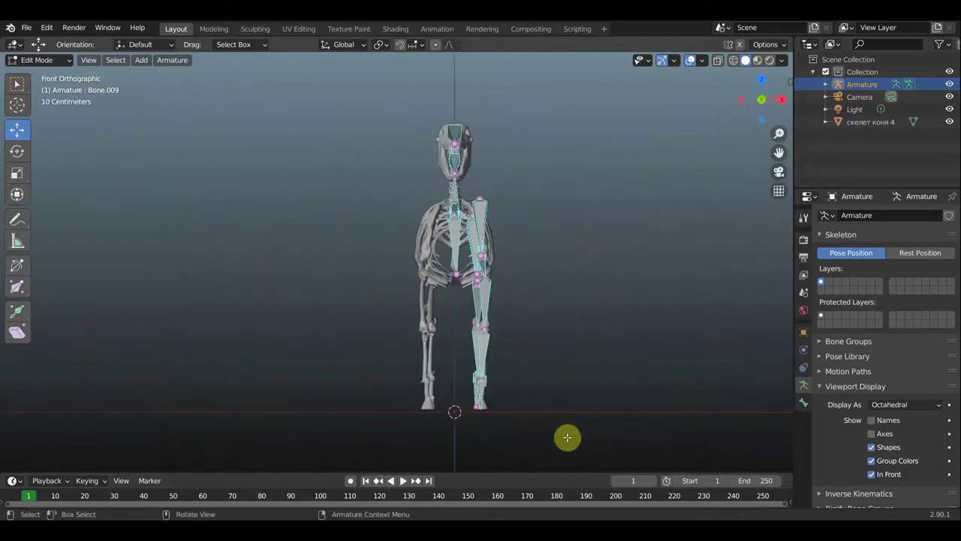
left_click_drag(567, 435, 467, 186)
mouse_move(536, 219)
middle_mouse_down()
mouse_move(494, 251)
mouse_move(419, 270)
mouse_move(440, 290)
mouse_move(407, 290)
mouse_move(618, 258)
mouse_move(517, 223)
mouse_move(404, 217)
middle_mouse_up()
left_click(396, 231, "ctrl")
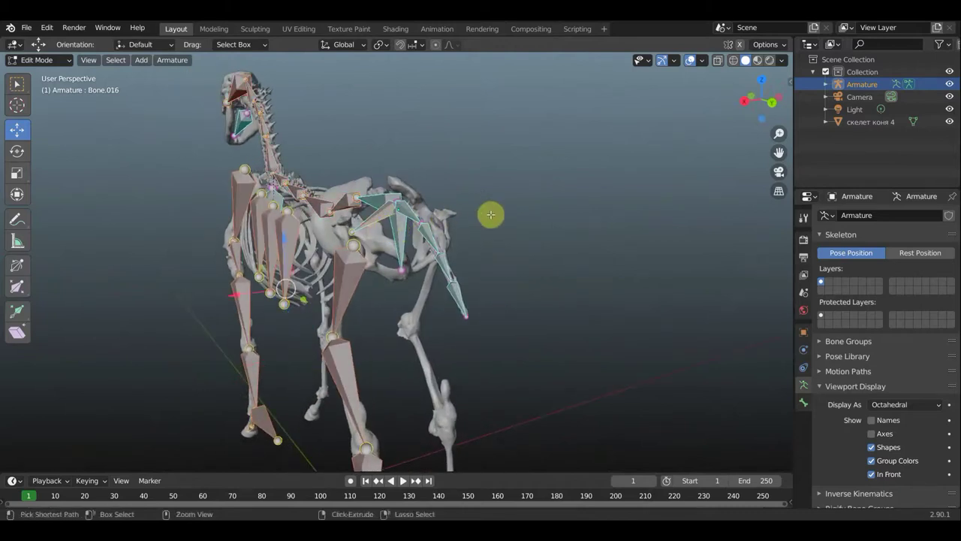
key("ctrl+z")
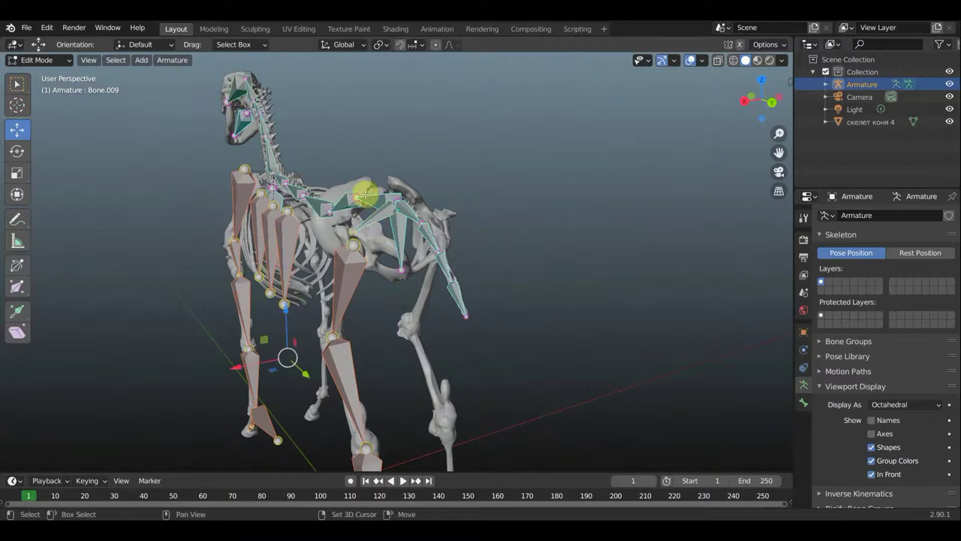
left_click(405, 226, "shift")
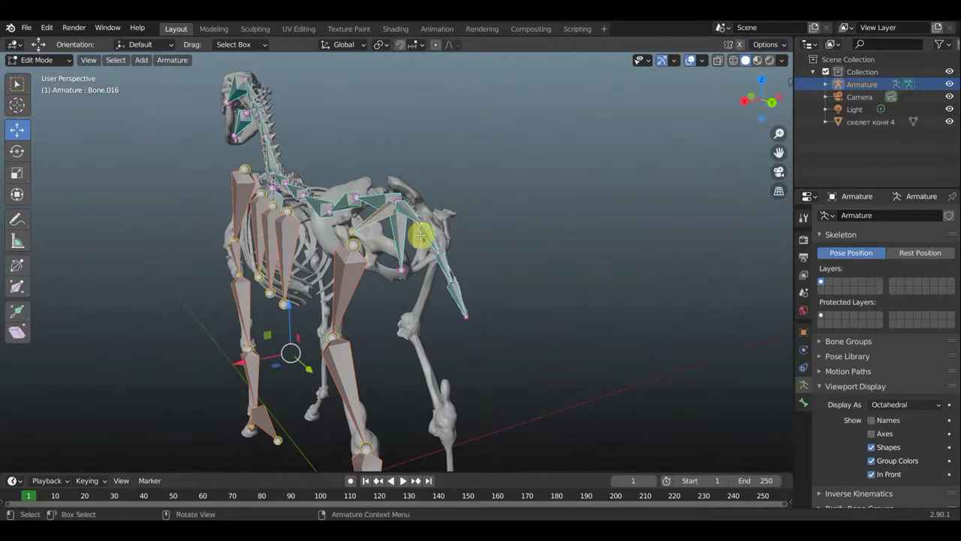
Add chest bone Bone.029 to the selection as the active bone
mouse_move(420, 238)
middle_mouse_down()
mouse_move(414, 232)
mouse_move(429, 221)
mouse_move(500, 204)
mouse_move(509, 184)
mouse_move(506, 193)
middle_mouse_up()
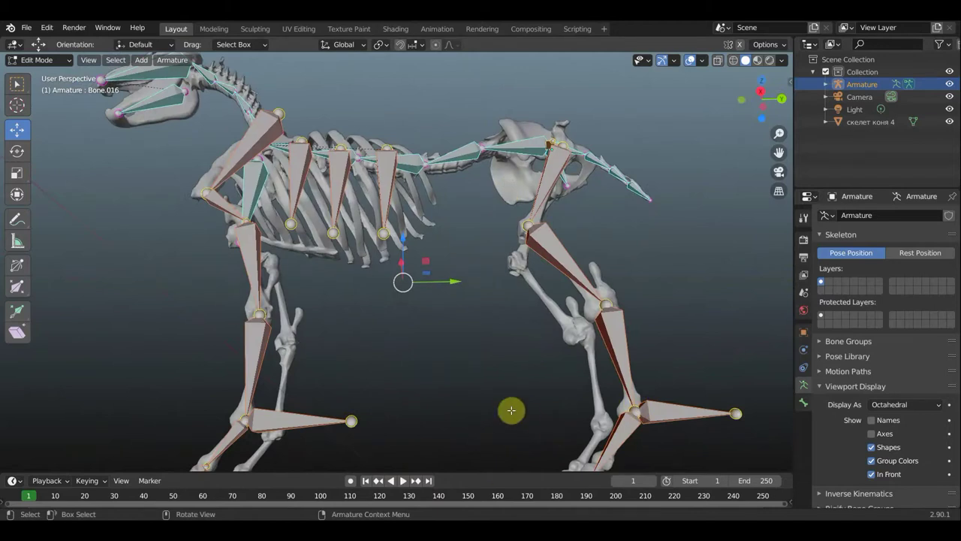
middle_click_drag(472, 411, 476, 324)
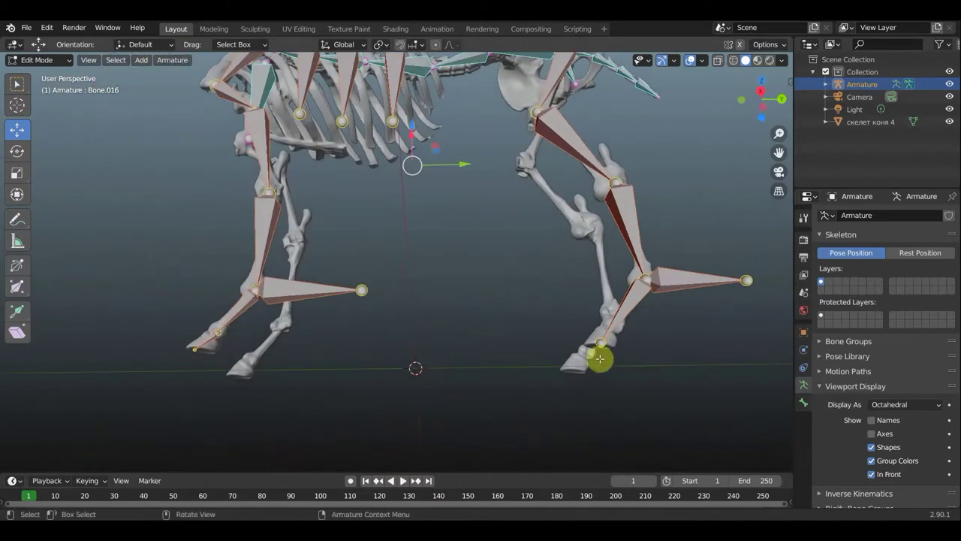
mouse_move(565, 392)
middle_mouse_down()
mouse_move(584, 434)
mouse_move(523, 455)
mouse_move(641, 456)
mouse_move(668, 432)
mouse_move(633, 221)
middle_mouse_up()
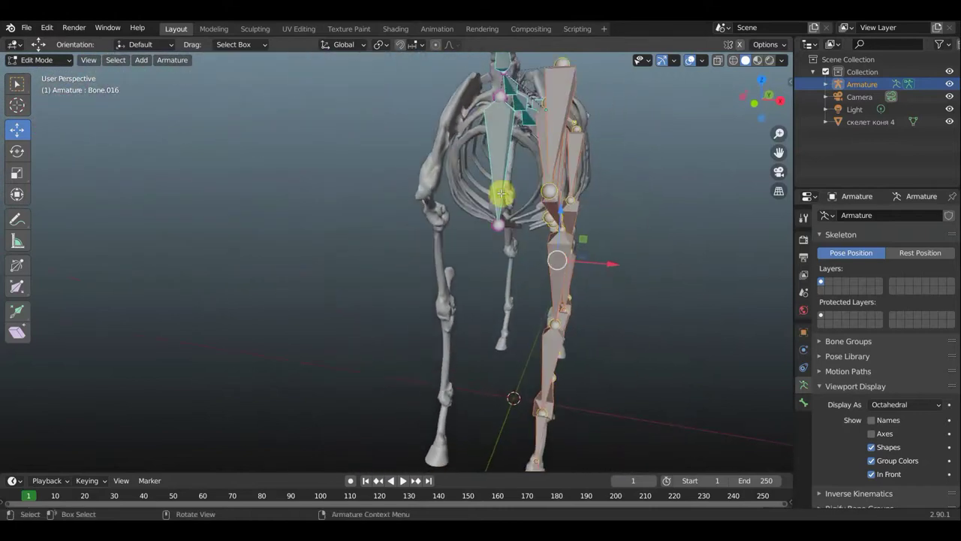
mouse_move(502, 193)
middle_mouse_down()
mouse_move(360, 221)
mouse_move(318, 208)
mouse_move(366, 172)
middle_mouse_up()
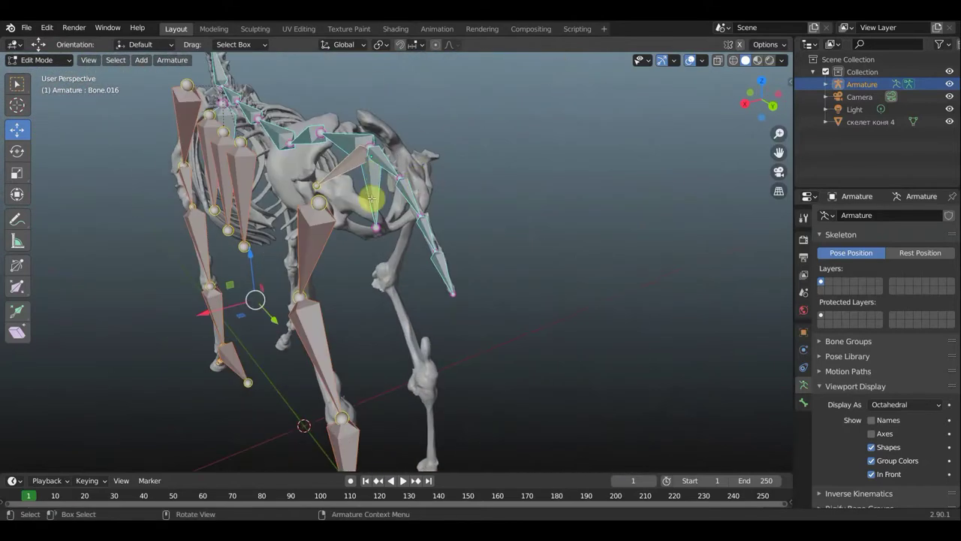
mouse_move(469, 288)
middle_mouse_down()
mouse_move(584, 296)
mouse_move(597, 281)
middle_mouse_up()
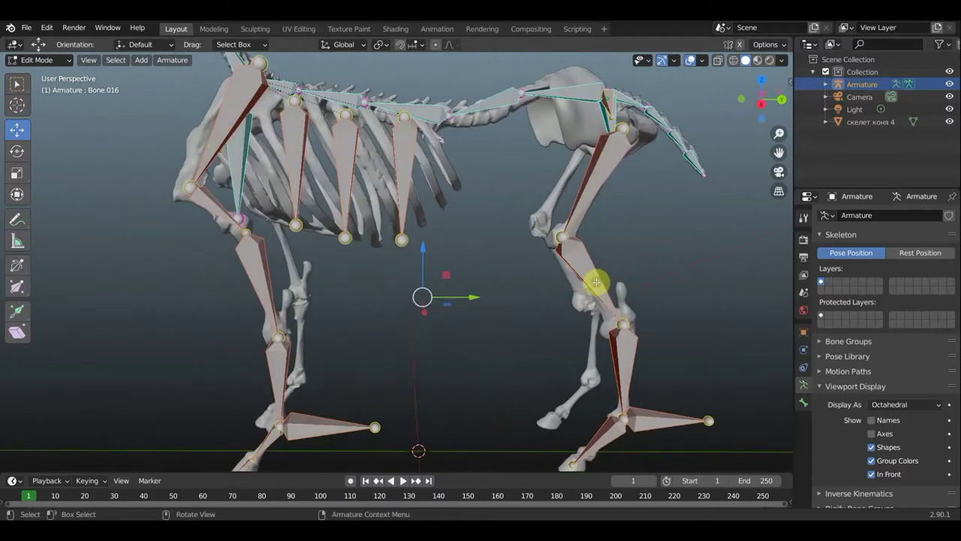
left_click(242, 157, "shift")
mouse_move(251, 178)
middle_mouse_down()
mouse_move(343, 186)
mouse_move(238, 178)
mouse_move(202, 160)
mouse_move(313, 172)
mouse_move(417, 205)
middle_mouse_up()
middle_click_drag(624, 242, 476, 207)
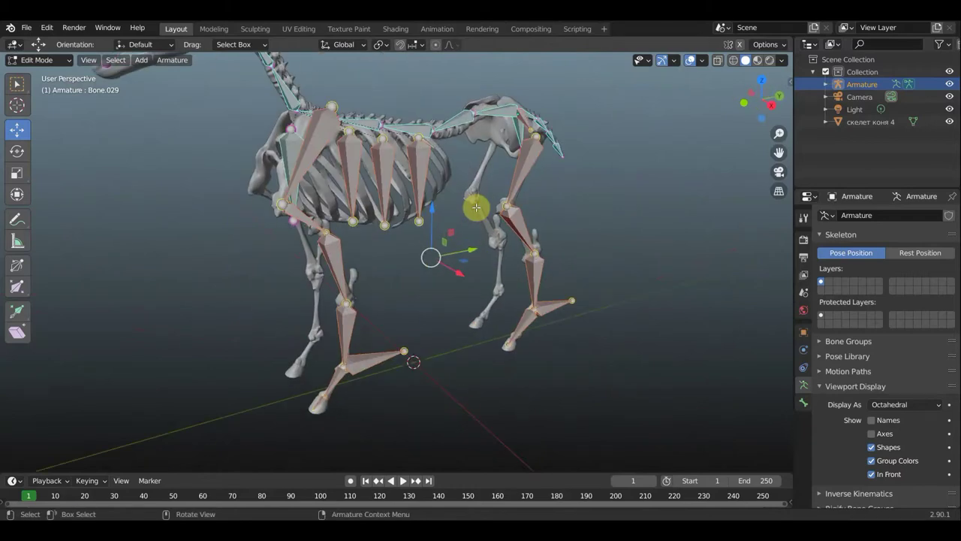
Duplicate the leg bones, mirror the copy across X, and move it onto the other leg
key("KP_1")
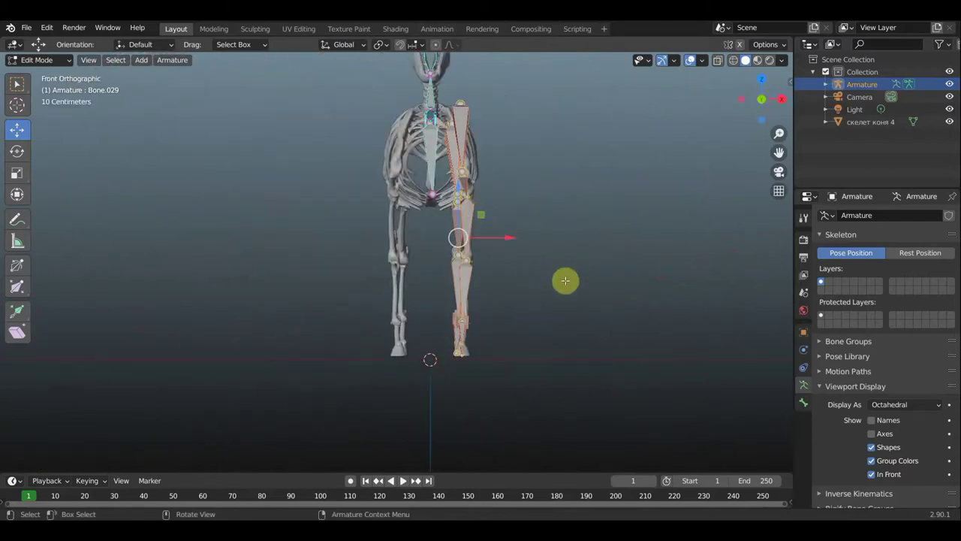
middle_click_drag(572, 277, 538, 343, "shift")
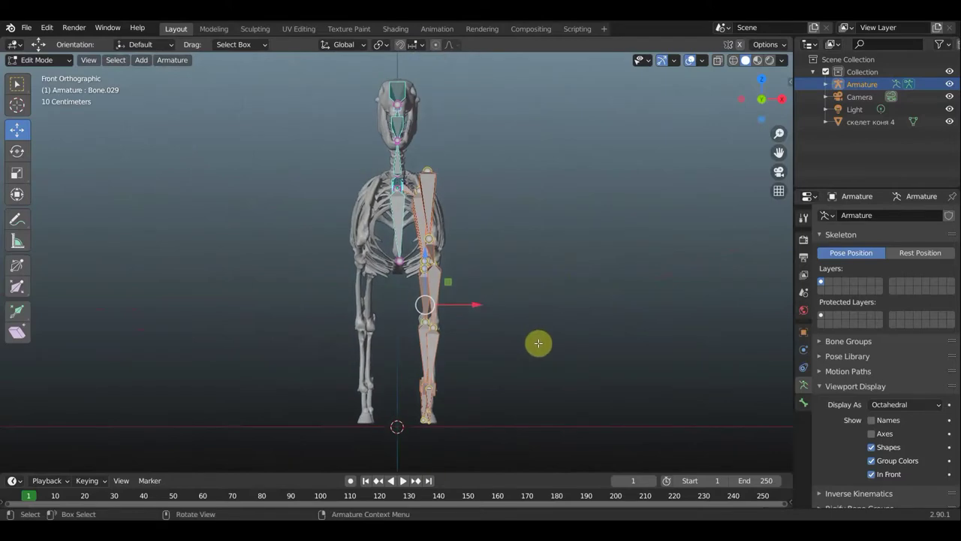
key("shift+d")
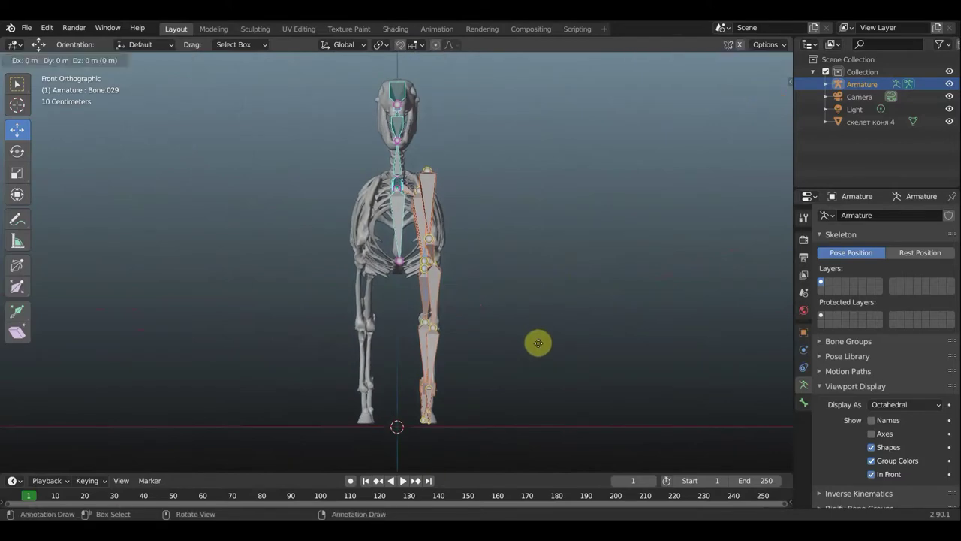
right_click(539, 343)
right_click(539, 343)
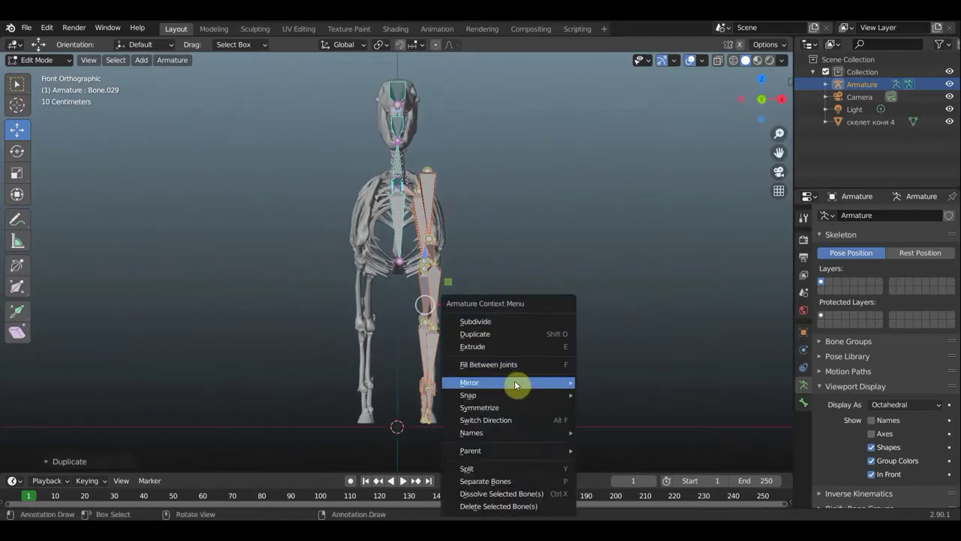
mouse_move(508, 382)
left_click(625, 399)
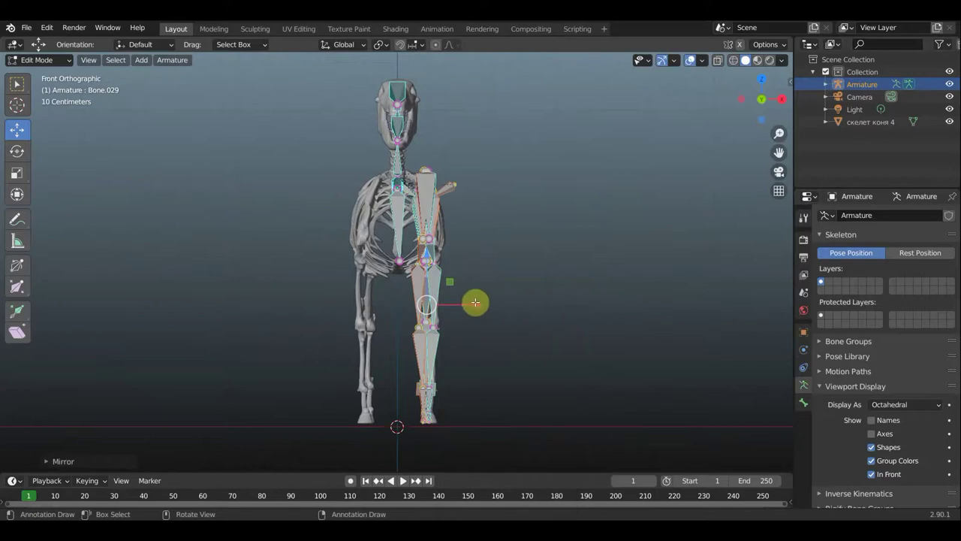
left_click_drag(470, 305, 411, 316)
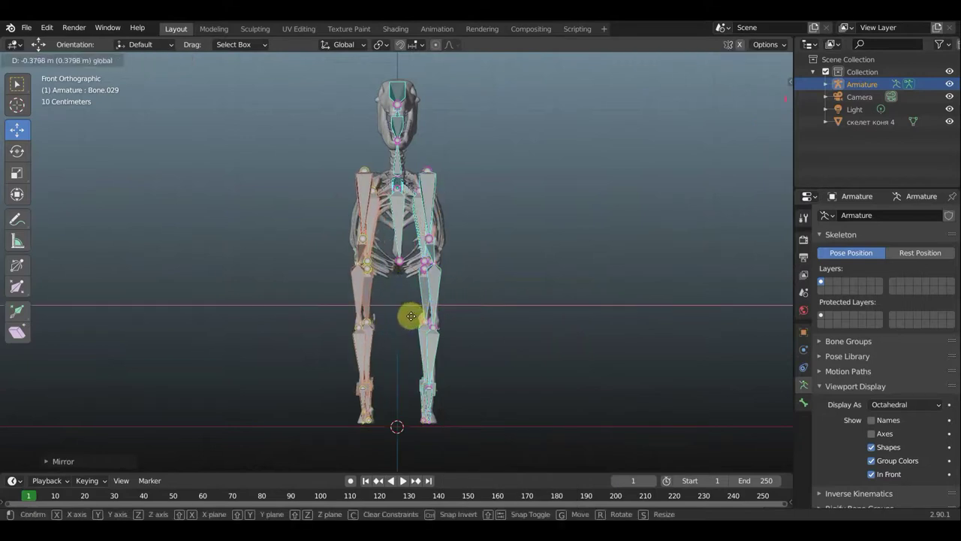
left_click(411, 316)
Adjust a joint on the mirrored leg along X to fit the horse's other leg
mouse_move(502, 333)
middle_mouse_down()
mouse_move(621, 329)
mouse_move(615, 236)
middle_mouse_up()
scroll(615, 236, "up", 4)
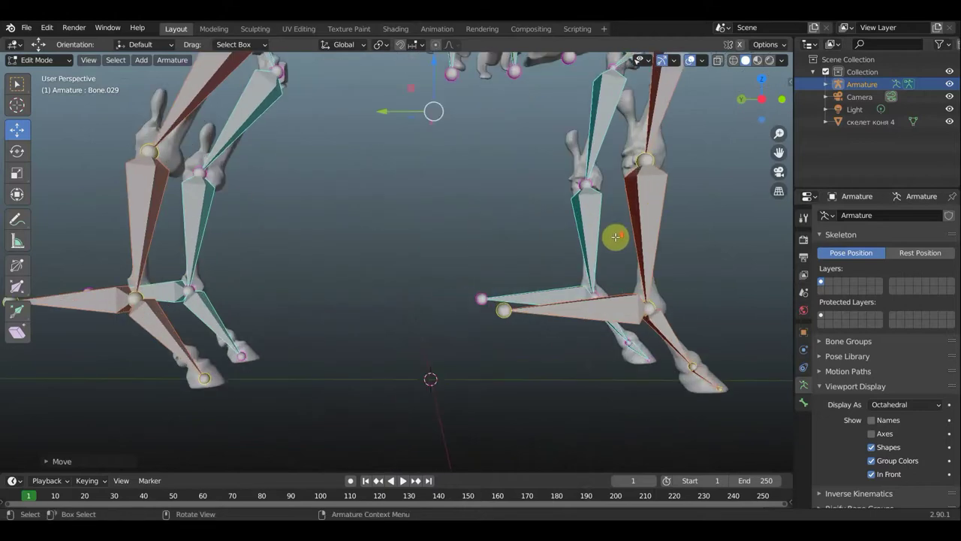
mouse_move(157, 311)
middle_mouse_down()
mouse_move(187, 348)
mouse_move(122, 371)
mouse_move(195, 300)
middle_mouse_up()
left_click(371, 140)
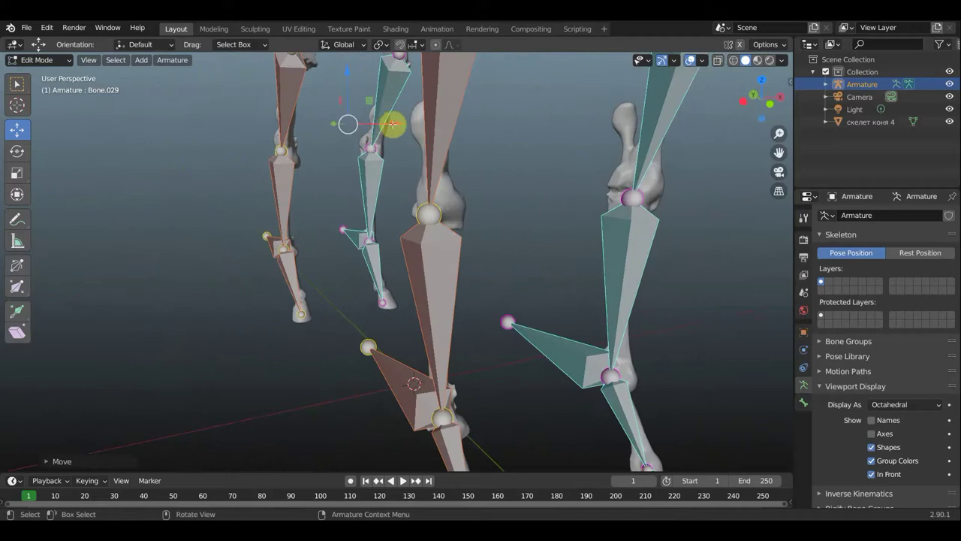
left_click_drag(393, 123, 397, 126)
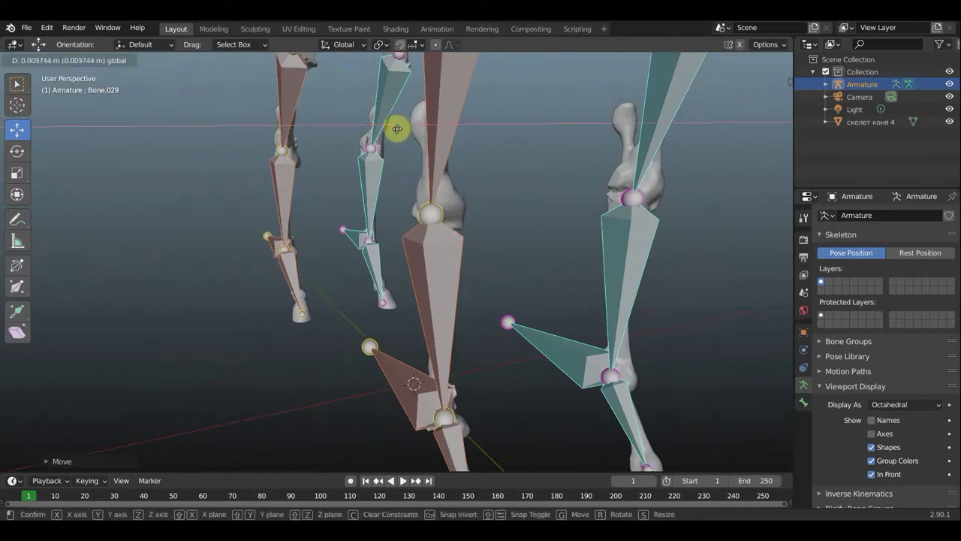
left_click(434, 165)
mouse_move(433, 165)
middle_mouse_down()
mouse_move(381, 172)
mouse_move(391, 162)
middle_mouse_up()
scroll(395, 160, "down", 2)
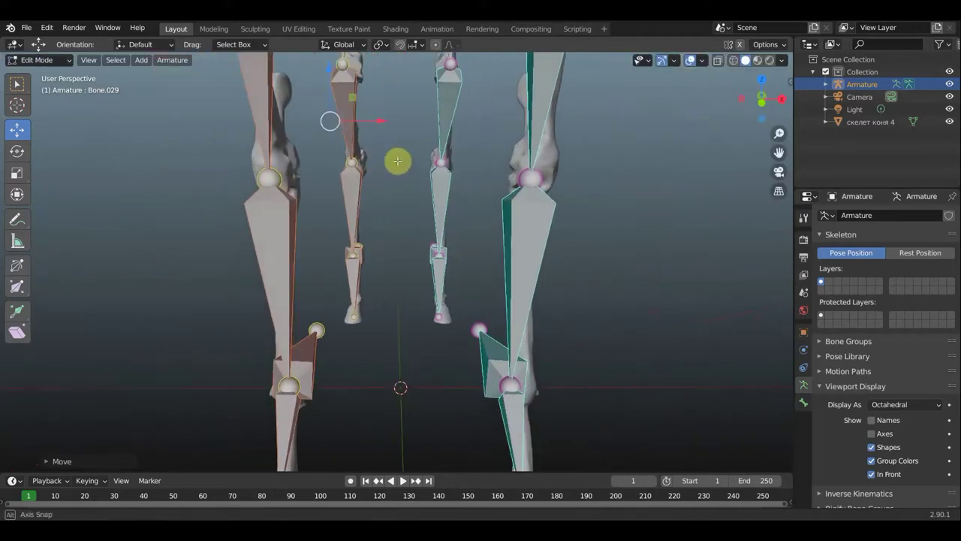
scroll(386, 167, "down", 2)
scroll(380, 204, "down", 2)
scroll(401, 261, "down", 1)
mouse_move(401, 262)
middle_mouse_down()
mouse_move(385, 273)
mouse_move(543, 270)
mouse_move(551, 301)
mouse_move(497, 311)
mouse_move(358, 293)
mouse_move(599, 255)
mouse_move(645, 288)
middle_mouse_up()
key("KP_3")
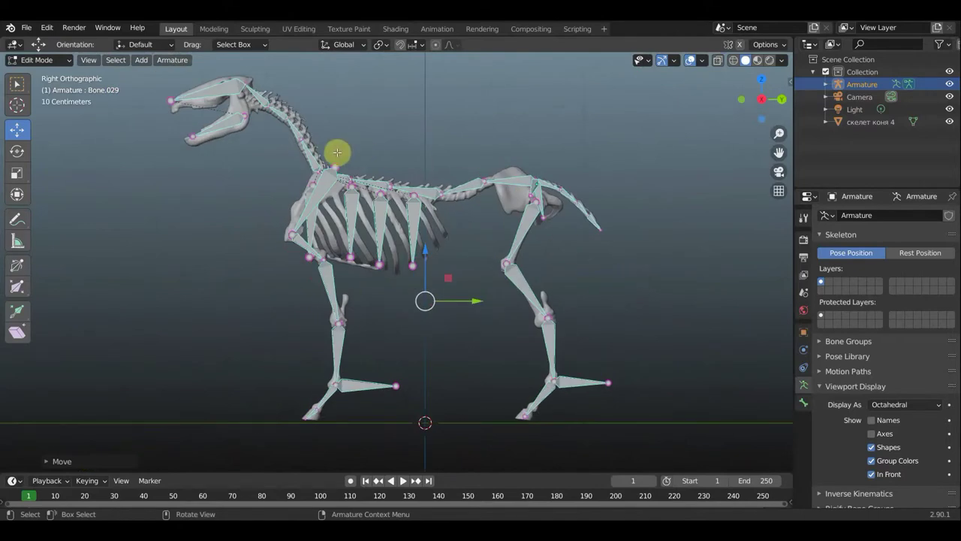
left_click(67, 62)
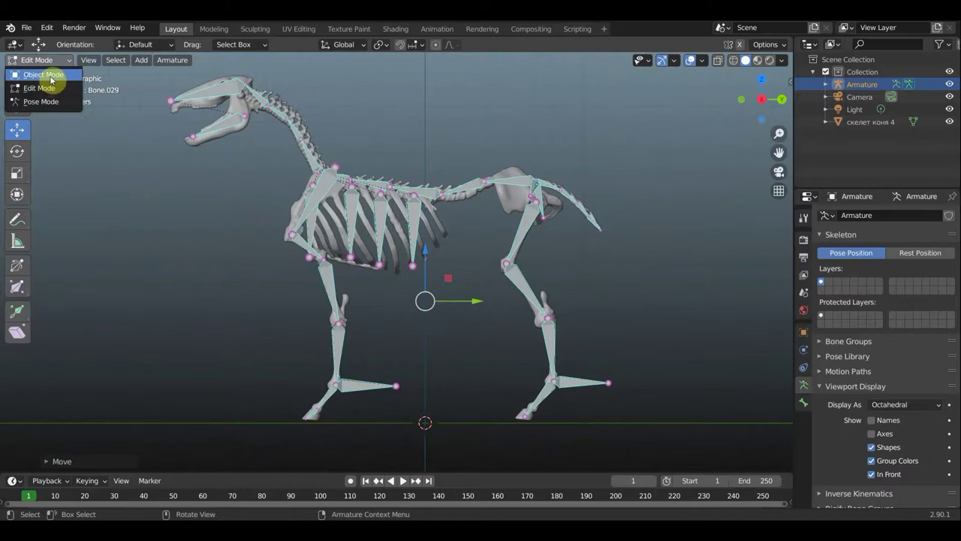
In Object Mode, parent mesh 'скелет коня 4' to the armature With Automatic Weights
left_click(50, 77)
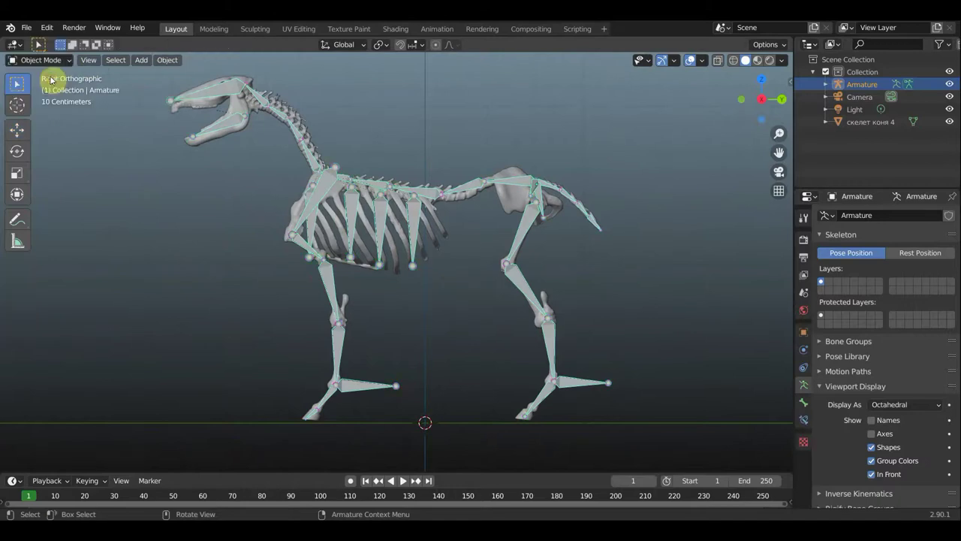
left_click(440, 234)
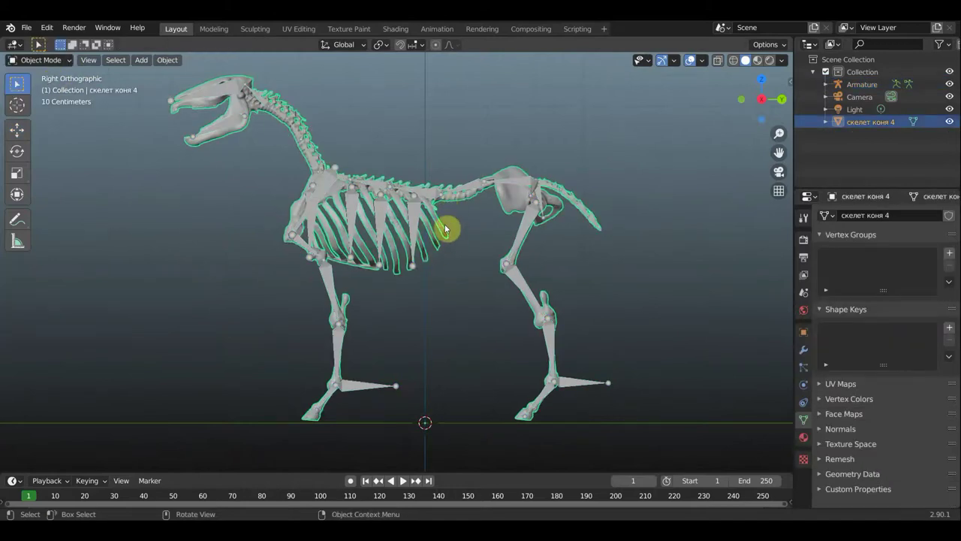
left_click(327, 184)
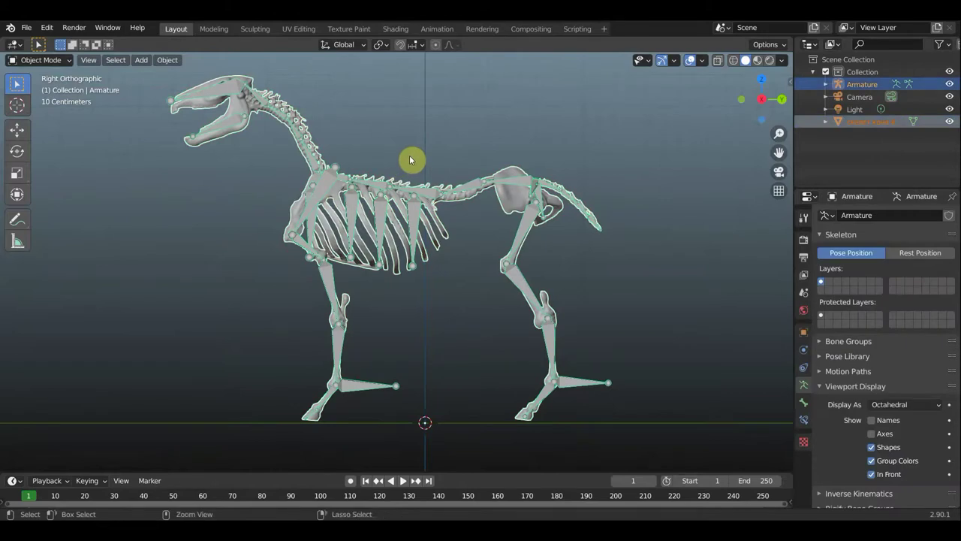
key("ctrl+p")
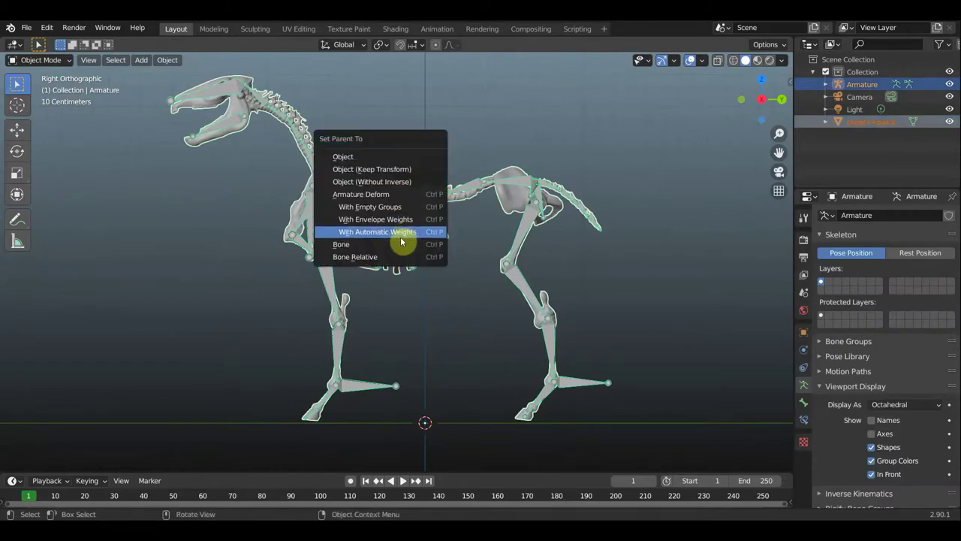
left_click(403, 232)
mouse_move(430, 216)
middle_mouse_down()
mouse_move(343, 189)
mouse_move(328, 204)
middle_mouse_up()
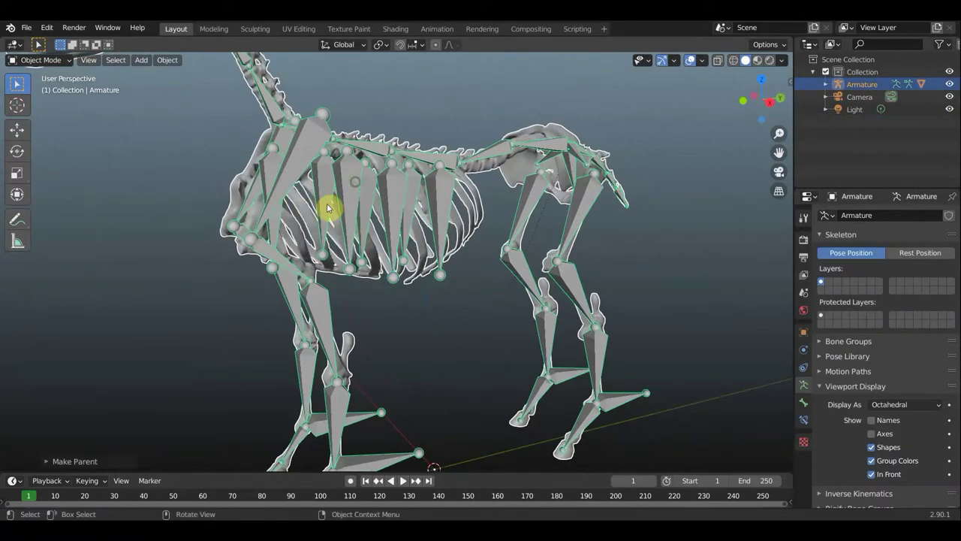
Add a Decimate modifier to the skeleton mesh at ratio 0.5342 and apply it
left_click(308, 213)
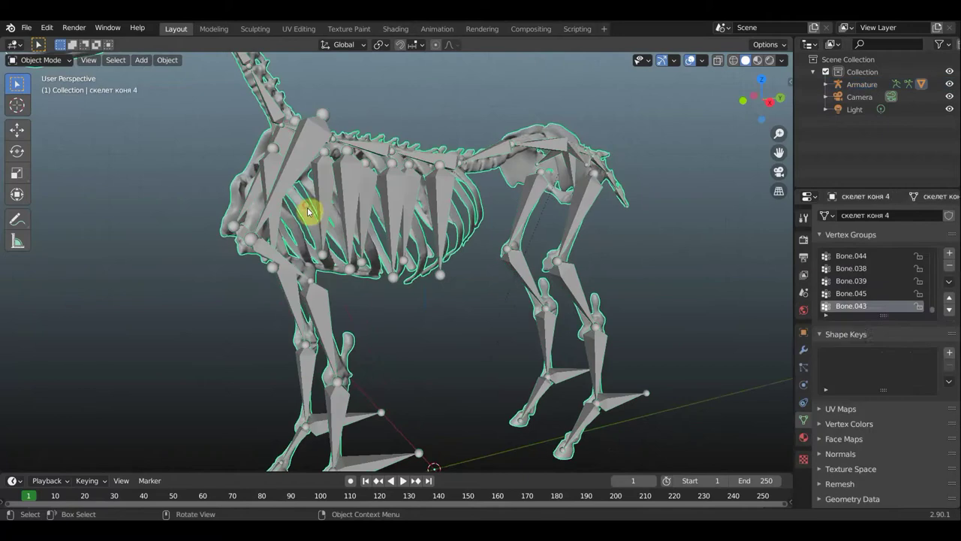
left_click(803, 349)
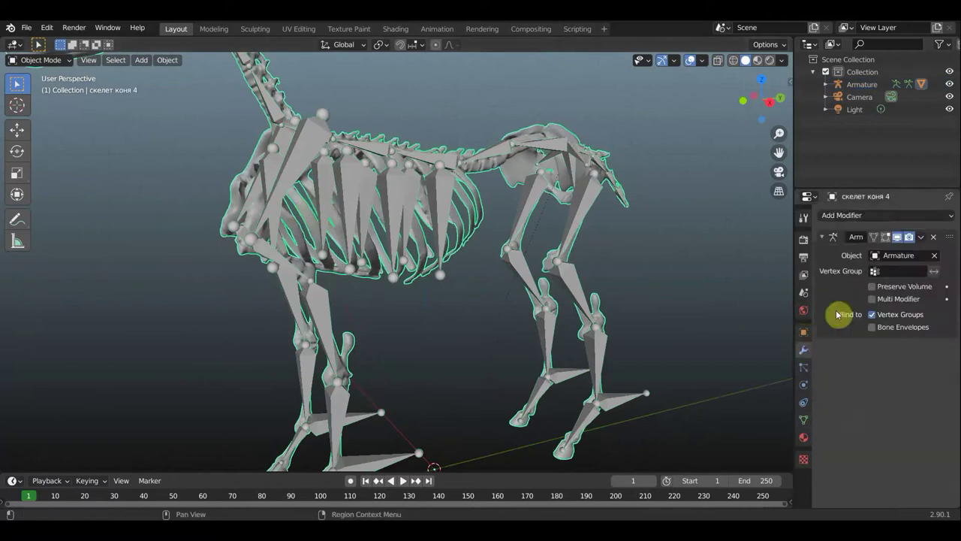
left_click(864, 216)
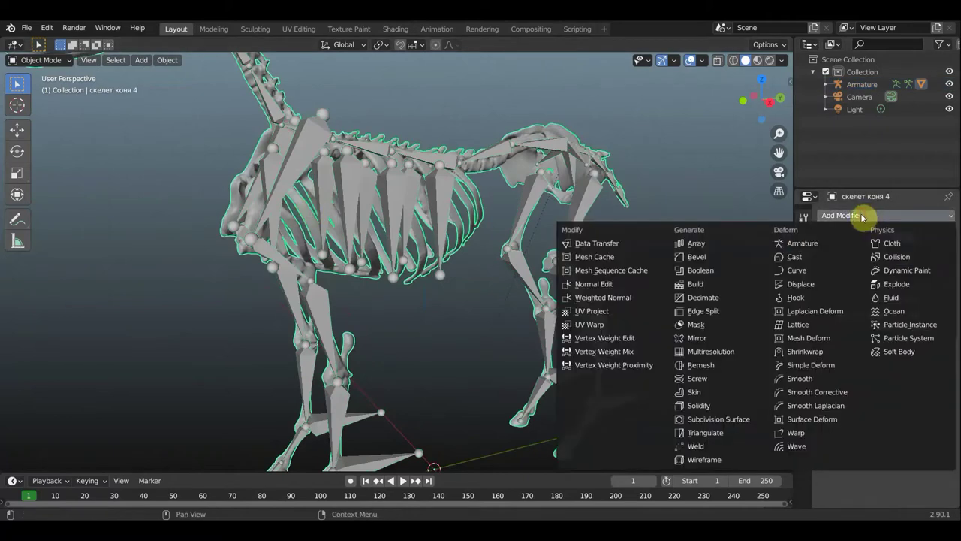
left_click(714, 299)
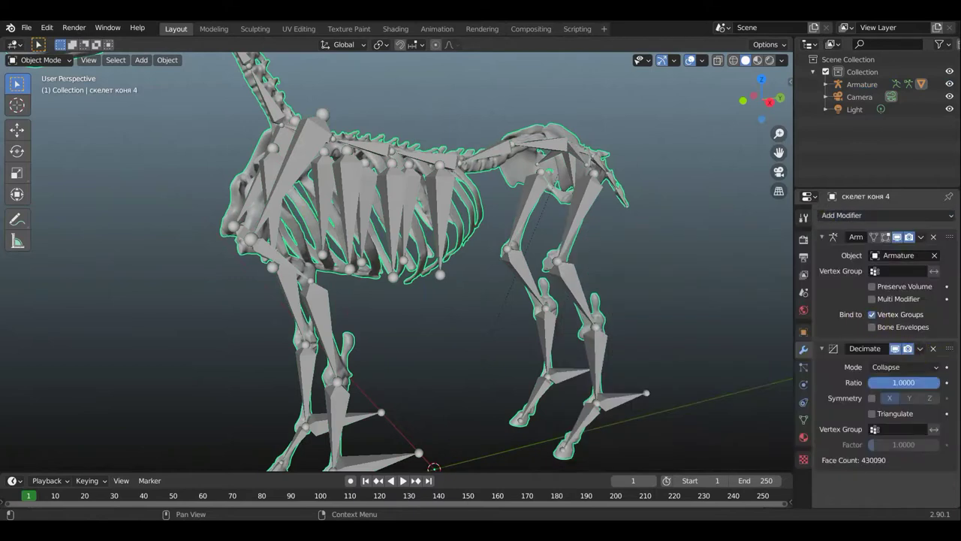
left_click_drag(912, 383, 908, 386)
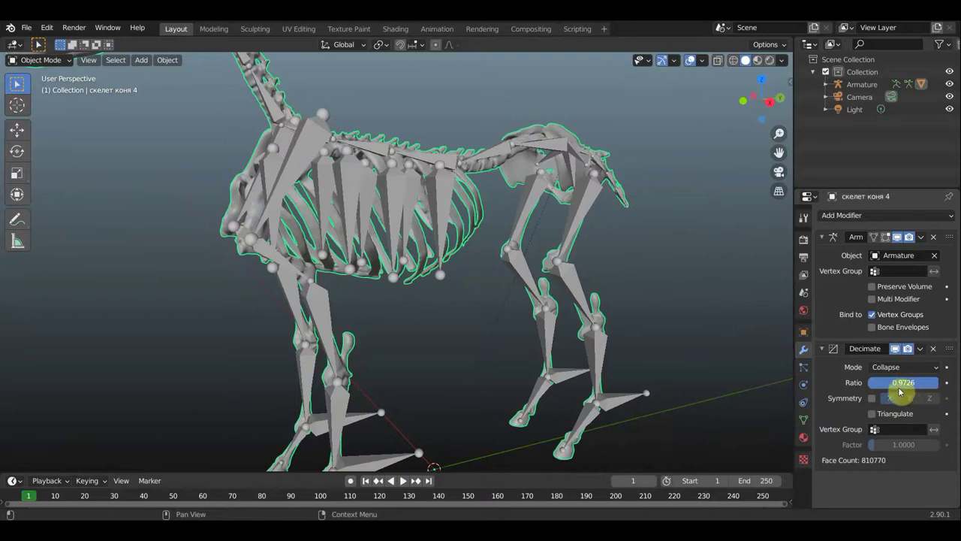
left_click_drag(900, 390, 869, 390)
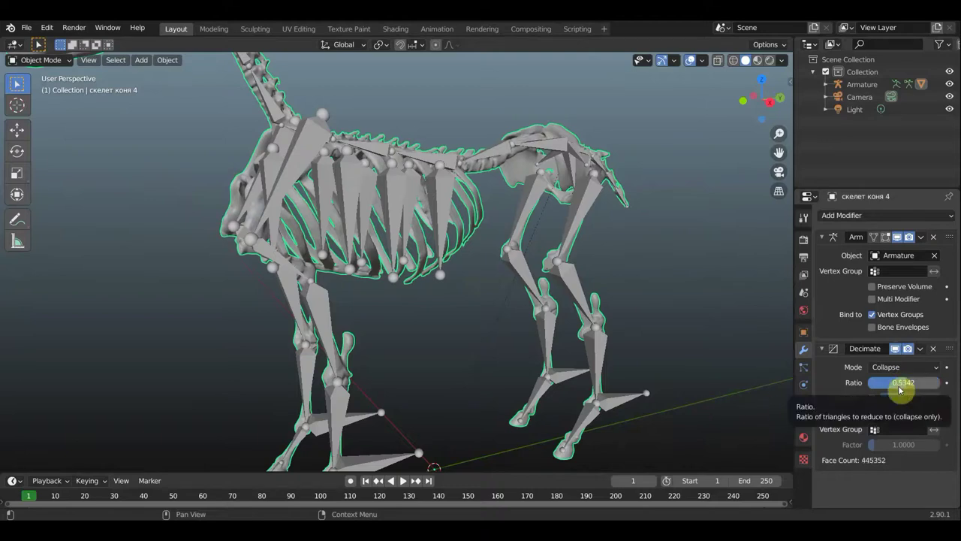
left_click(922, 349)
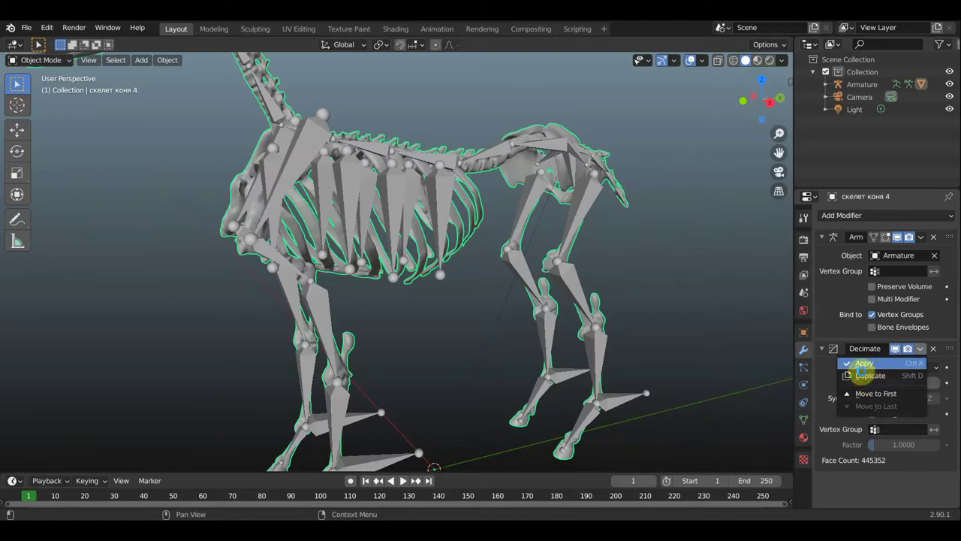
left_click(864, 365)
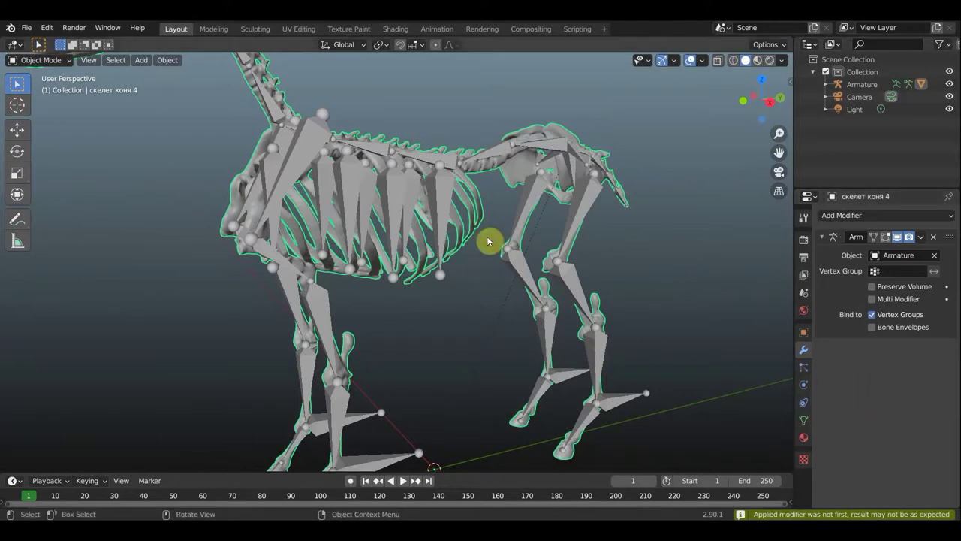
Add a Decimate modifier with ratio 0.1 to the skeleton mesh and apply it
left_click(735, 60)
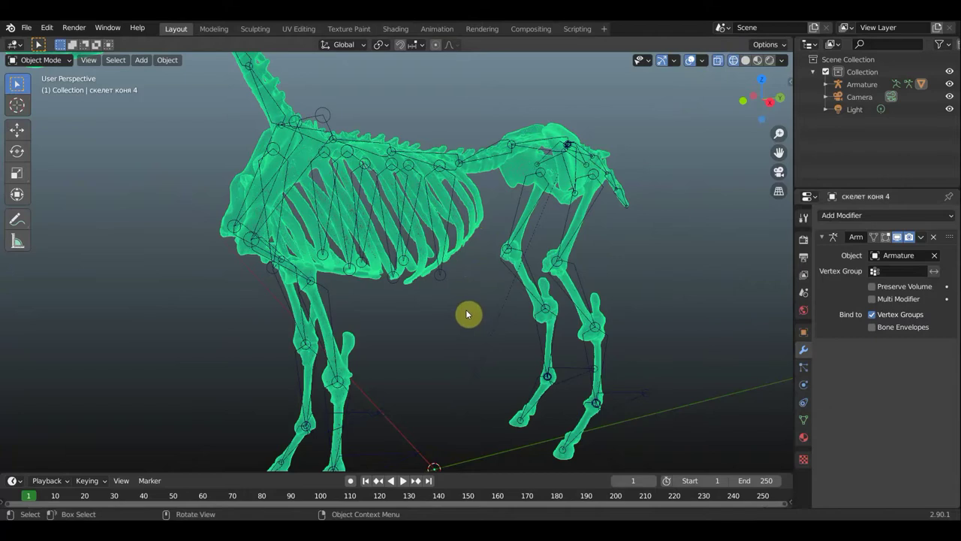
scroll(464, 314, "up", 5)
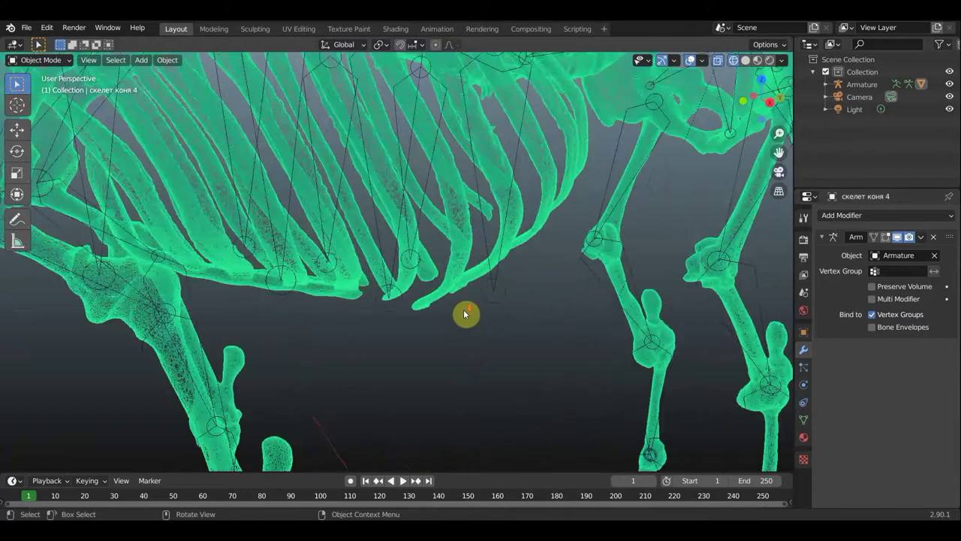
scroll(464, 314, "down", 4)
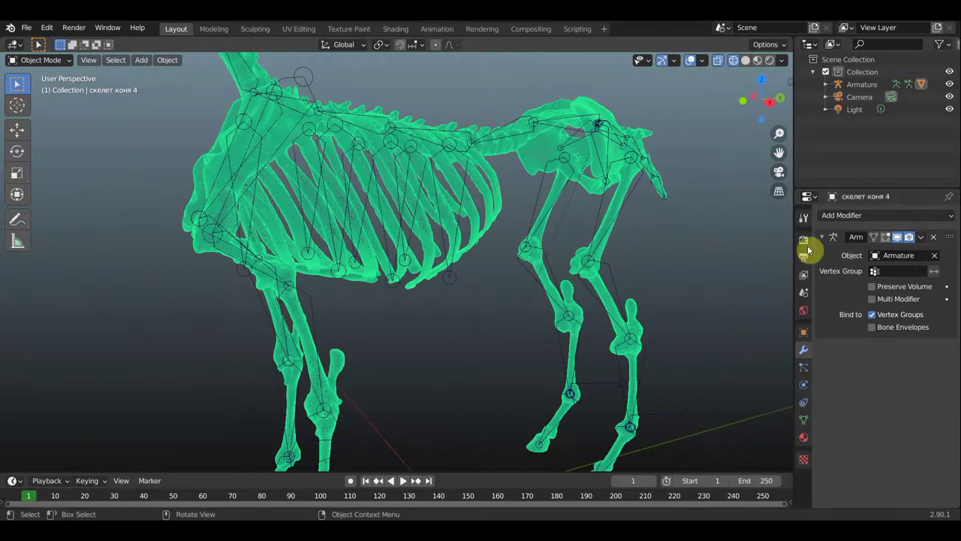
left_click(846, 215)
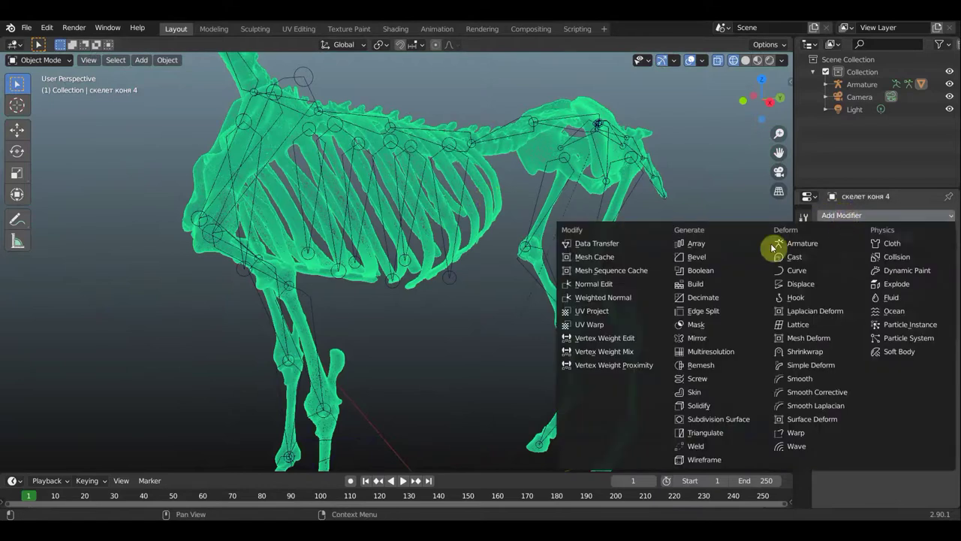
left_click(705, 297)
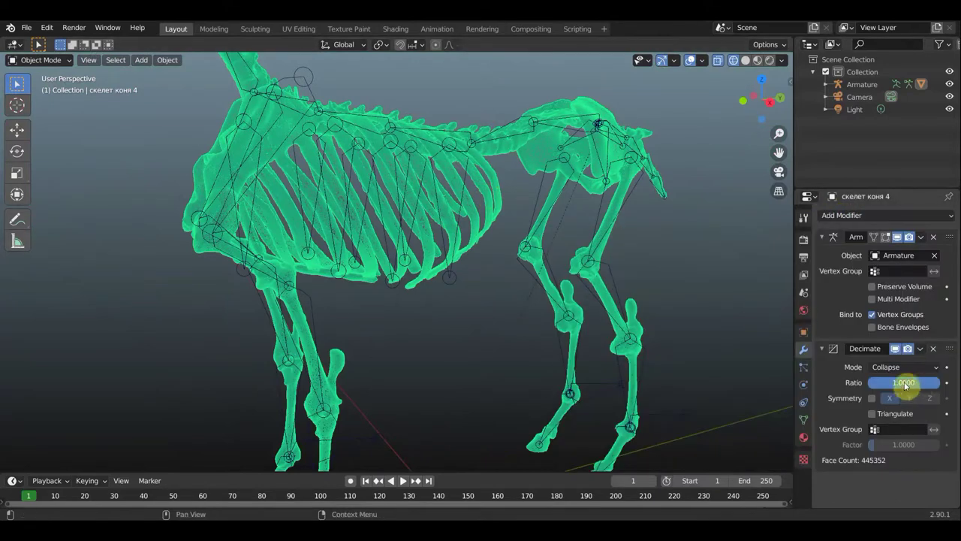
left_click(905, 383)
type("0.1000")
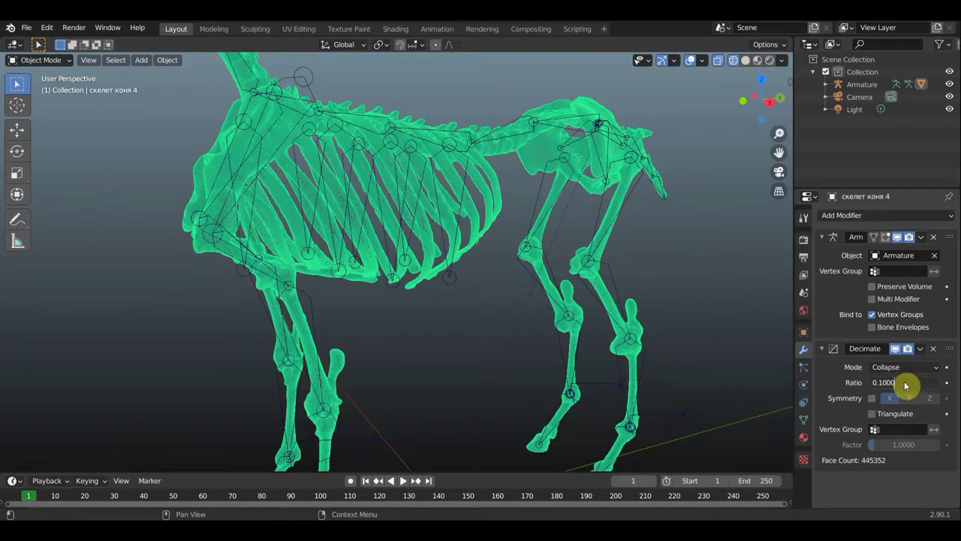
left_click(905, 384)
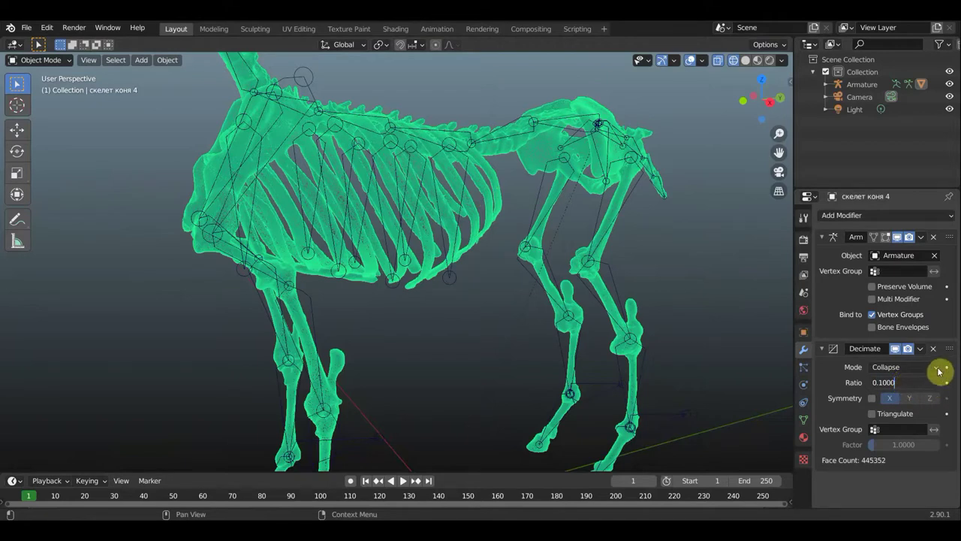
type("0.1411")
key("Return")
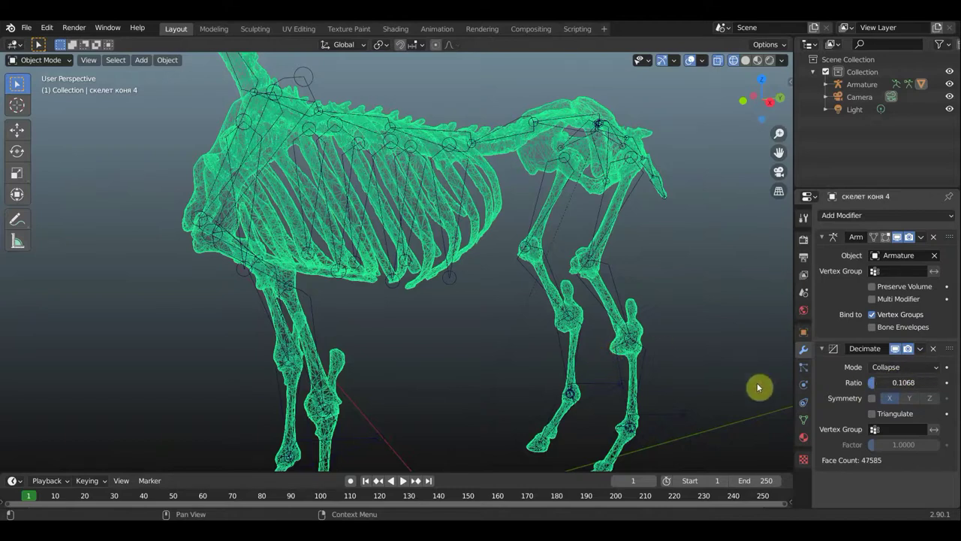
left_click(922, 351)
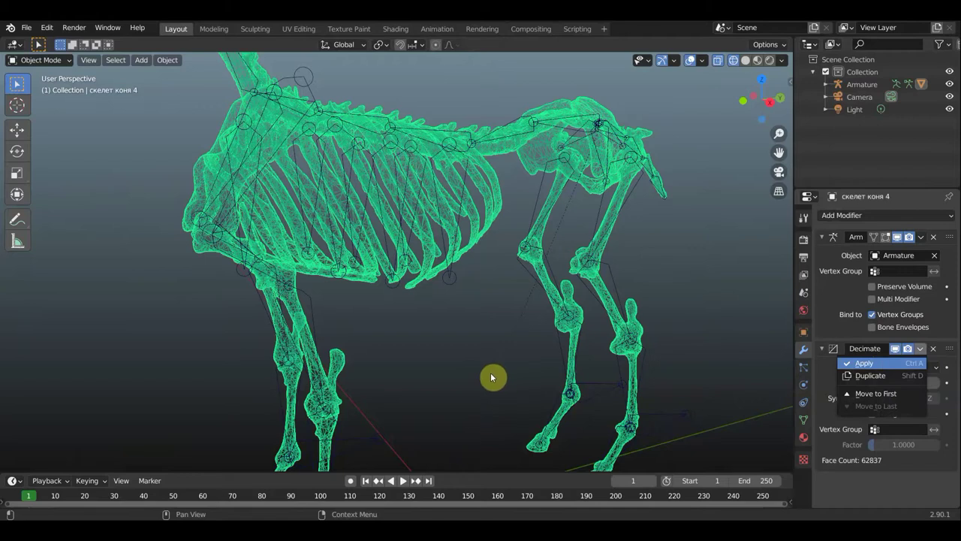
key("Return")
Switch to Solid shading, toggle the Armature's visibility off and on, and select the Armature
scroll(492, 373, "down", 5)
mouse_move(494, 375)
middle_mouse_down()
mouse_move(504, 373)
mouse_move(498, 350)
middle_mouse_up()
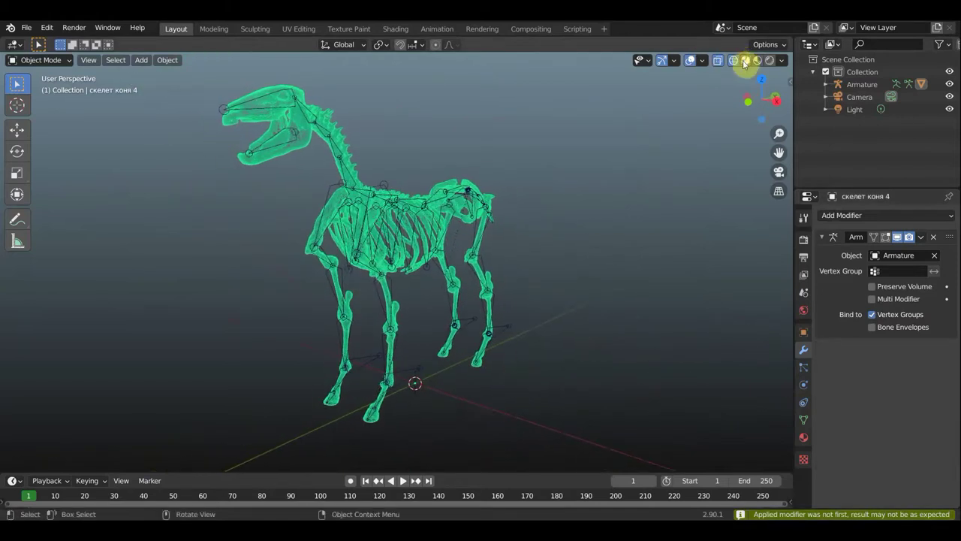
left_click(745, 60)
scroll(623, 172, "up", 2)
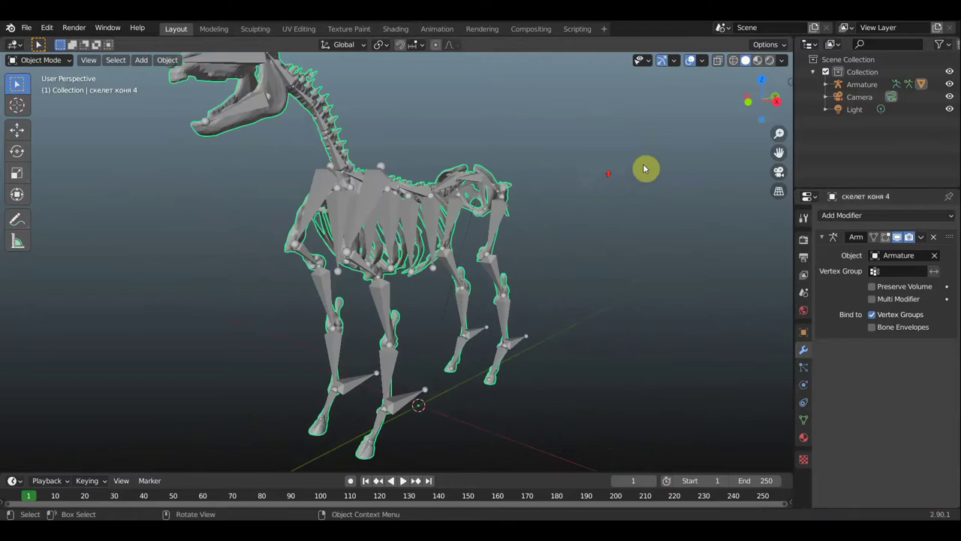
left_click(949, 84)
mouse_move(602, 242)
middle_mouse_down()
mouse_move(600, 260)
mouse_move(613, 259)
middle_mouse_up()
left_click(950, 84)
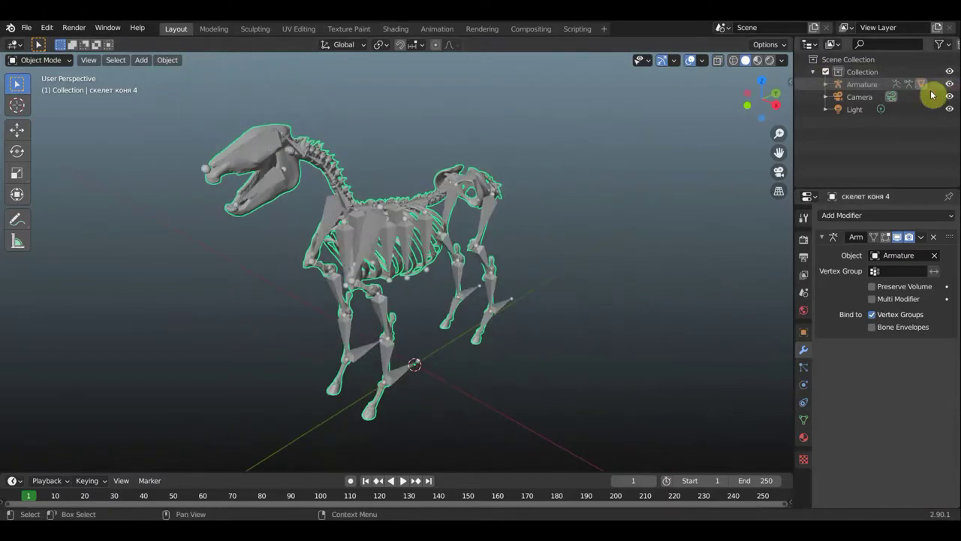
mouse_move(661, 230)
middle_mouse_down()
mouse_move(611, 213)
mouse_move(710, 239)
middle_mouse_up()
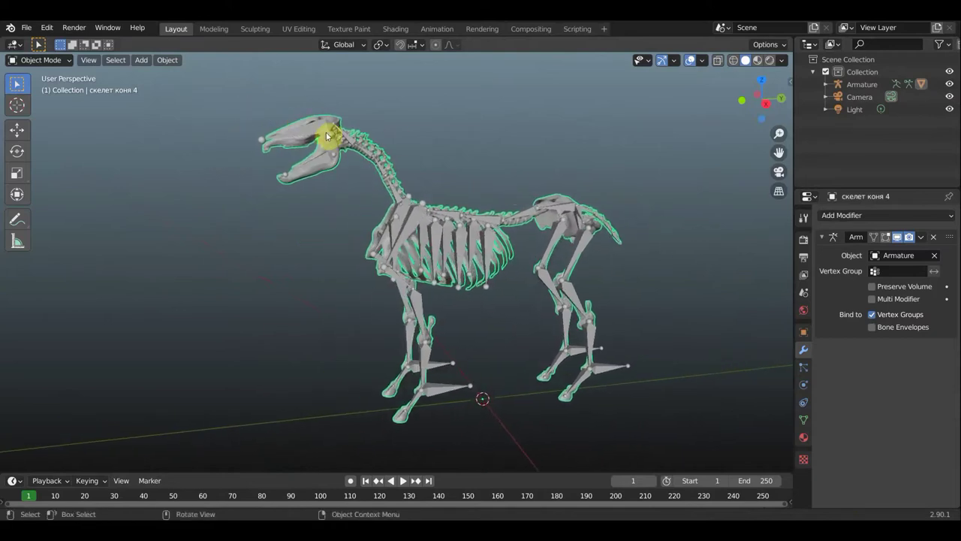
left_click(319, 131)
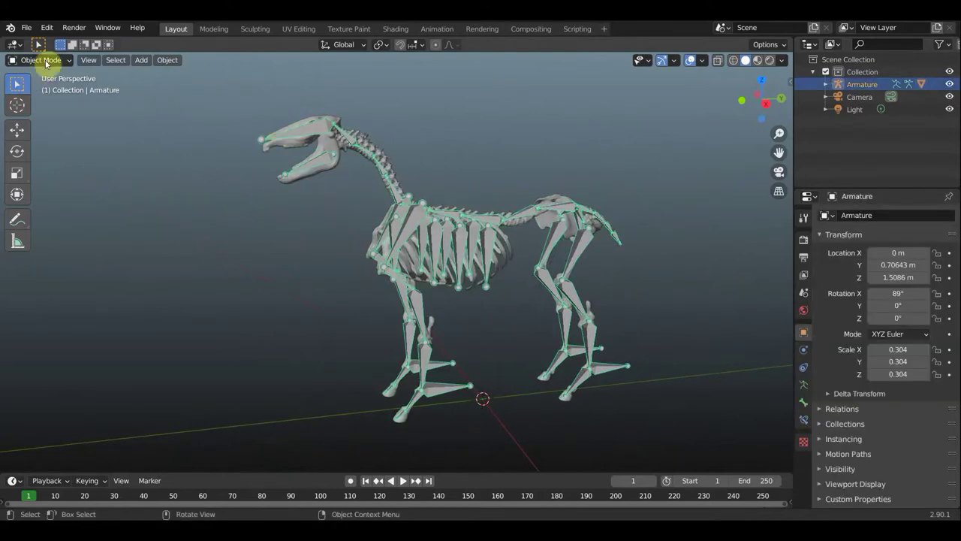
Switch the armature into Pose Mode
left_click(42, 60)
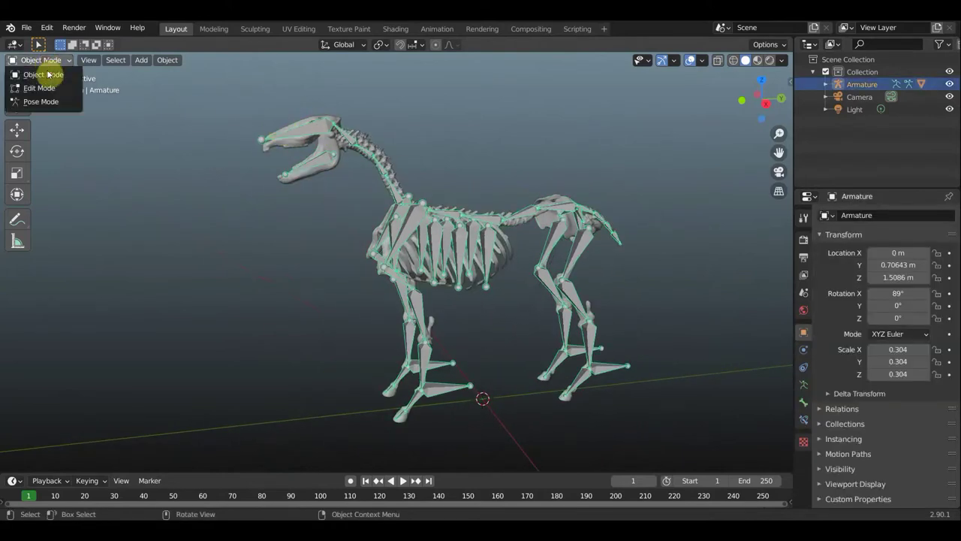
left_click(67, 104)
middle_click_drag(635, 199, 575, 165)
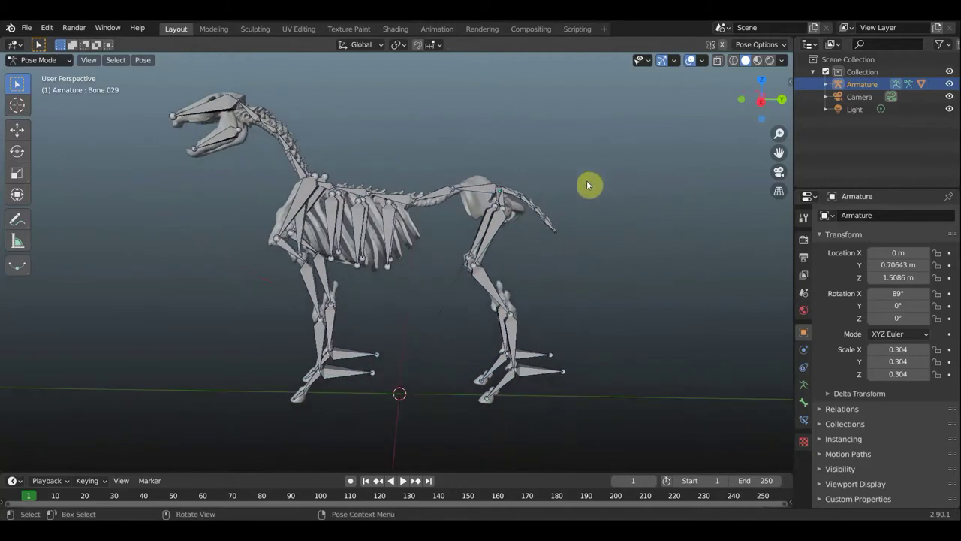
scroll(594, 239, "up", 2)
scroll(593, 242, "down", 1)
Select the hind foot bone together with the lower-leg bone above it
left_click(556, 371)
left_click(514, 341, "shift")
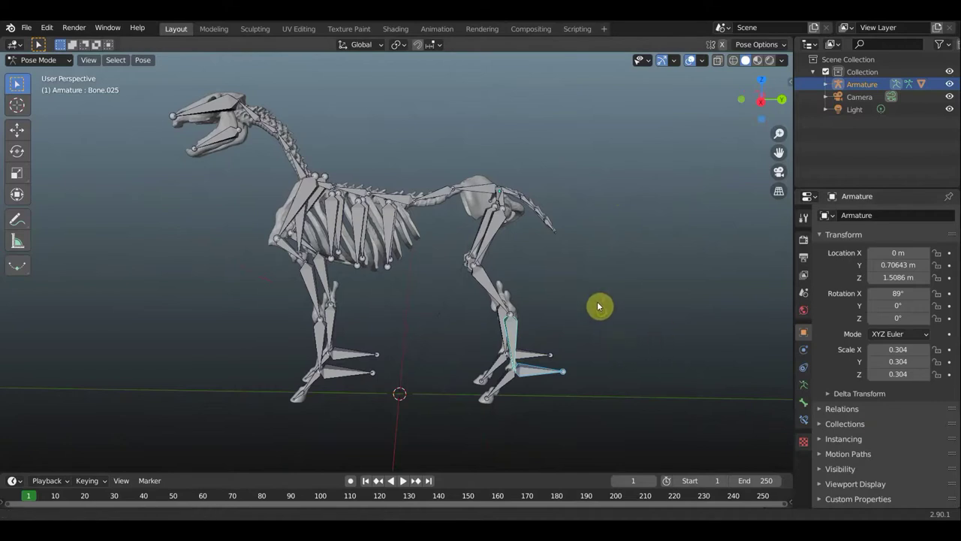
scroll(597, 304, "up", 2)
scroll(586, 293, "up", 4)
scroll(587, 293, "down", 2)
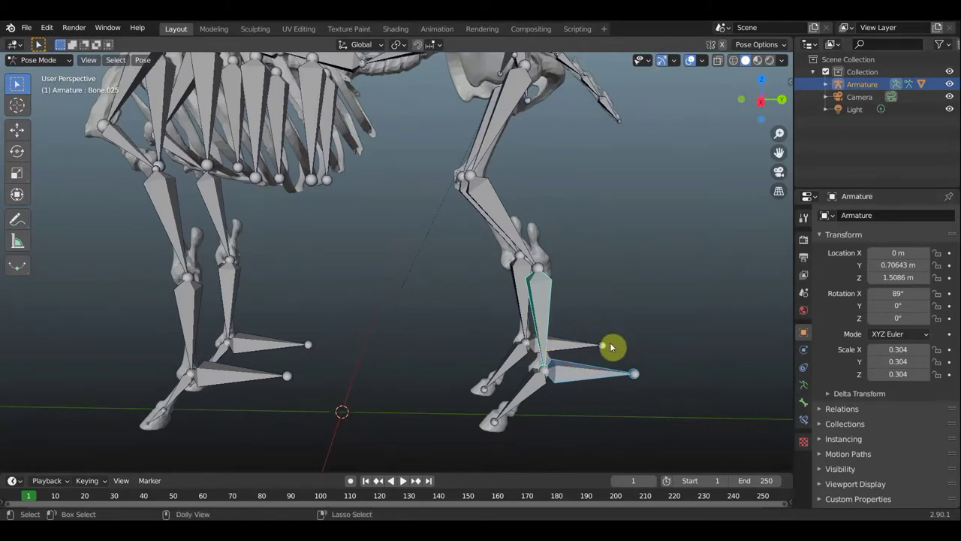
Give the hind lower-leg bone an Inverse Kinematics constraint with chain length 2
key("ctrl+shift+c")
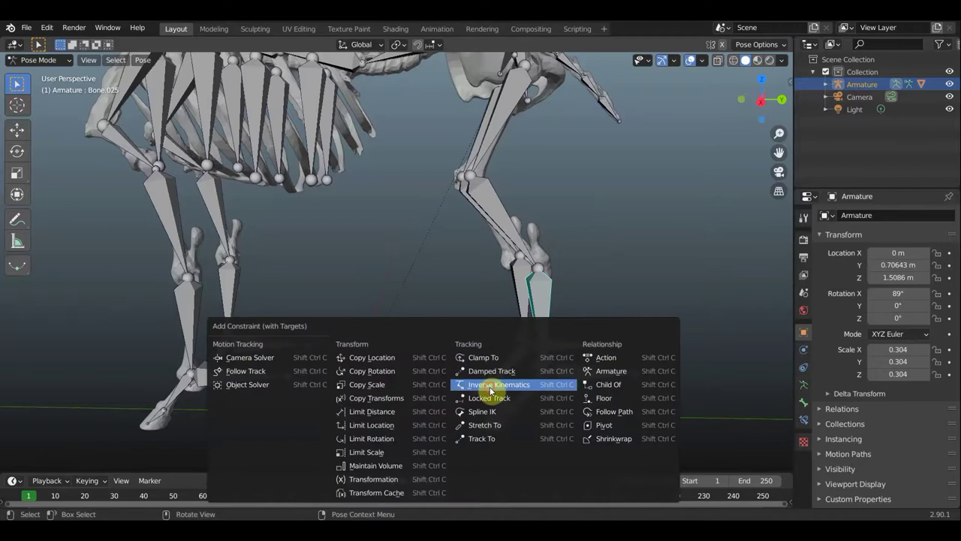
left_click(491, 390)
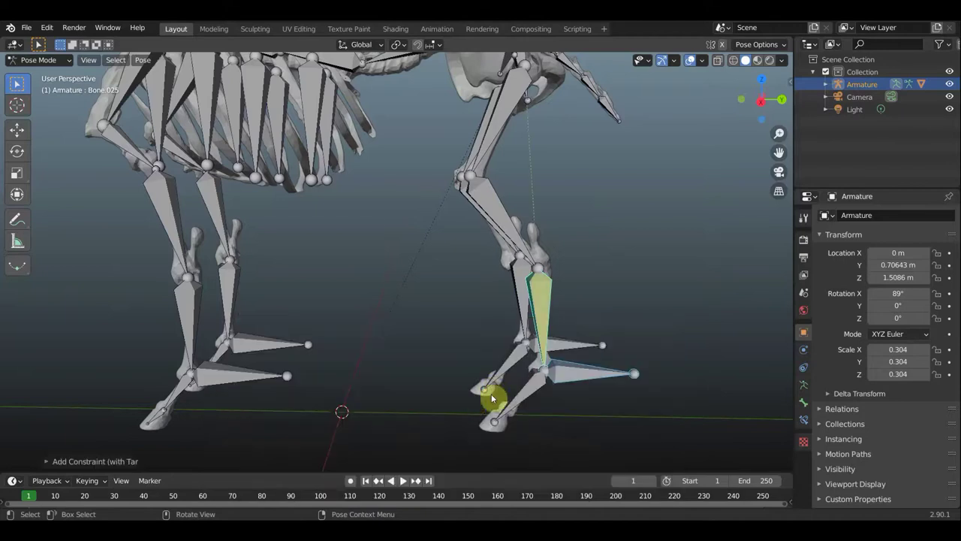
left_click(802, 436)
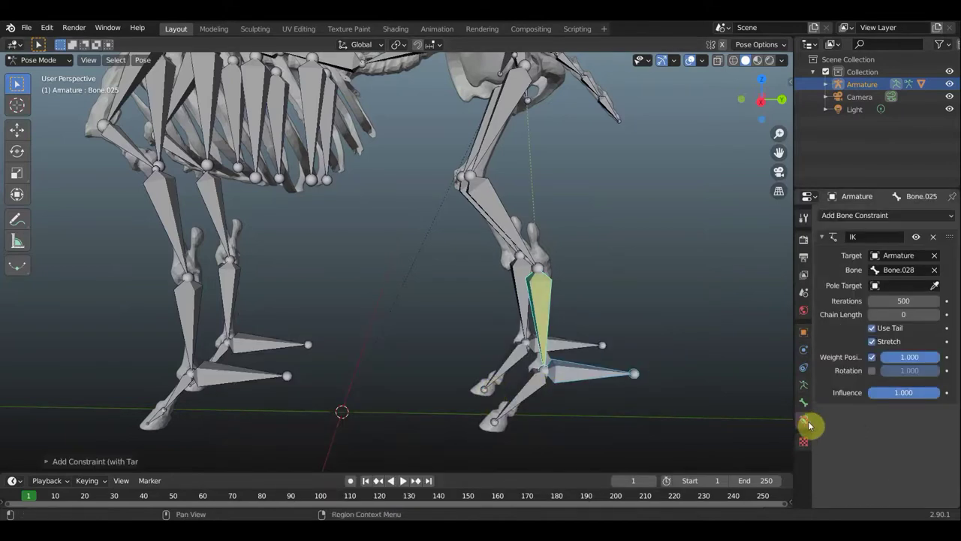
left_click(938, 314)
left_click(937, 315)
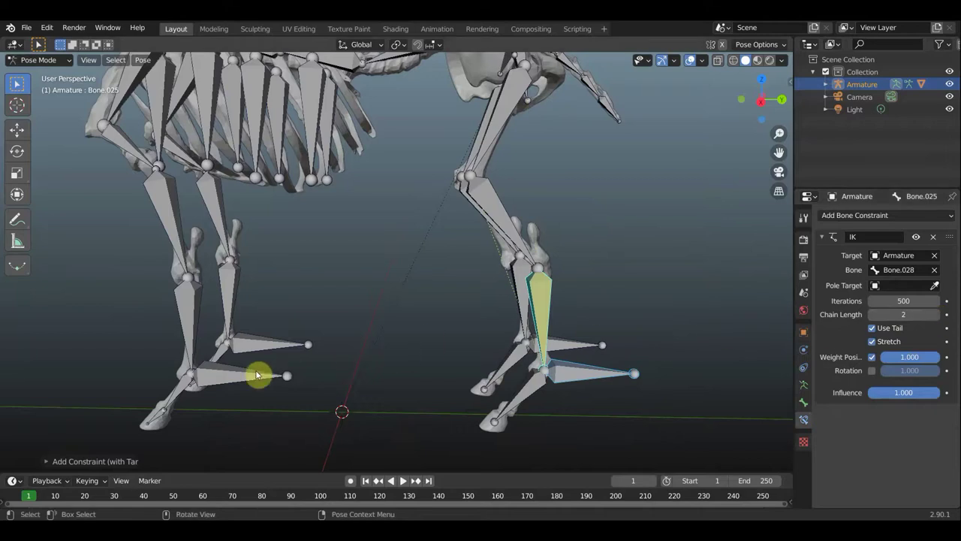
Add Inverse Kinematics constraints to both front shin bones, aimed at their feet
left_click(193, 344)
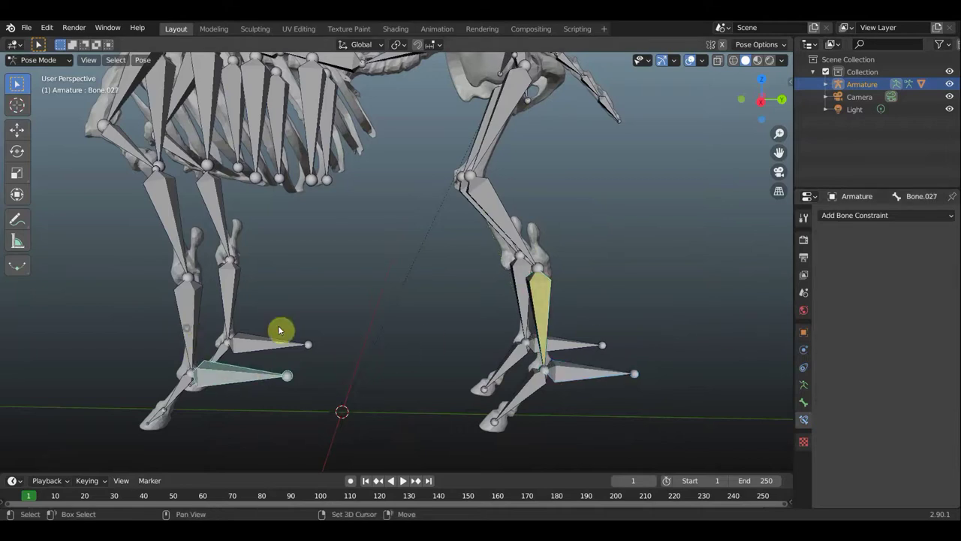
key("ctrl")
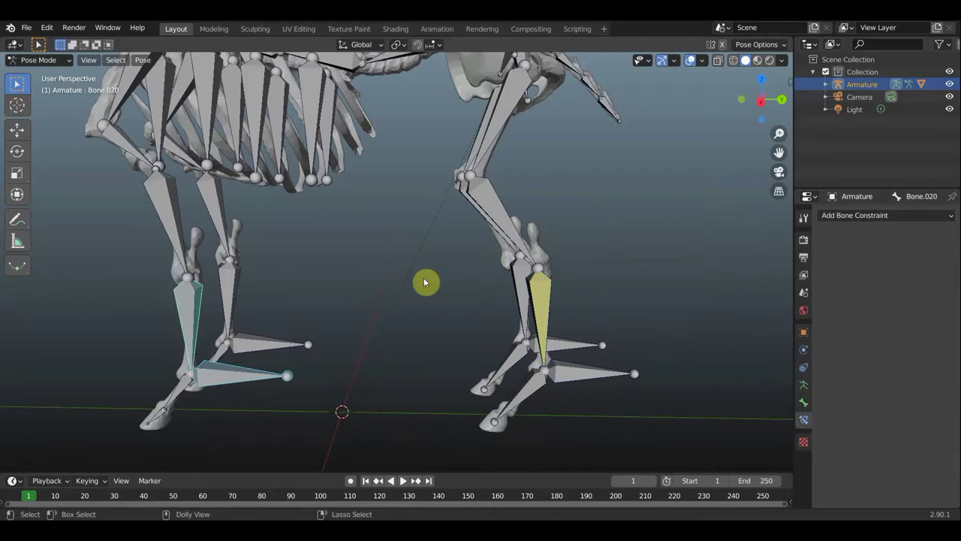
key("ctrl+shift+c")
left_click(405, 277)
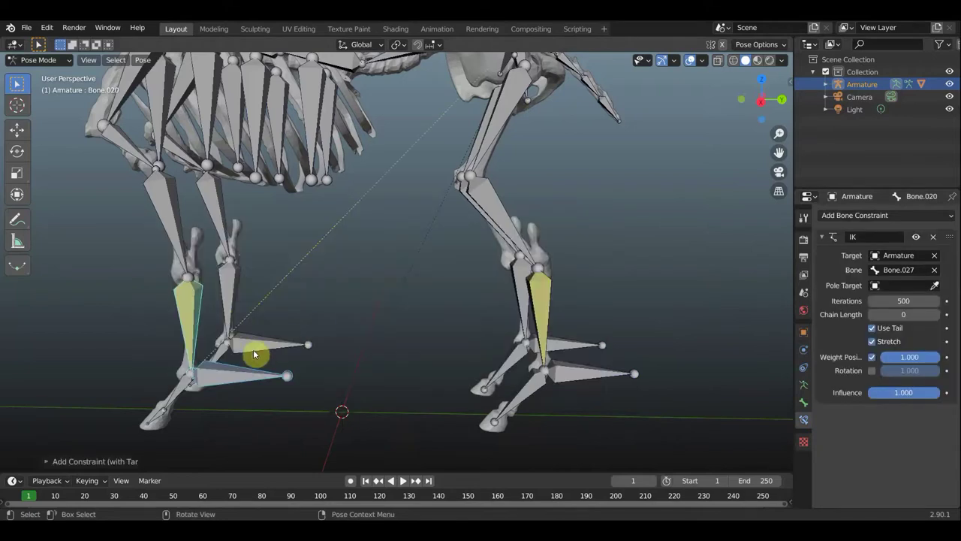
left_click(236, 324)
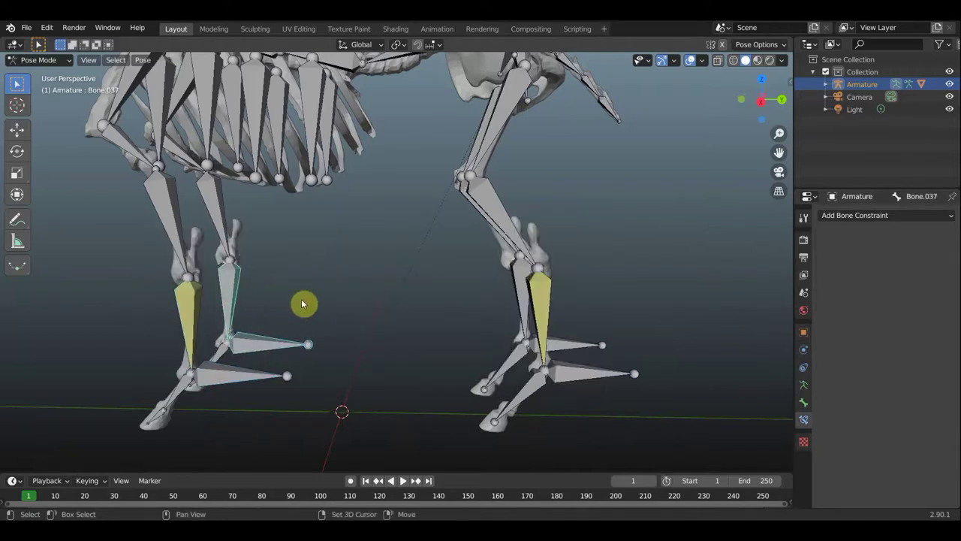
key("ctrl+shift+c")
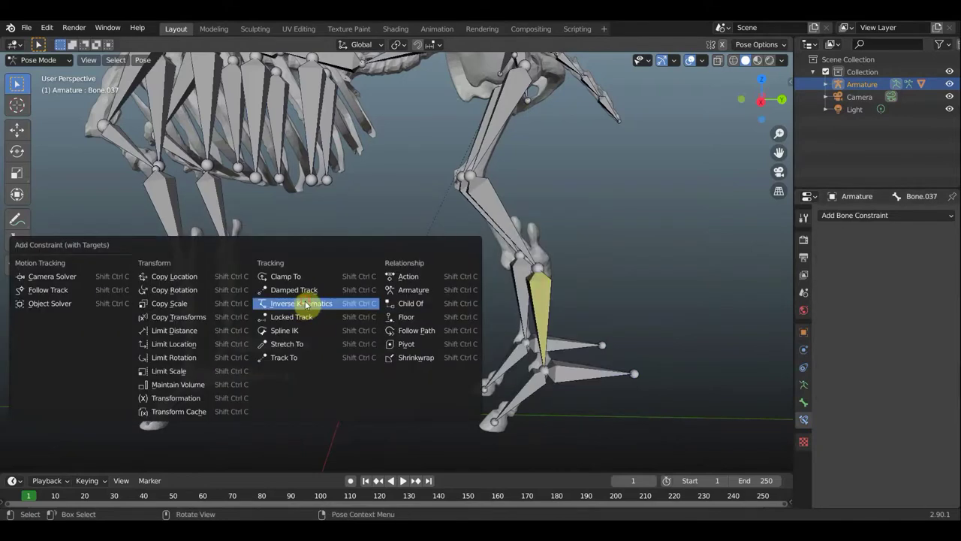
left_click(306, 305)
Add IK to the other hind shin, then set chain length 2 on it and both front shins
left_click(529, 331)
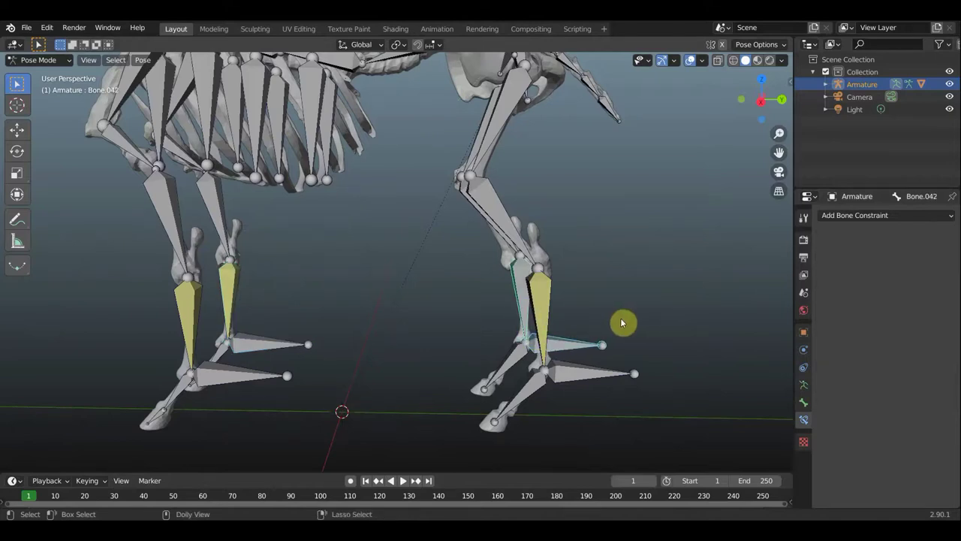
key("shift+ctrl+c")
left_click(567, 259)
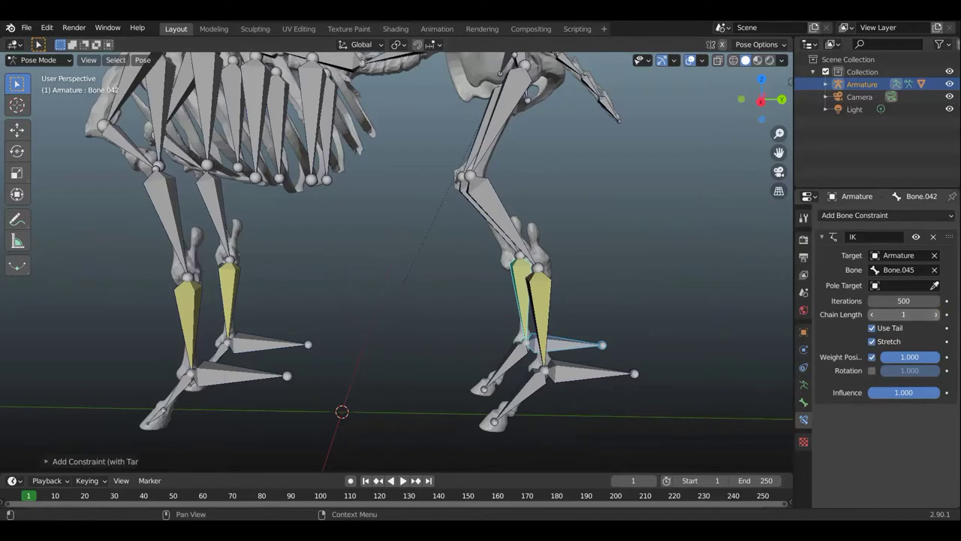
left_click(936, 314)
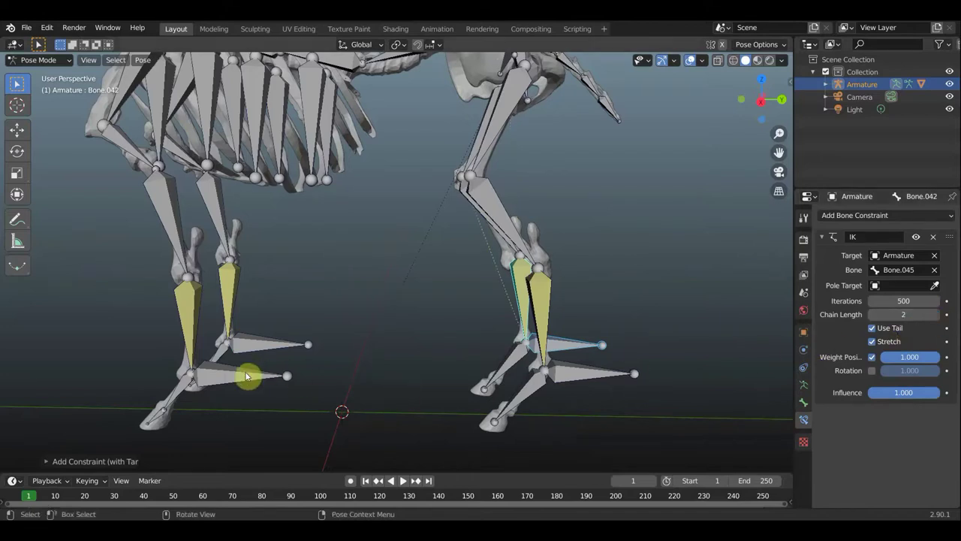
left_click(195, 343)
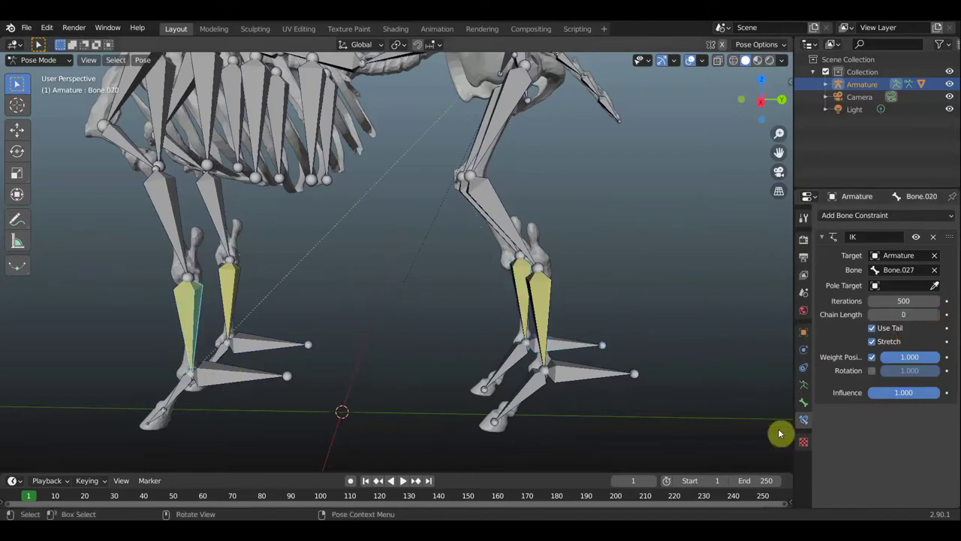
left_click(936, 315)
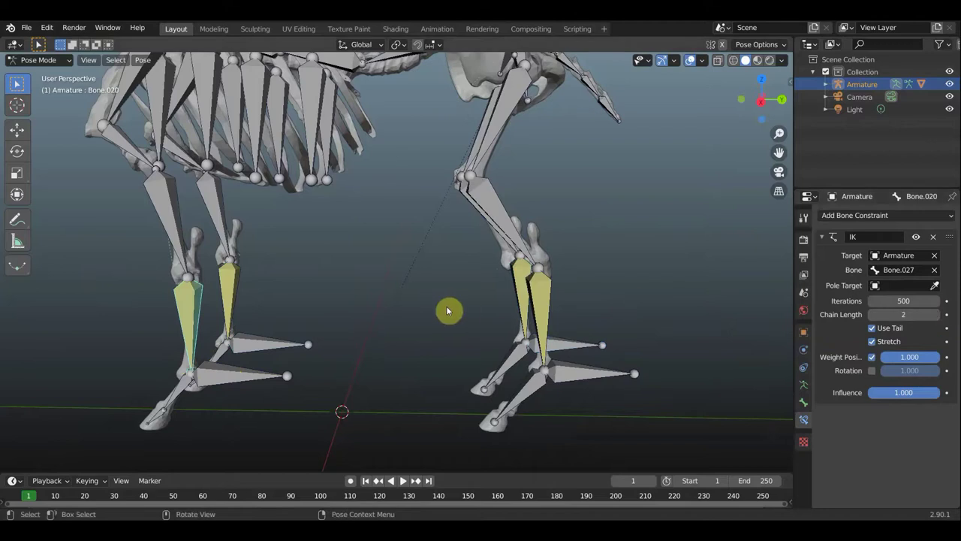
left_click(225, 288)
left_click(936, 315)
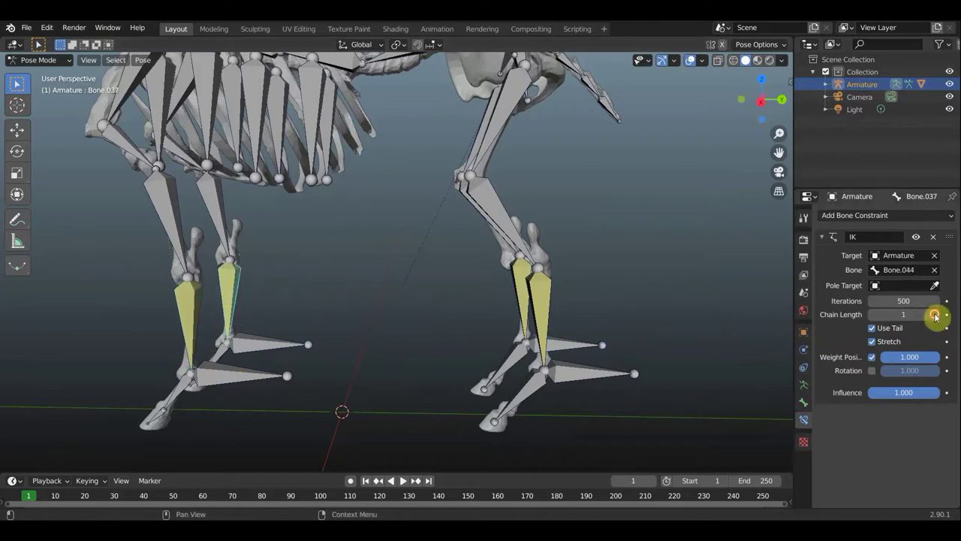
scroll(499, 334, "down", 3)
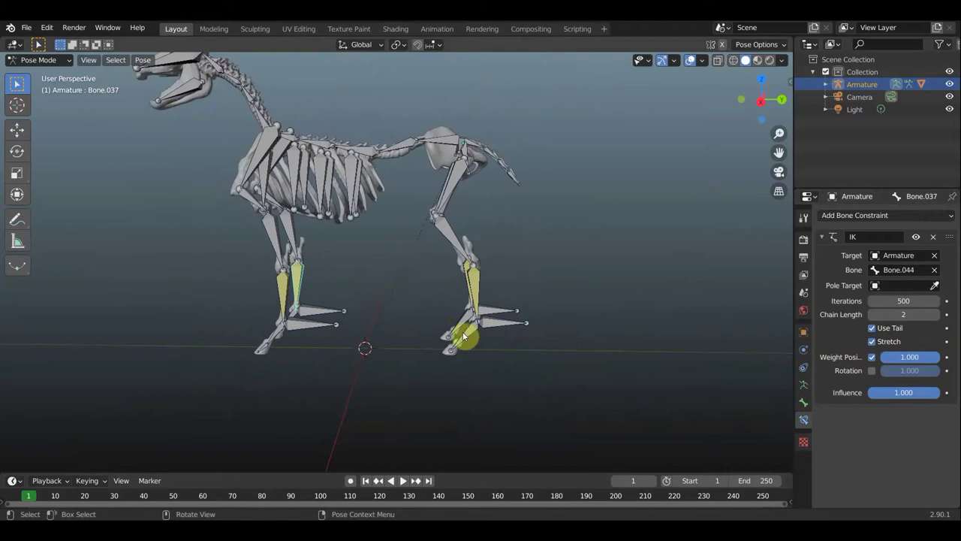
mouse_move(413, 333)
middle_mouse_down()
mouse_move(462, 350)
mouse_move(471, 367)
mouse_move(473, 344)
middle_mouse_up()
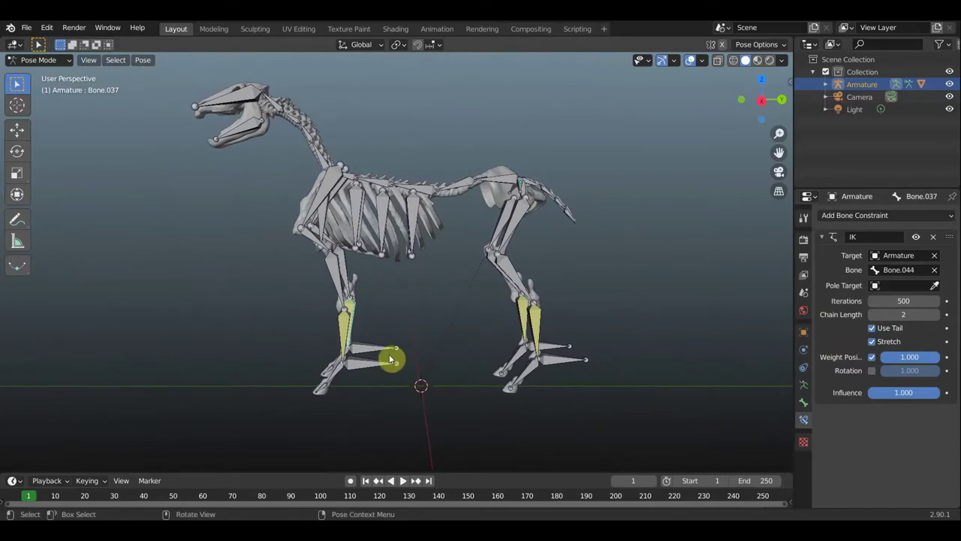
middle_click_drag(373, 359, 374, 363)
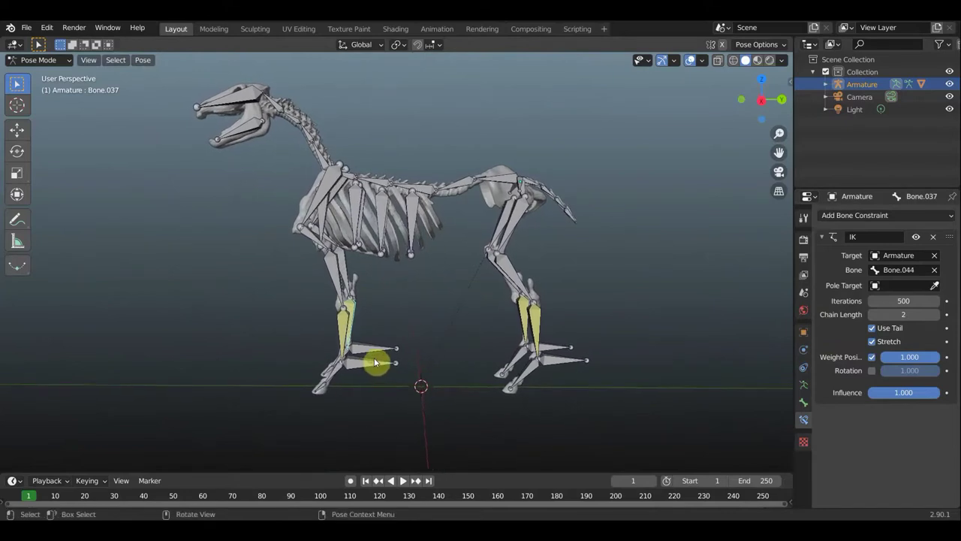
left_click(396, 364)
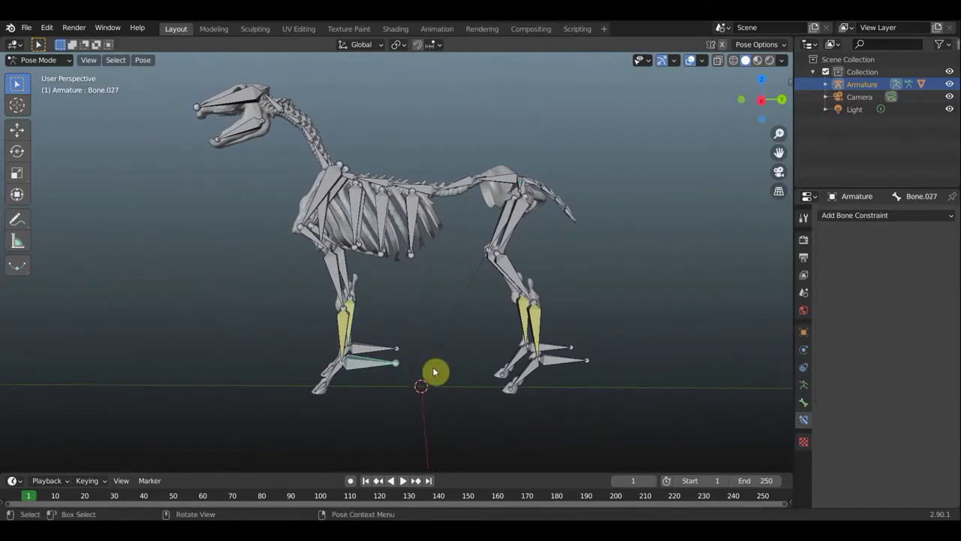
key("g")
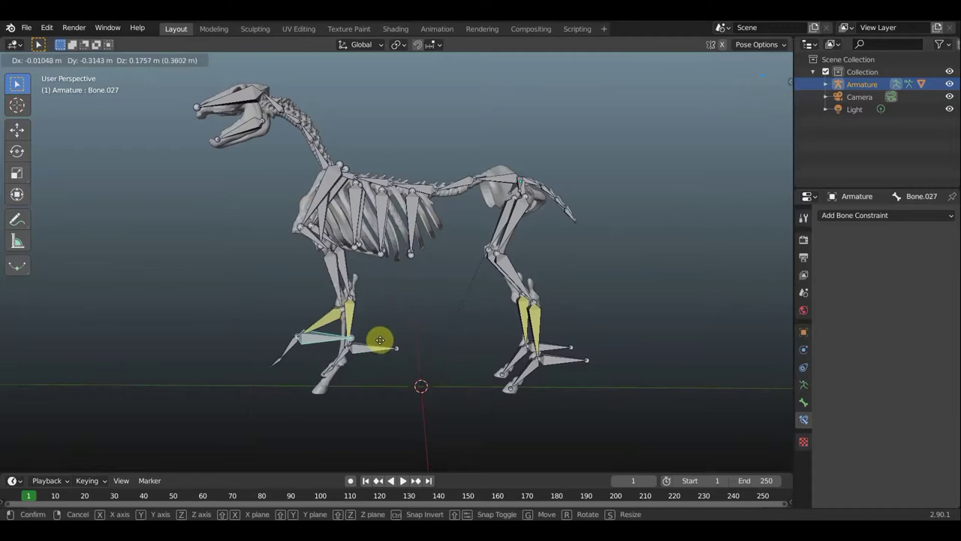
left_click(431, 369)
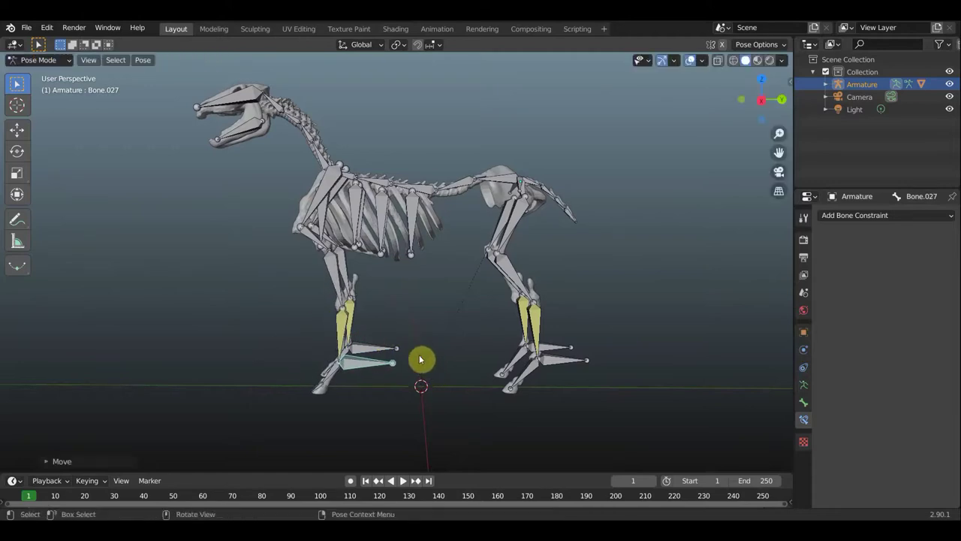
key("ctrl+z")
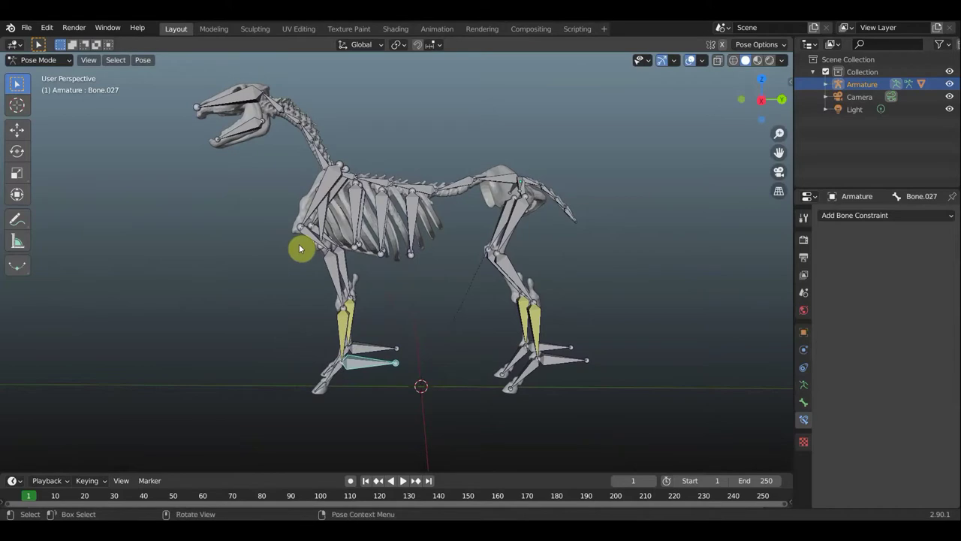
In Object Mode, parent the skeleton mesh to the armature With Automatic Weights
left_click(46, 60)
left_click(57, 73)
scroll(433, 211, "up", 2)
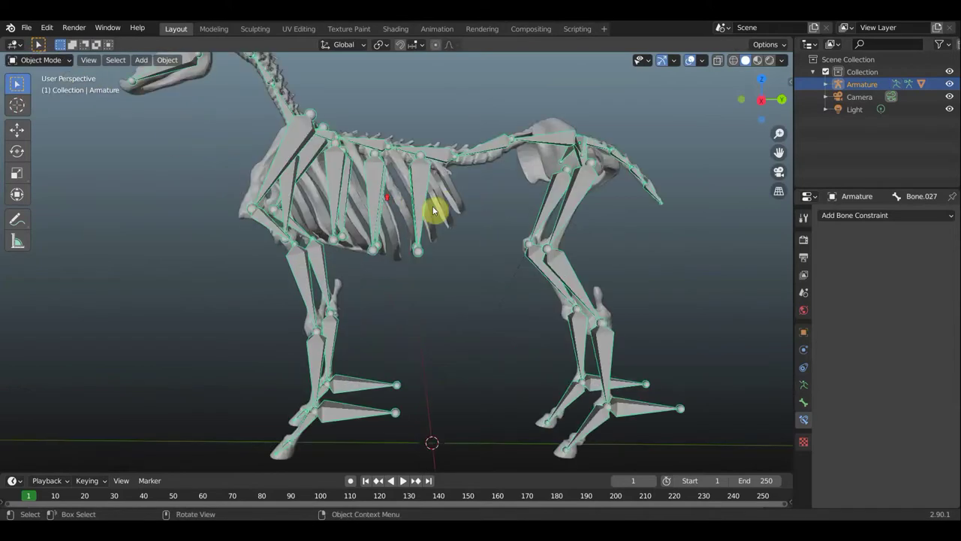
left_click(454, 199)
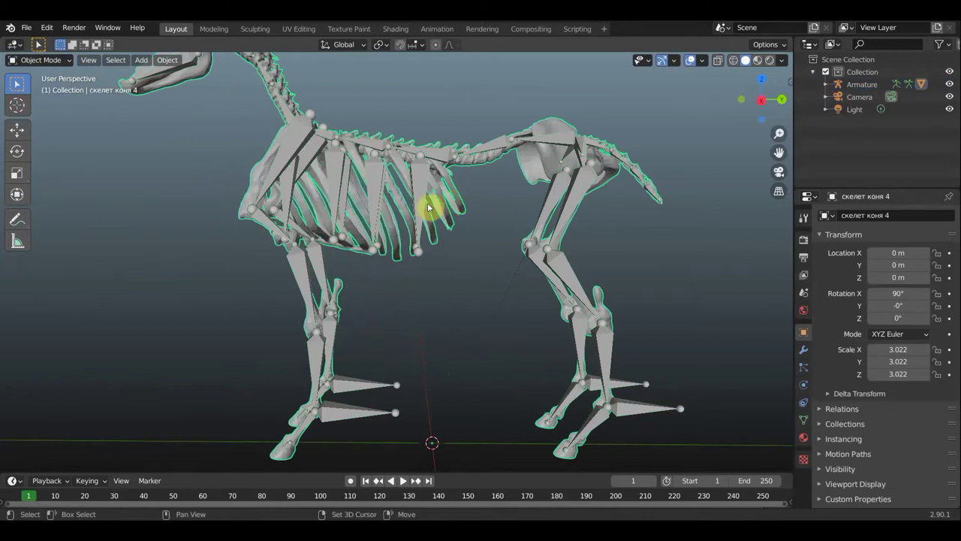
left_click(425, 203)
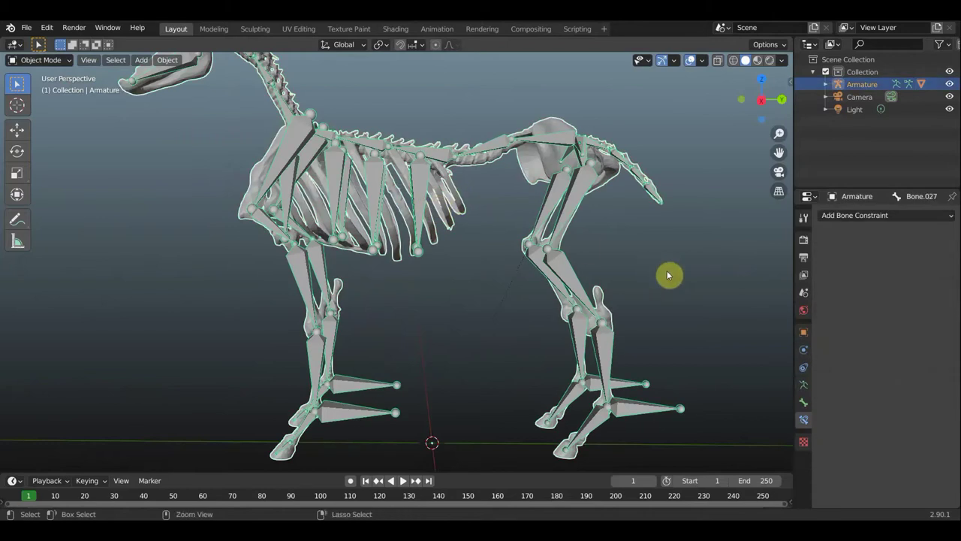
key("ctrl+p")
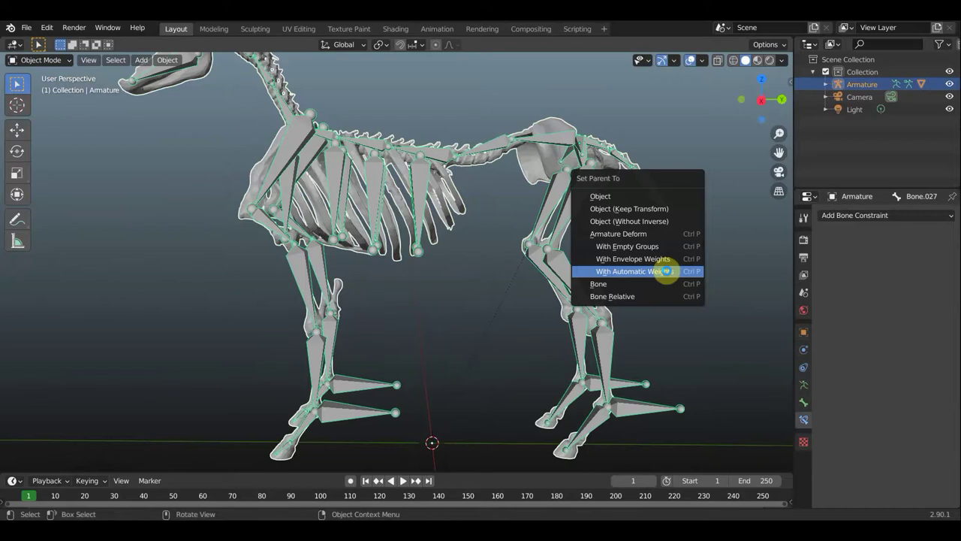
left_click(660, 277)
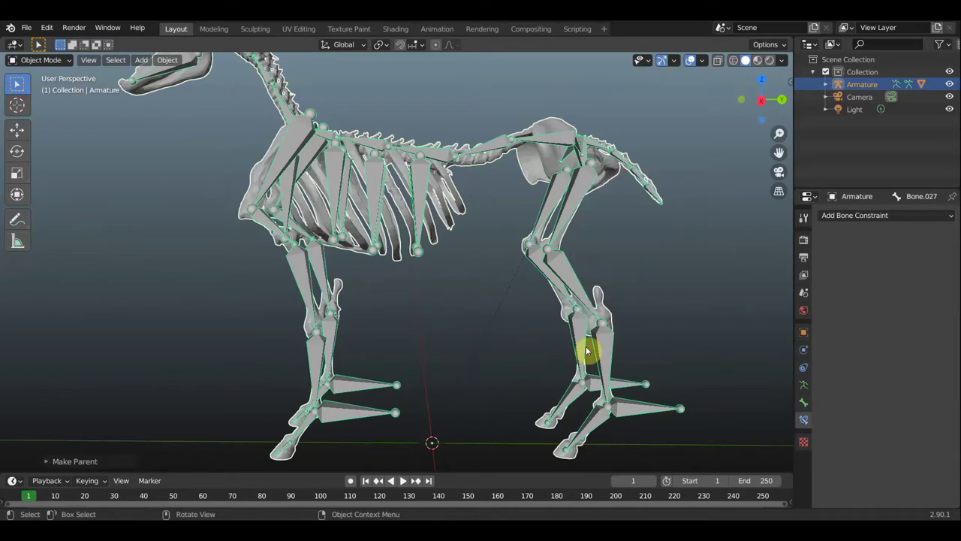
scroll(284, 250, "down", 2)
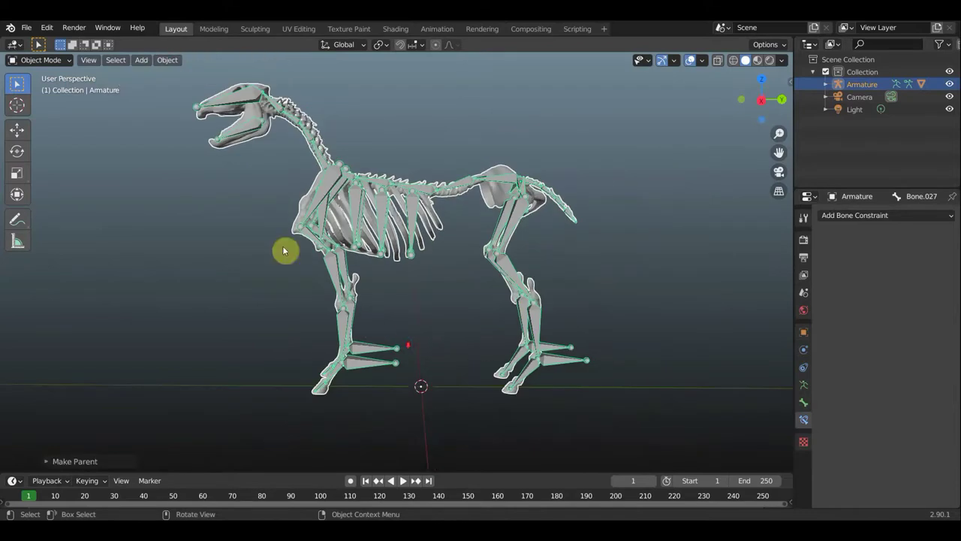
Select the mesh, then make the armature the active object again
left_click(39, 60)
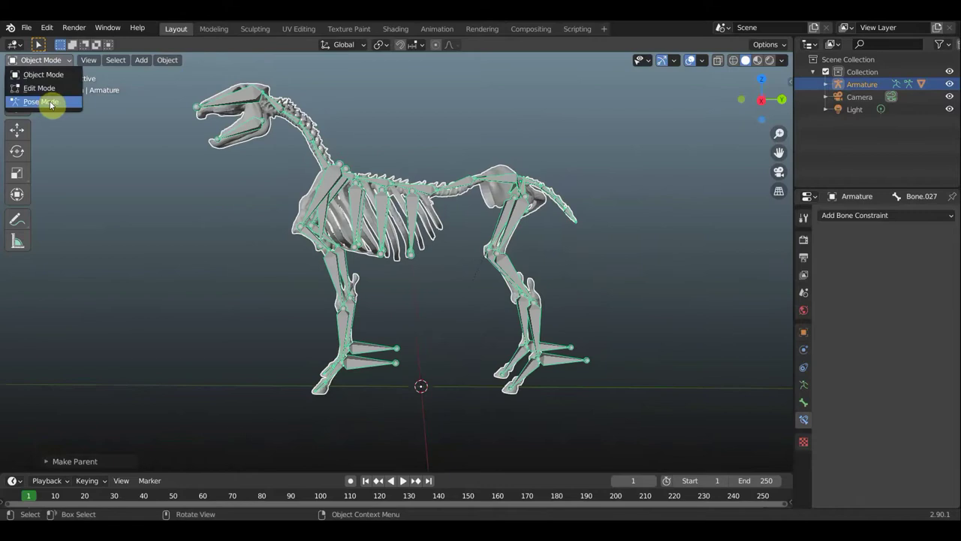
left_click(386, 216)
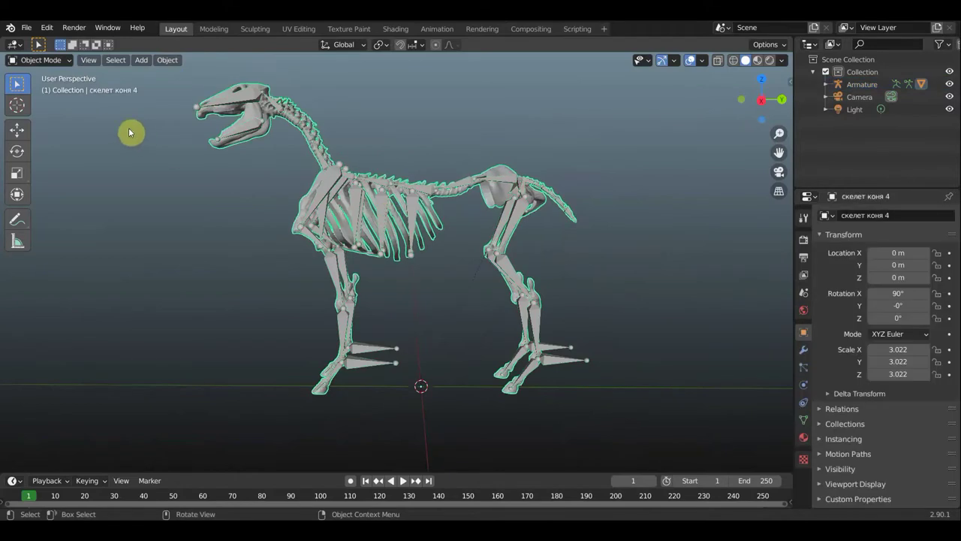
left_click(64, 60)
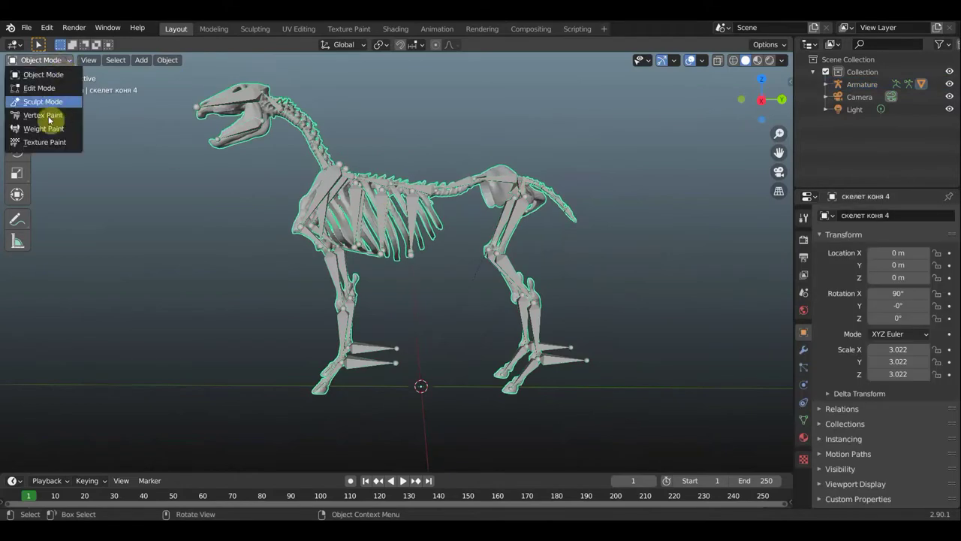
left_click(245, 126)
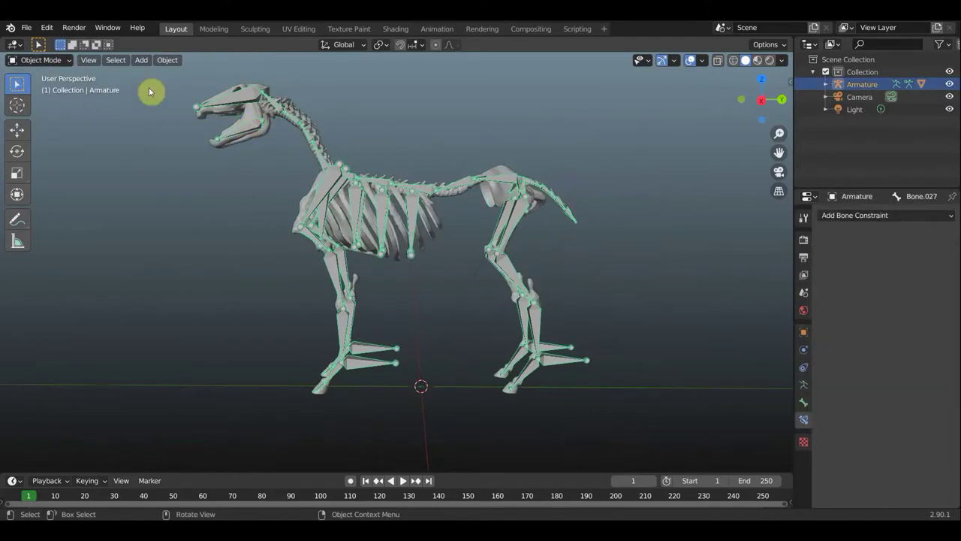
left_click(66, 60)
In Pose Mode, test-move the front foot and hip bones, then undo the moves
left_click(47, 102)
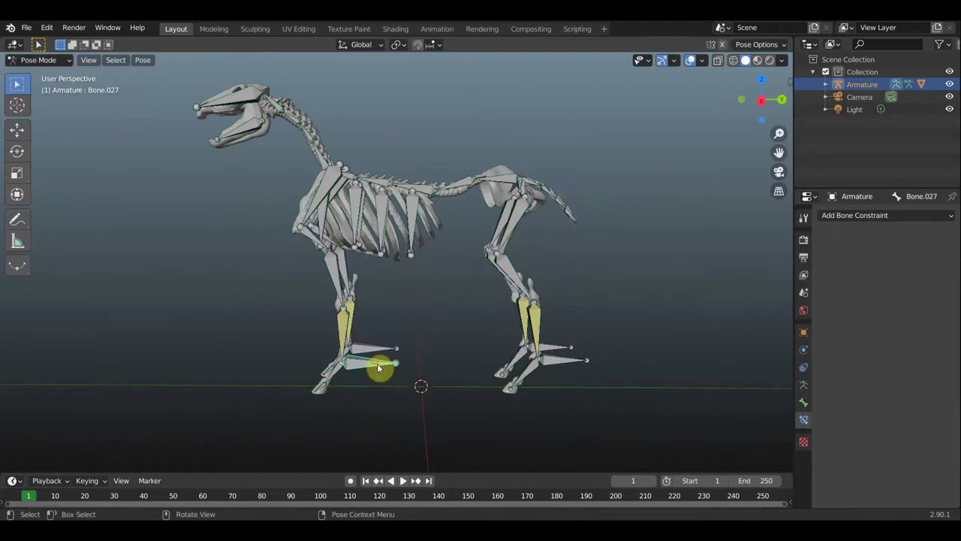
key("g")
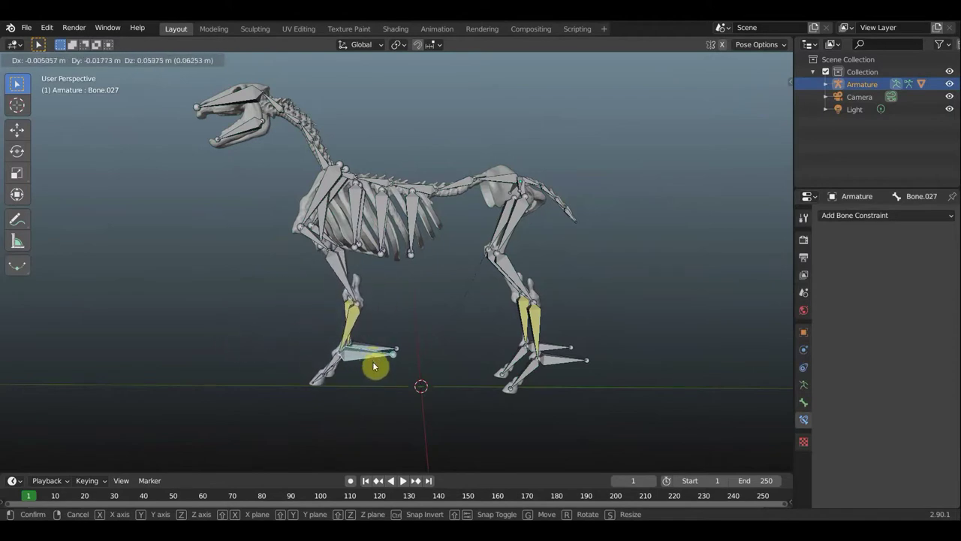
left_click(374, 360)
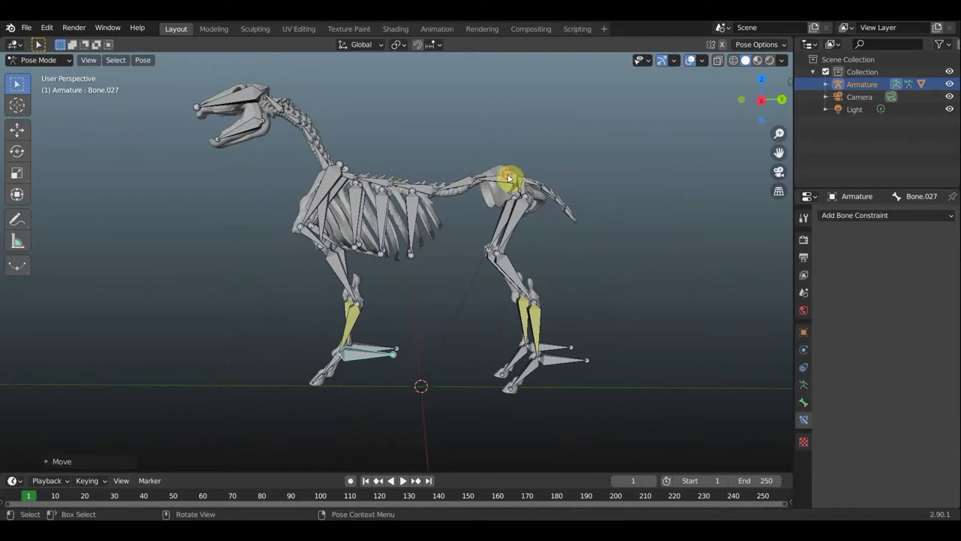
key("g")
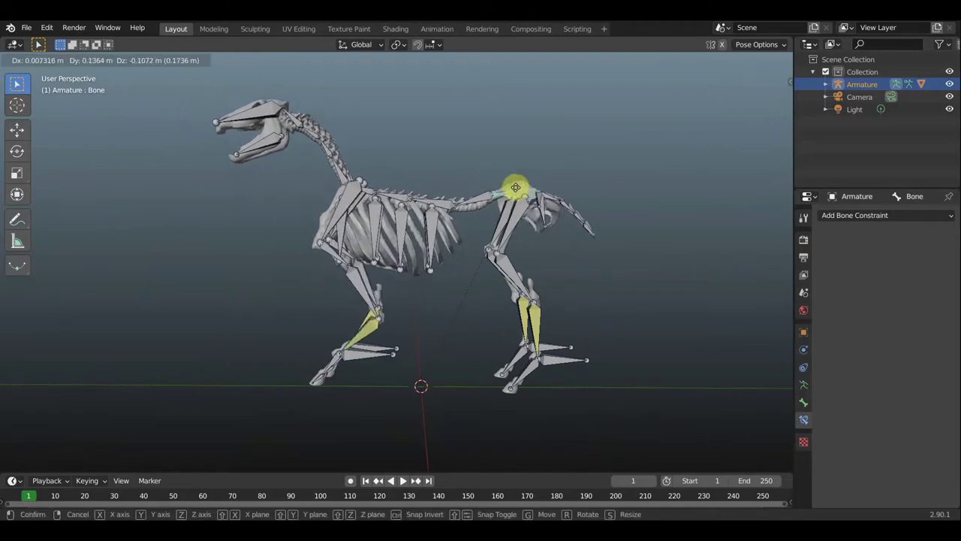
left_click(504, 180)
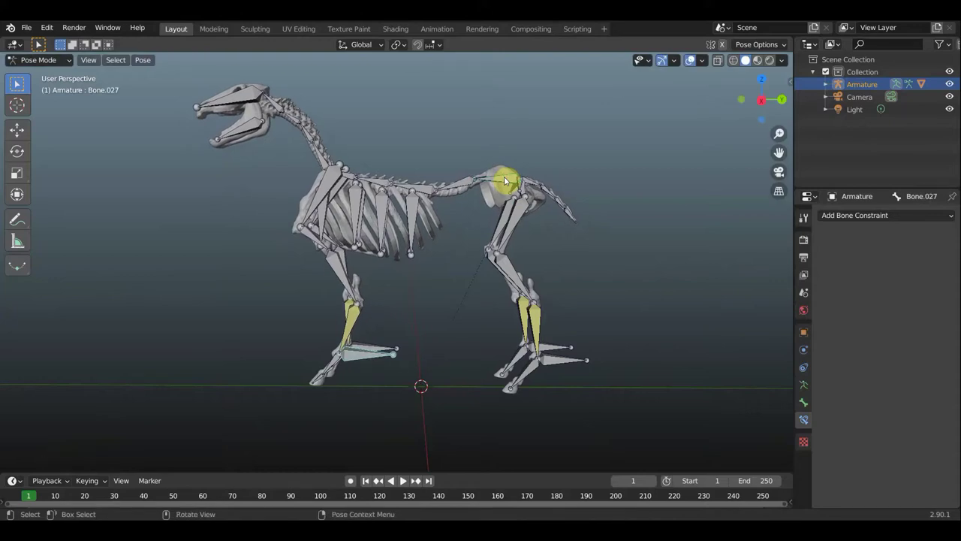
key("ctrl+z")
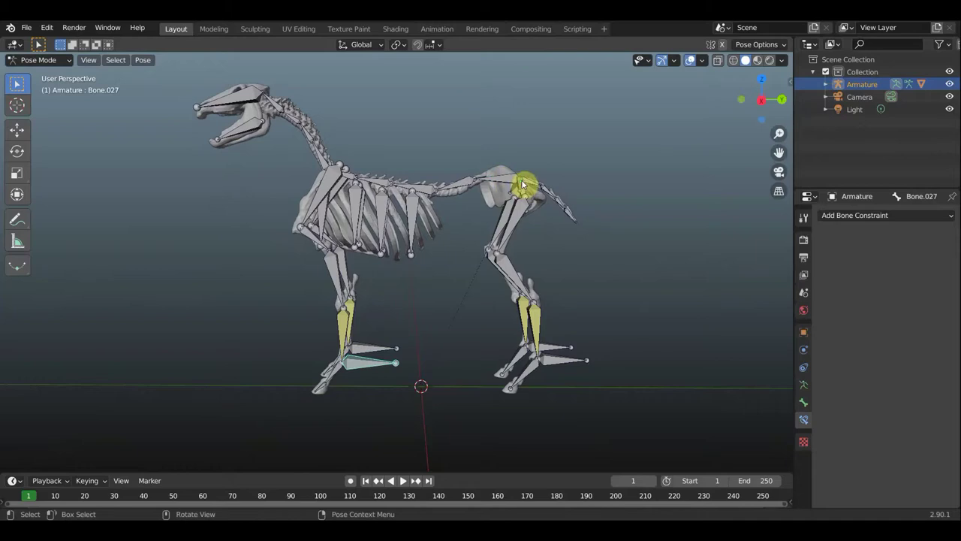
Rotate two tail bones to curve the tail downward and inspect the deformed skeleton
scroll(556, 191, "up", 3)
scroll(508, 283, "up", 2)
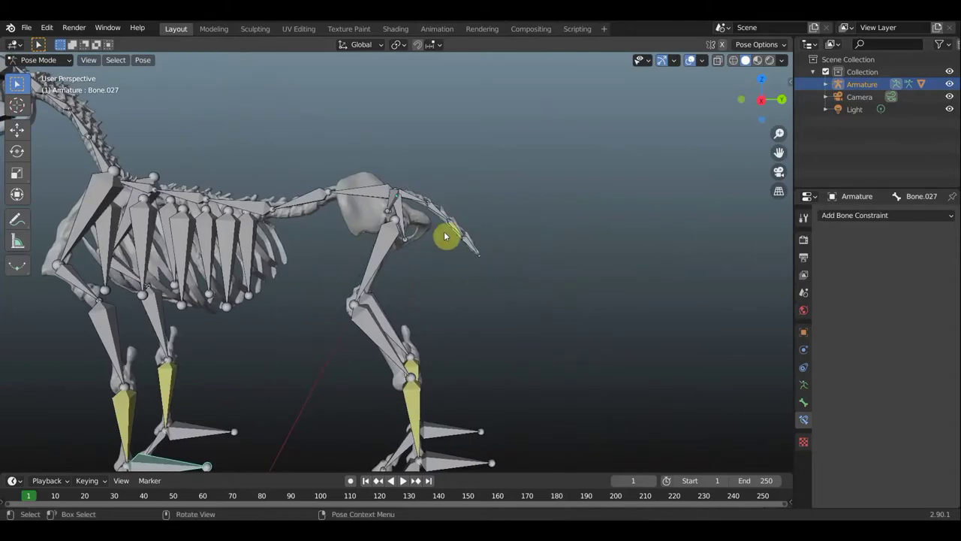
left_click(413, 209)
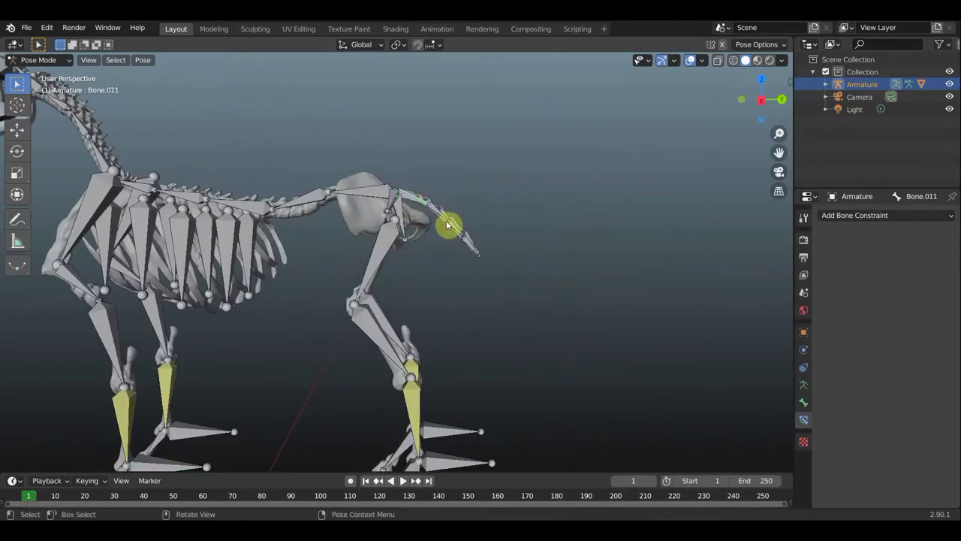
key("r")
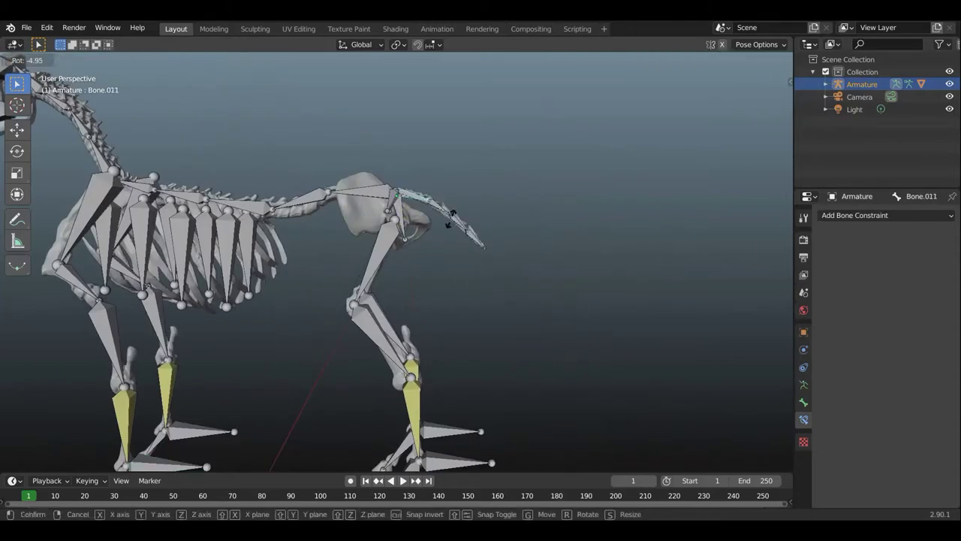
left_click(454, 231)
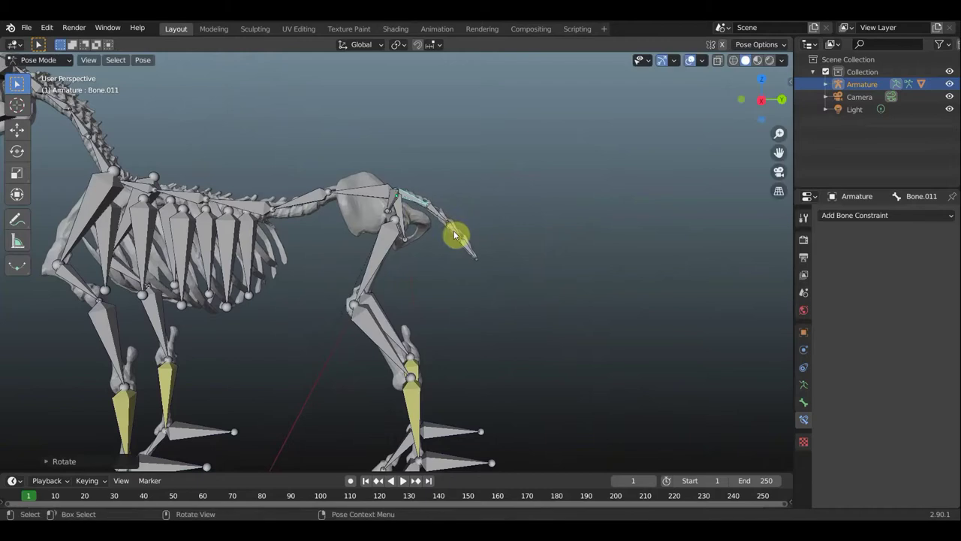
left_click(489, 233)
key("r")
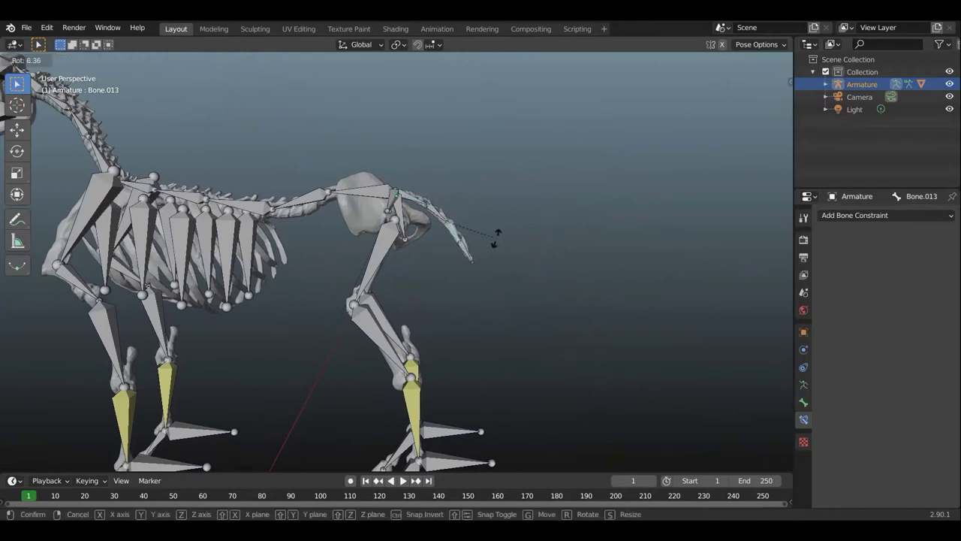
left_click(480, 229)
middle_click_drag(509, 262, 637, 211)
middle_click_drag(614, 251, 566, 181)
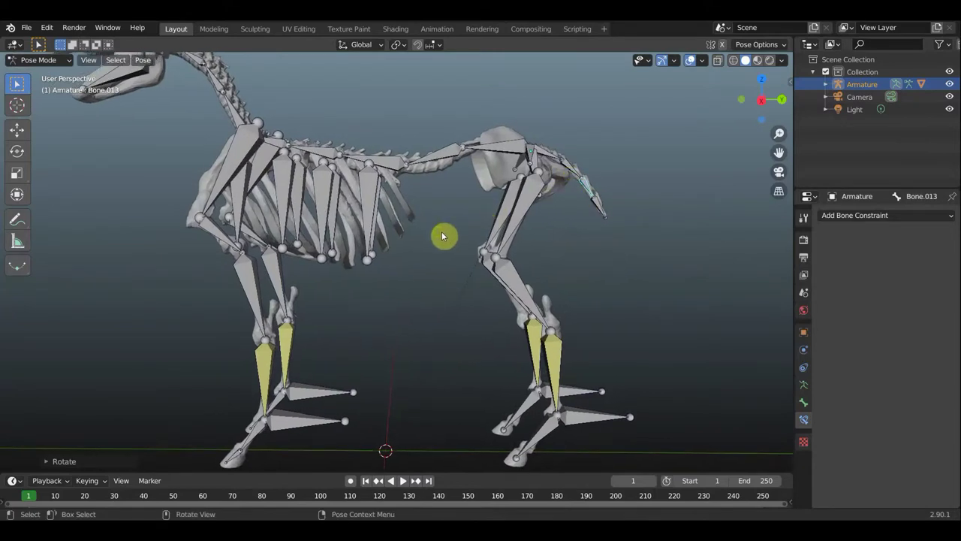
mouse_move(443, 235)
middle_mouse_down()
mouse_move(480, 235)
mouse_move(445, 233)
middle_mouse_up()
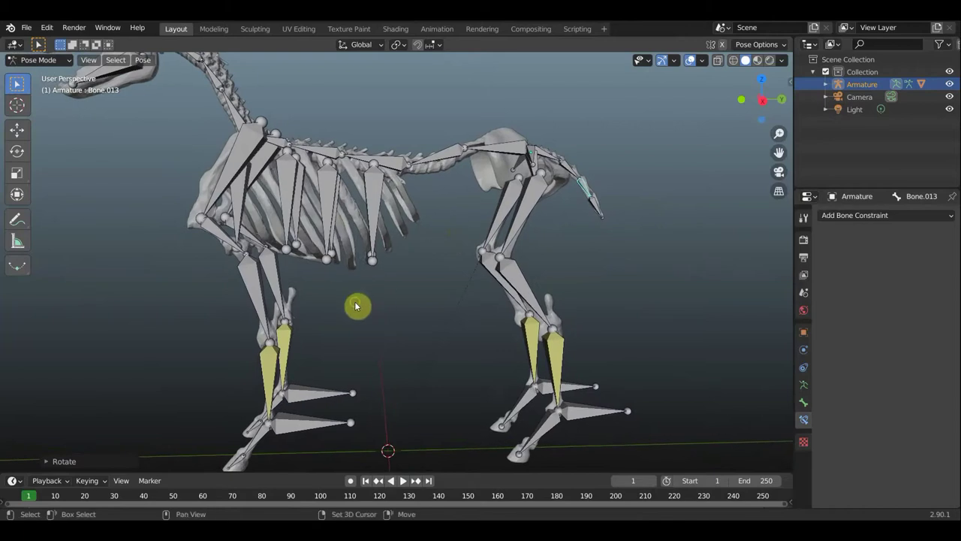
mouse_move(356, 305)
middle_mouse_down()
mouse_move(388, 271)
mouse_move(312, 256)
middle_mouse_up()
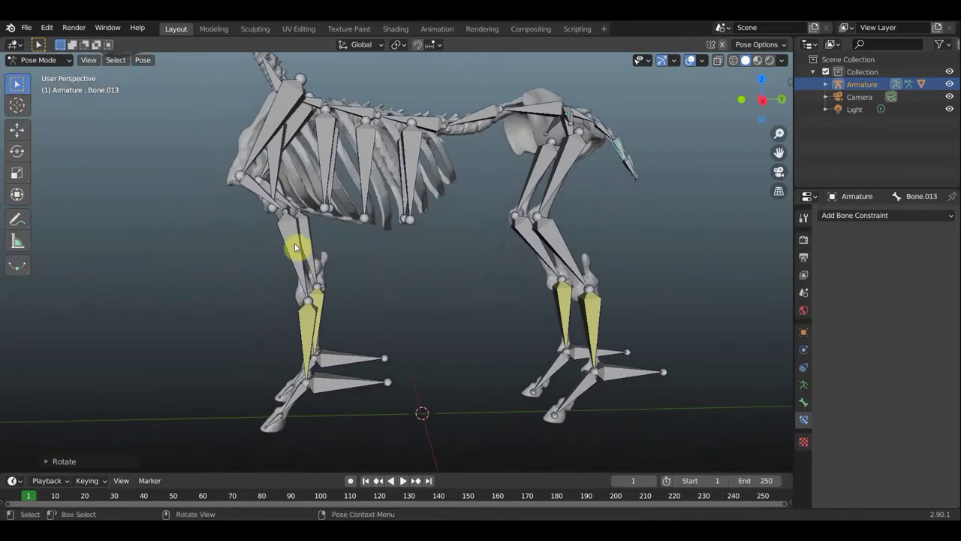
Add a Copy Location constraint to Bone.019 and enable bone Names in Viewport Display
left_click(295, 248)
left_click(897, 216)
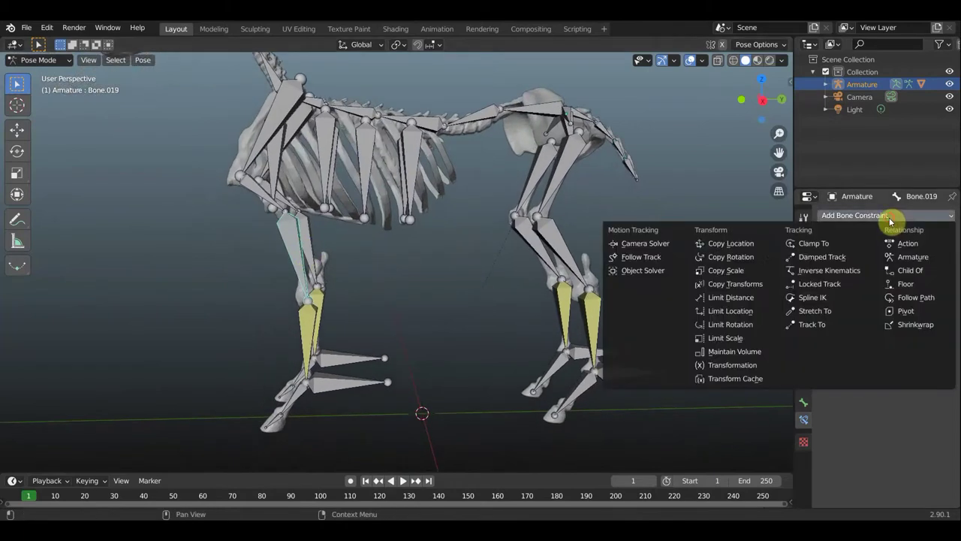
left_click(747, 243)
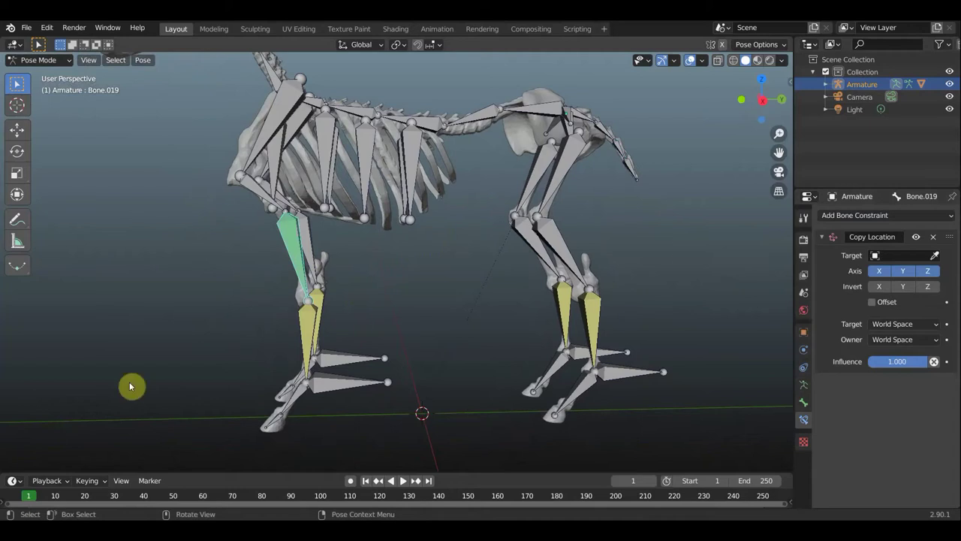
left_click(803, 384)
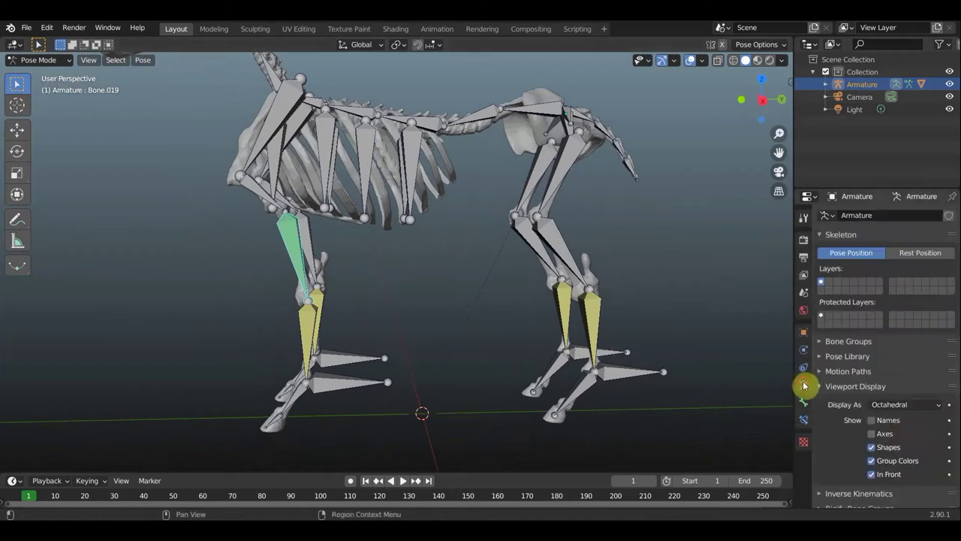
left_click(872, 419)
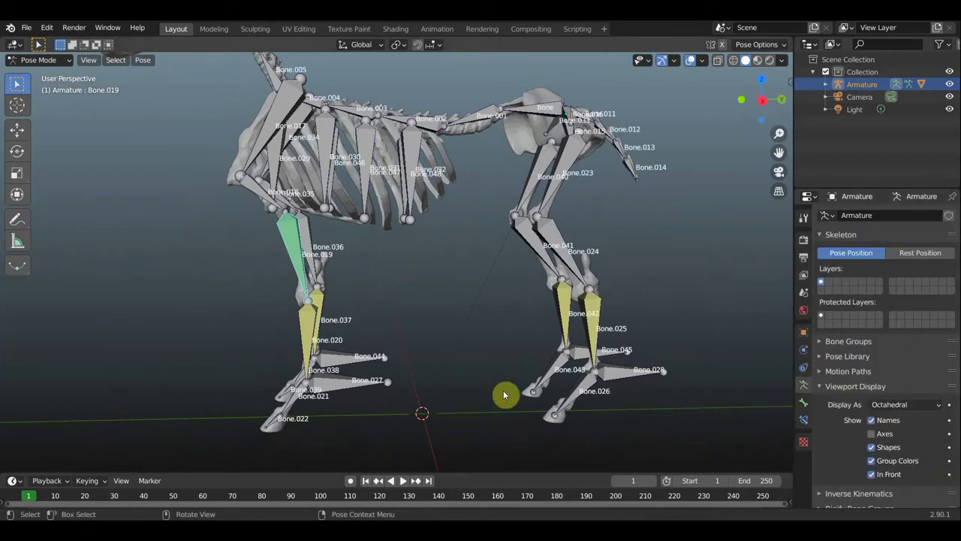
scroll(503, 390, "up", 2)
middle_click_drag(504, 391, 591, 331)
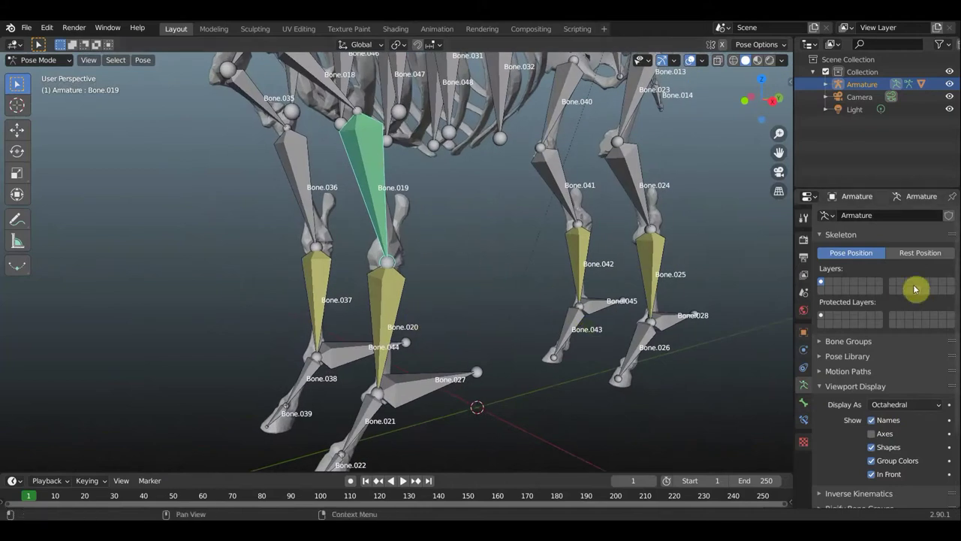
Set Bone.019's Copy Location target to the Armature, bone Bone.020
left_click(804, 420)
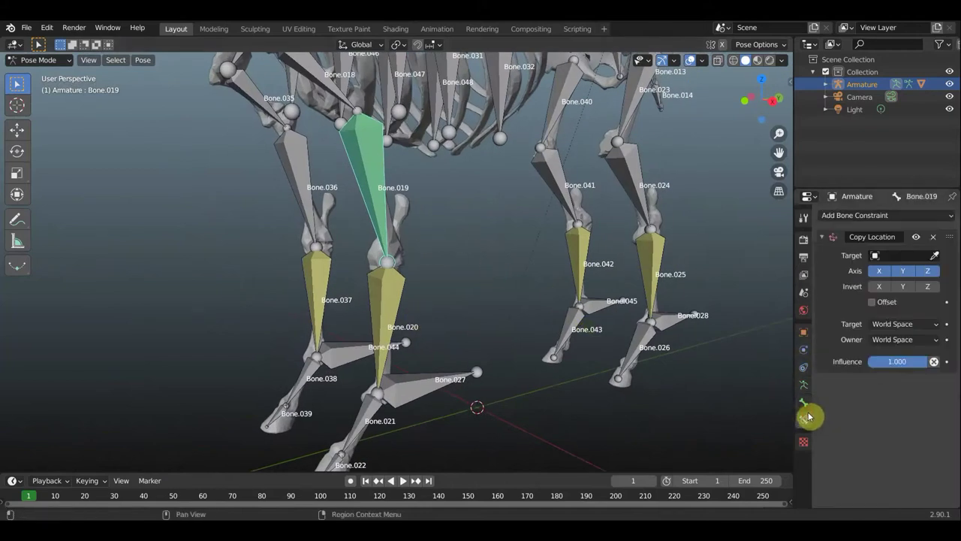
left_click(911, 256)
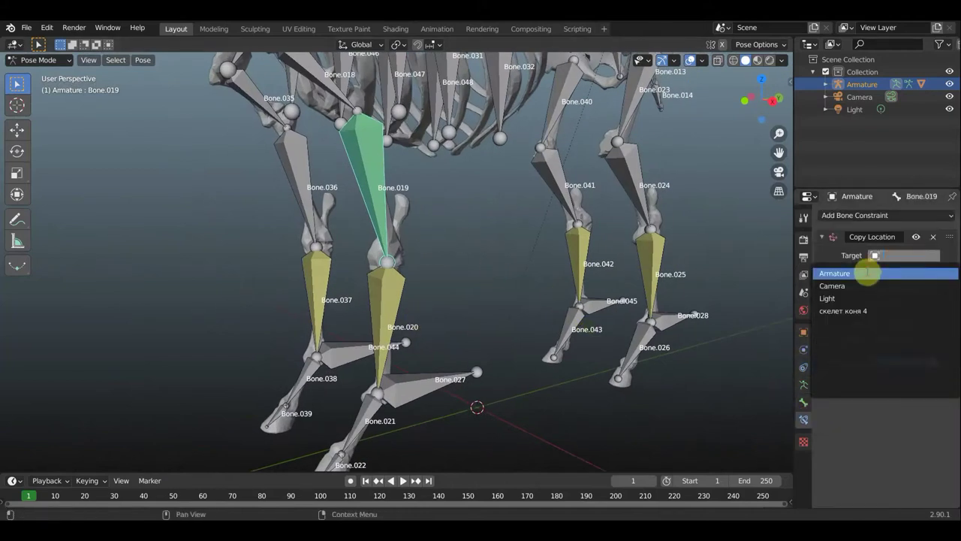
left_click(868, 272)
left_click(908, 268)
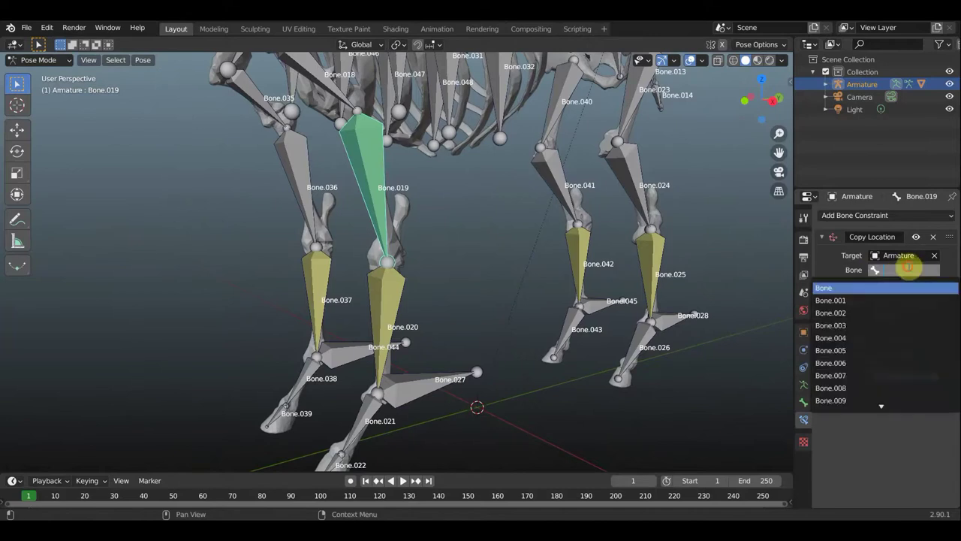
scroll(856, 359, "down", 6)
scroll(856, 360, "down", 2)
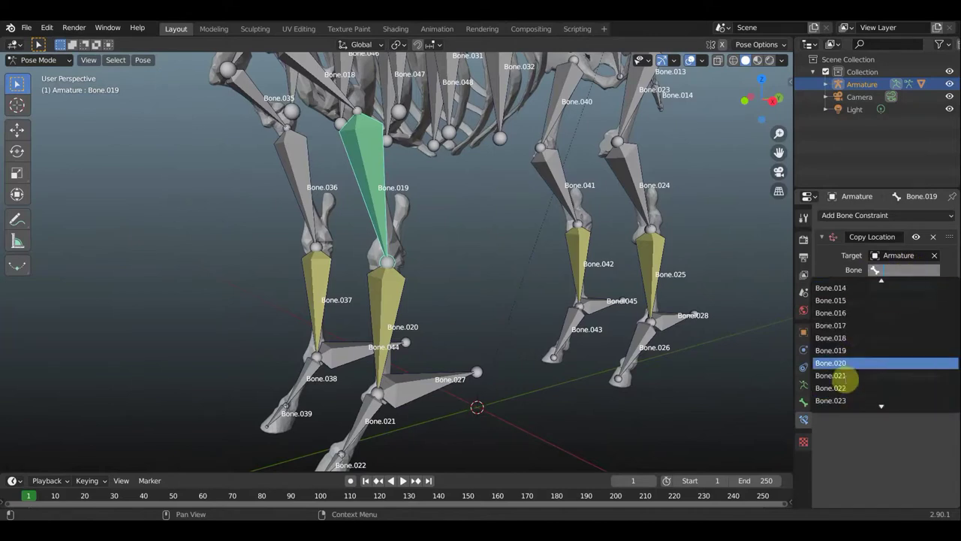
left_click(849, 376)
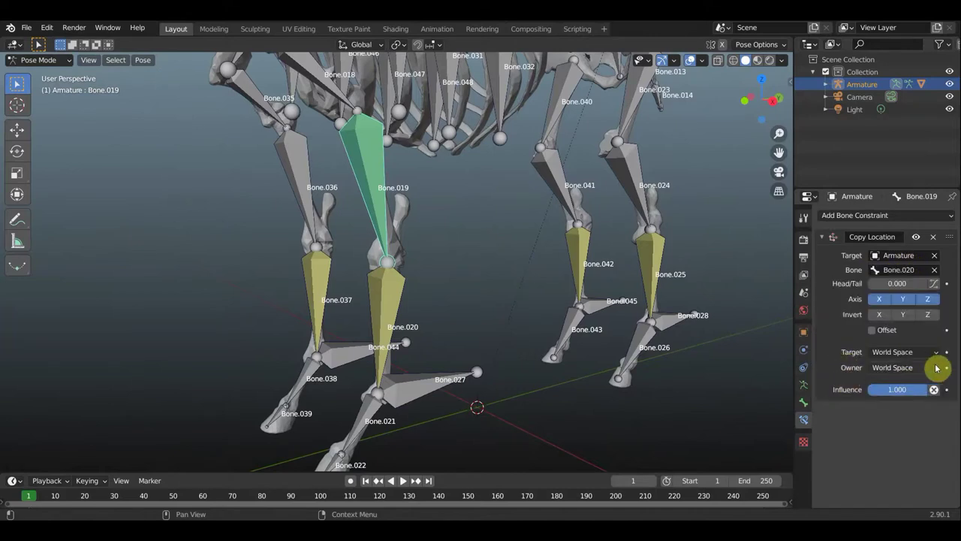
Select Bone.020, set its IK Pole Target to the Armature, then clear it
left_click(387, 307)
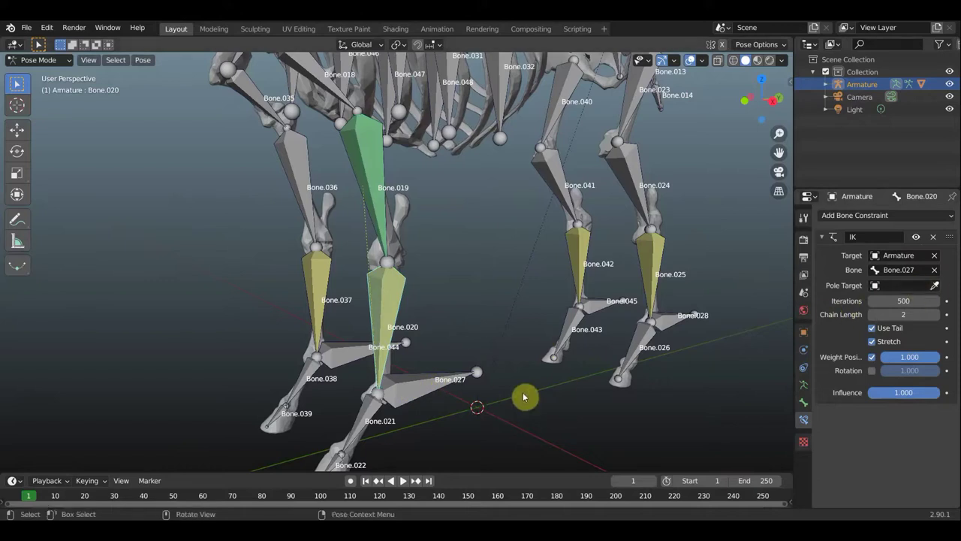
middle_click_drag(525, 395, 515, 389)
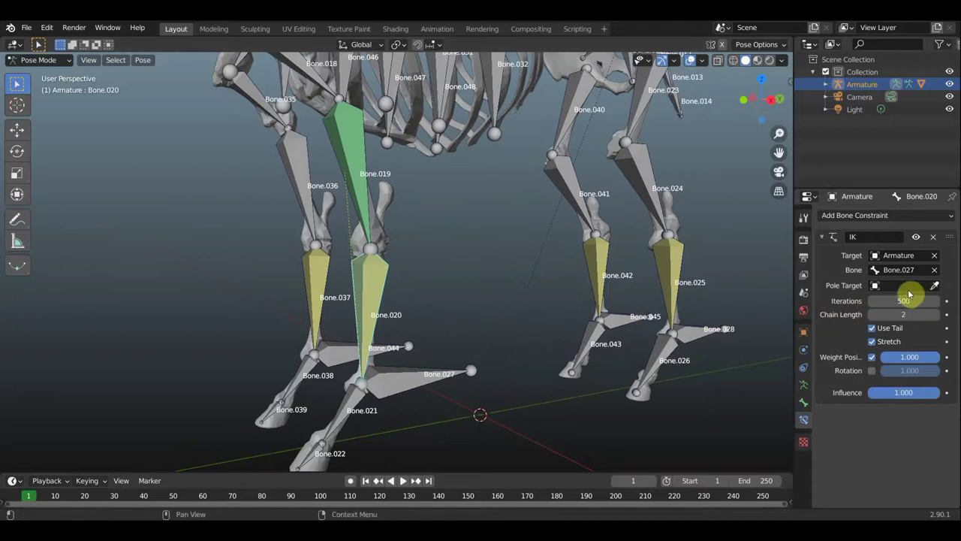
left_click(908, 287)
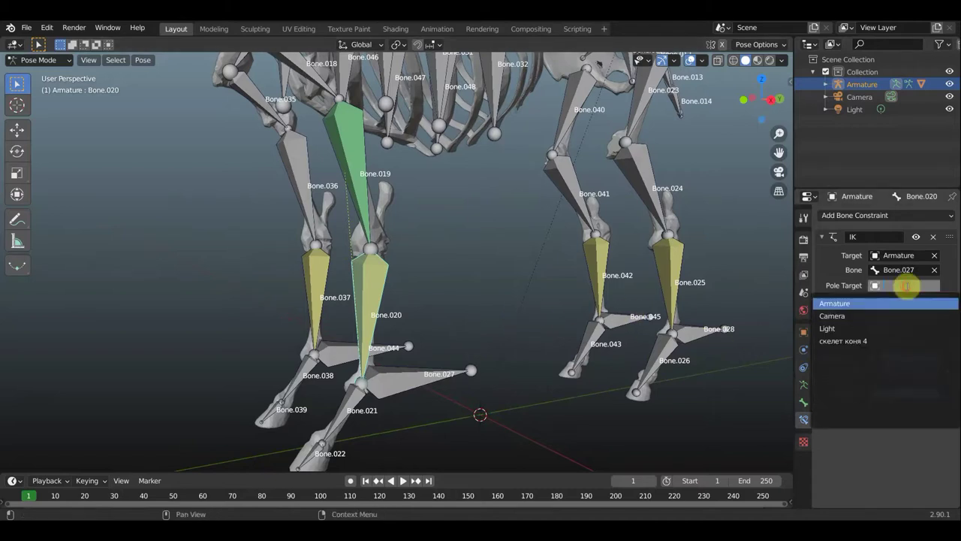
left_click(835, 302)
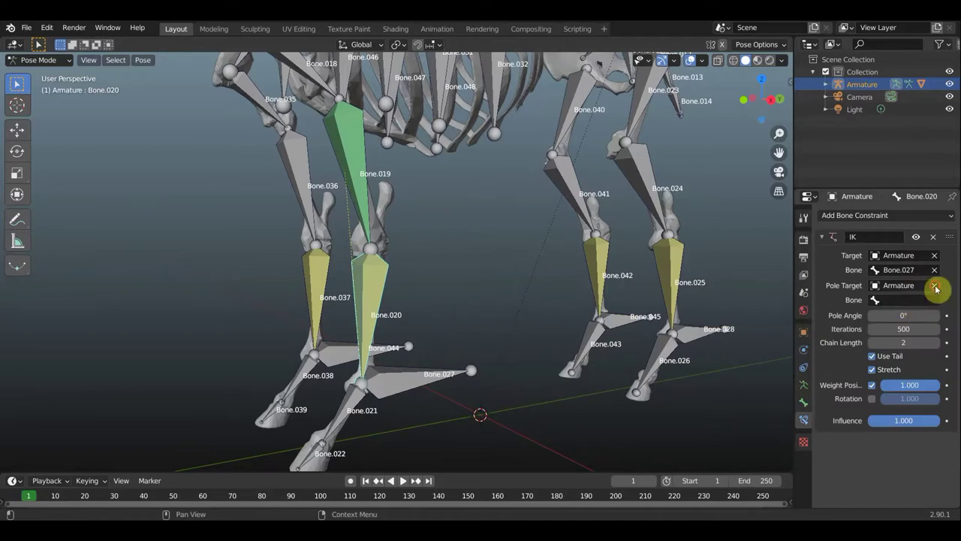
left_click(935, 285)
left_click(858, 216)
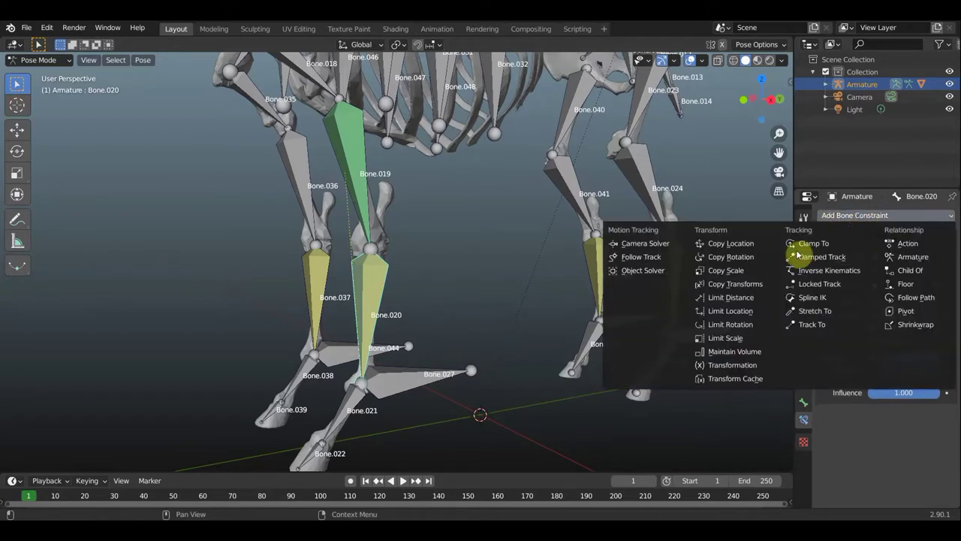
Add a Copy Transforms constraint to Bone.020 targeting the Armature's Bone.027
left_click(736, 287)
scroll(938, 440, "down", 1)
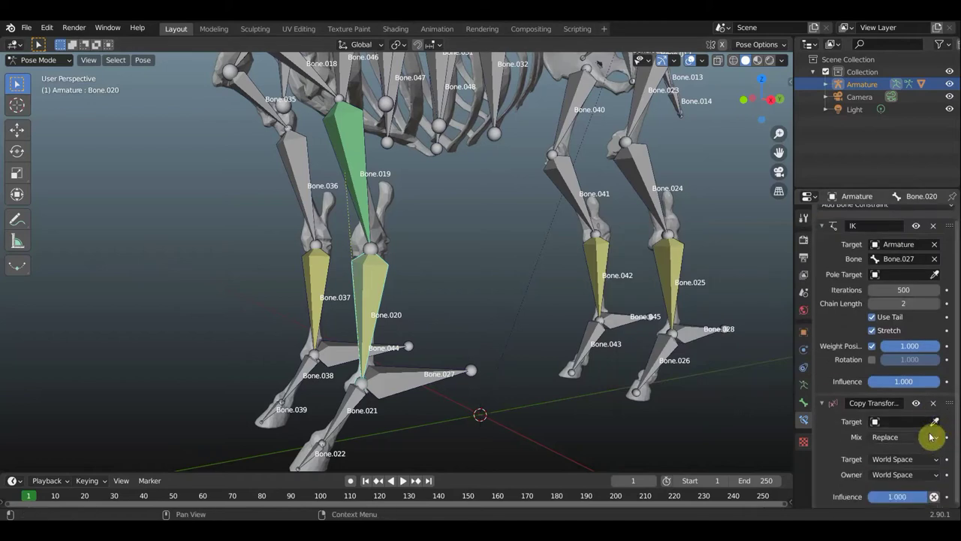
left_click(909, 423)
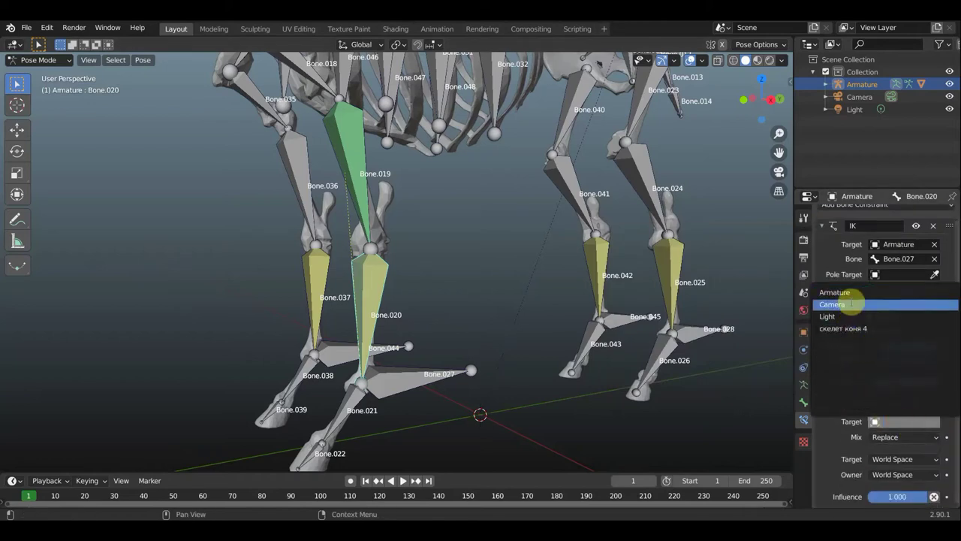
left_click(856, 293)
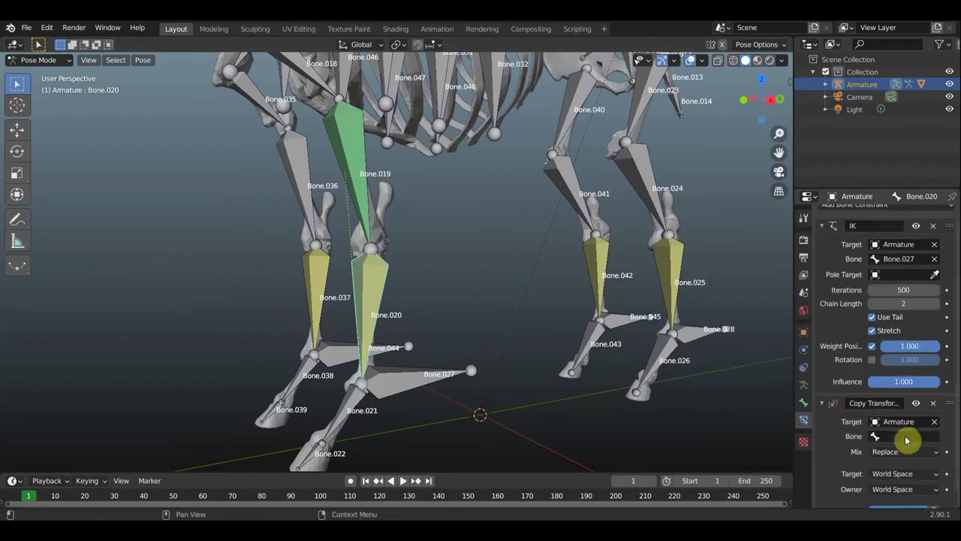
left_click(906, 436)
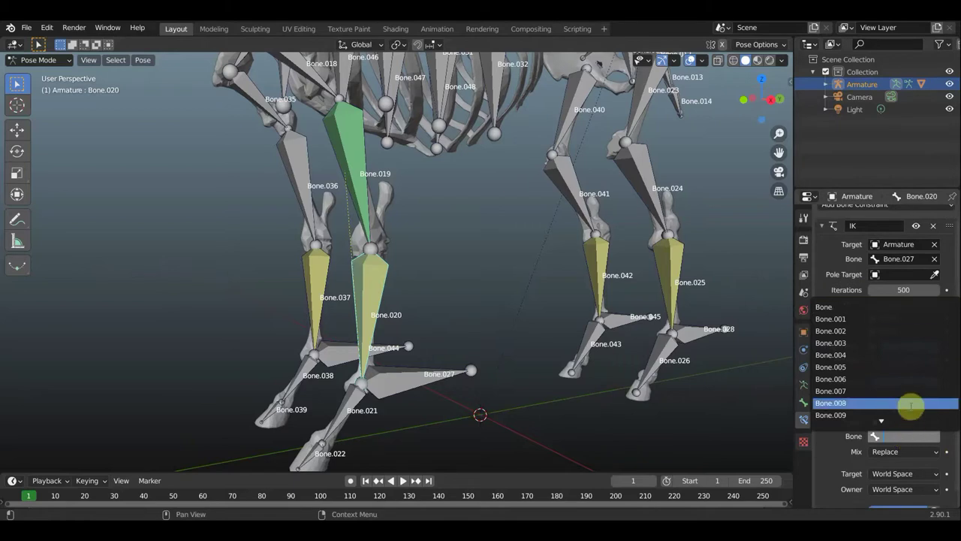
scroll(911, 407, "down", 5)
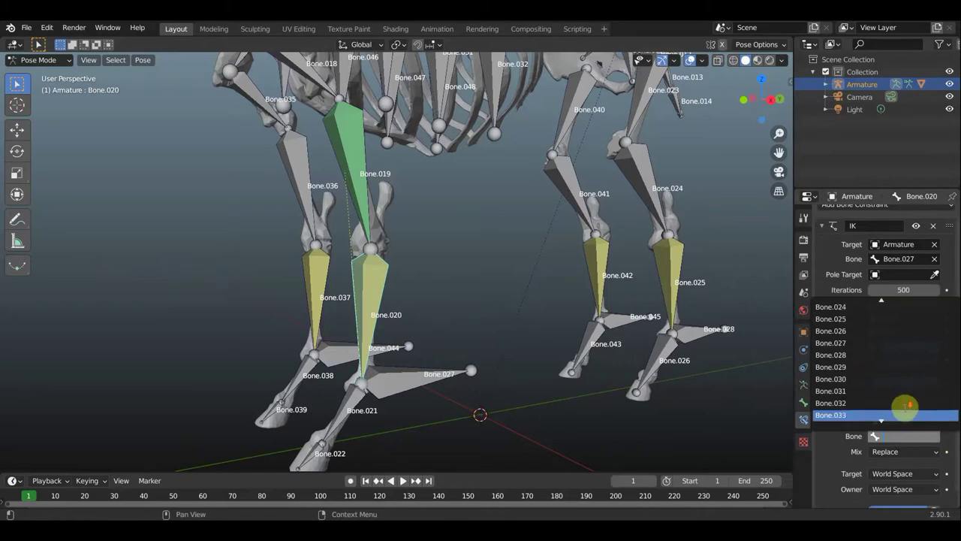
scroll(853, 379, "down", 1)
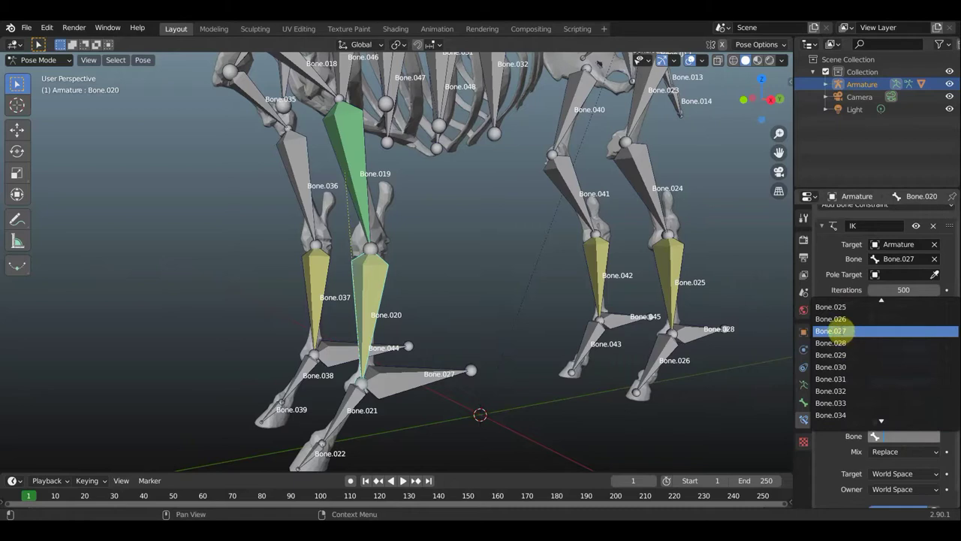
left_click(836, 331)
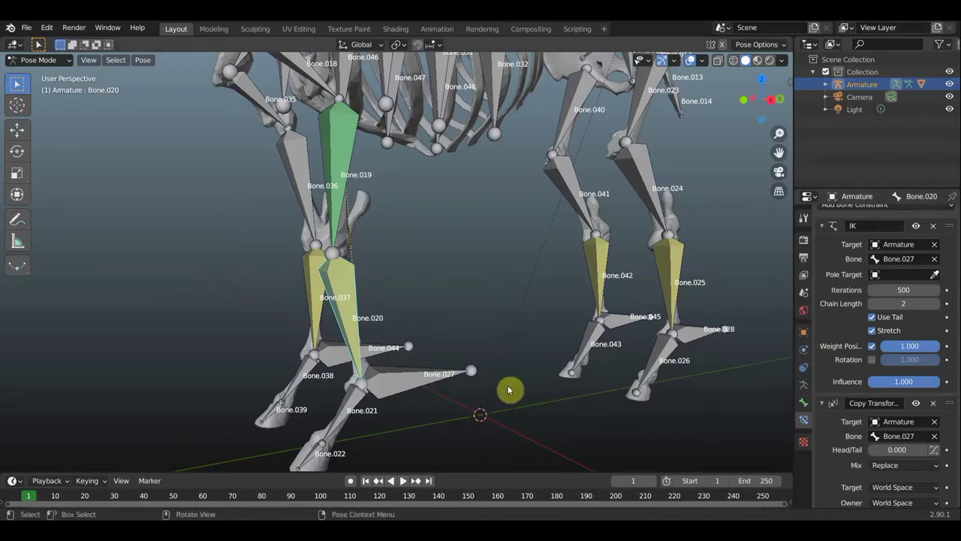
Set both the target and owner spaces of Copy Transforms to Local Space
scroll(526, 383, "down", 1)
scroll(531, 374, "down", 1)
scroll(503, 374, "down", 1)
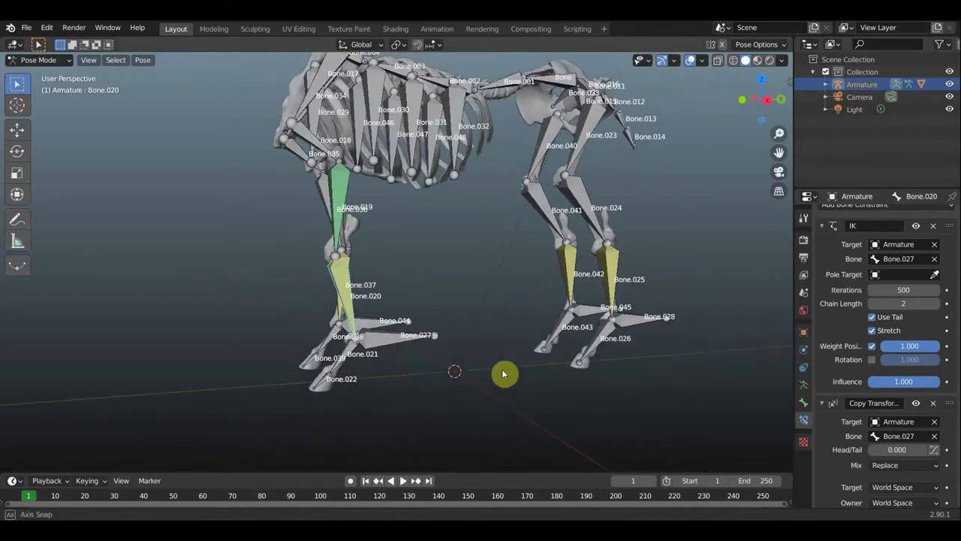
mouse_move(531, 350)
middle_mouse_down()
mouse_move(603, 363)
mouse_move(568, 361)
mouse_move(594, 368)
middle_mouse_up()
scroll(899, 438, "down", 1)
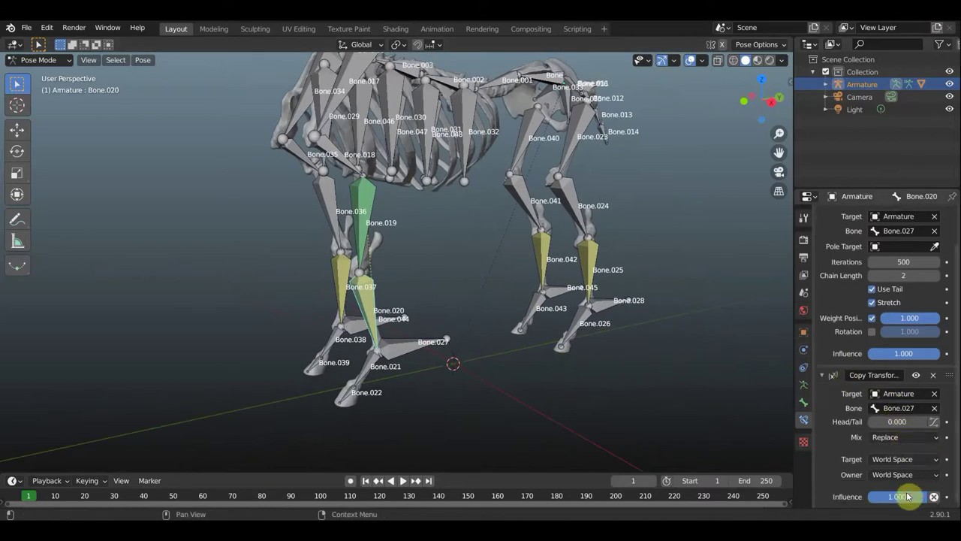
left_click(906, 459)
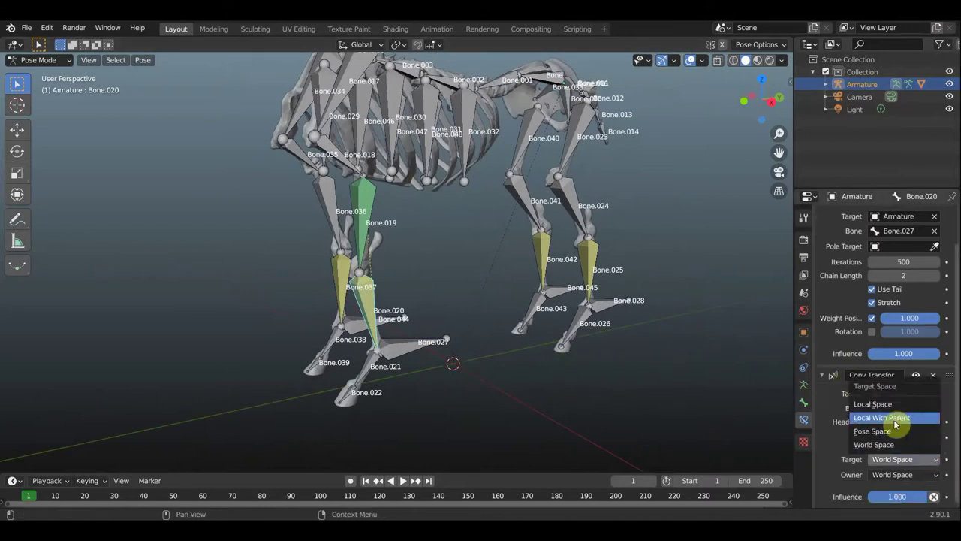
left_click(890, 404)
left_click(935, 476)
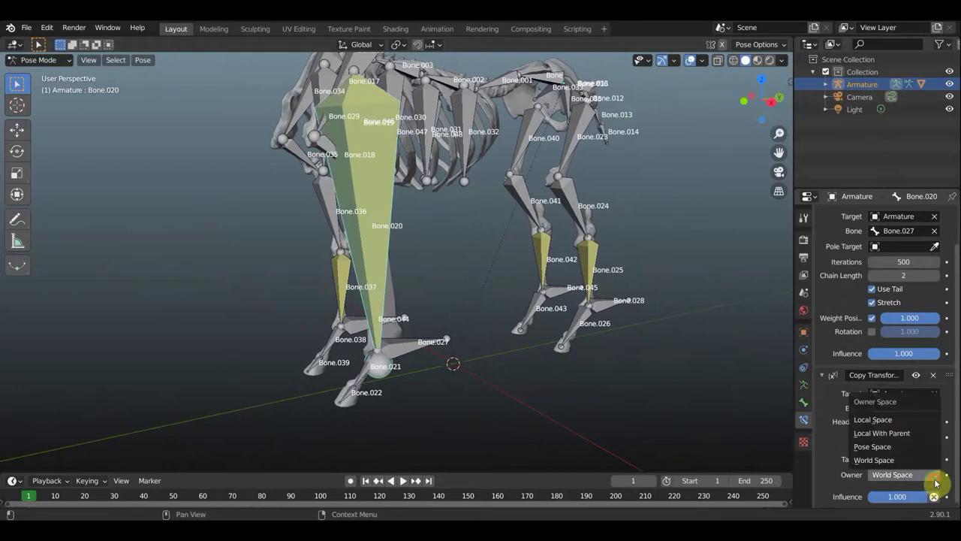
left_click(890, 422)
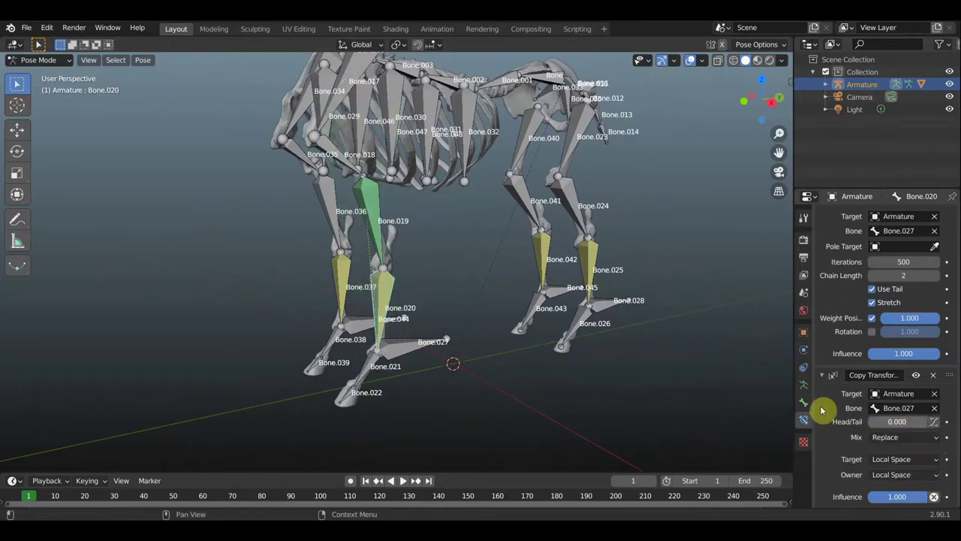
mouse_move(515, 343)
middle_mouse_down()
mouse_move(603, 344)
mouse_move(462, 340)
middle_mouse_up()
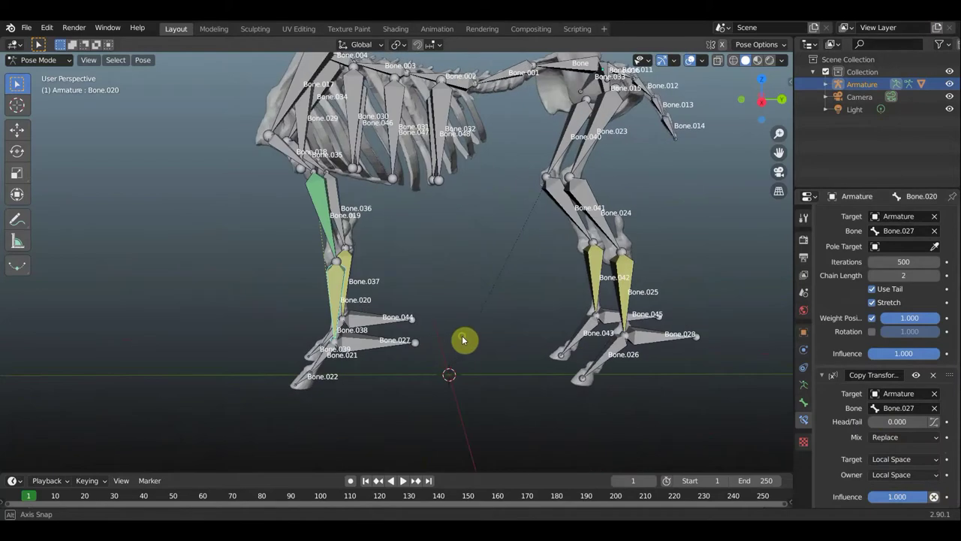
middle_click_drag(493, 224, 587, 190)
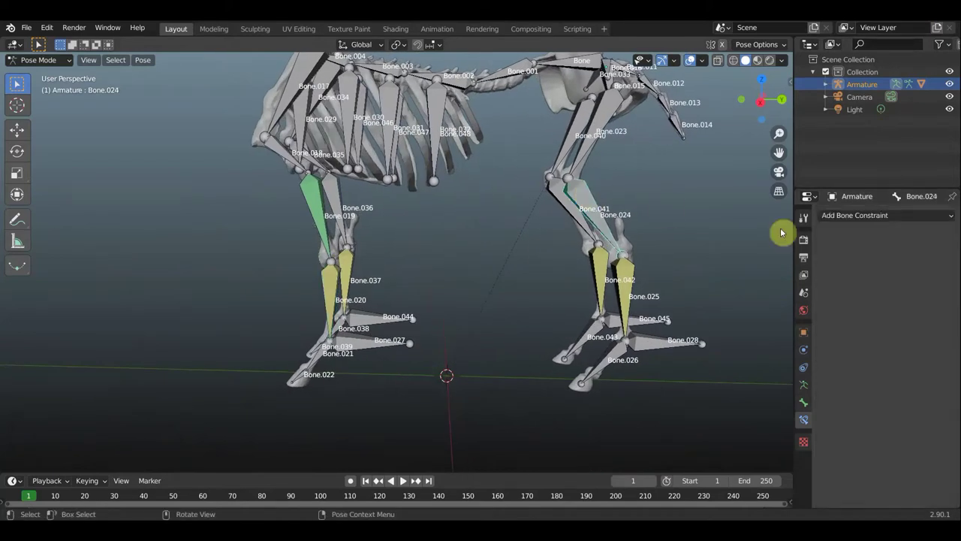
Add a Copy Location constraint to Bone.024 targeting the Armature, first picking Bone.042
left_click(835, 215)
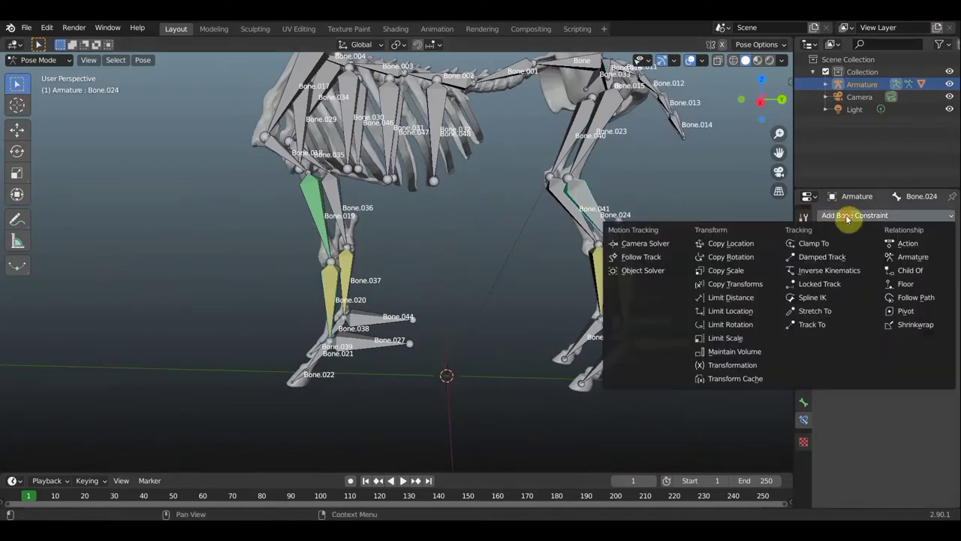
left_click(742, 245)
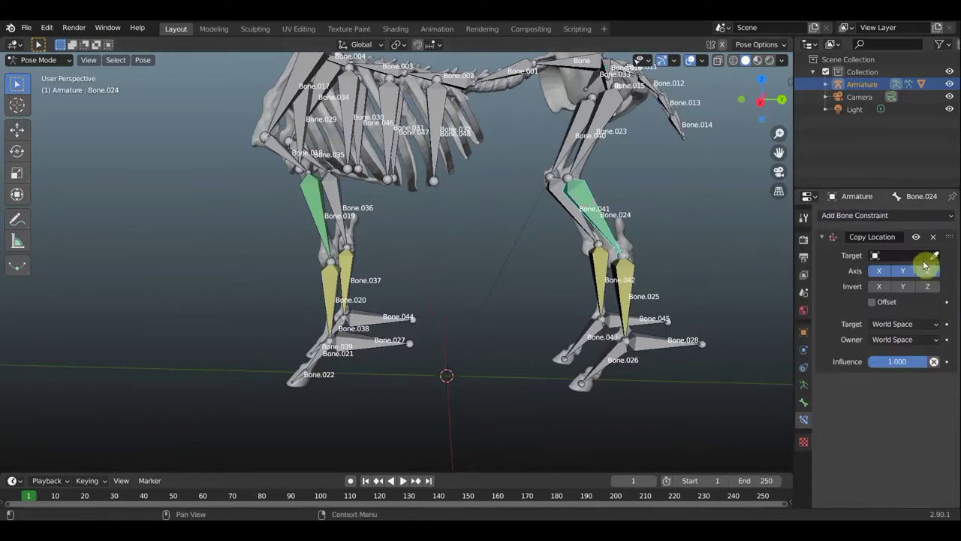
left_click(912, 257)
left_click(869, 276)
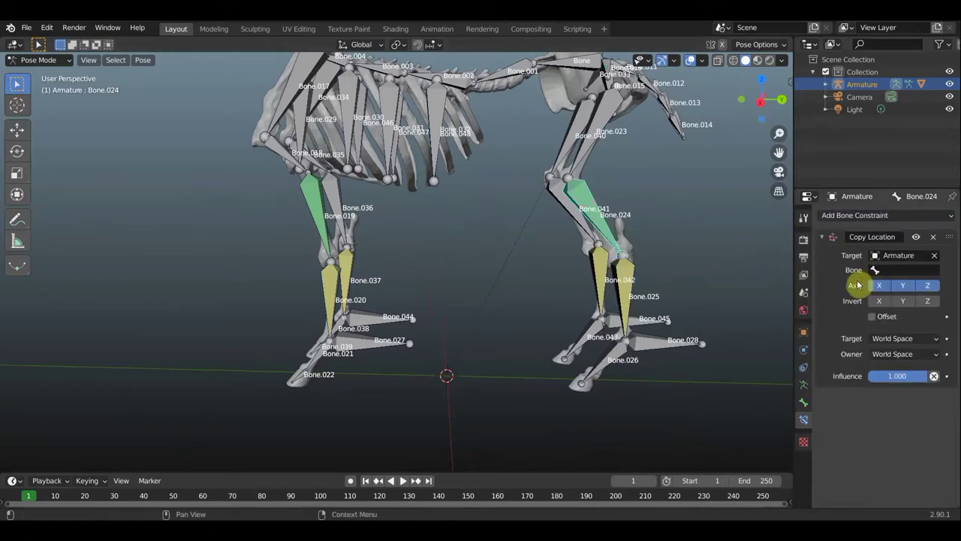
left_click(897, 271)
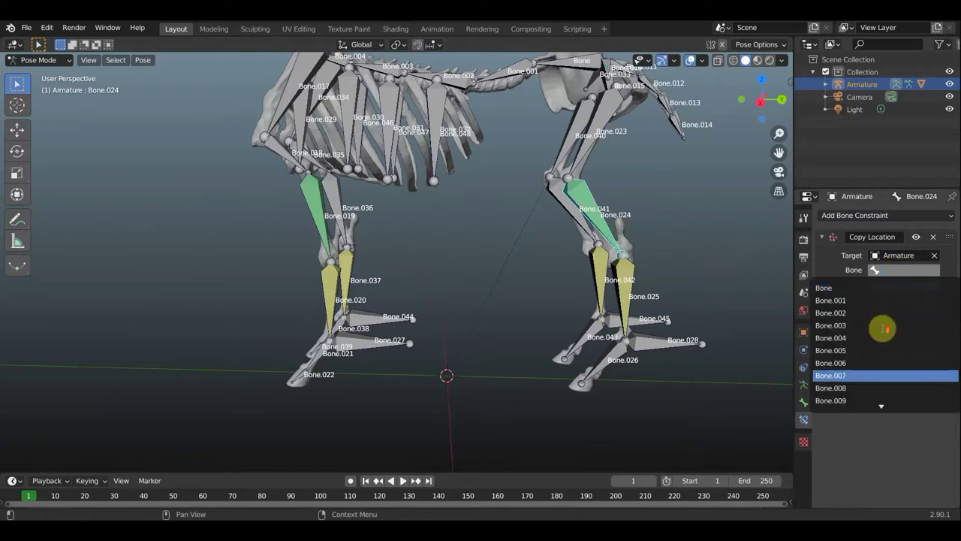
key("Down")
key("Down")
key("Down")
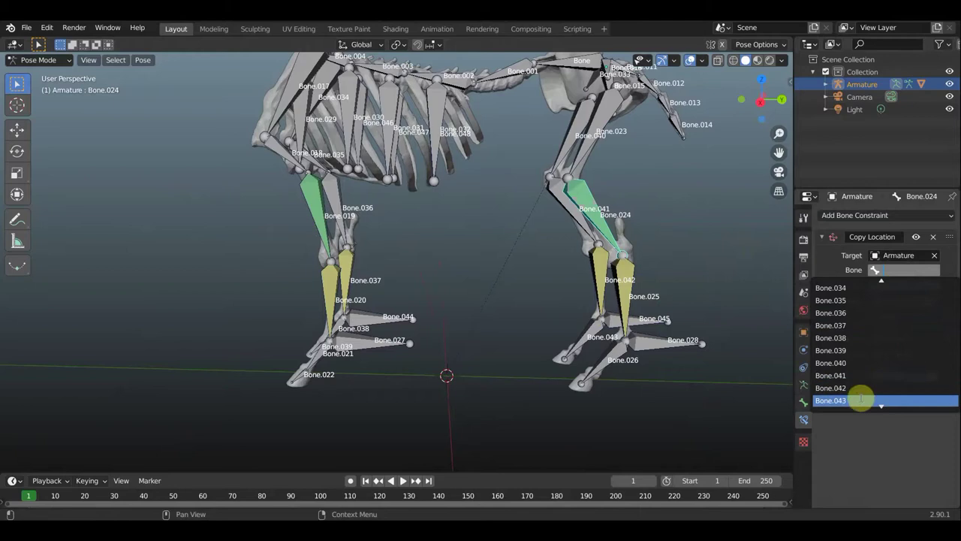
left_click(842, 387)
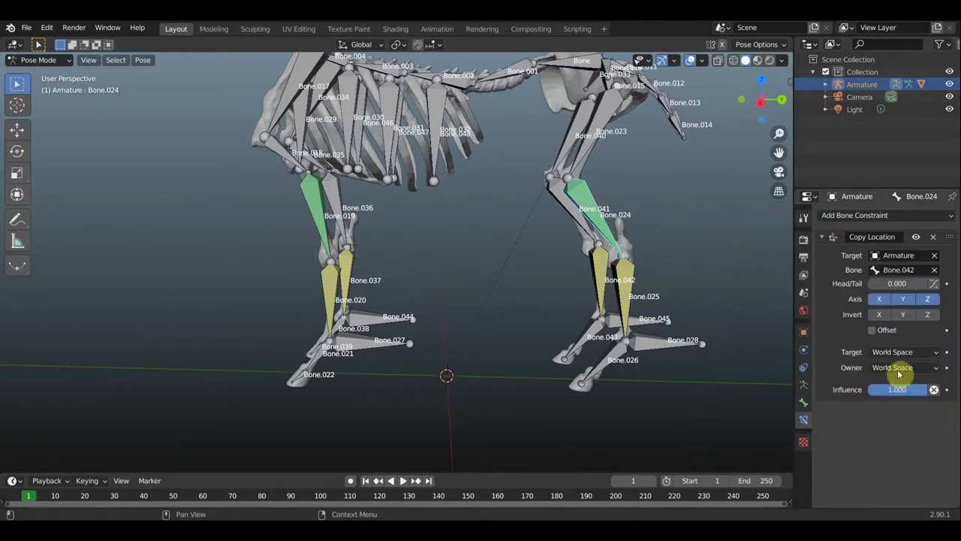
Change Bone.024's Copy Location source to Bone.025, then move to child Bone.025
left_click(631, 270)
scroll(685, 353, "up", 2)
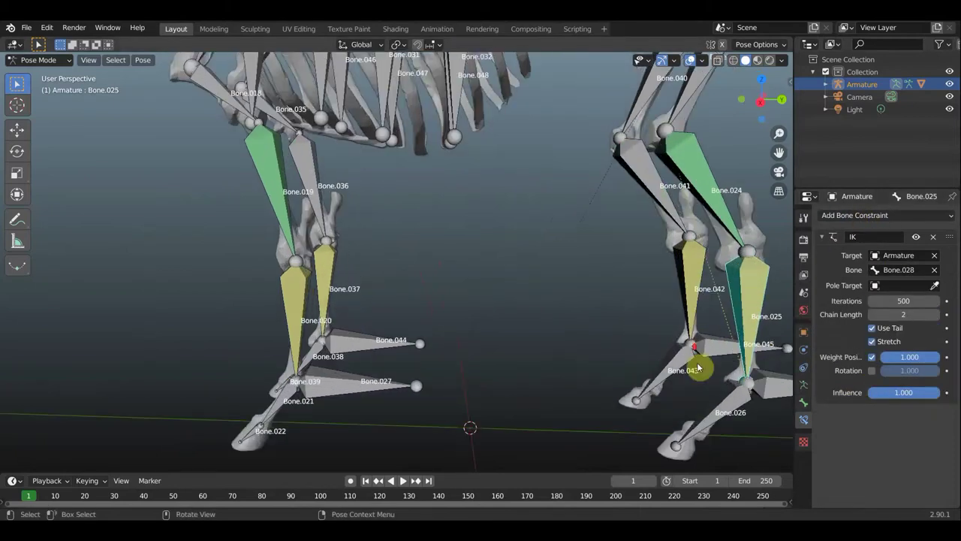
mouse_move(579, 365)
middle_mouse_down()
mouse_move(581, 344)
mouse_move(590, 347)
mouse_move(423, 293)
middle_mouse_up()
mouse_move(648, 360)
middle_mouse_down()
mouse_move(678, 368)
mouse_move(661, 346)
middle_mouse_up()
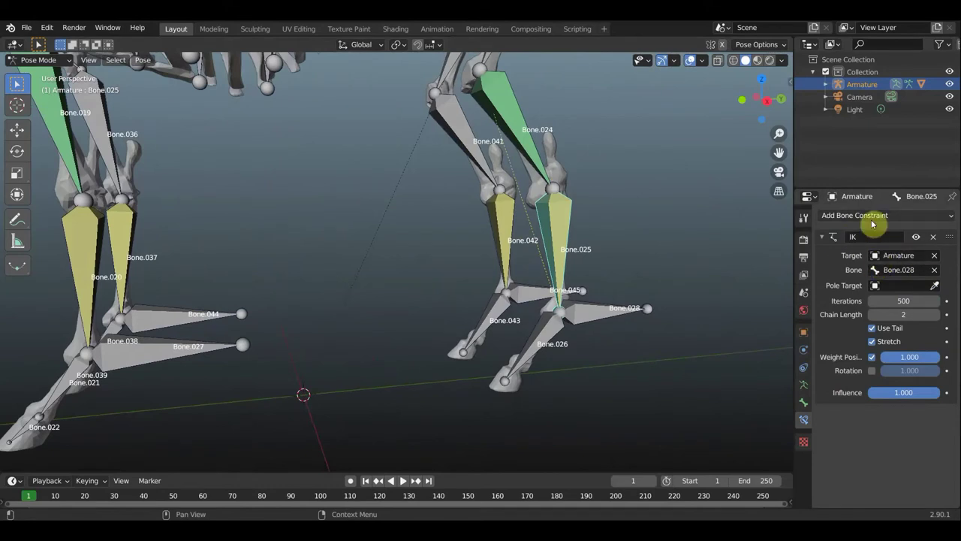
left_click(528, 143)
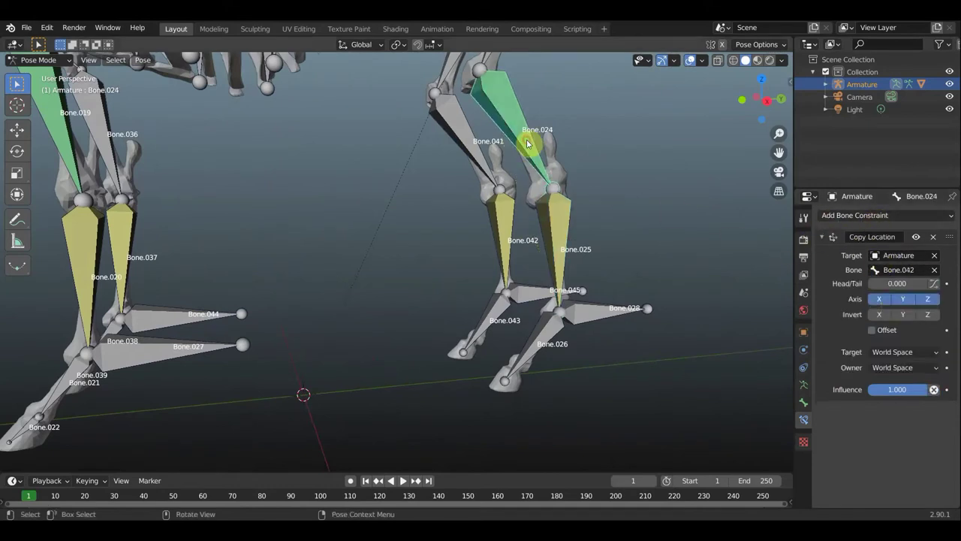
left_click(924, 270)
scroll(883, 317, "down", 4)
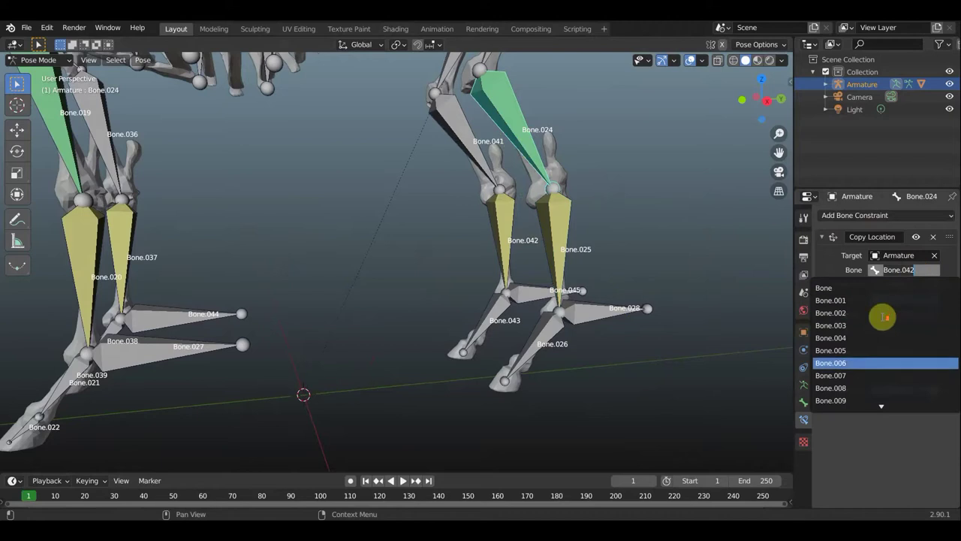
scroll(882, 316, "down", 3)
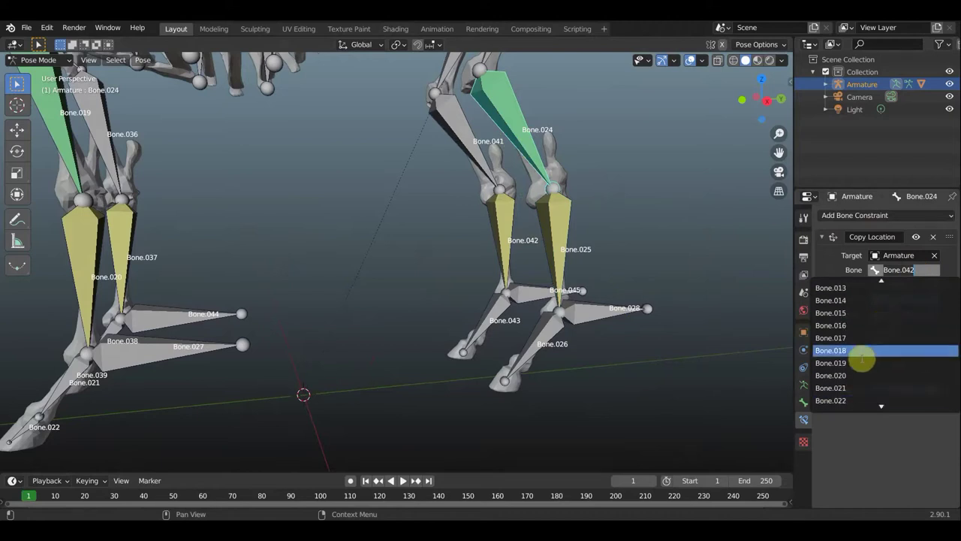
scroll(841, 383, "down", 4)
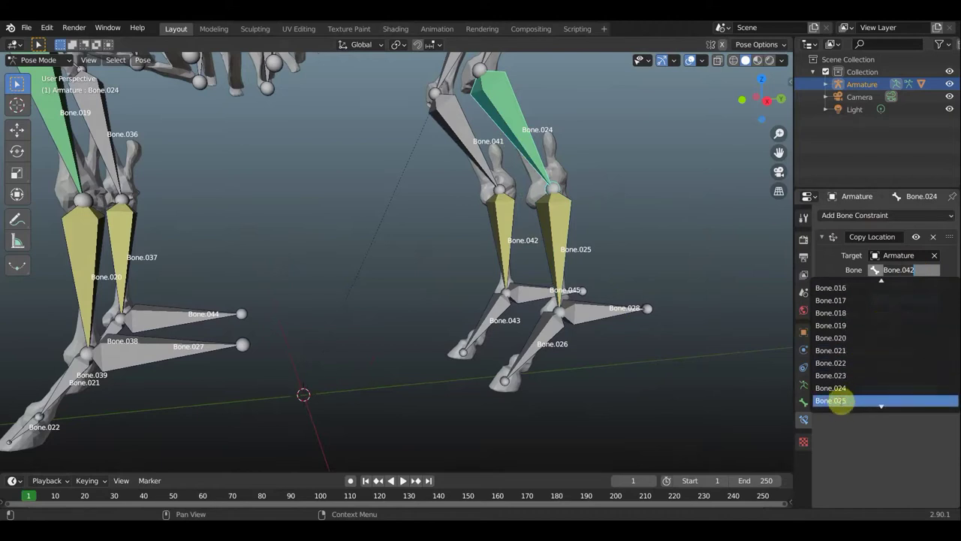
left_click(841, 400)
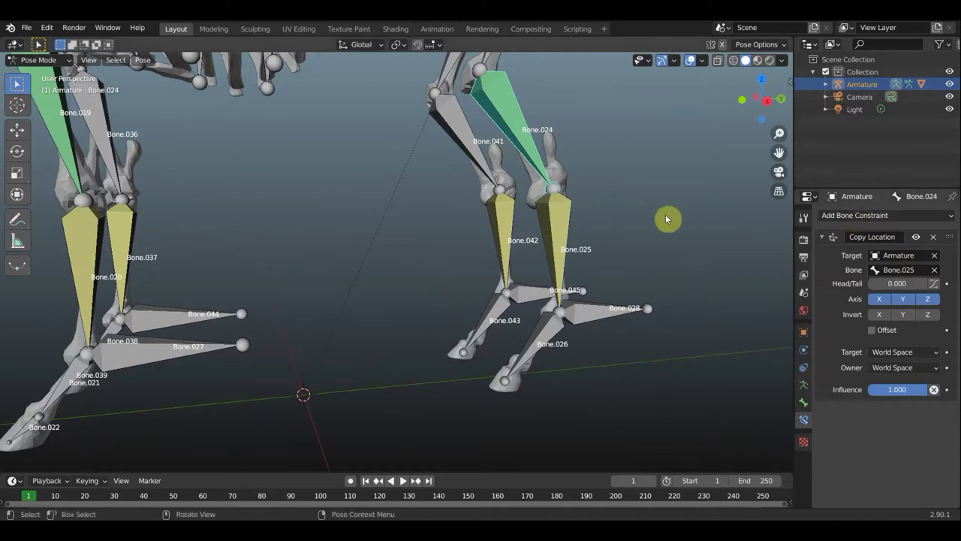
key("bracketright")
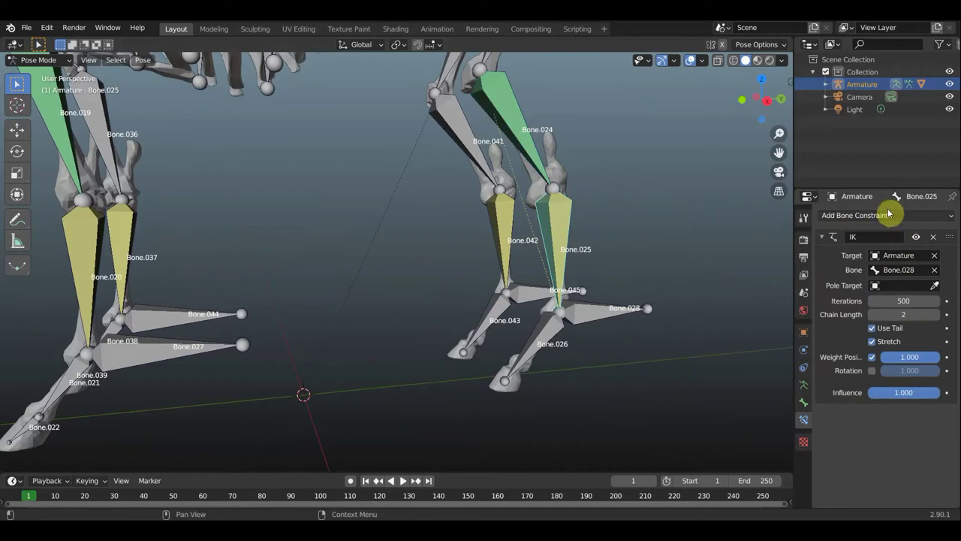
Add a Copy Transforms constraint to Bone.025 that targets the Armature's Bone.028
left_click(888, 215)
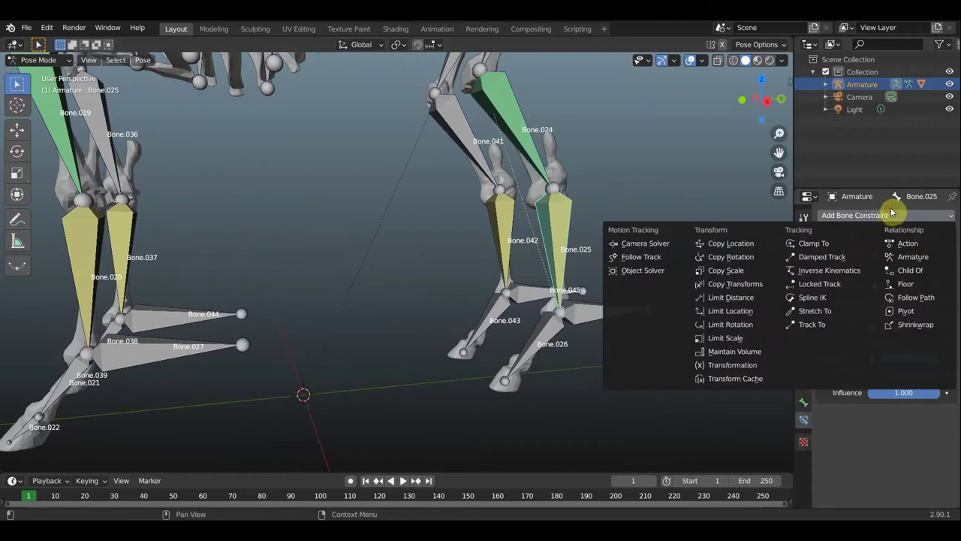
left_click(749, 291)
left_click(904, 434)
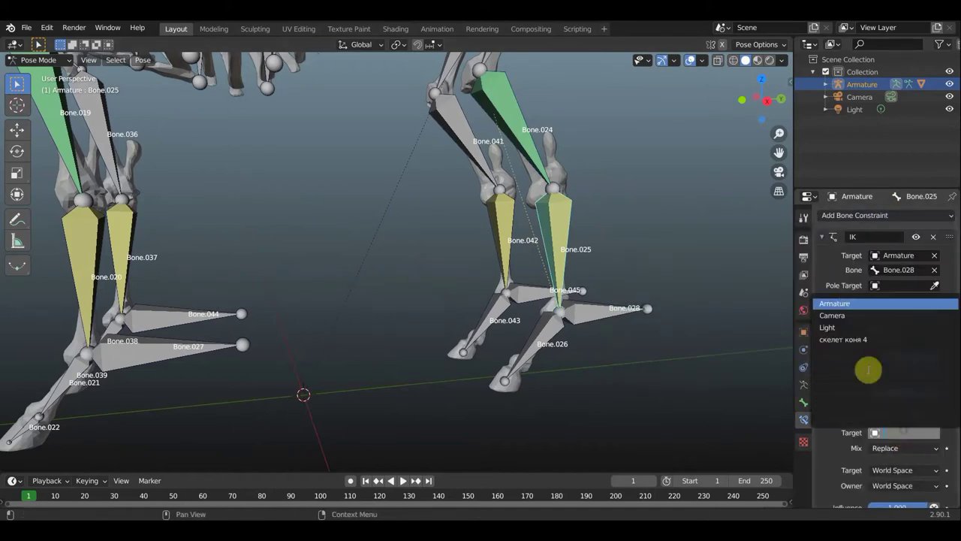
left_click(855, 303)
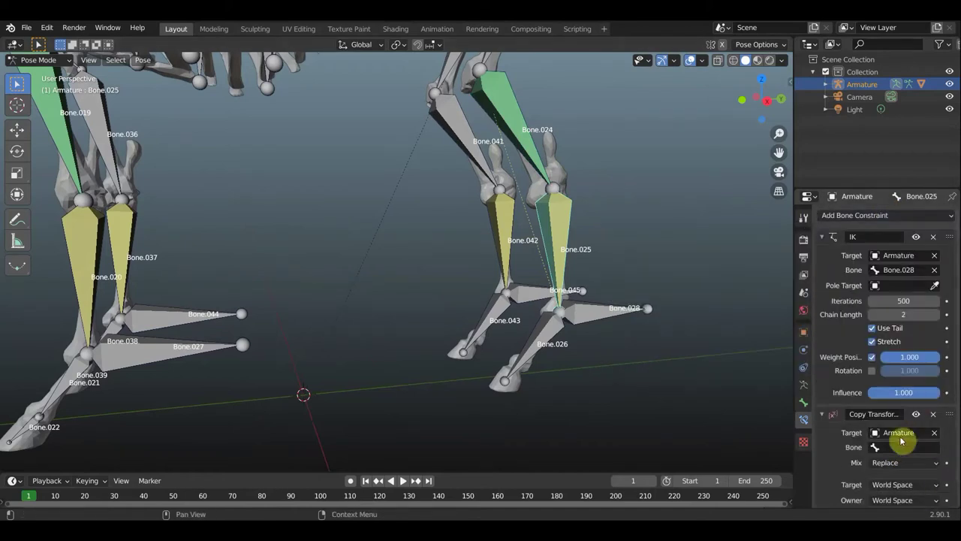
left_click(902, 448)
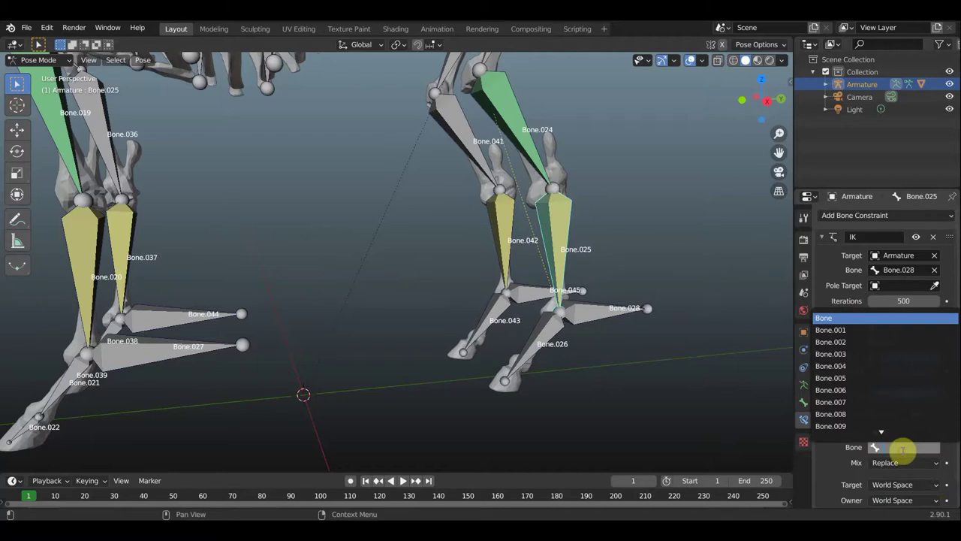
scroll(923, 399, "down", 5)
scroll(927, 408, "down", 5)
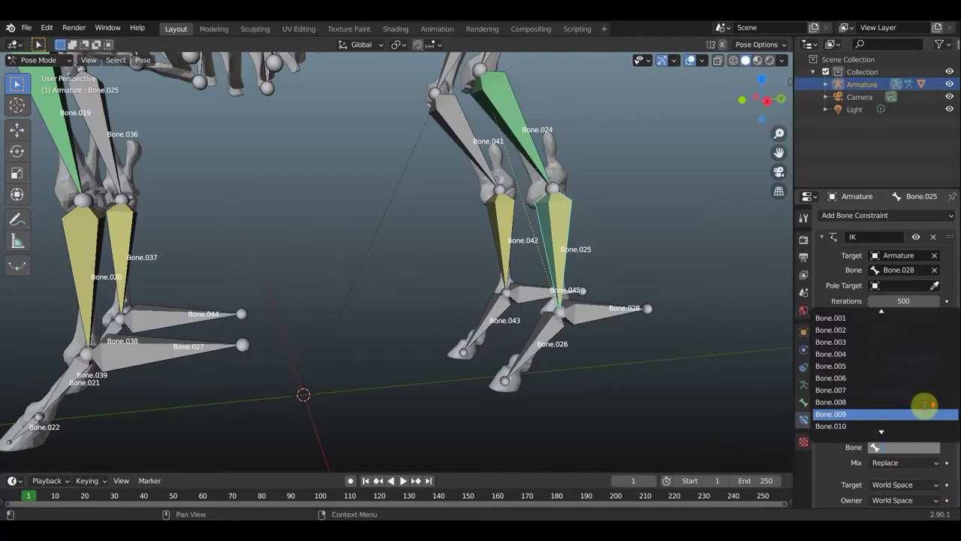
scroll(918, 408, "down", 4)
scroll(889, 411, "down", 5)
scroll(873, 410, "down", 1)
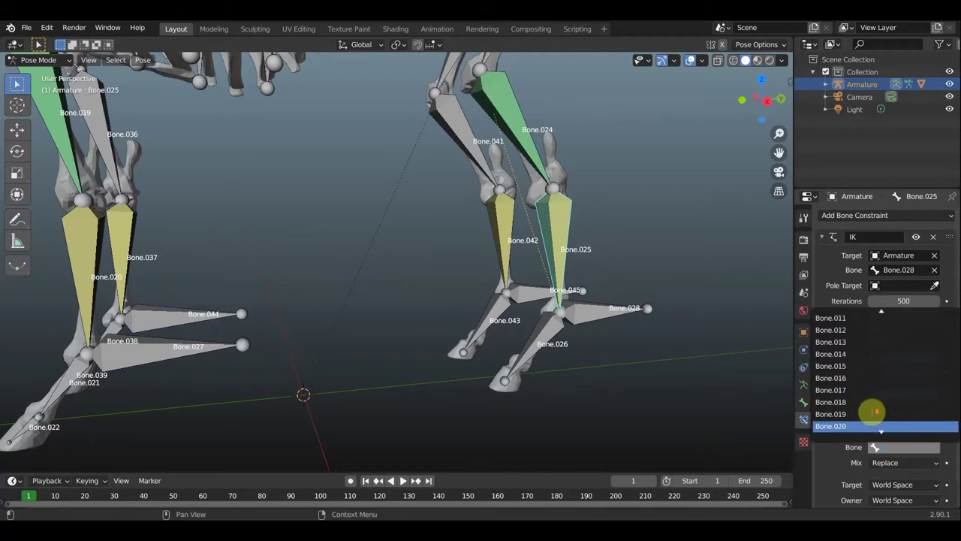
scroll(863, 411, "down", 2)
scroll(856, 412, "down", 2)
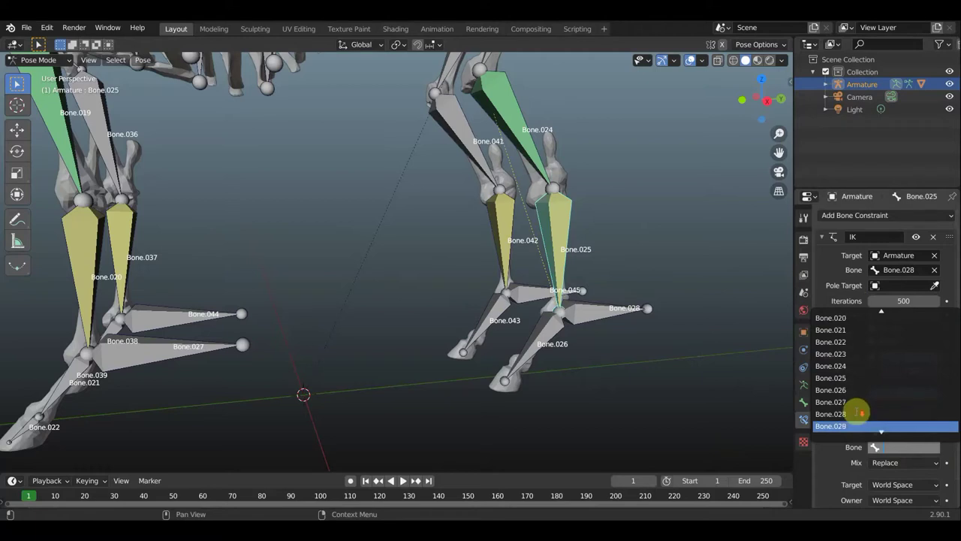
scroll(841, 413, "down", 1)
left_click(836, 414)
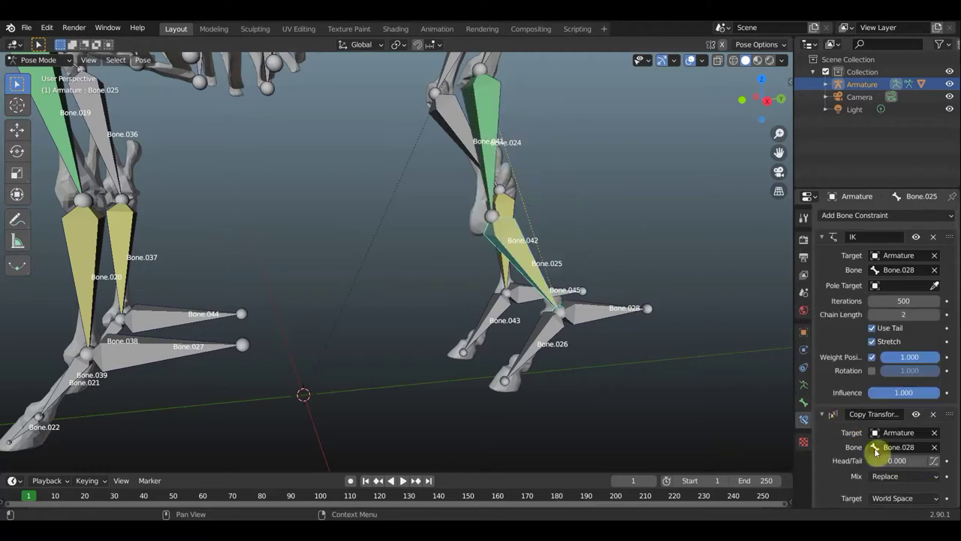
scroll(929, 461, "down", 2)
Set the constraint's target space and owner space both to Local Space
left_click(939, 460)
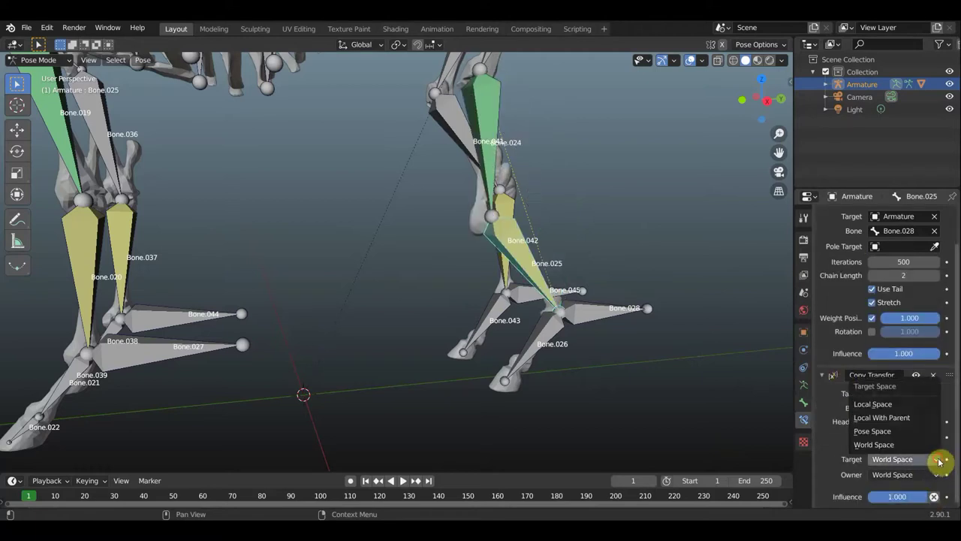
left_click(874, 404)
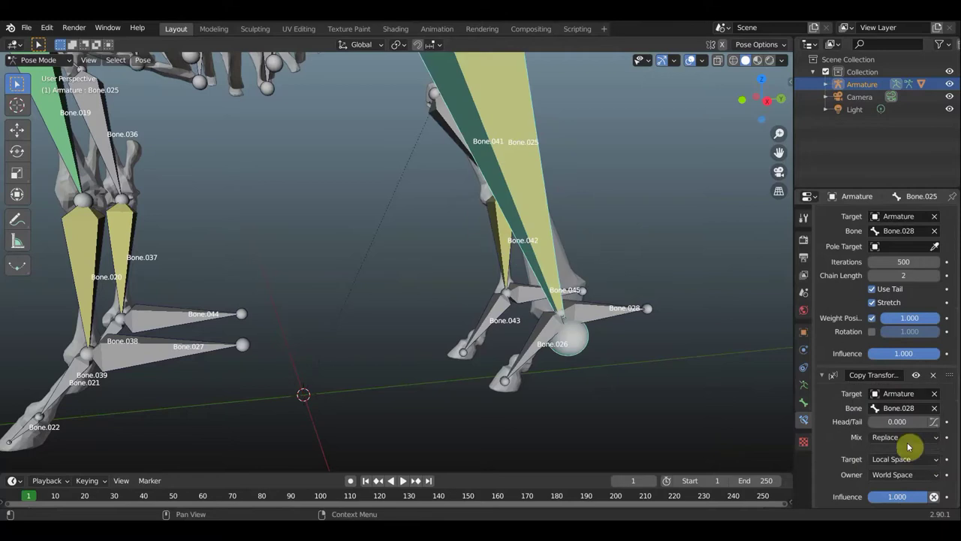
left_click(938, 477)
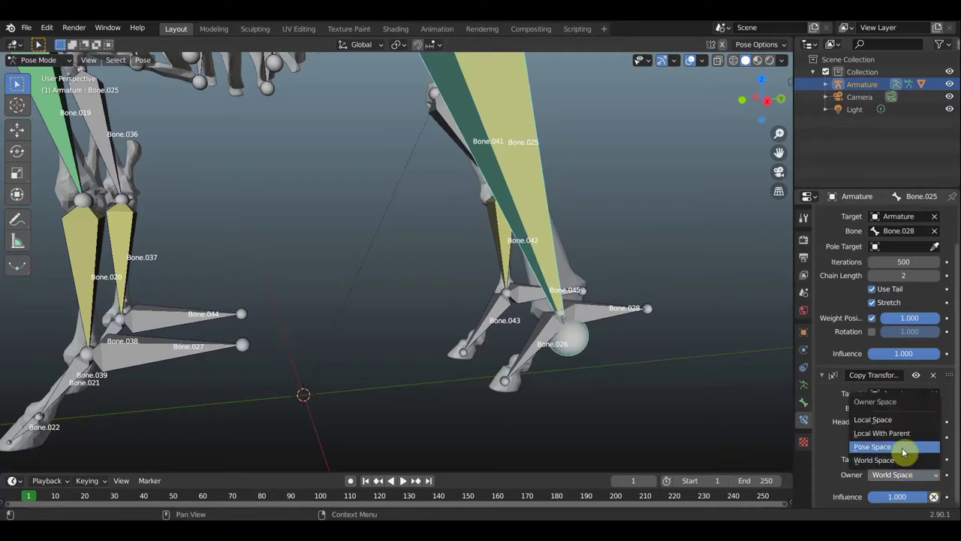
left_click(895, 421)
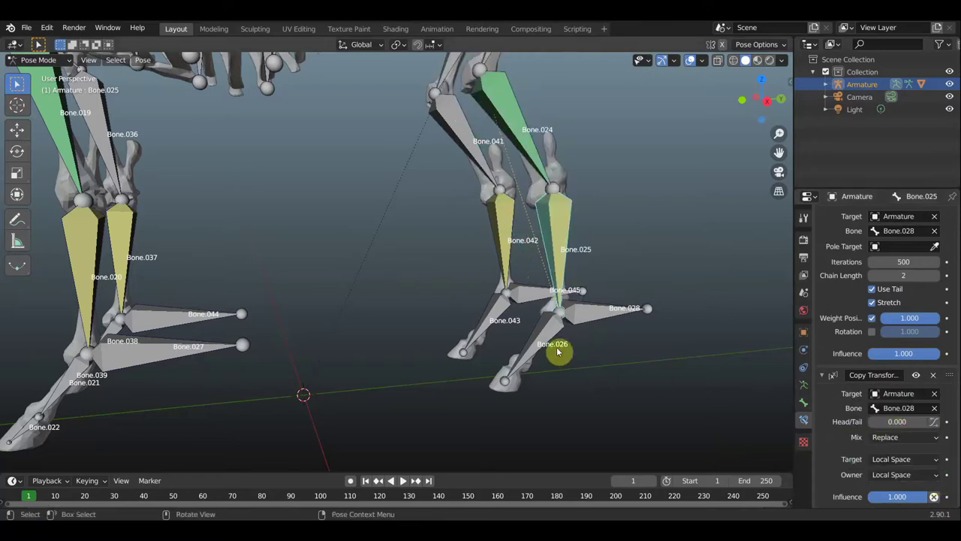
scroll(562, 350, "down", 5)
Move foot bone Bone.027 slightly to test how the IK leg follows
middle_click_drag(617, 311, 578, 313)
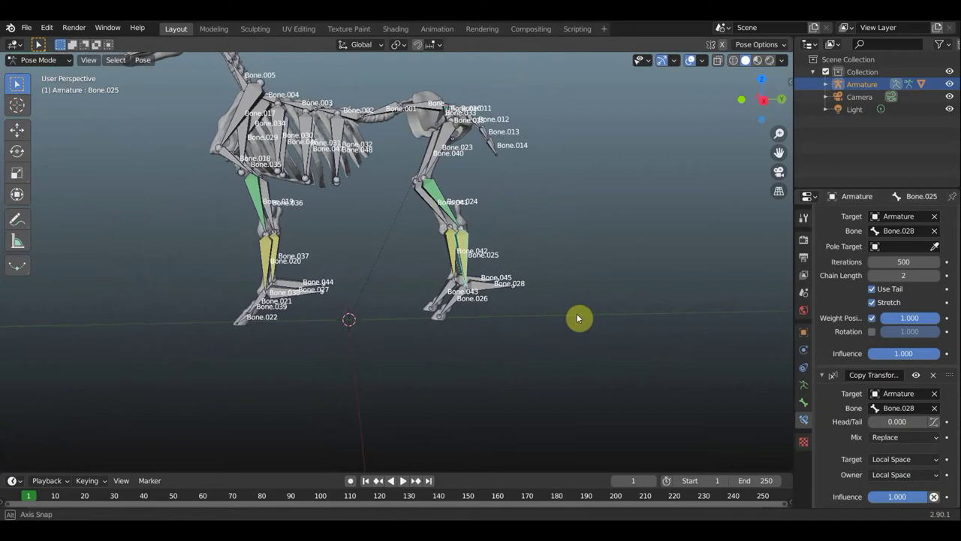
left_click(288, 297)
key("g")
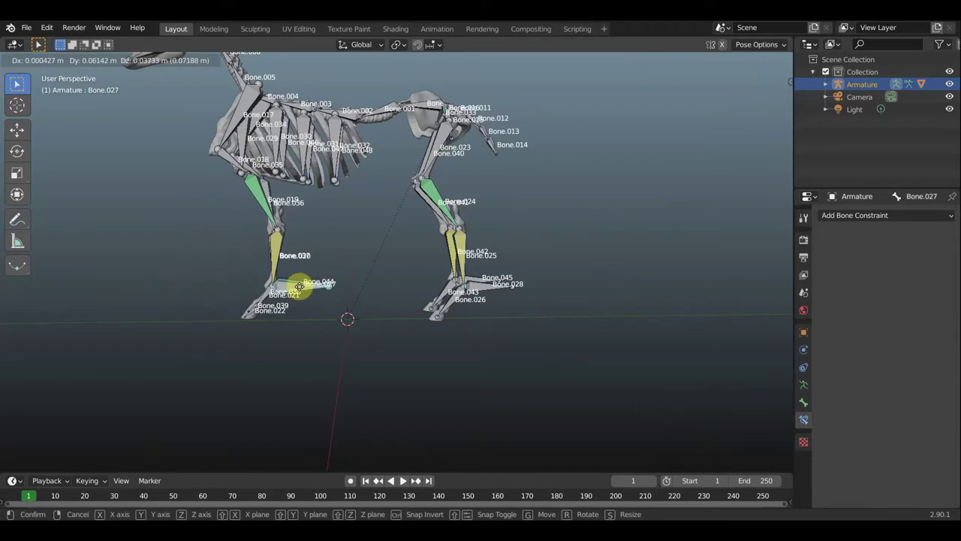
left_click(299, 289)
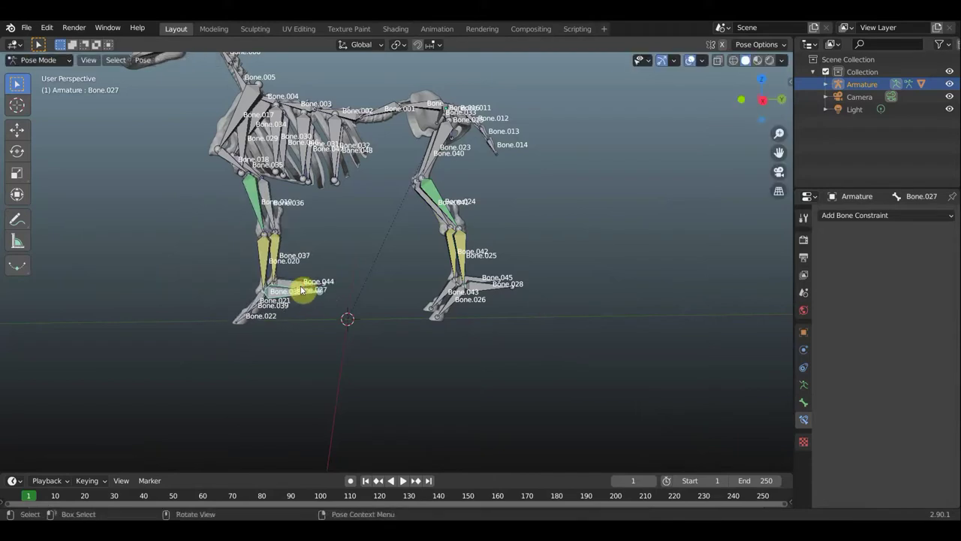
Orbit to a closer side-on view and select front-leg Bone.036
mouse_move(435, 266)
middle_mouse_down()
mouse_move(498, 303)
mouse_move(757, 319)
middle_mouse_up()
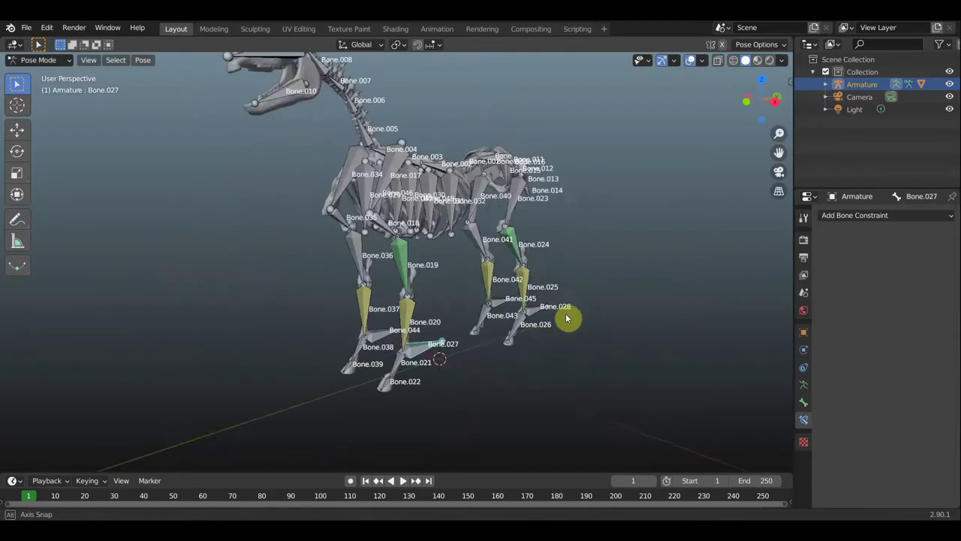
scroll(618, 301, "up", 2)
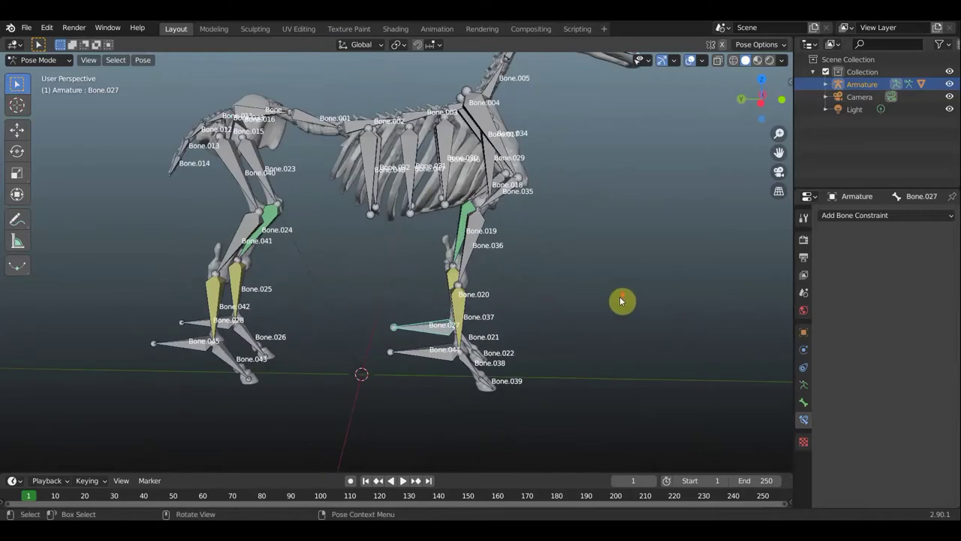
middle_click_drag(586, 298, 486, 256)
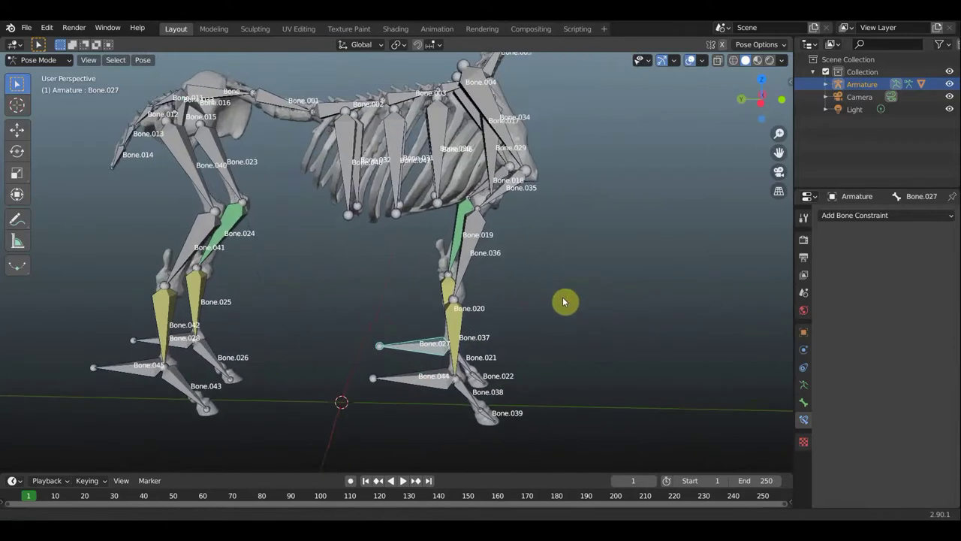
left_click(455, 229)
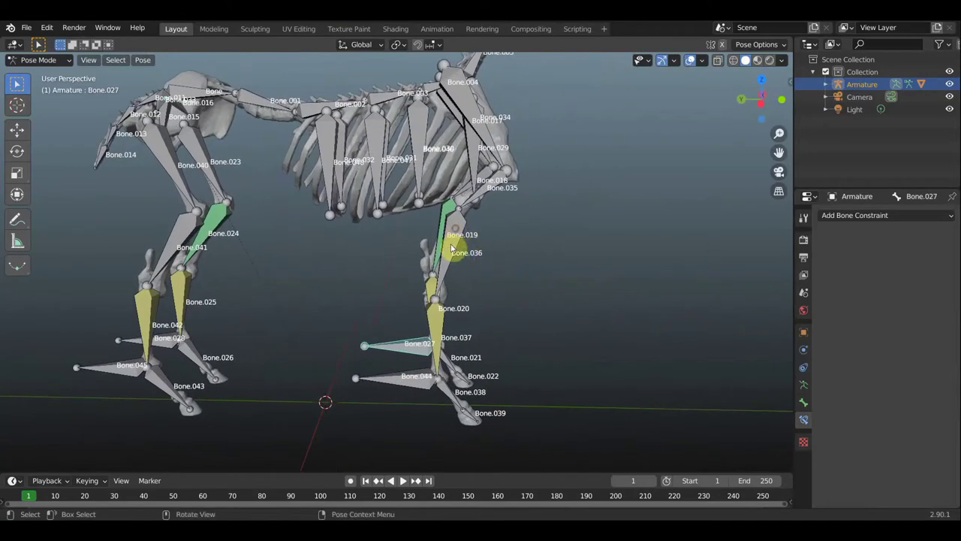
Add a Copy Location constraint to Bone.036 that targets the Armature's Bone.037
left_click(873, 215)
left_click(744, 244)
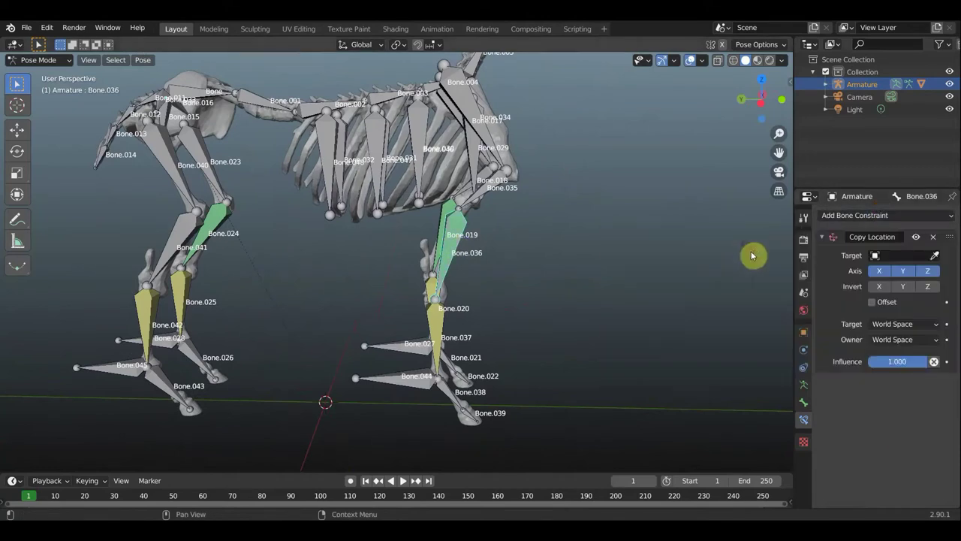
left_click(911, 255)
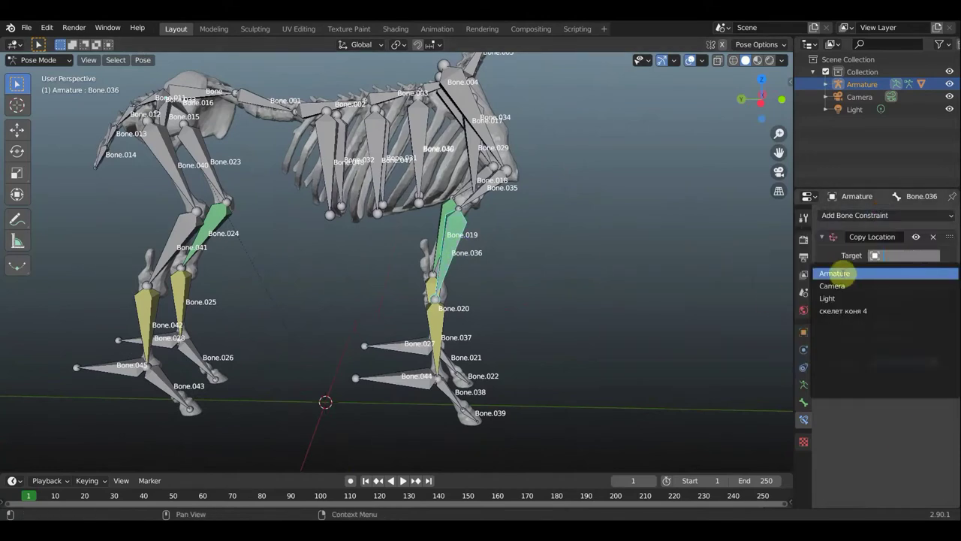
left_click(835, 274)
middle_click_drag(681, 312, 603, 312)
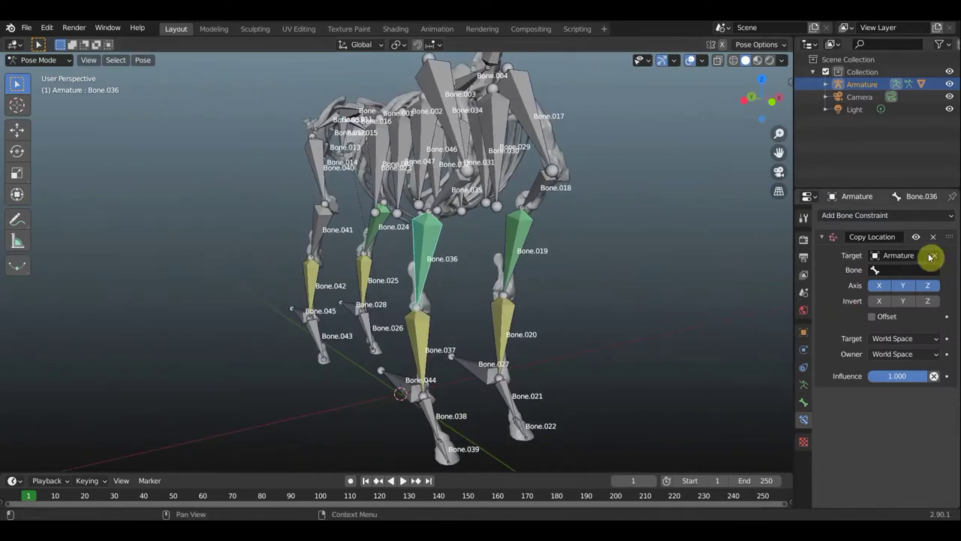
left_click(911, 268)
scroll(887, 364, "down", 3)
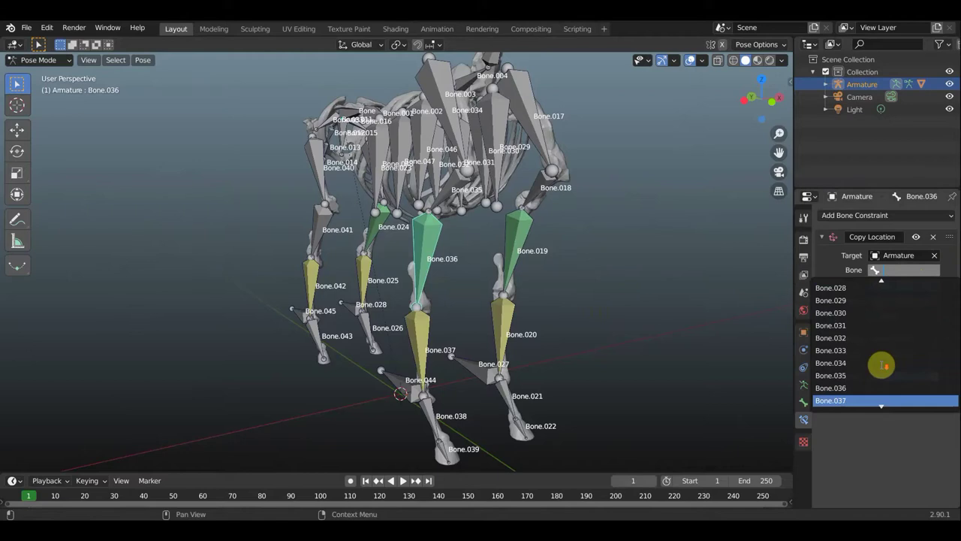
left_click(837, 403)
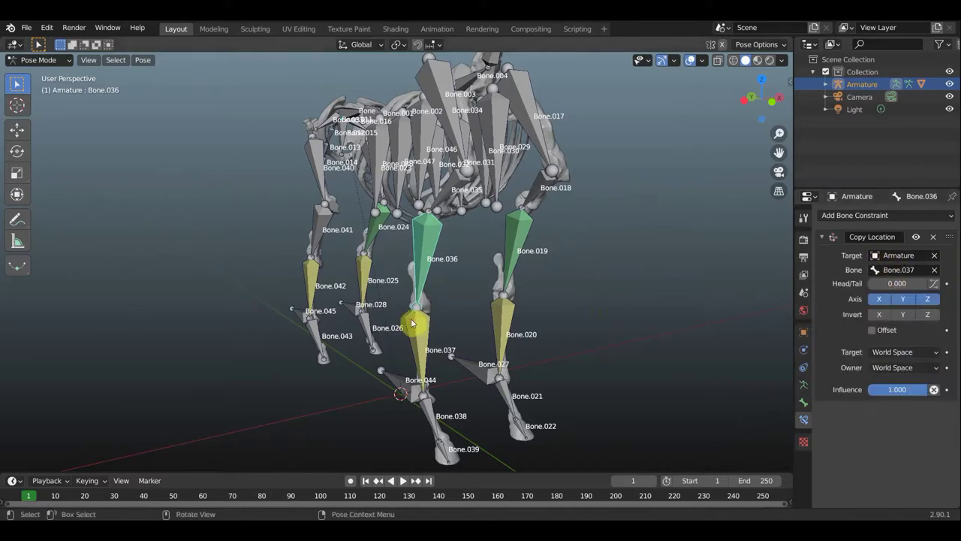
left_click(471, 310)
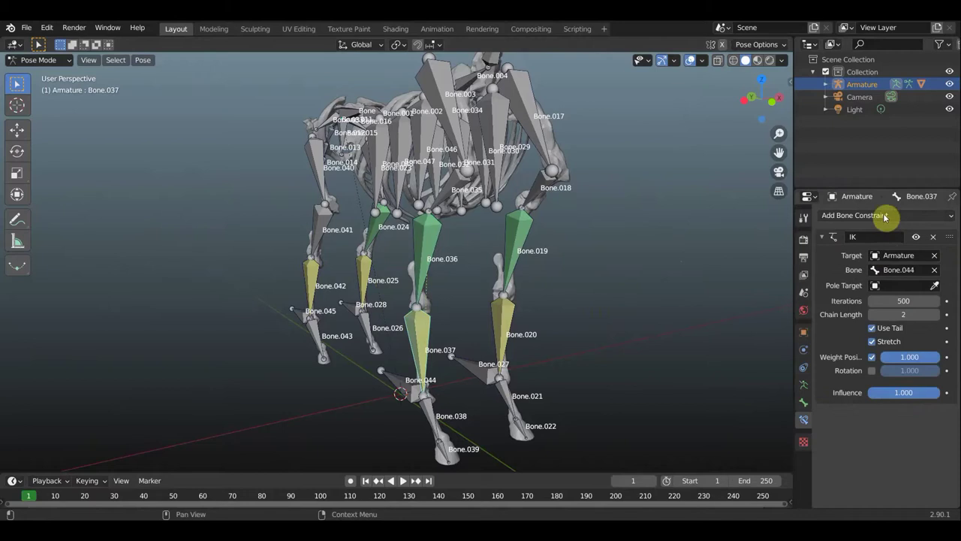
Add a Copy Transforms constraint to Bone.037 that targets the Armature's Bone.044
left_click(885, 217)
left_click(735, 284)
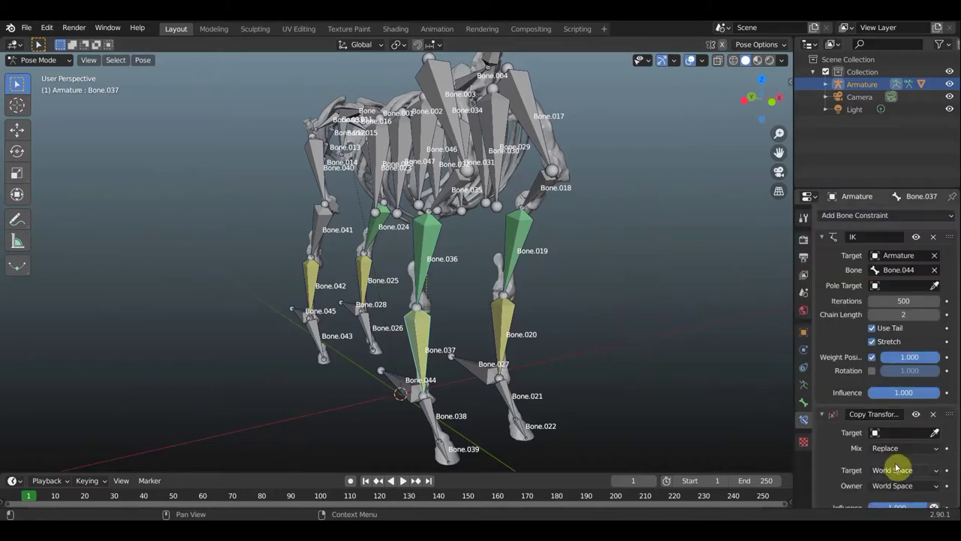
left_click(913, 435)
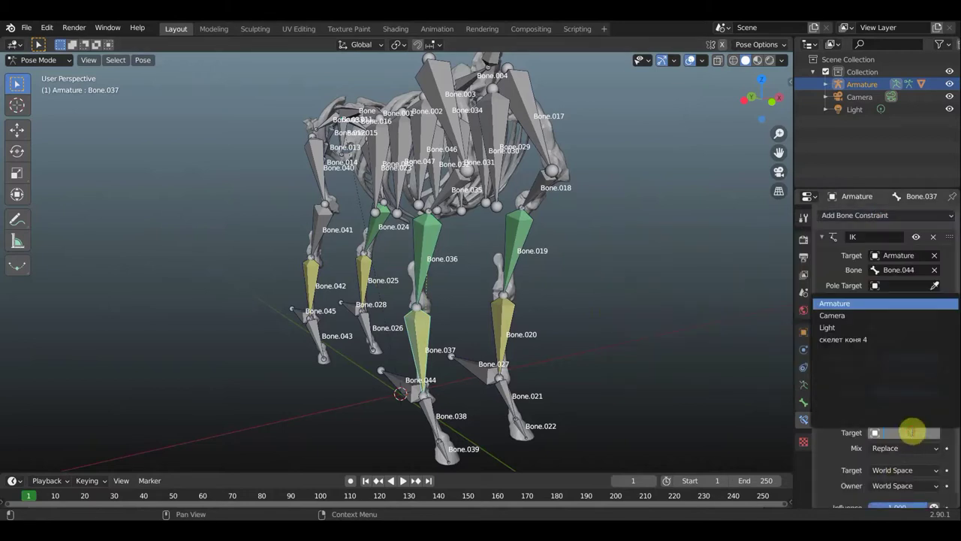
left_click(839, 304)
scroll(913, 443, "down", 1)
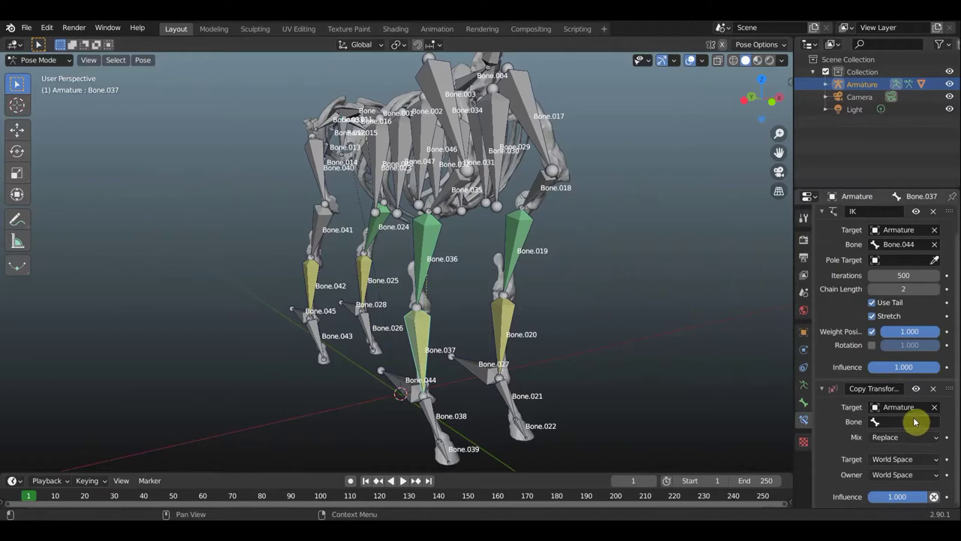
mouse_move(489, 408)
middle_mouse_down()
mouse_move(581, 404)
mouse_move(556, 415)
middle_mouse_up()
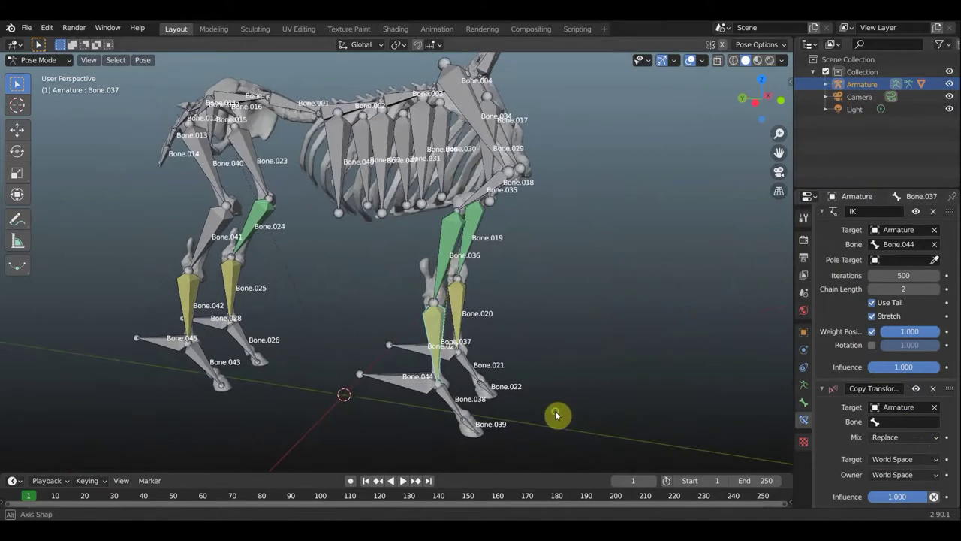
left_click(902, 422)
scroll(863, 379, "down", 5)
scroll(838, 388, "down", 1)
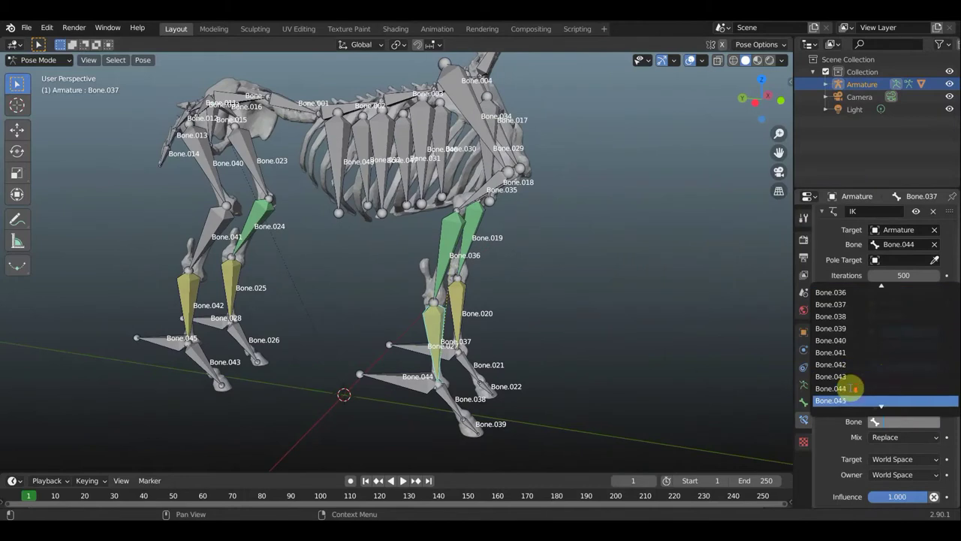
scroll(837, 388, "down", 1)
left_click(839, 389)
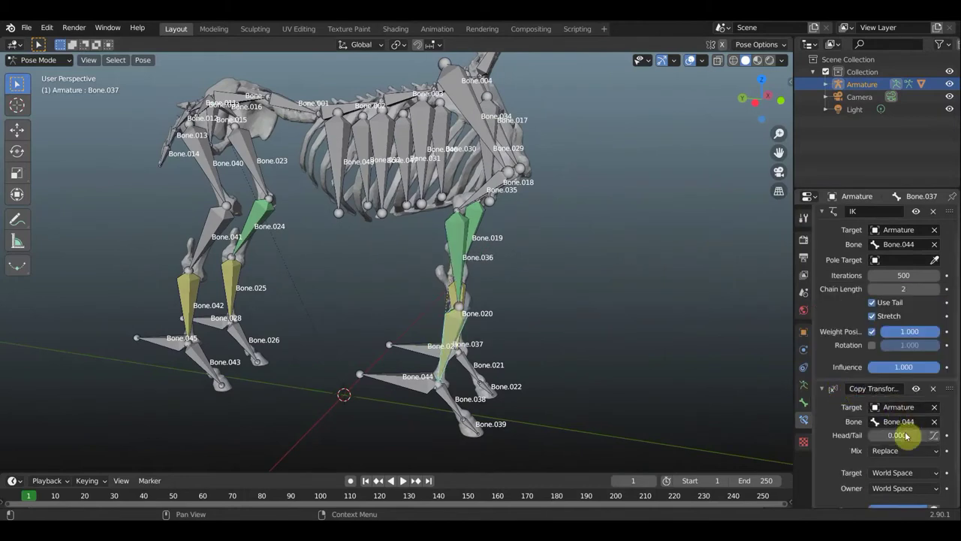
scroll(913, 447, "down", 1)
Set the target and owner spaces to Local Space, then select front-leg Bone.041
left_click(935, 459)
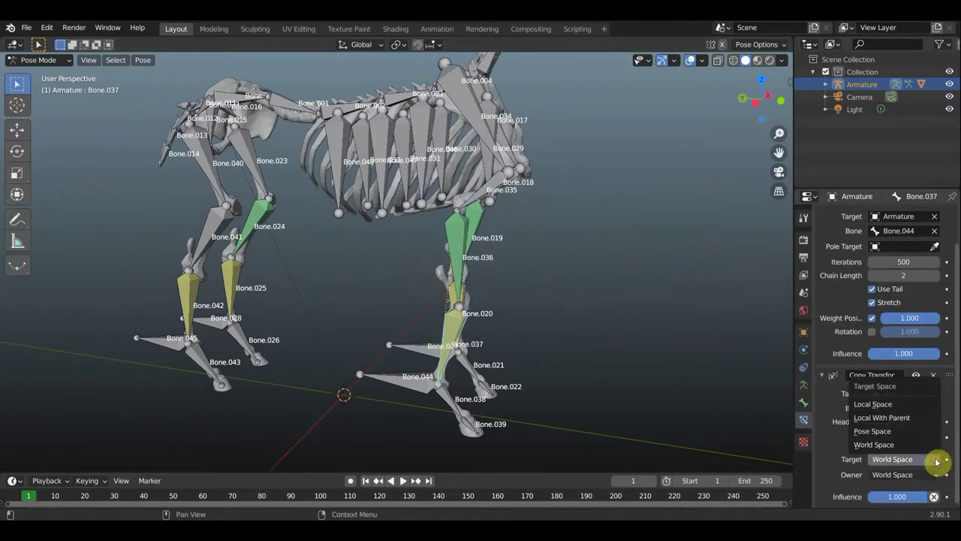
left_click(894, 402)
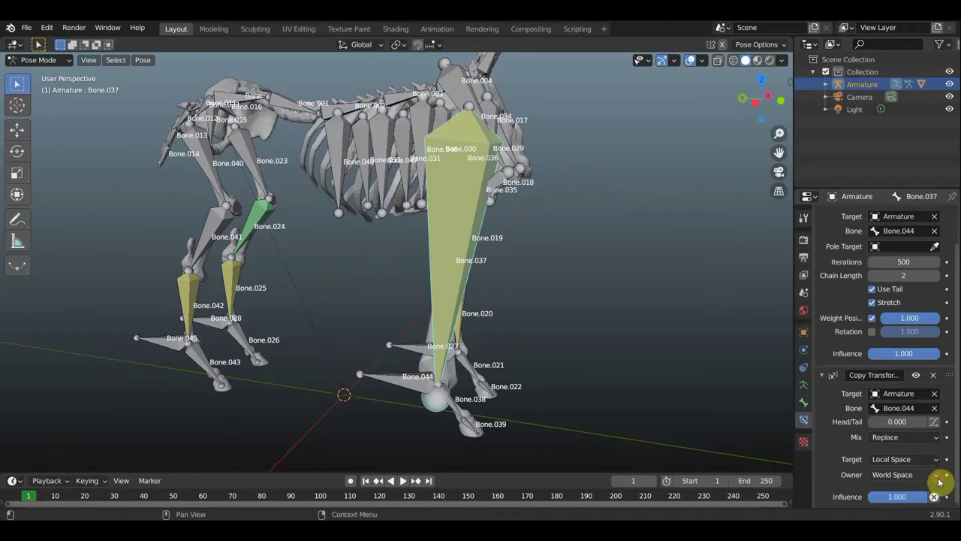
left_click(938, 478)
left_click(894, 420)
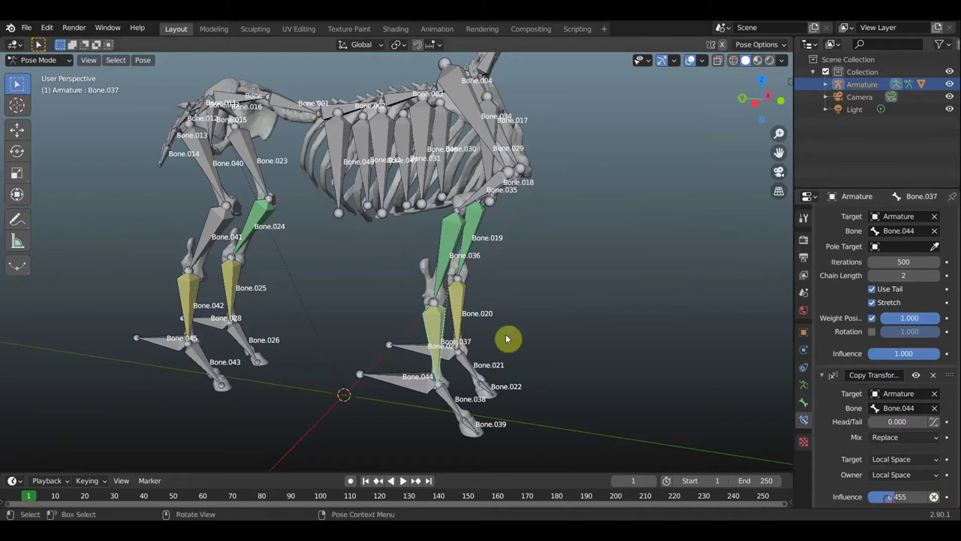
left_click(457, 294)
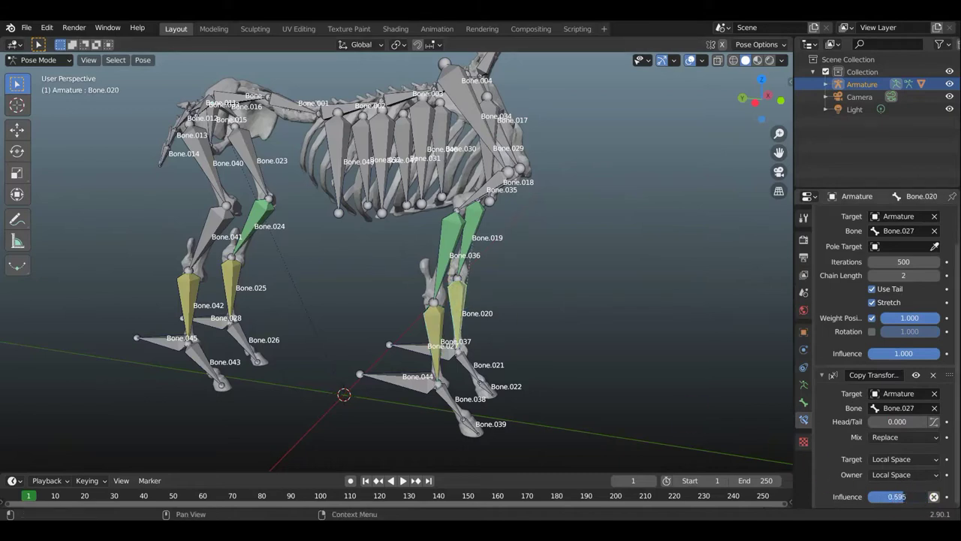
left_click(218, 233)
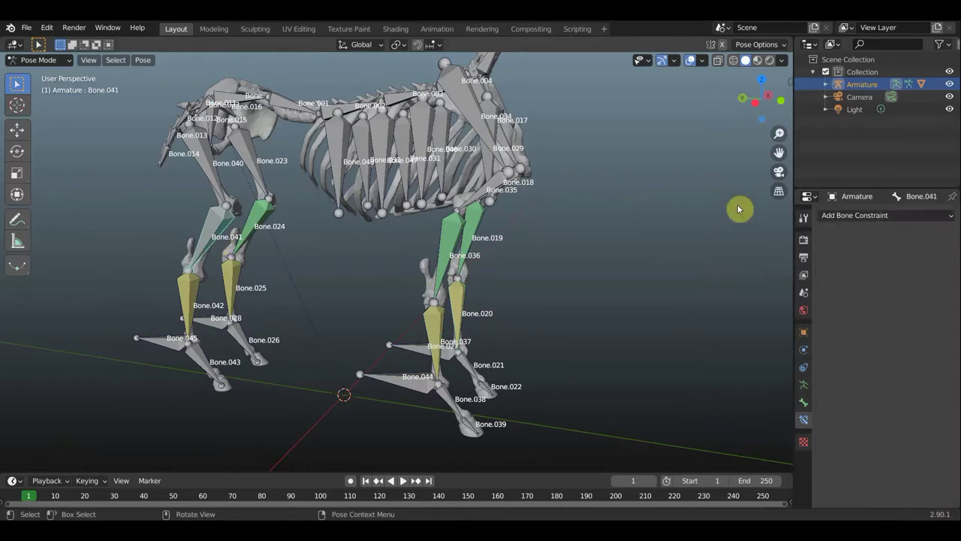
Add a Copy Location constraint to Bone.041 that targets the Armature's Bone.042
left_click(875, 216)
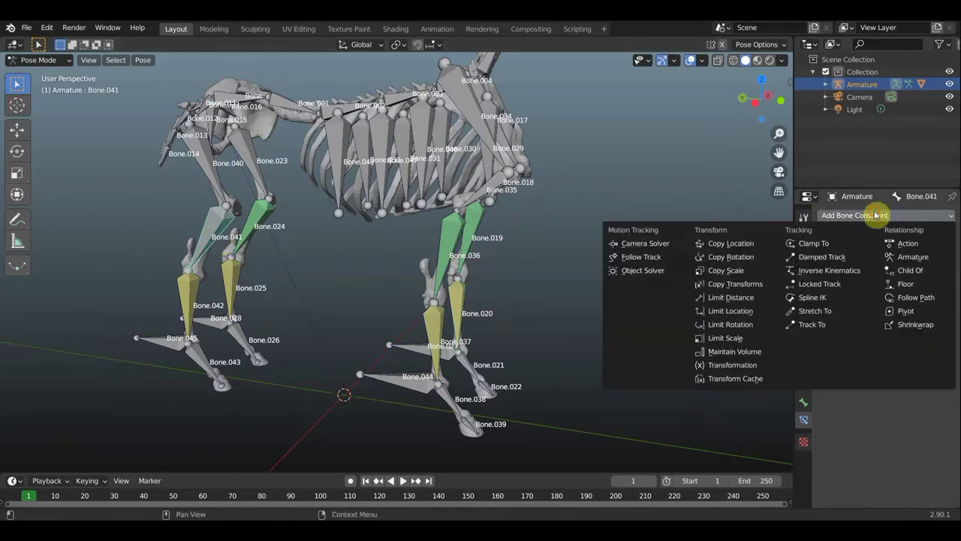
left_click(727, 246)
left_click(902, 256)
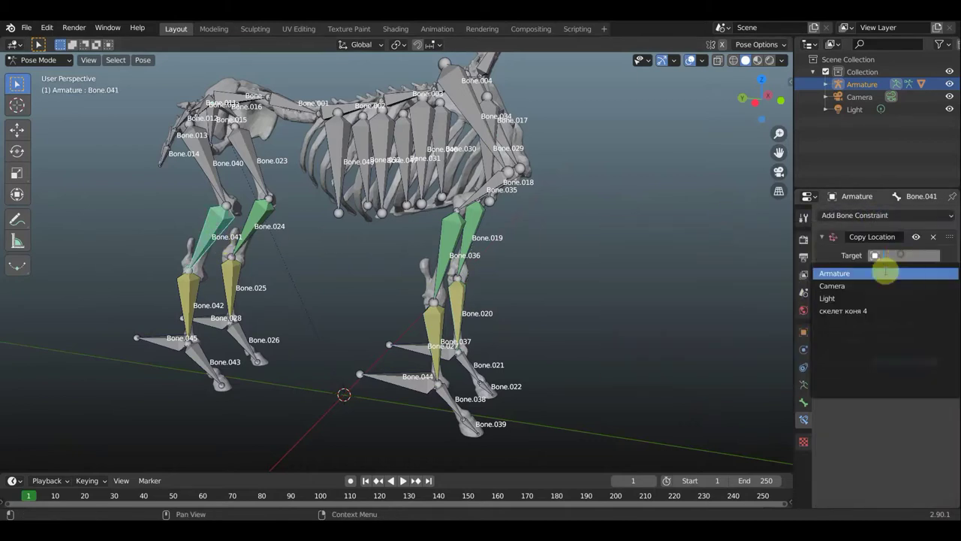
left_click(879, 275)
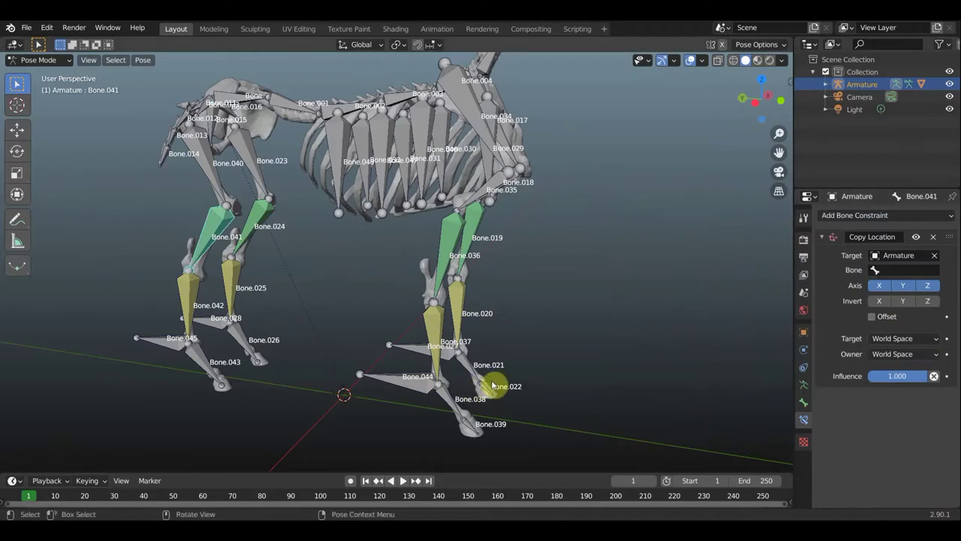
scroll(493, 384, "up", 2)
middle_click_drag(488, 376, 476, 380)
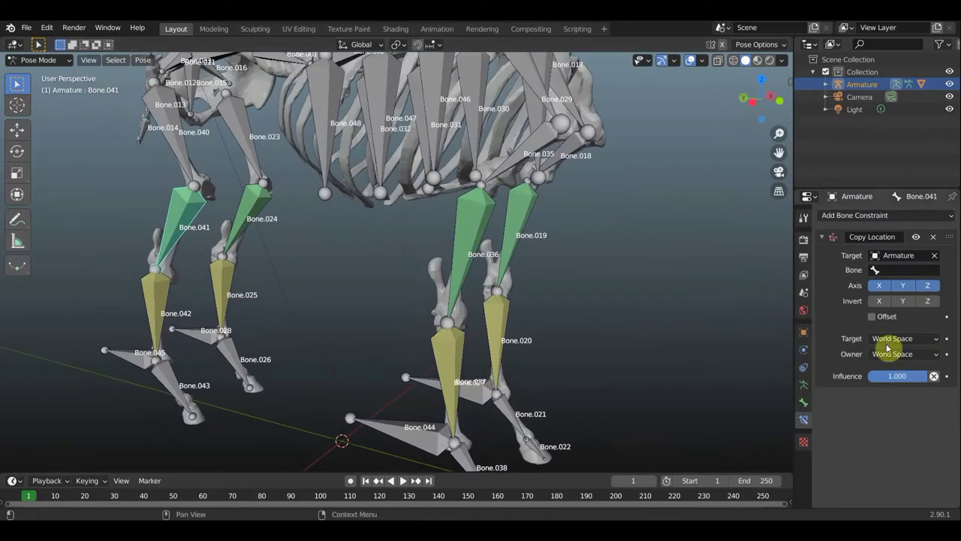
left_click(899, 270)
scroll(868, 364, "down", 8)
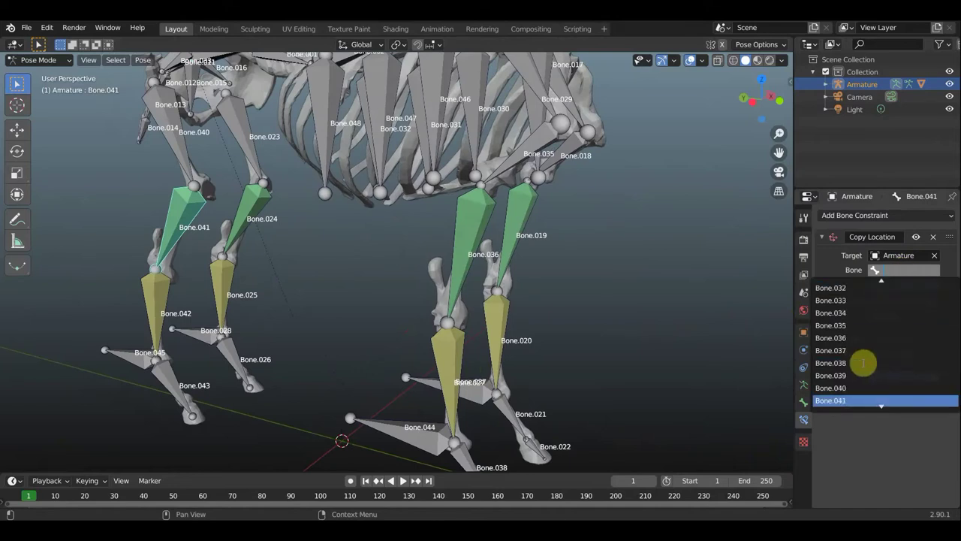
left_click(856, 363)
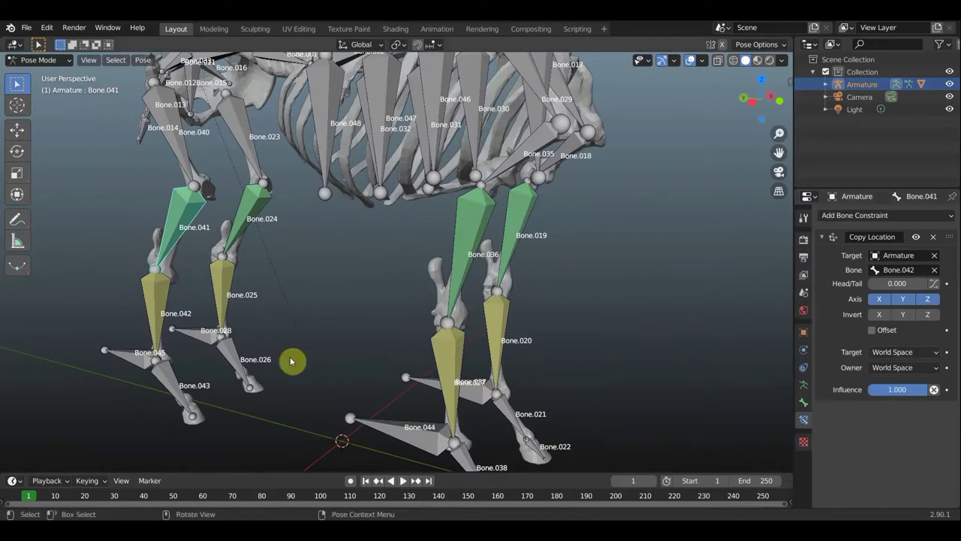
left_click(156, 302)
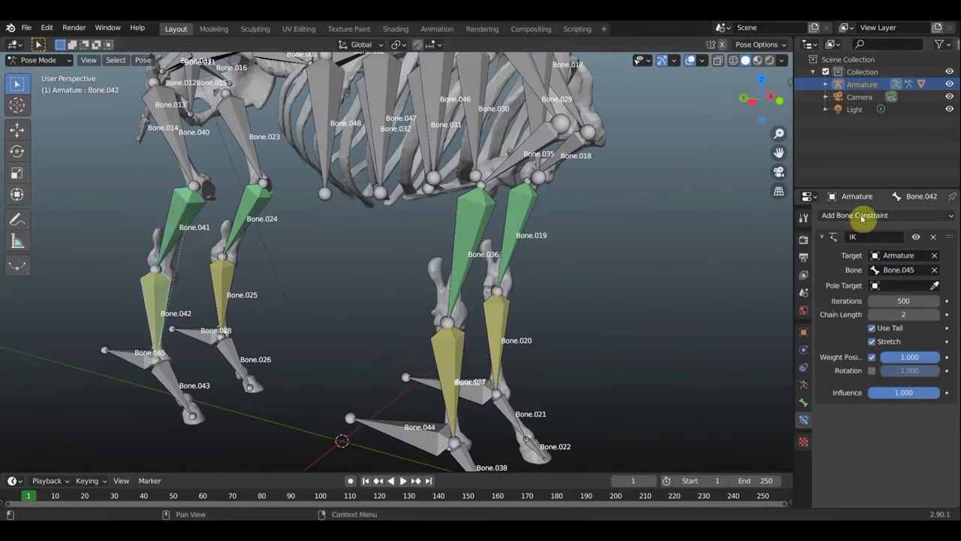
Add a Copy Transforms constraint to Bone.042 that targets the Armature's Bone.045
left_click(858, 215)
left_click(738, 283)
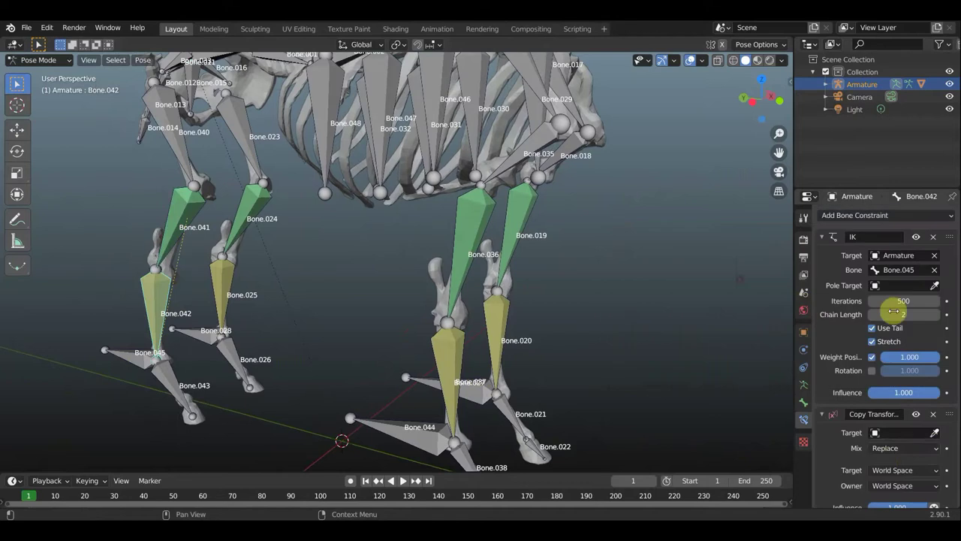
scroll(887, 439, "down", 1)
left_click(879, 421)
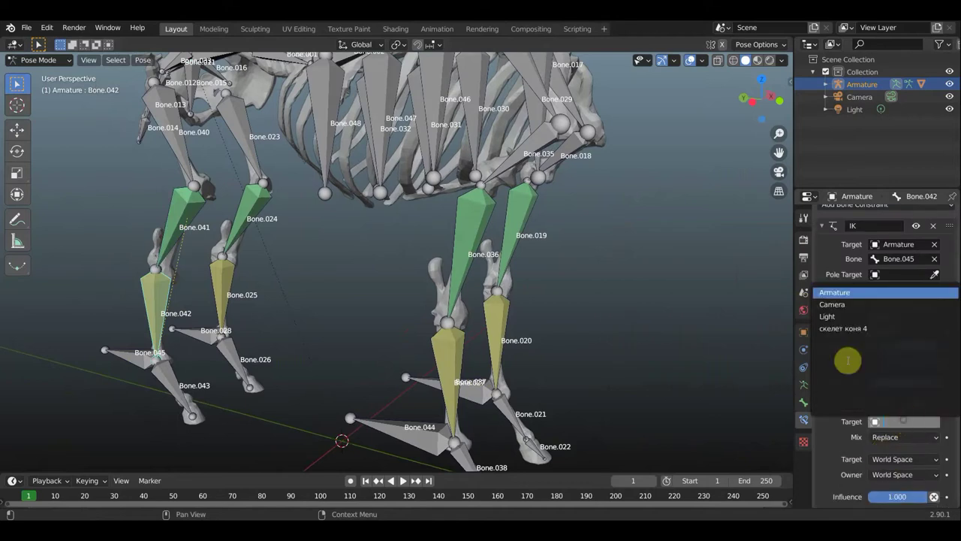
left_click(836, 292)
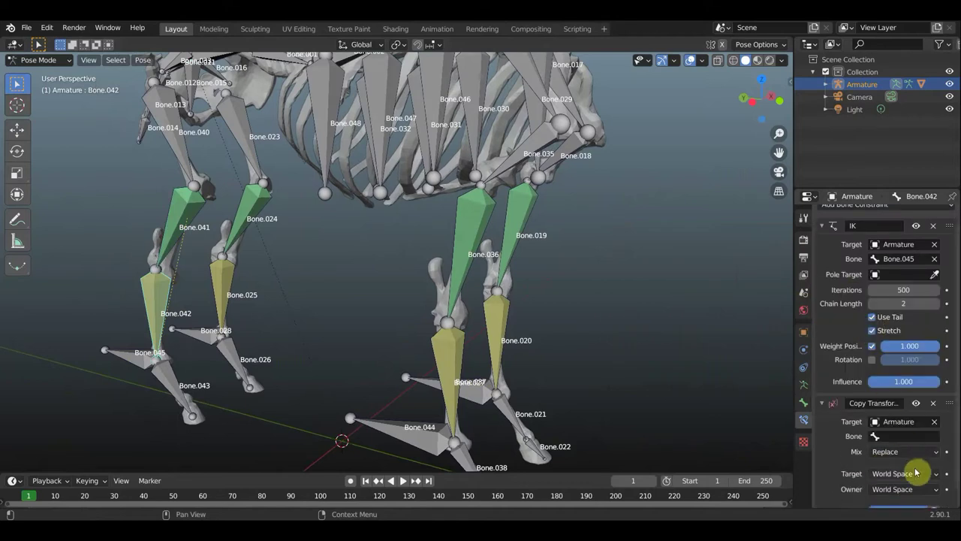
scroll(910, 458, "down", 1)
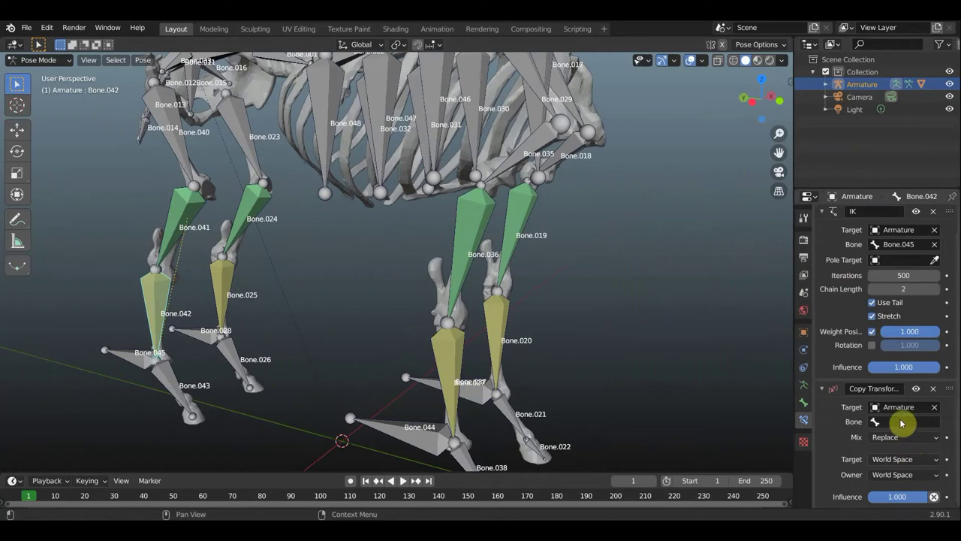
left_click(902, 420)
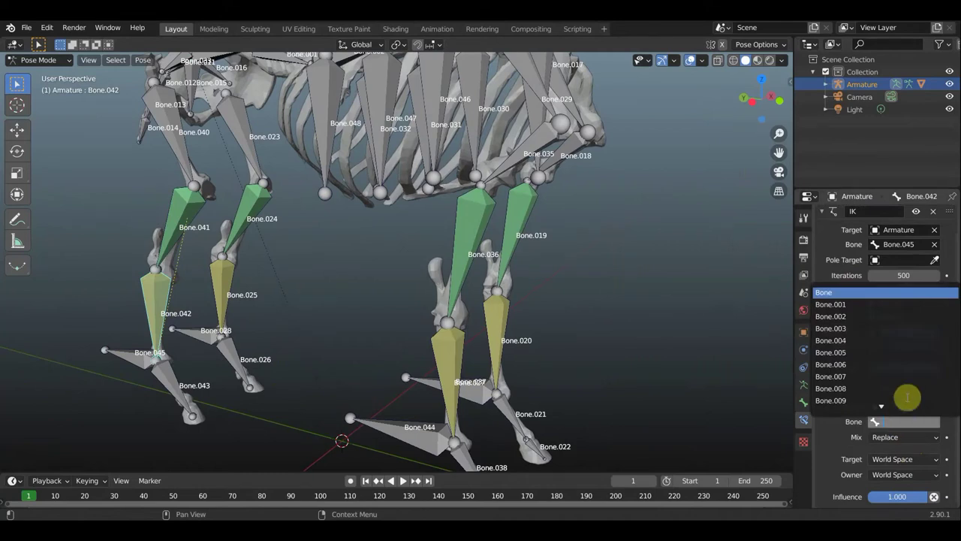
scroll(894, 379, "down", 7)
scroll(885, 362, "down", 9)
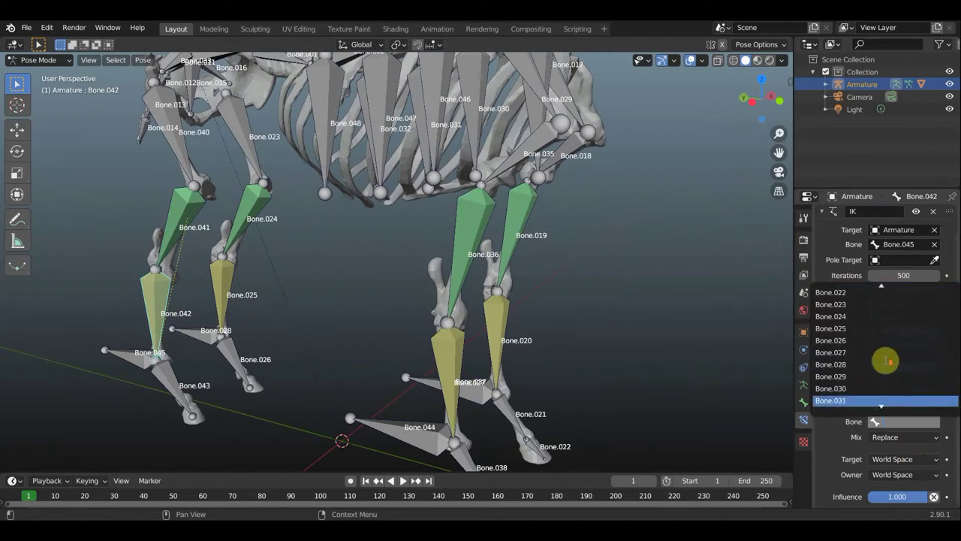
scroll(885, 360, "down", 2)
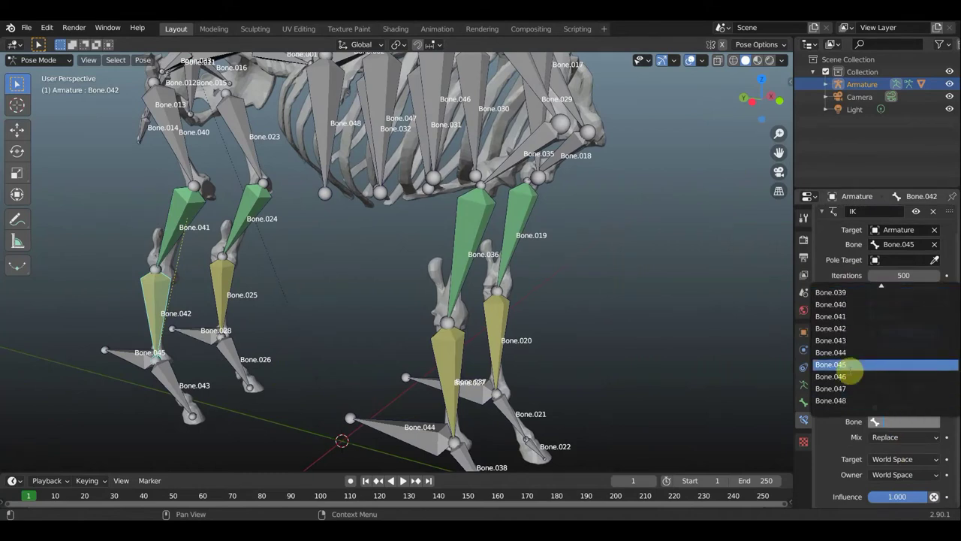
left_click(841, 367)
Set the constraint's target space and owner space both to Local Space
left_click(931, 473)
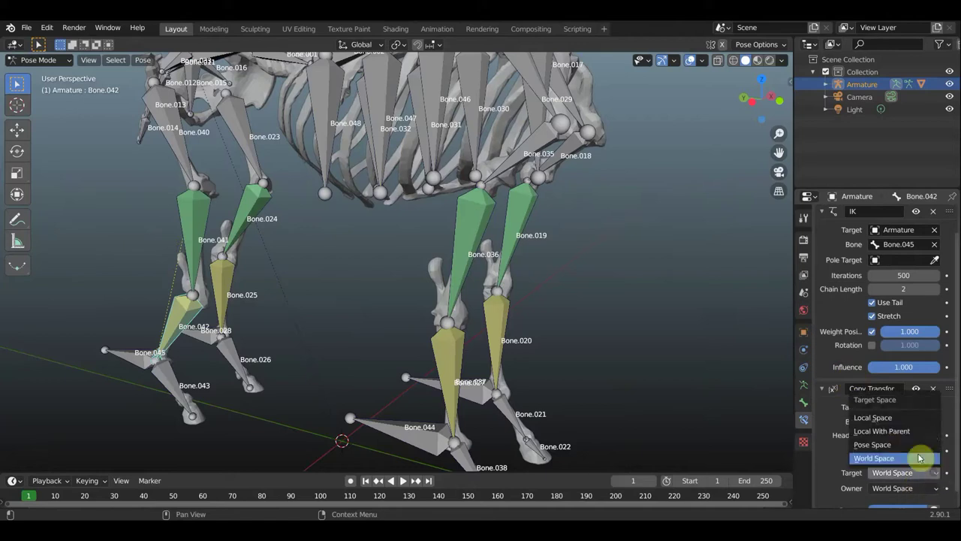
left_click(895, 418)
left_click(925, 488)
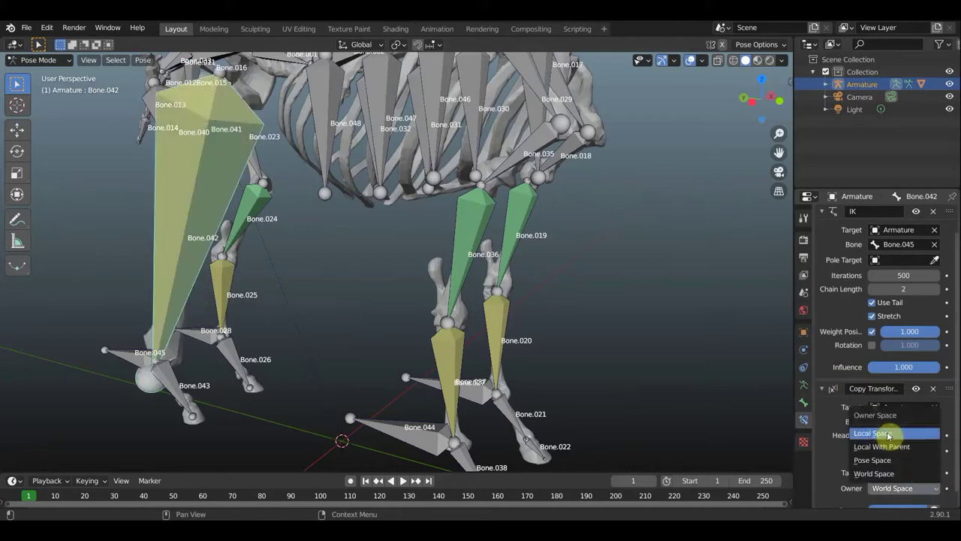
left_click(894, 433)
scroll(901, 460, "down", 1)
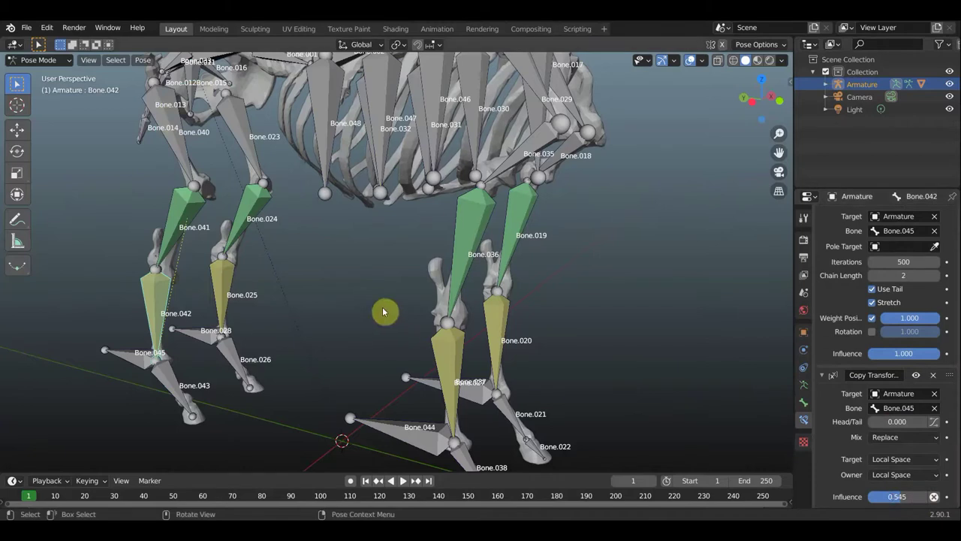
Select Bone.025 and orbit out to a side view of the whole horse skeleton
left_click(496, 378)
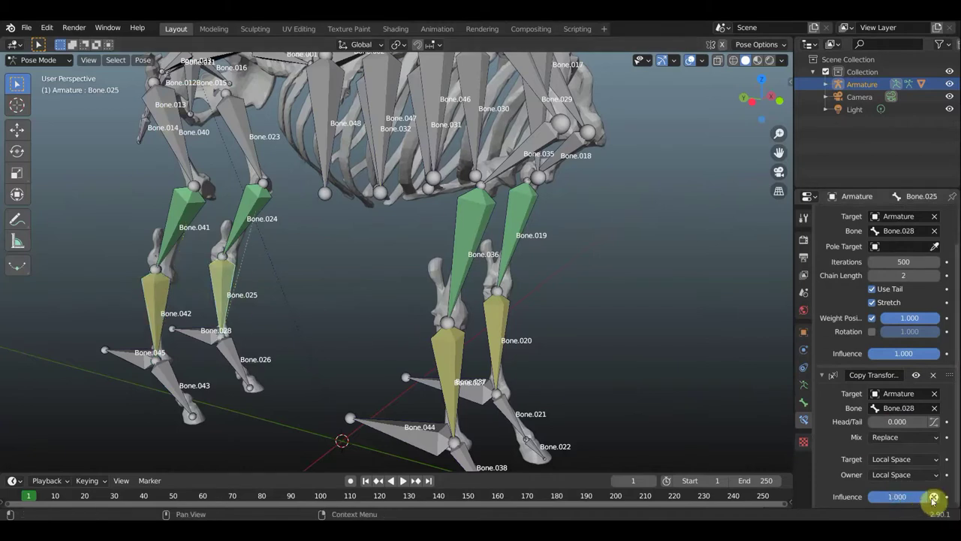
left_click_drag(898, 496, 934, 498)
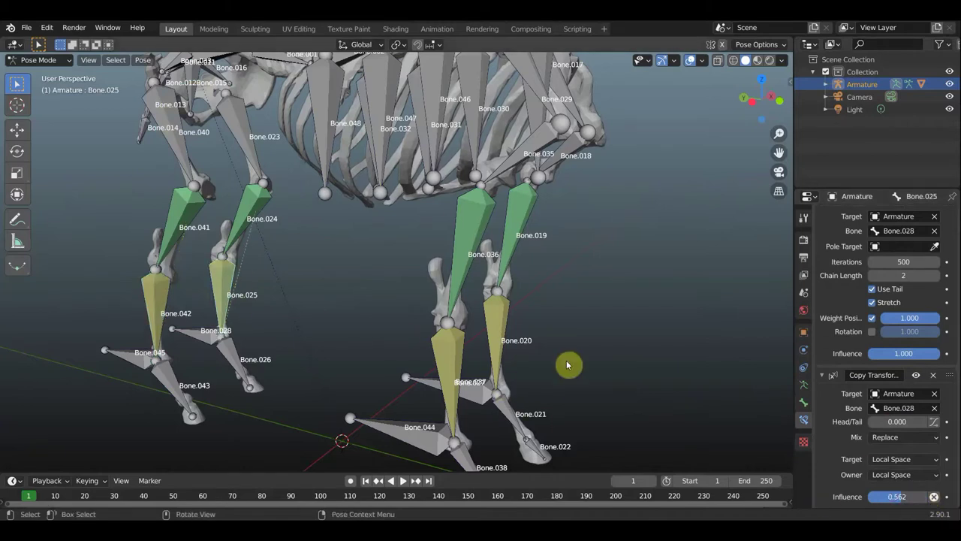
scroll(566, 359, "down", 4)
middle_click_drag(629, 361, 389, 361)
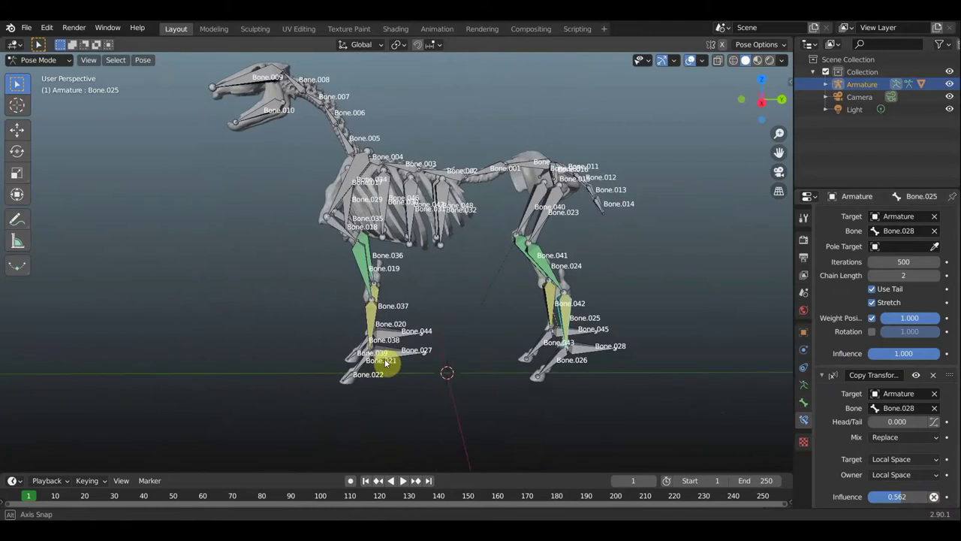
mouse_move(712, 304)
middle_mouse_down()
mouse_move(726, 335)
mouse_move(590, 278)
middle_mouse_up()
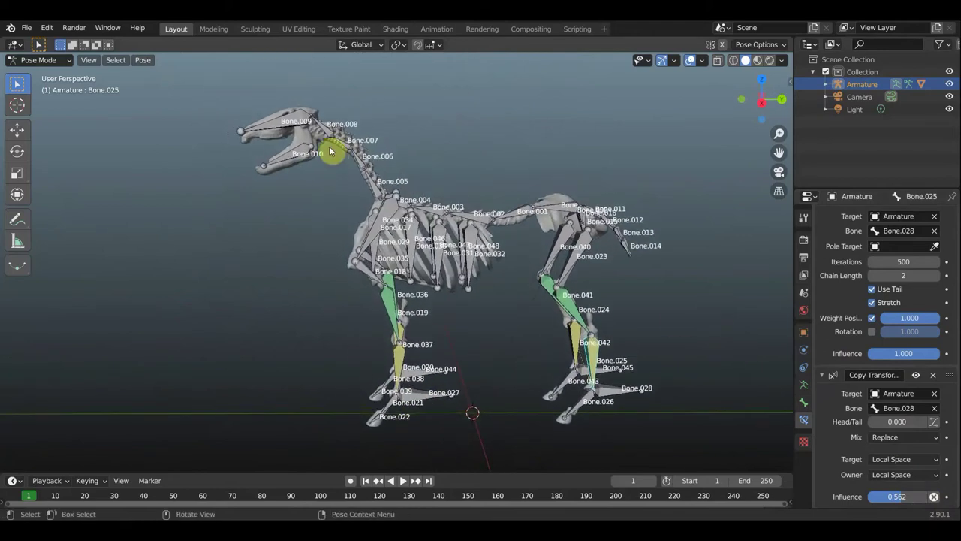
Rotate head bone Bone.009, then switch to a right side view zoomed on the head
left_click(305, 119)
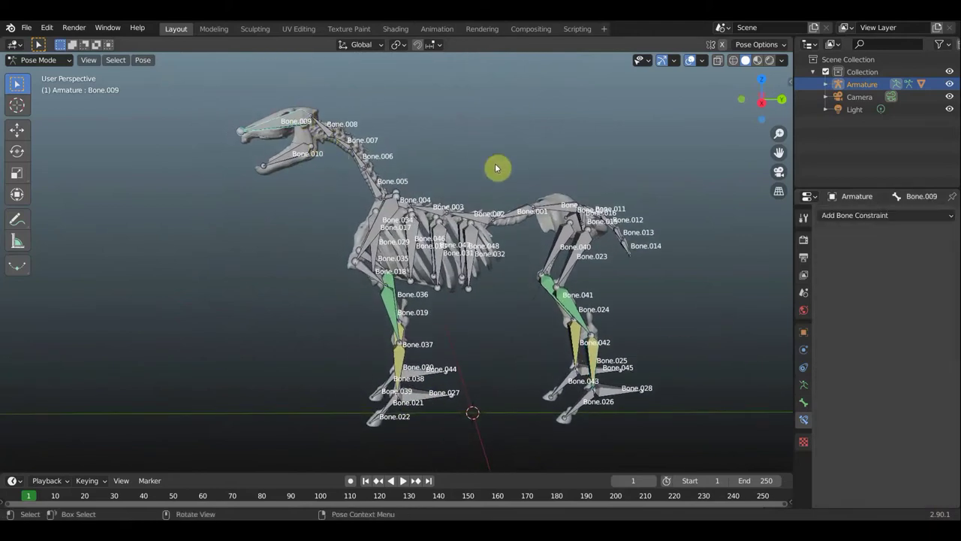
key("r")
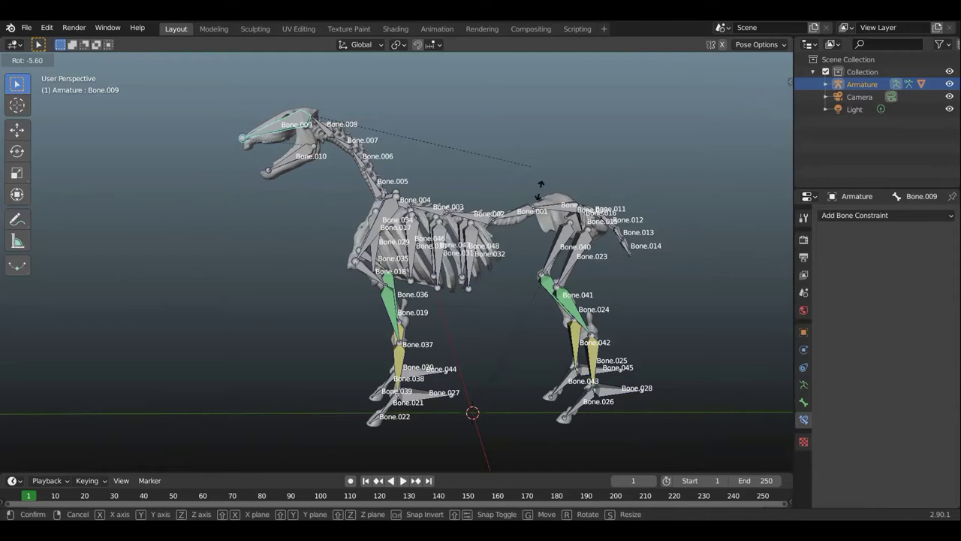
left_click(549, 186)
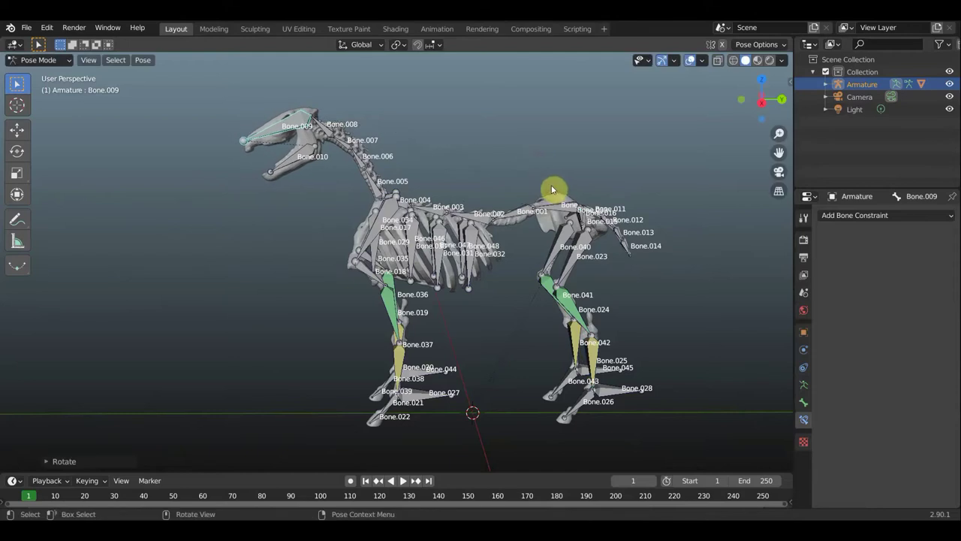
key("KP_3")
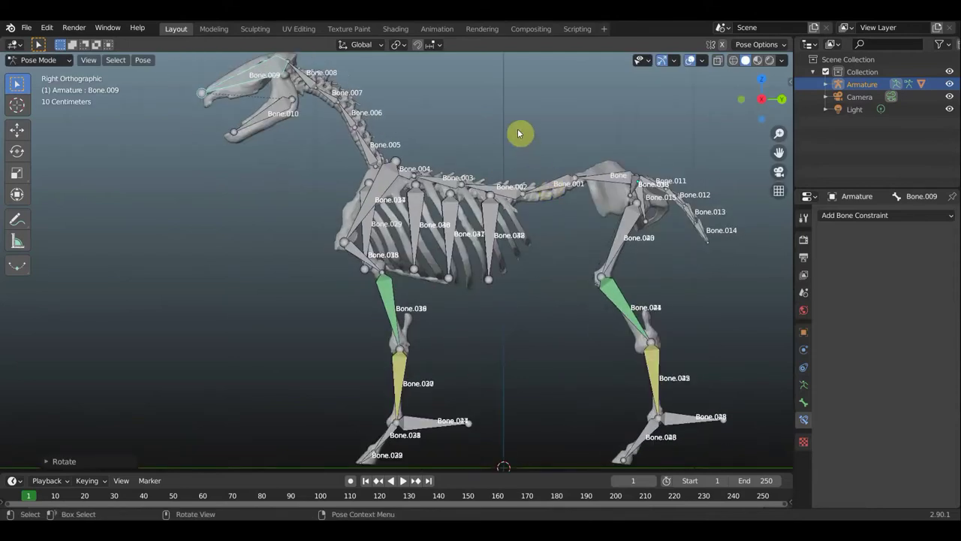
middle_click_drag(533, 150, 569, 258, "shift")
scroll(312, 236, "up", 2)
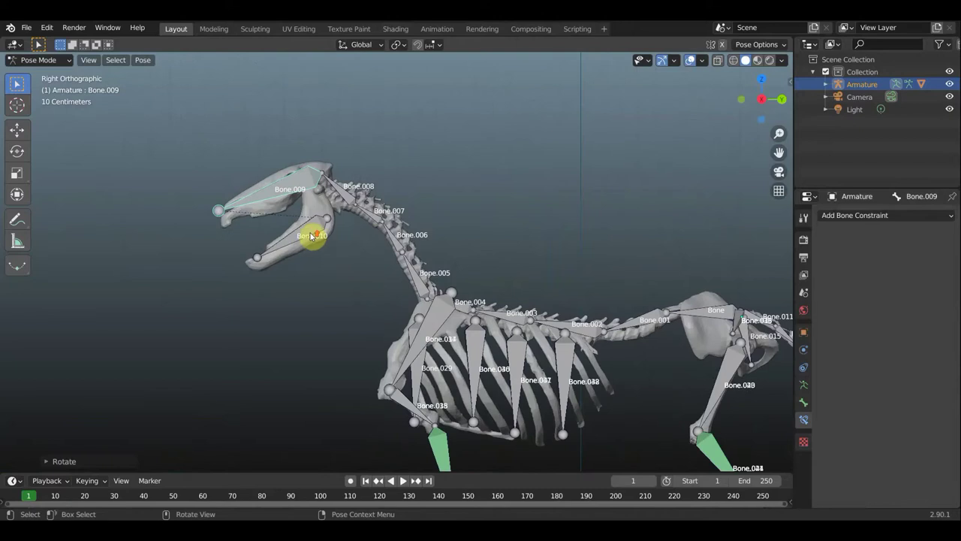
Rotate jaw bone Bone.010 in two passes so the mouth partly closes
left_click(316, 230)
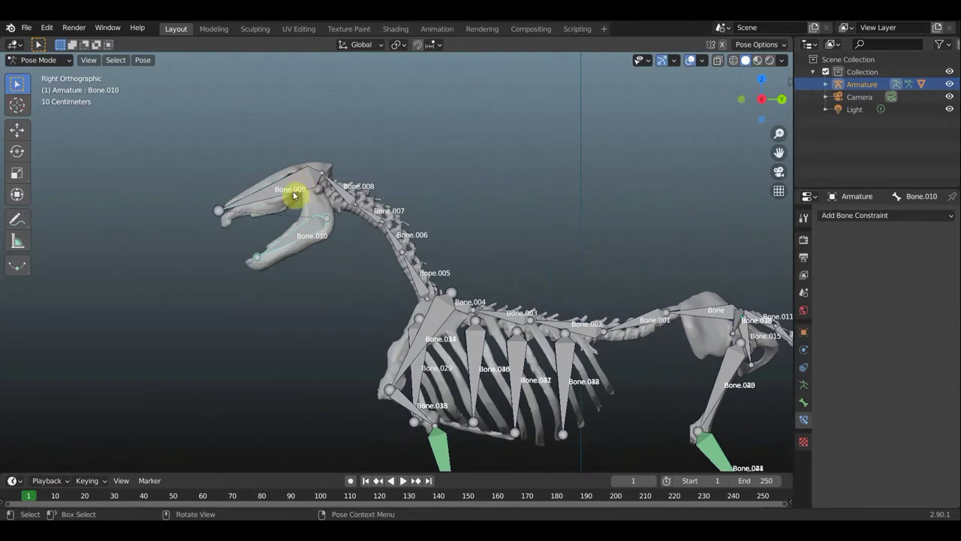
left_click(304, 179)
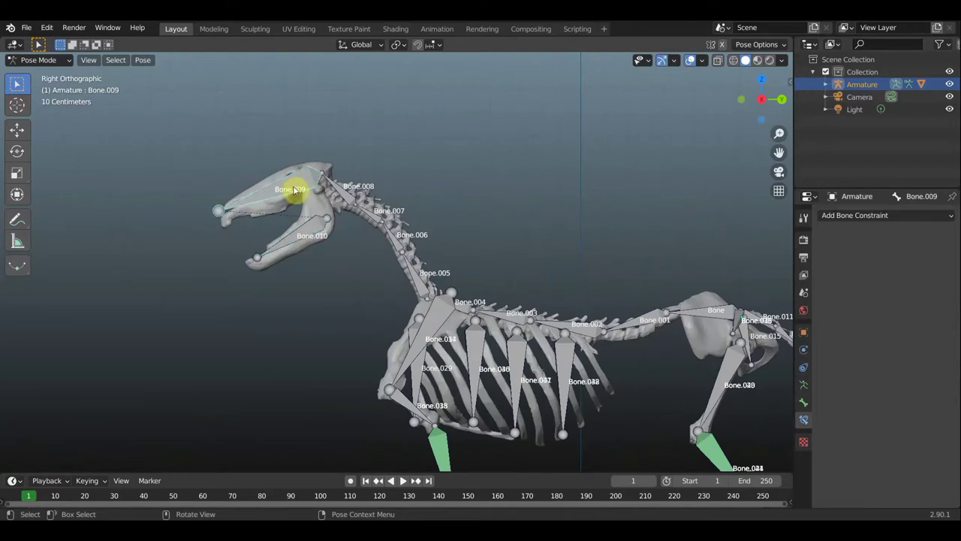
left_click(308, 233)
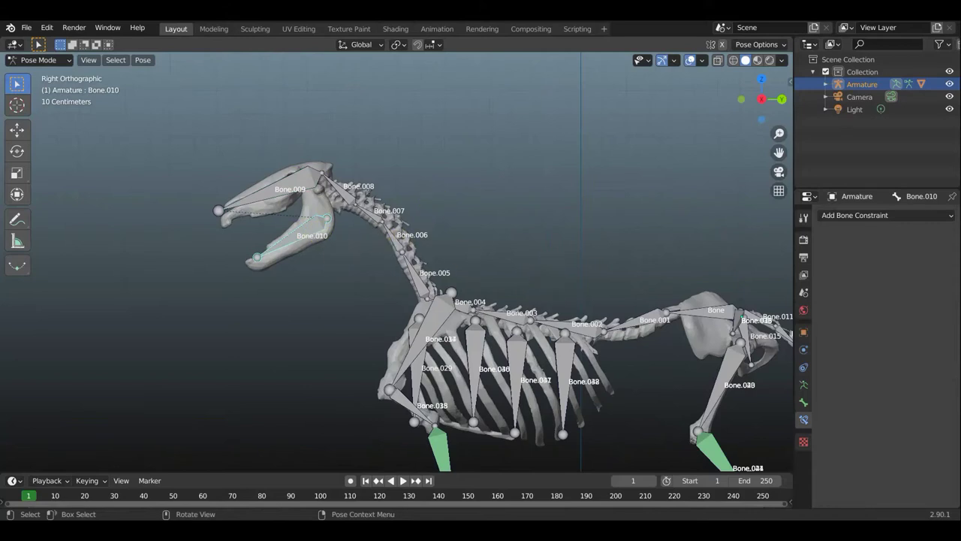
key("r")
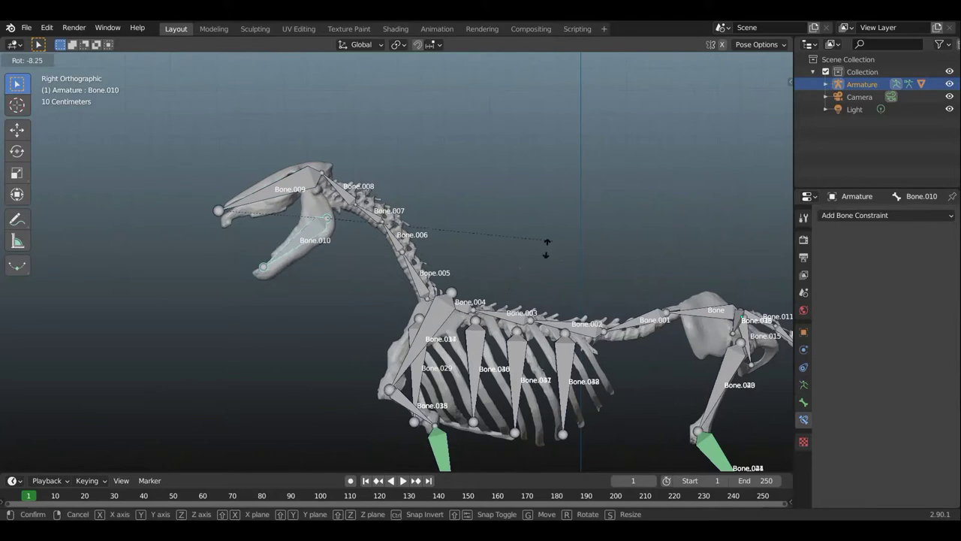
left_click(481, 287)
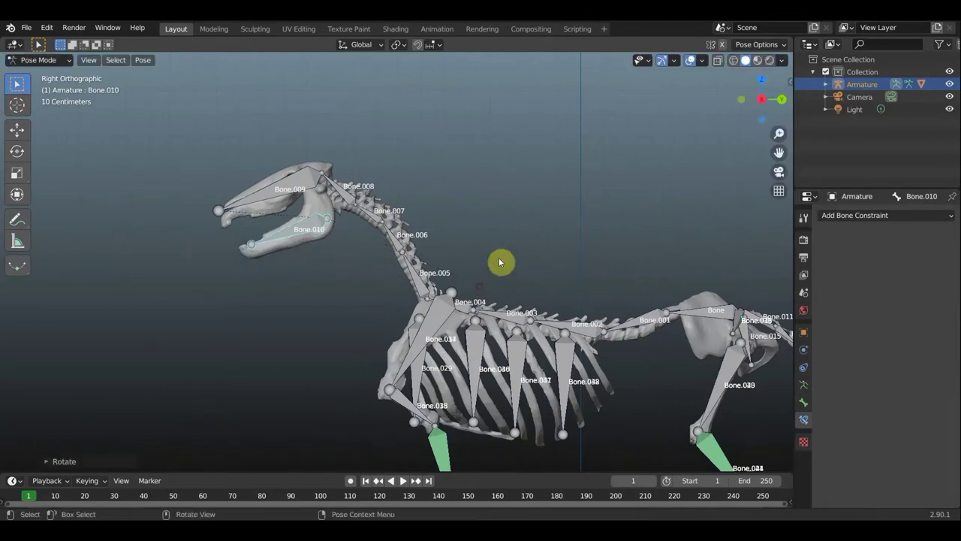
mouse_move(500, 262)
middle_mouse_down()
mouse_move(630, 279)
mouse_move(628, 260)
middle_mouse_up()
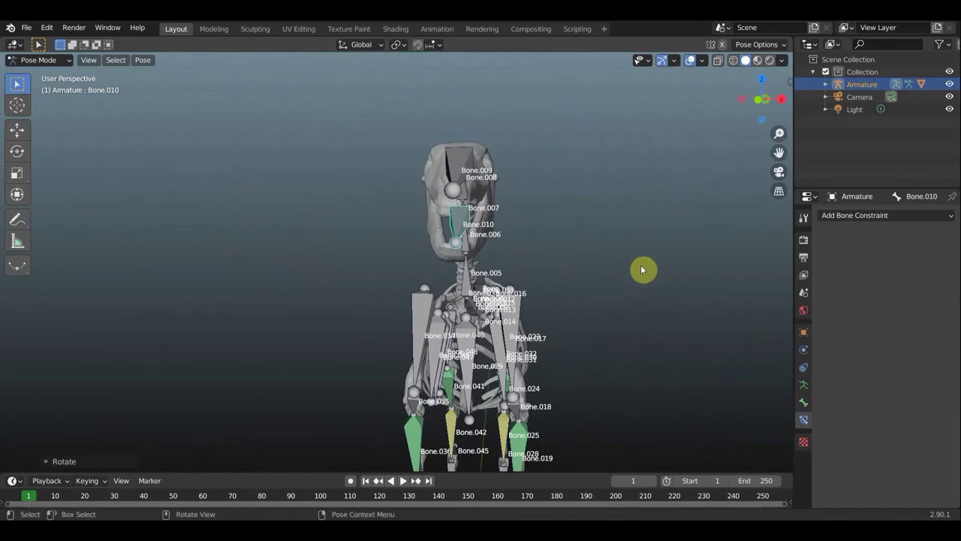
key("r")
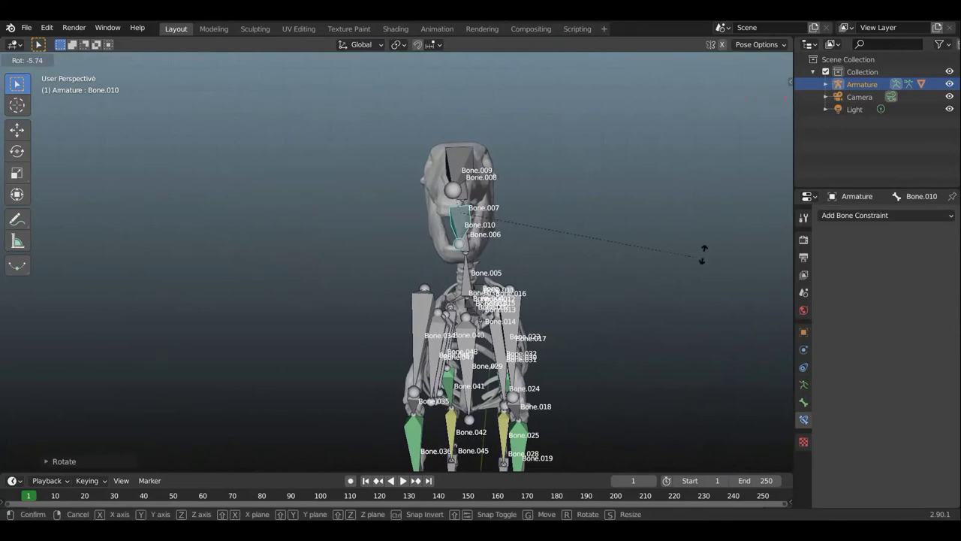
left_click(700, 251)
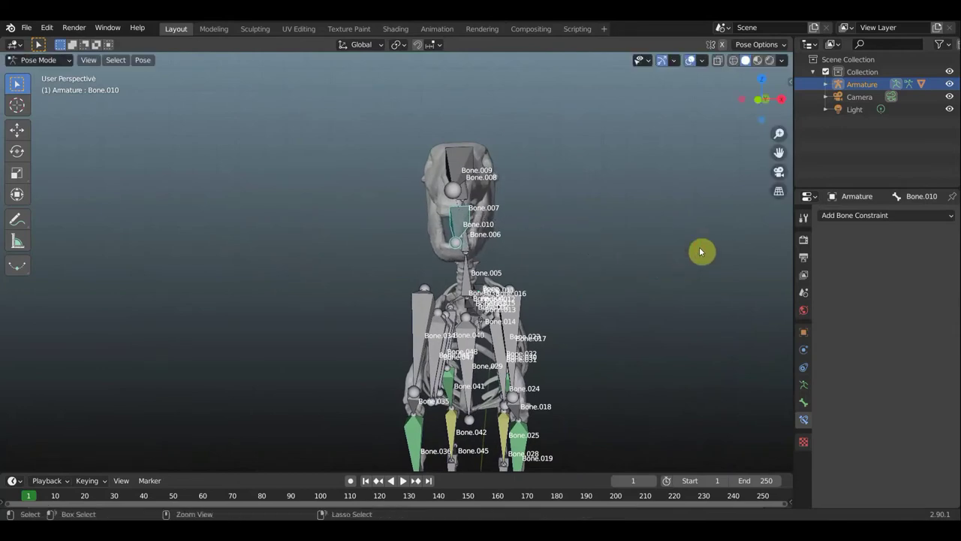
mouse_move(710, 237)
middle_mouse_down()
mouse_move(548, 243)
mouse_move(587, 236)
mouse_move(473, 169)
middle_mouse_up()
scroll(473, 169, "down", 4)
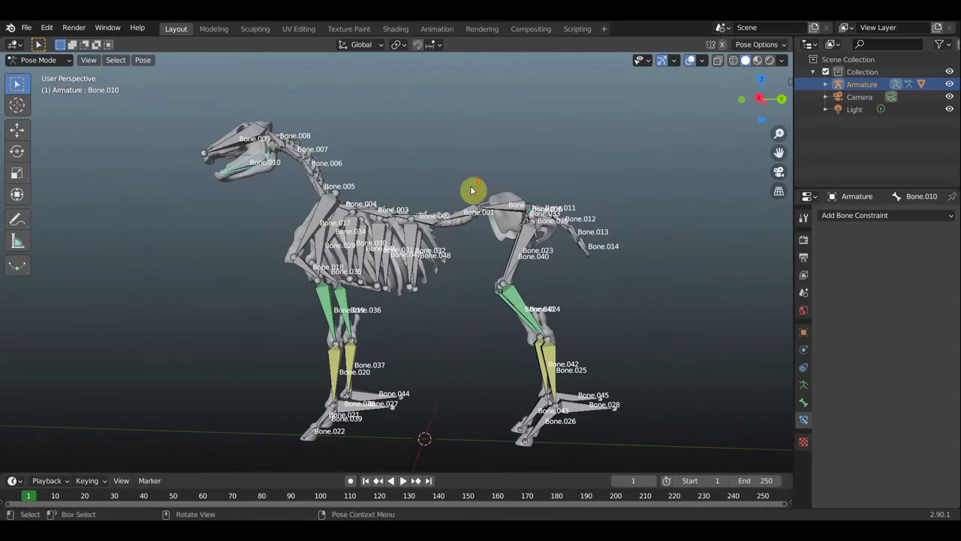
Test-move front foot Bone.027 to check the IK bend, undo it, and inspect Bone.020's constraints
left_click(357, 411)
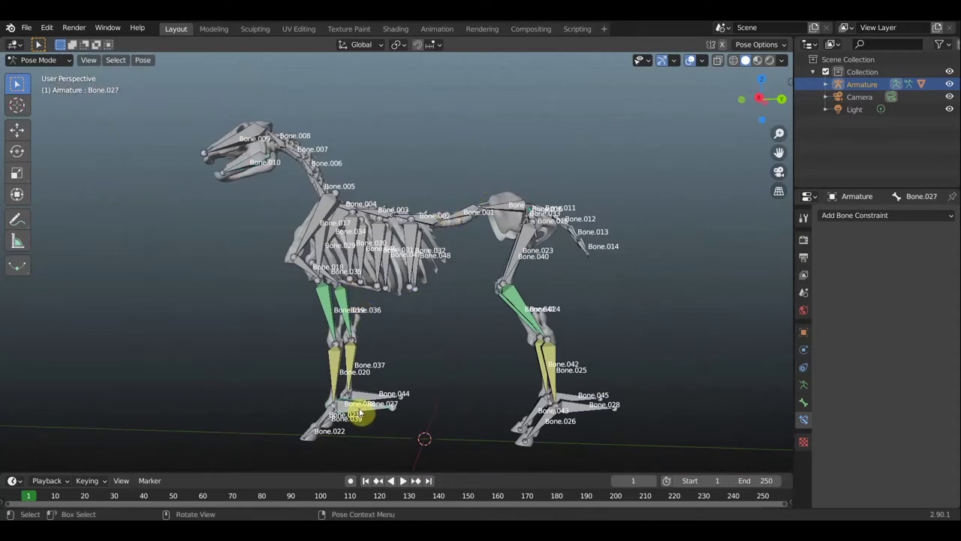
left_click(338, 369)
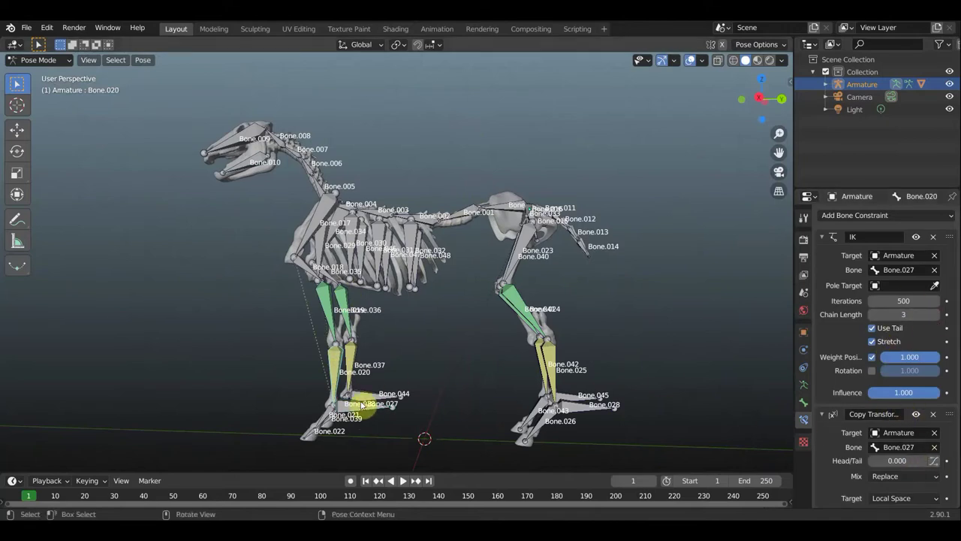
left_click(445, 417)
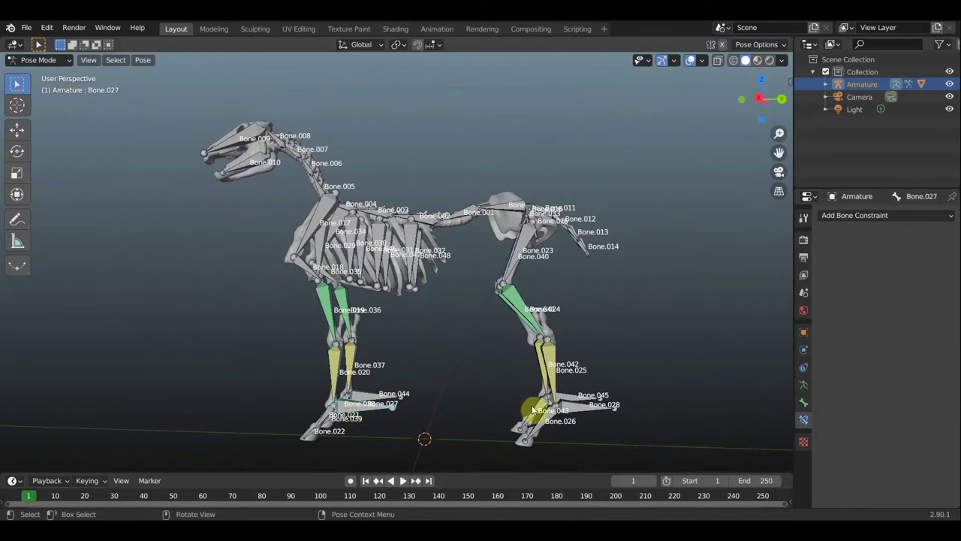
key("g")
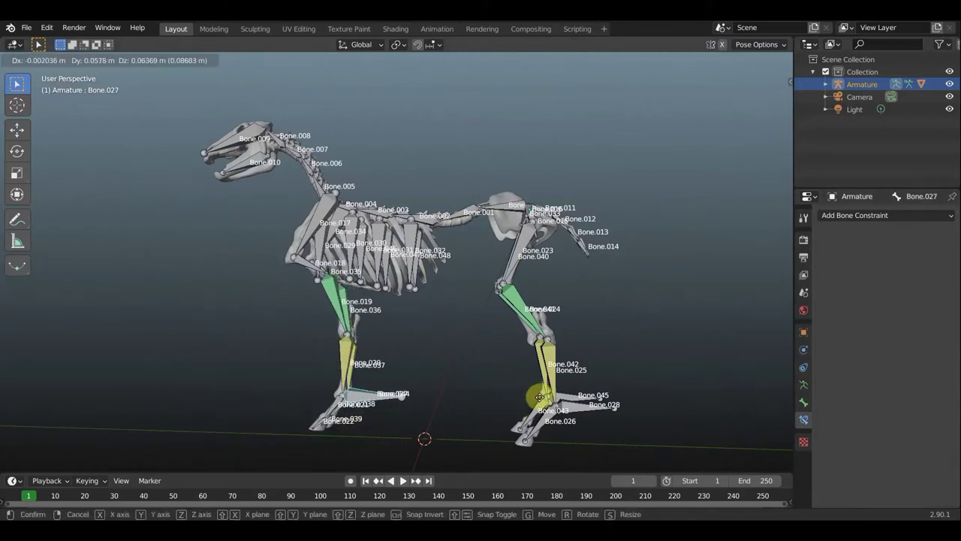
left_click(541, 402)
key("ctrl+z")
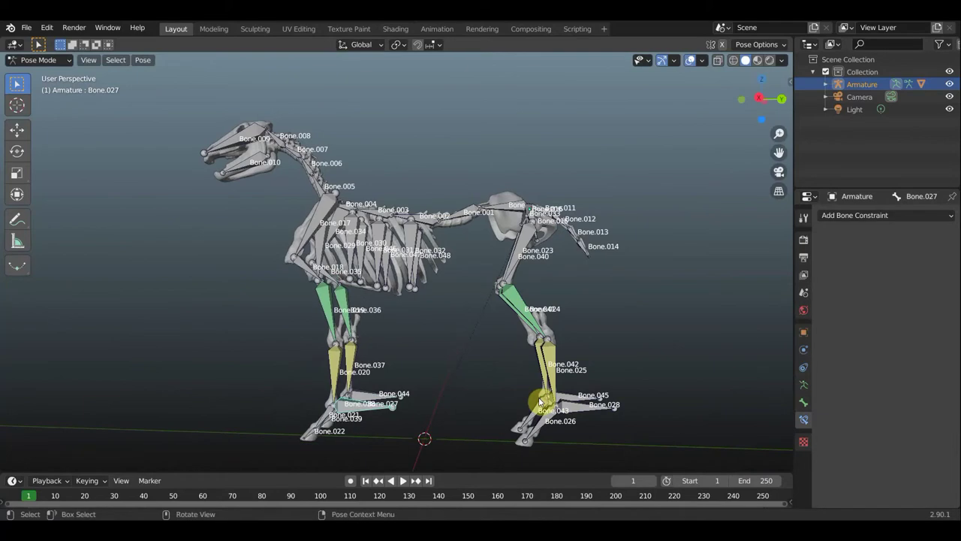
left_click(338, 362)
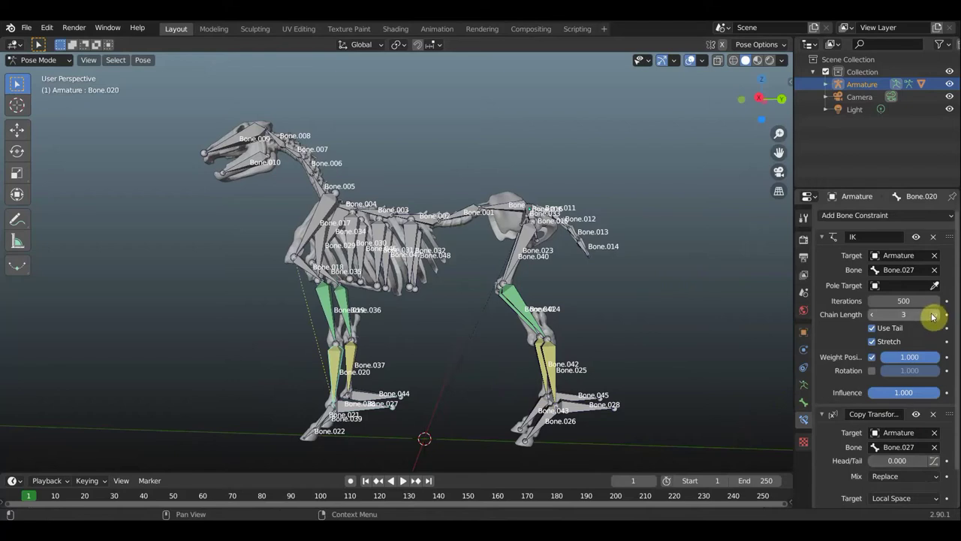
Set the IK chain length to 3 on Bone.025 and Bone.037
left_click(555, 383)
left_click(935, 320)
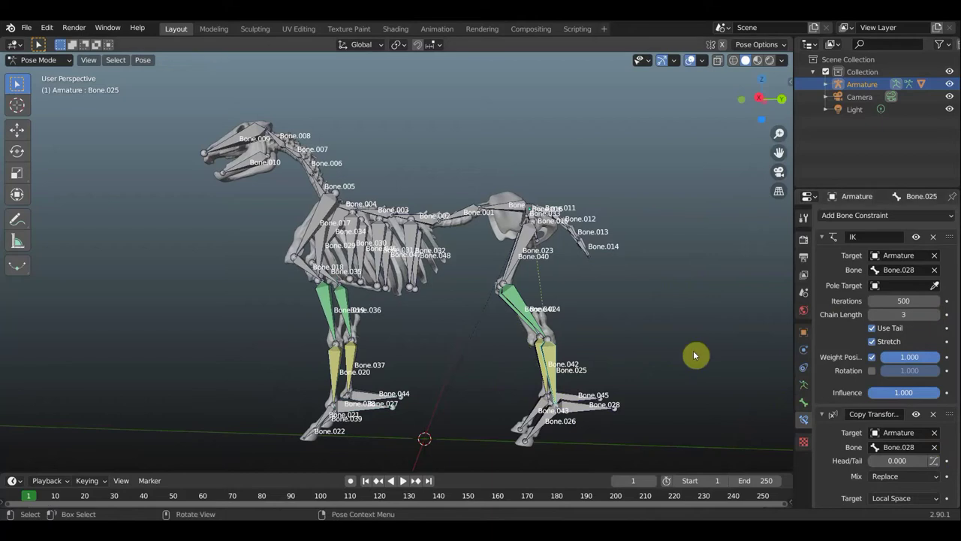
middle_click_drag(569, 356, 441, 368)
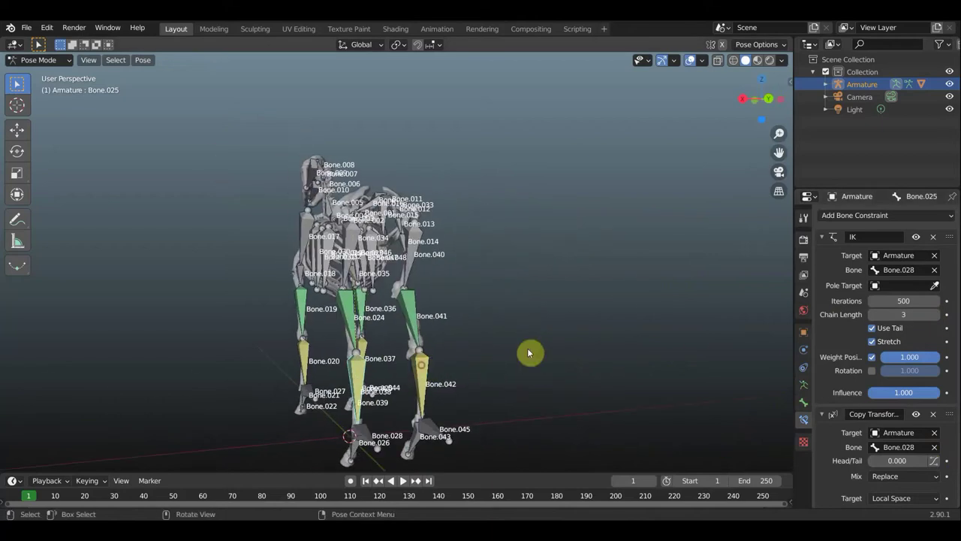
left_click(417, 406)
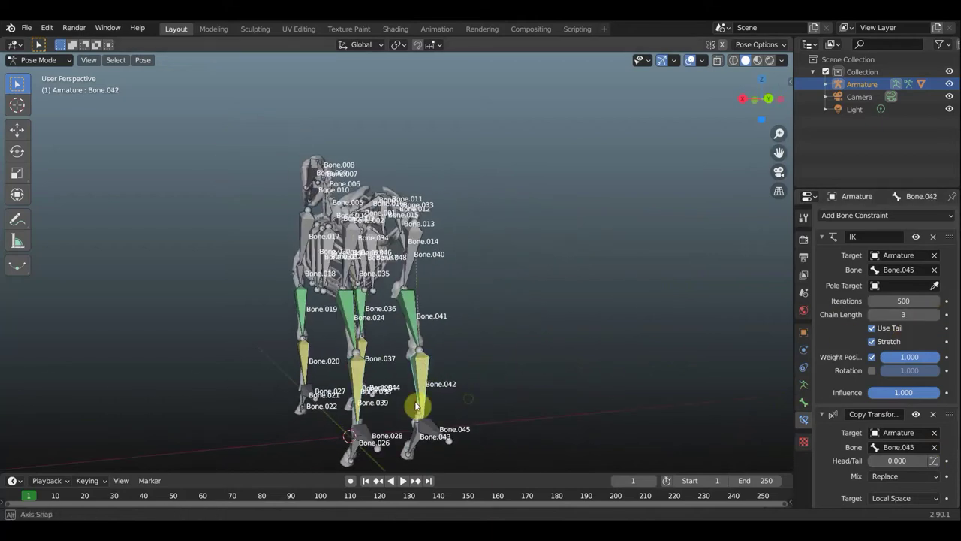
middle_click_drag(417, 405, 377, 369)
left_click(426, 354)
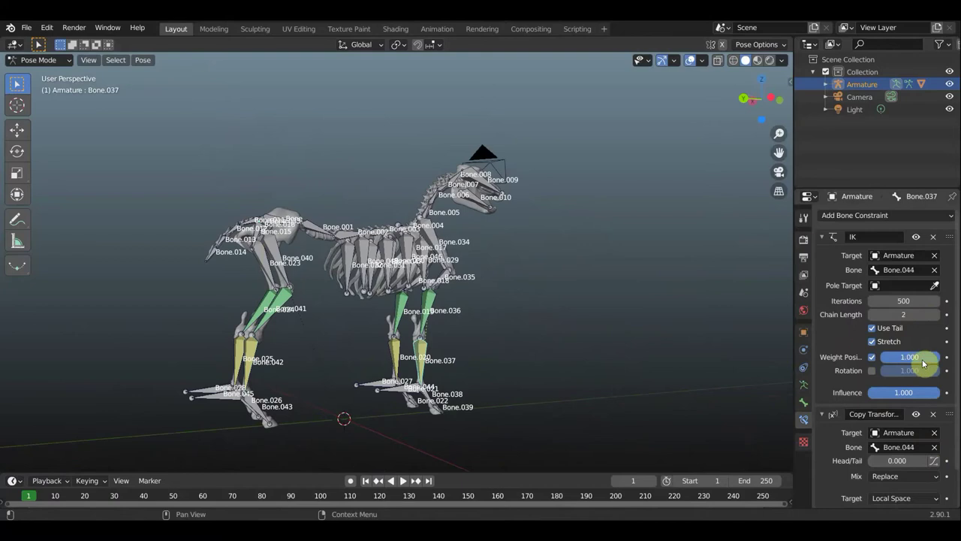
left_click(935, 314)
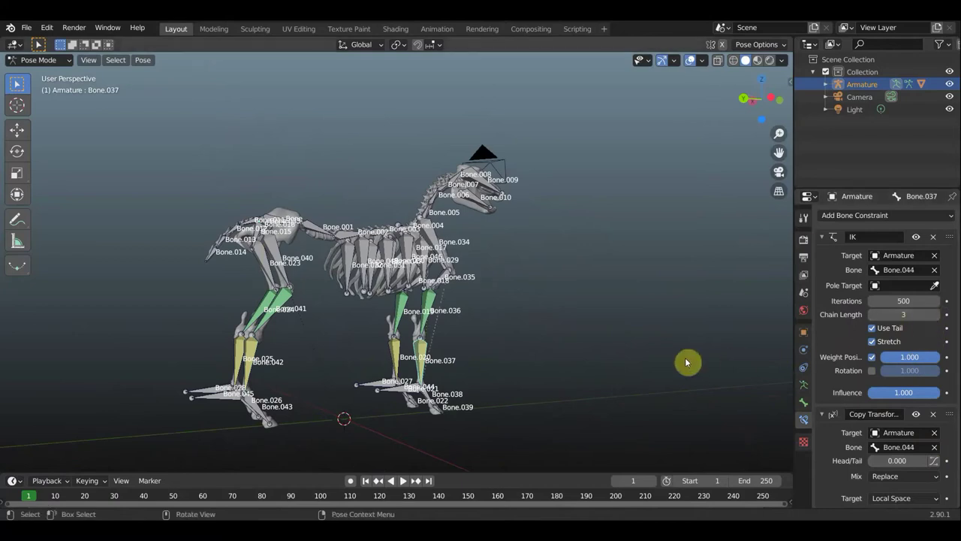
Orbit to a side-on view and show the armature's Object Data display settings
middle_click_drag(556, 363, 515, 369)
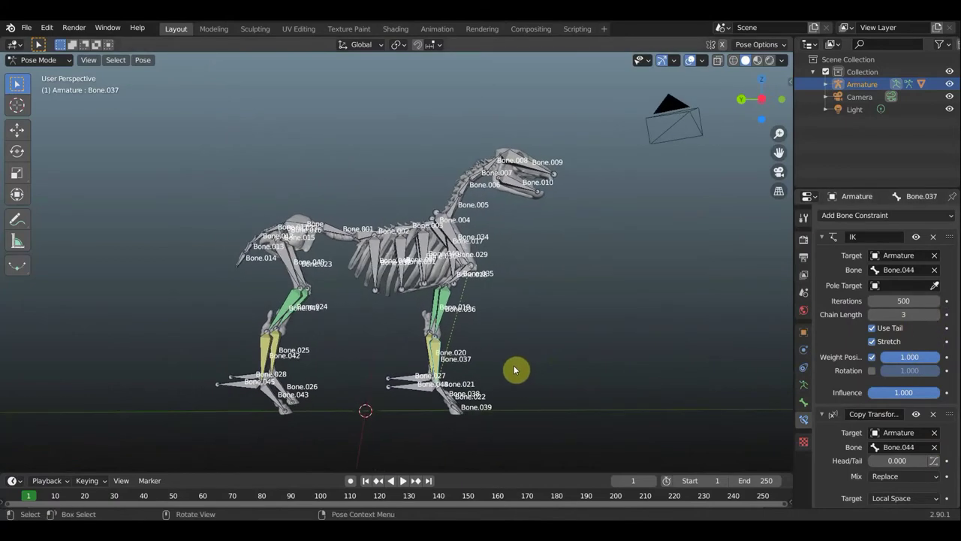
scroll(428, 321, "up", 2)
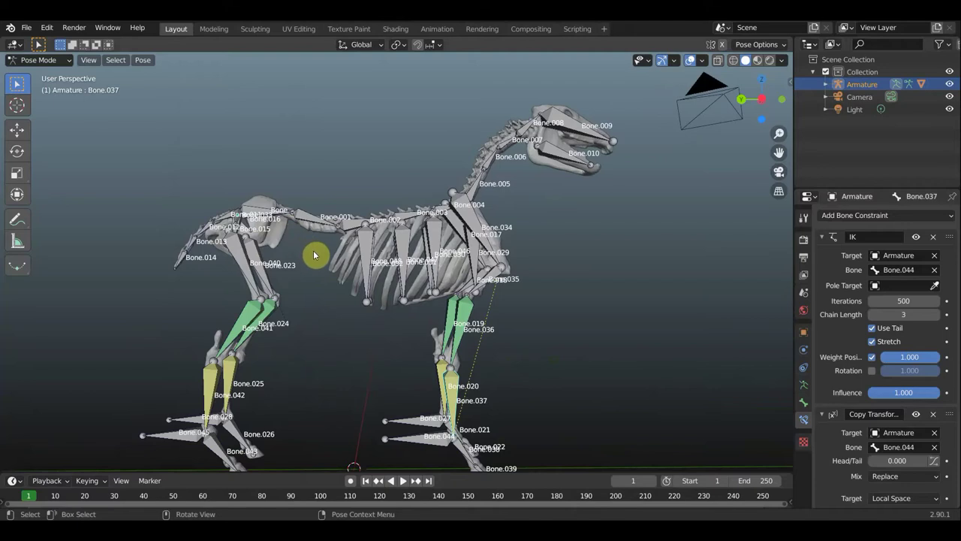
middle_click_drag(318, 275, 446, 289)
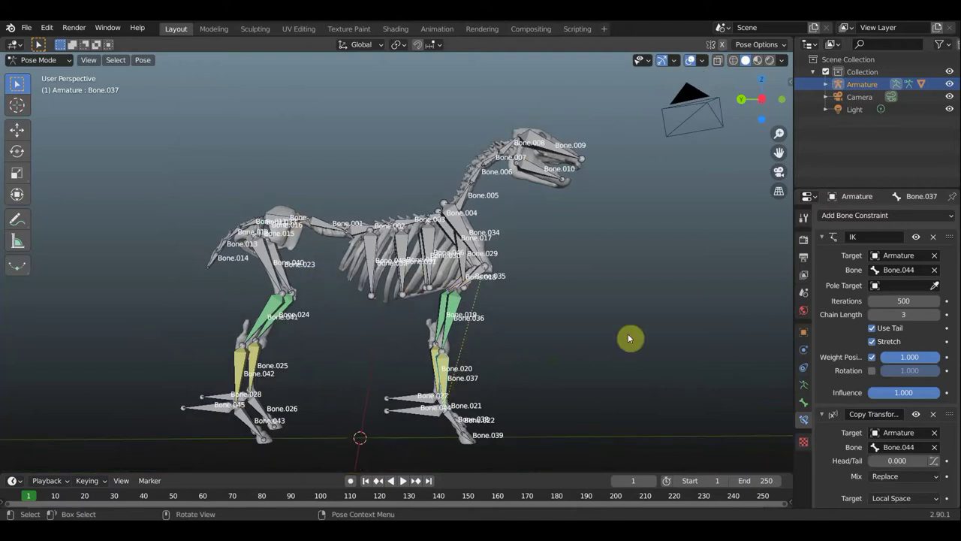
left_click(804, 385)
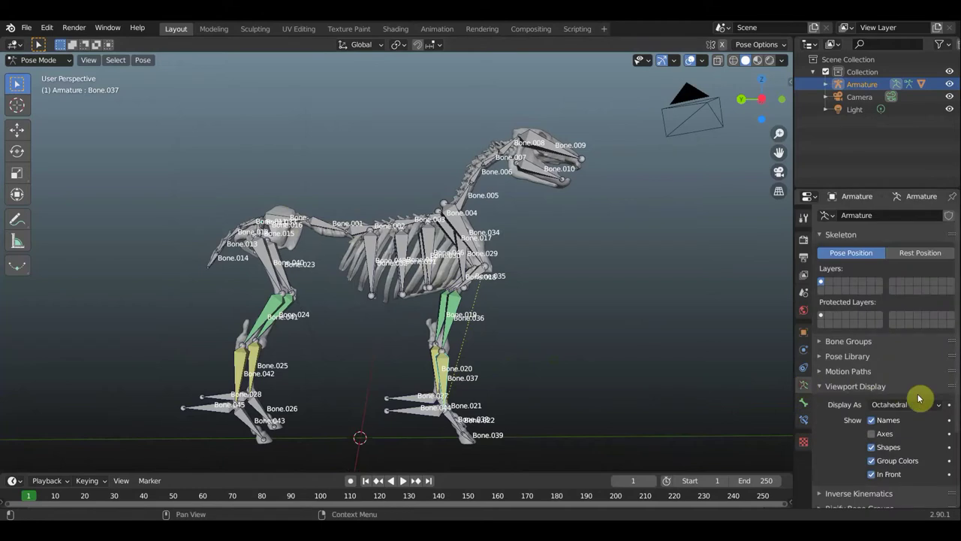
Hide bone name labels in the viewport and start moving the root bone to shift the body
left_click(871, 420)
middle_click_drag(527, 294, 517, 292)
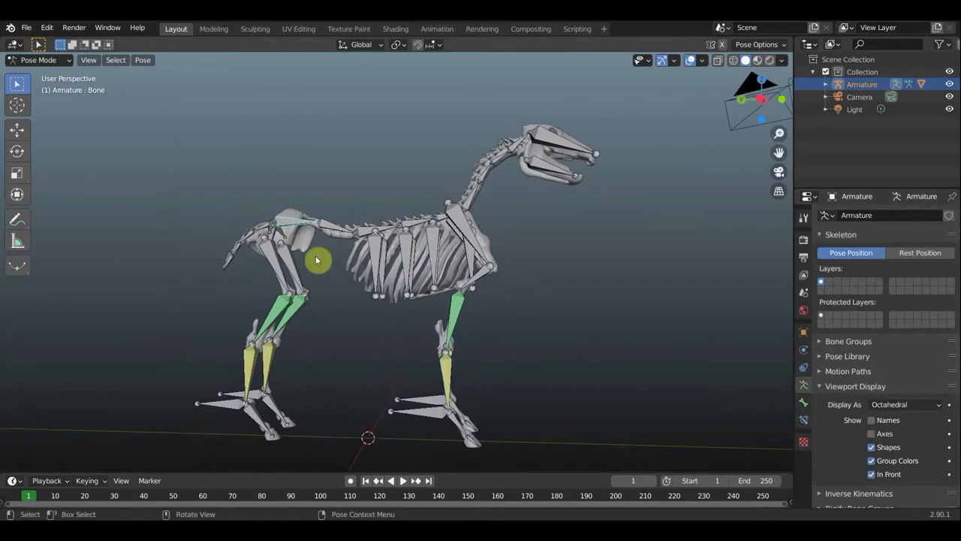
key("g")
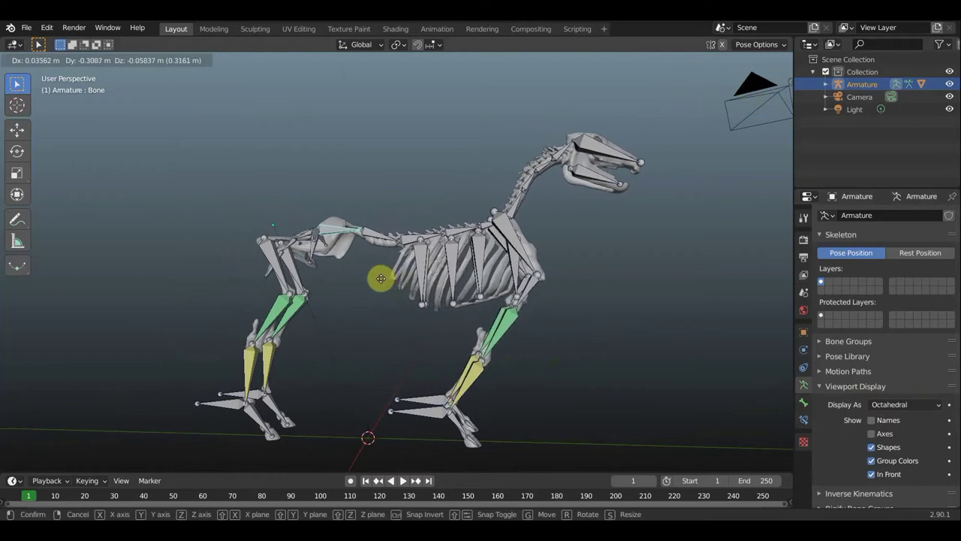
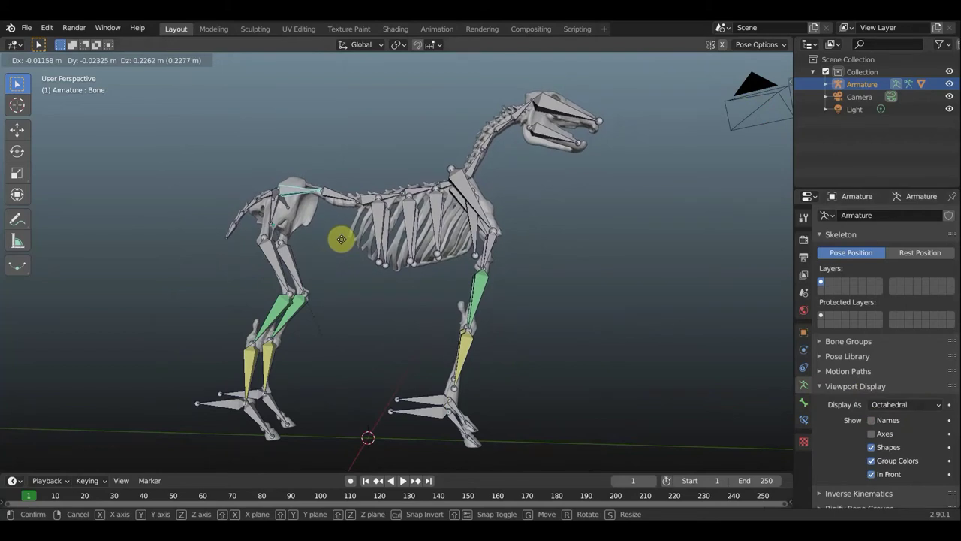
Keep the body bone move and orbit to view the horse skeleton from behind
left_click(341, 240)
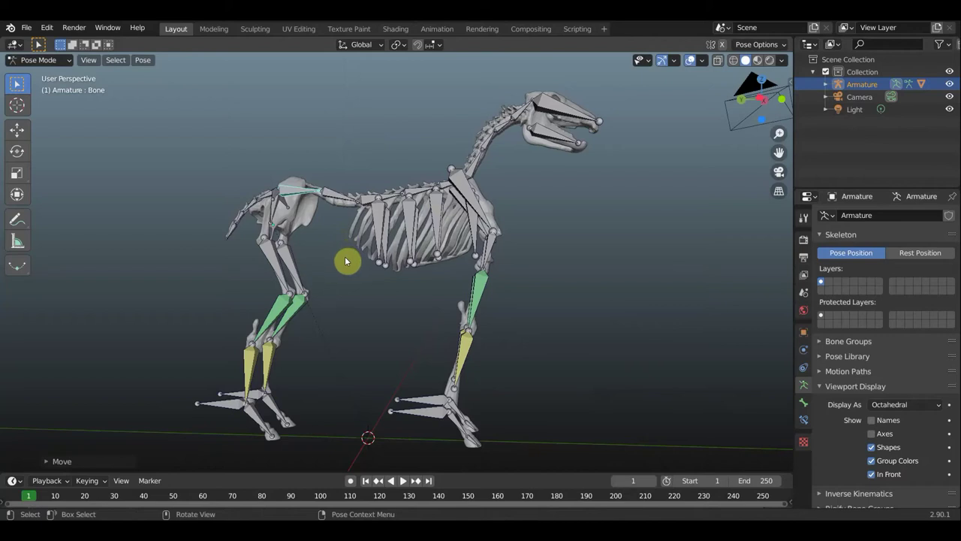
middle_click_drag(346, 260, 386, 267)
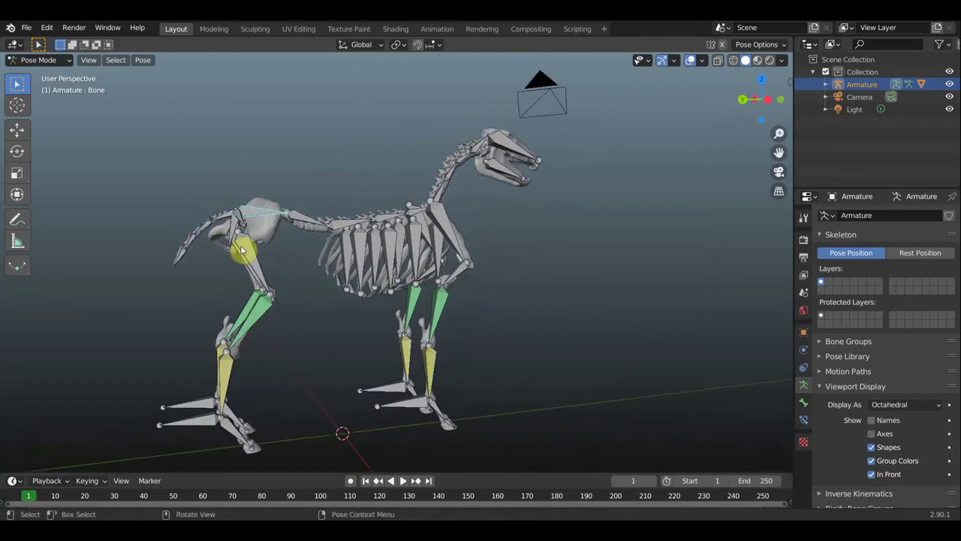
mouse_move(243, 248)
middle_mouse_down()
mouse_move(288, 284)
mouse_move(343, 294)
mouse_move(408, 275)
mouse_move(415, 307)
middle_mouse_up()
scroll(372, 281, "up", 2)
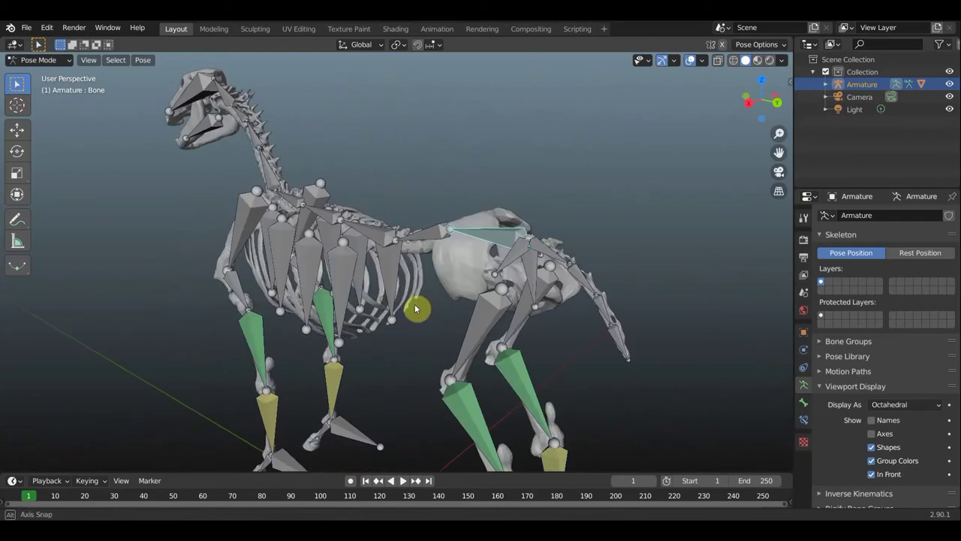
left_click(50, 60)
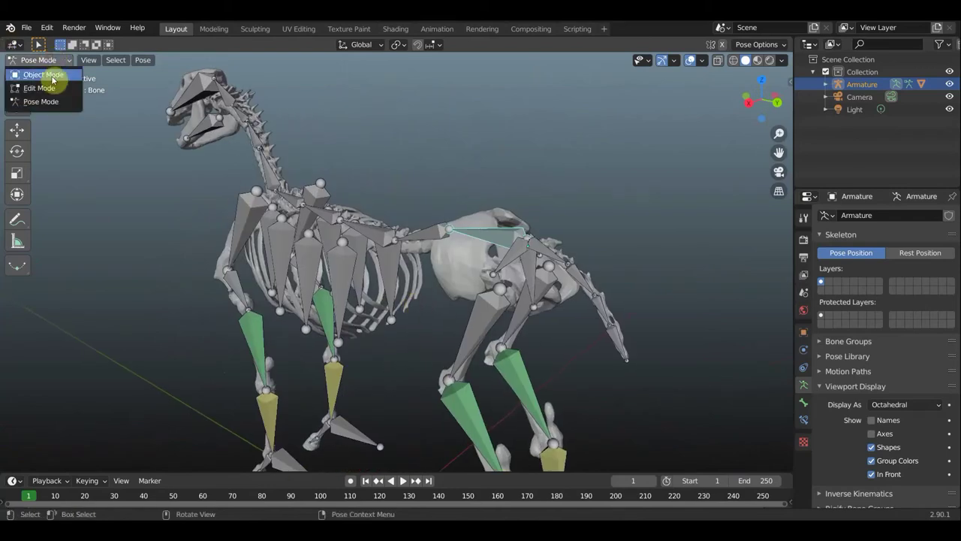
In Edit Mode, parent both upper hind-leg bones to the hip bone with Keep Offset, then resume Pose Mode
left_click(49, 88)
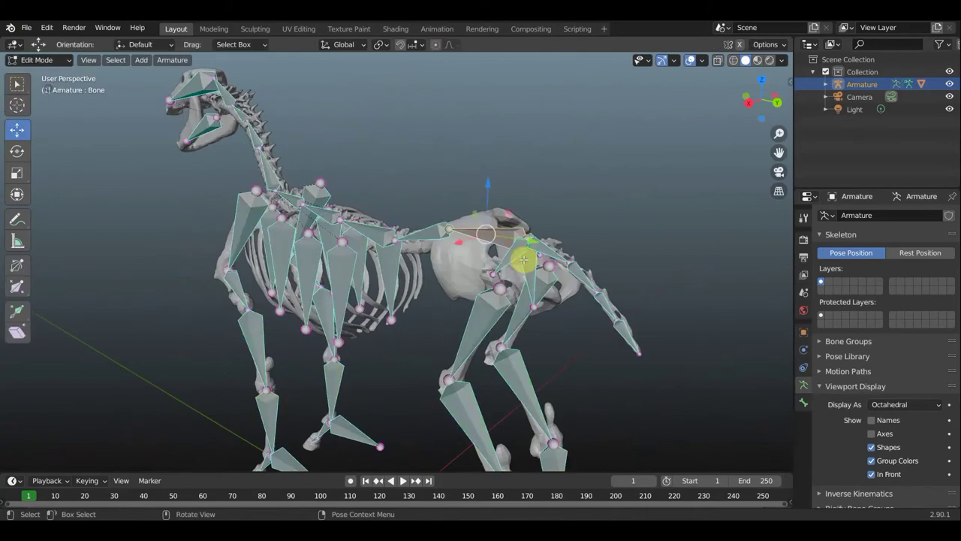
middle_click_drag(509, 292, 444, 318)
left_click(397, 321)
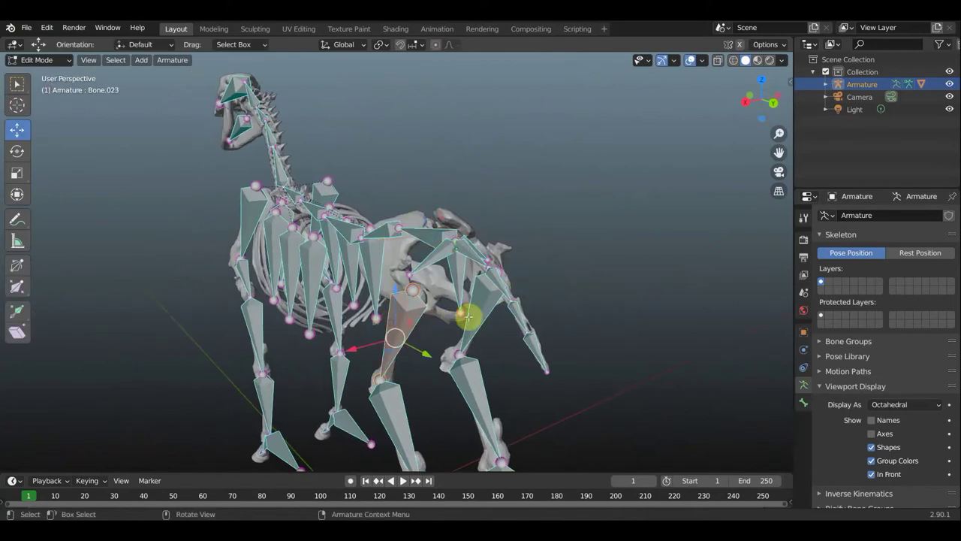
left_click(489, 296, "shift")
left_click(431, 230, "shift")
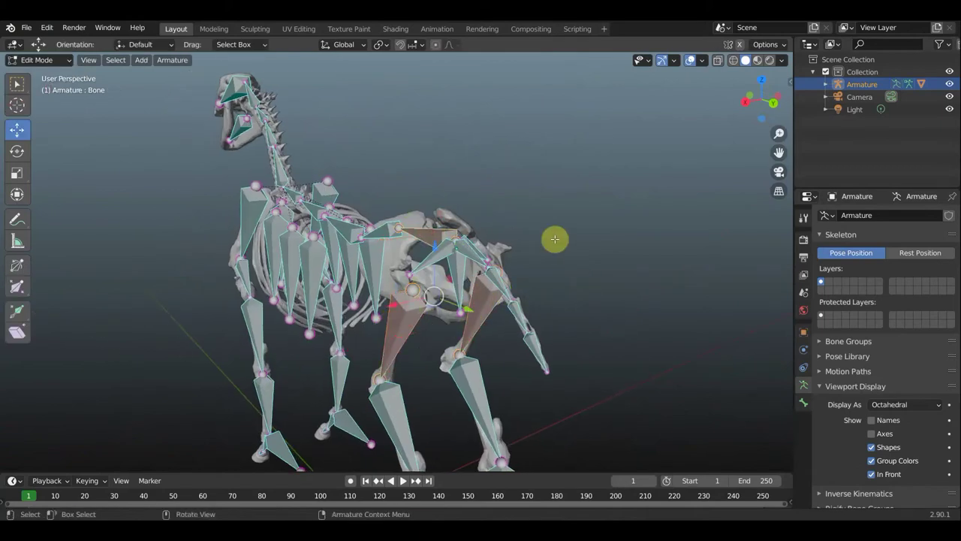
key("ctrl+p")
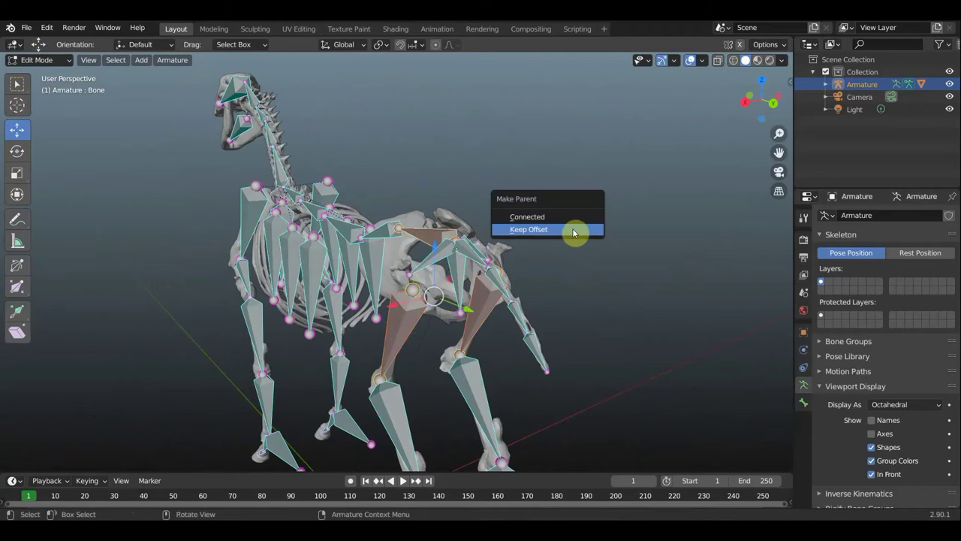
left_click(575, 230)
left_click(51, 62)
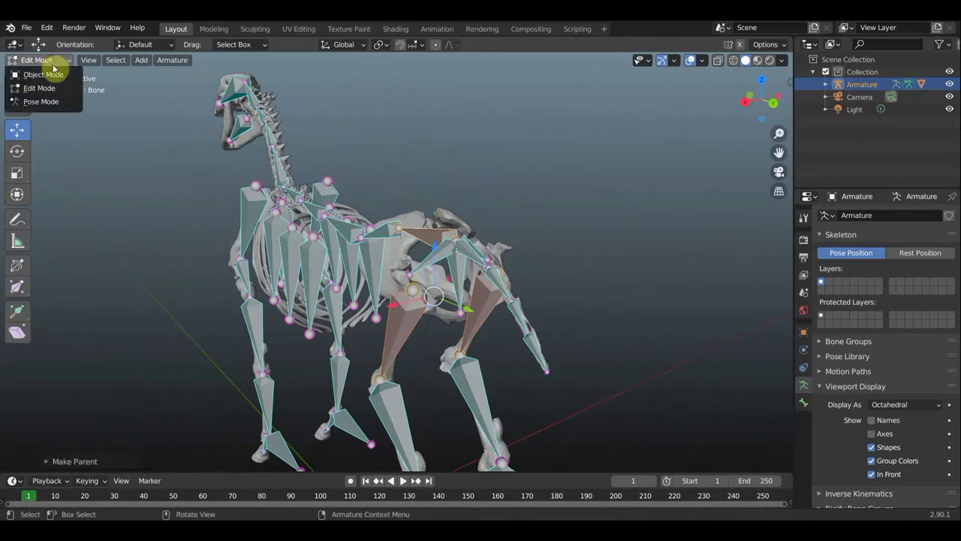
left_click(57, 107)
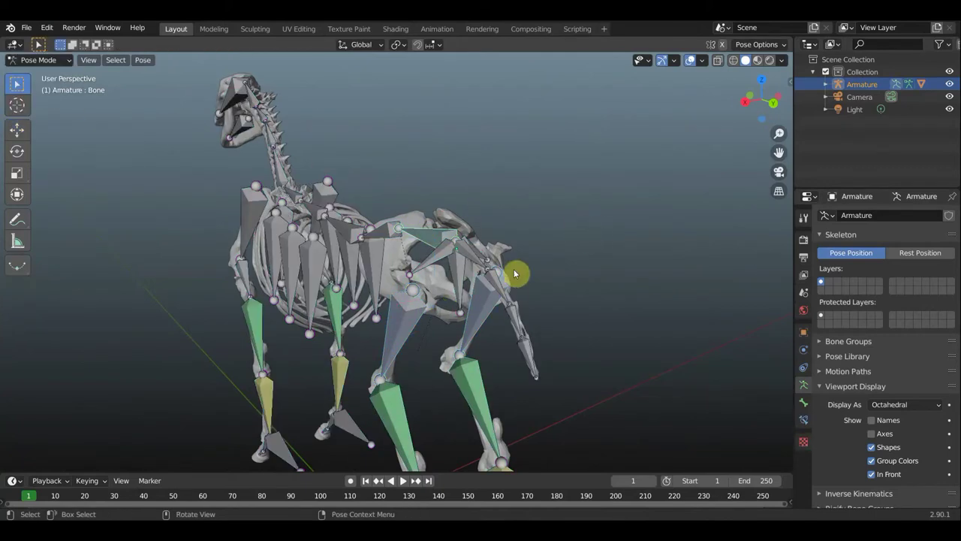
Test-move the hip-to-spine bone to check the hind legs follow, then undo it
mouse_move(515, 273)
middle_mouse_down()
mouse_move(378, 281)
mouse_move(315, 248)
middle_mouse_up()
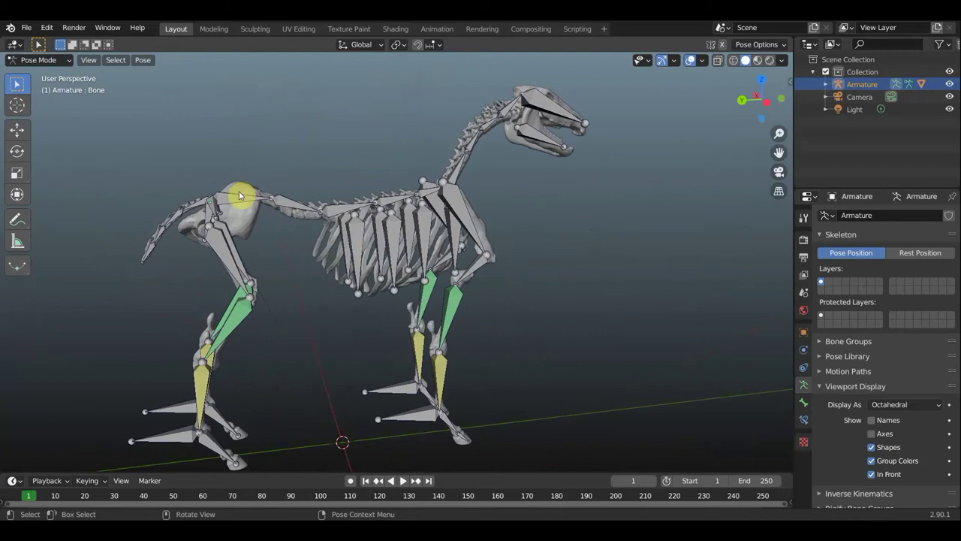
left_click(293, 191)
key("g")
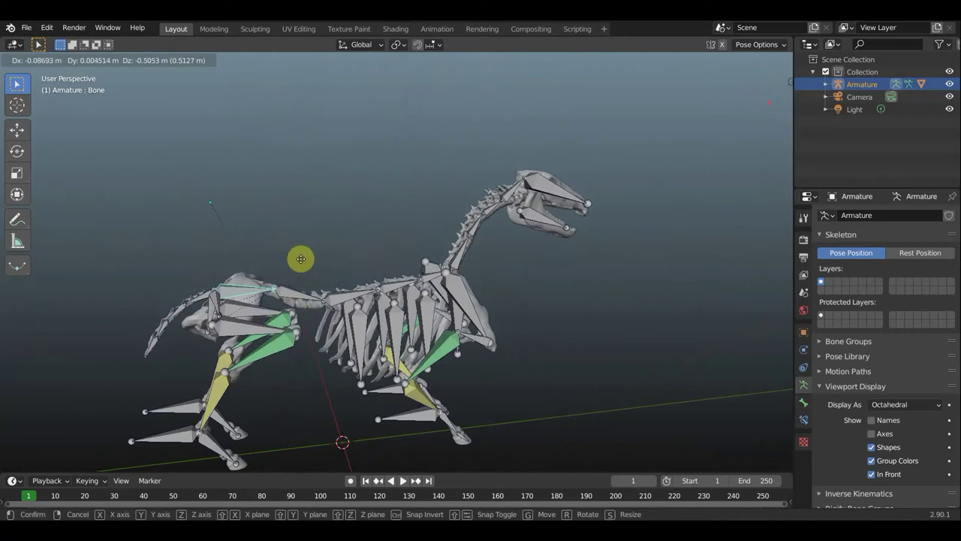
left_click(311, 197)
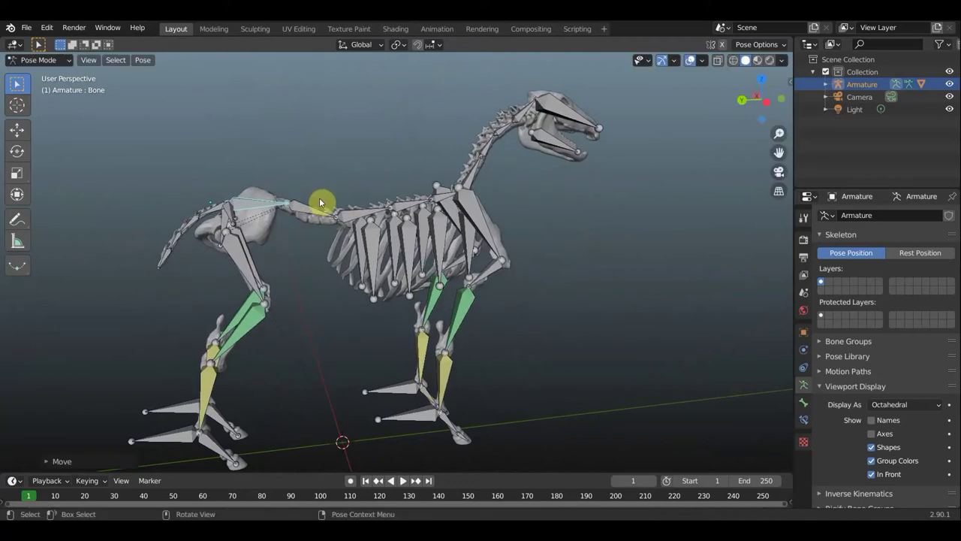
key("ctrl+z")
Save the horse rig to 'для рига конь1.blend'
middle_click_drag(654, 351, 616, 338)
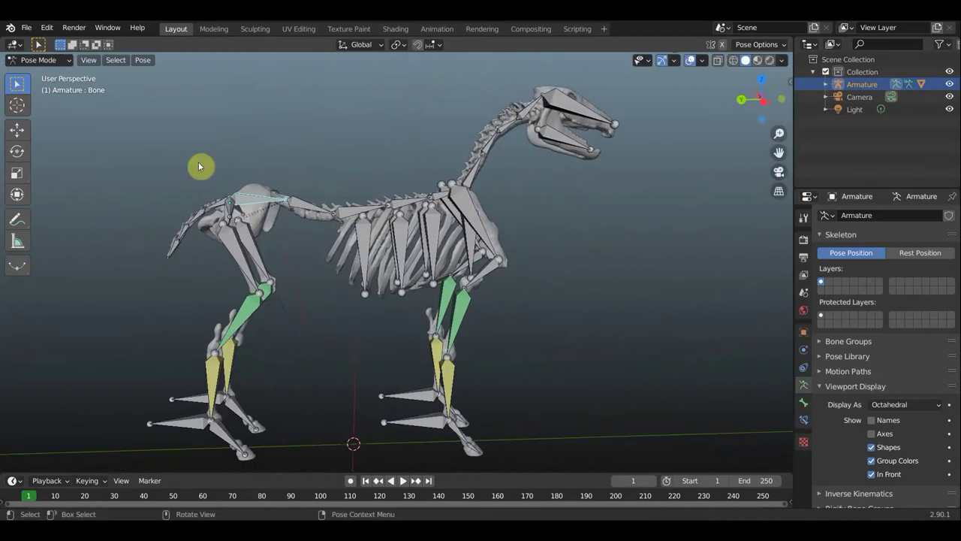
left_click(28, 29)
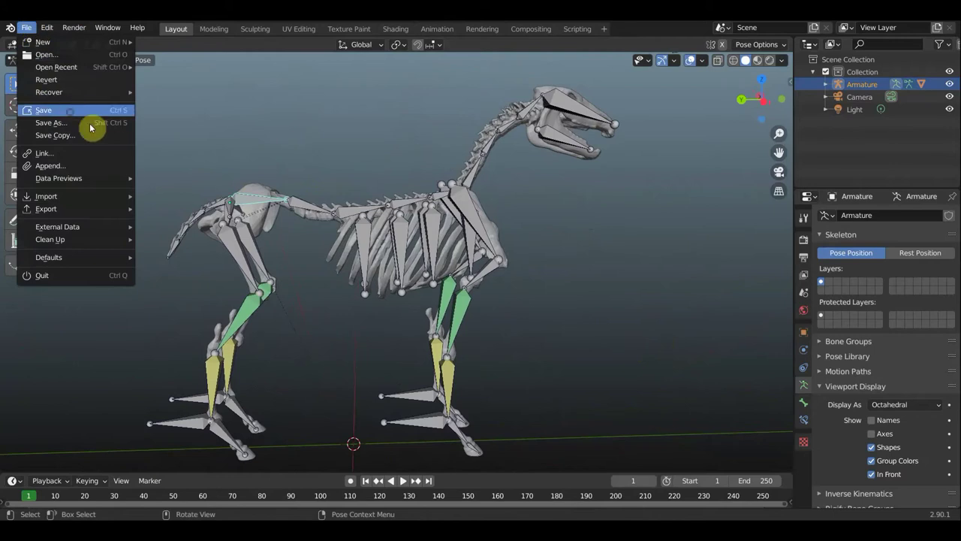
left_click(70, 110)
middle_click_drag(558, 275, 540, 263)
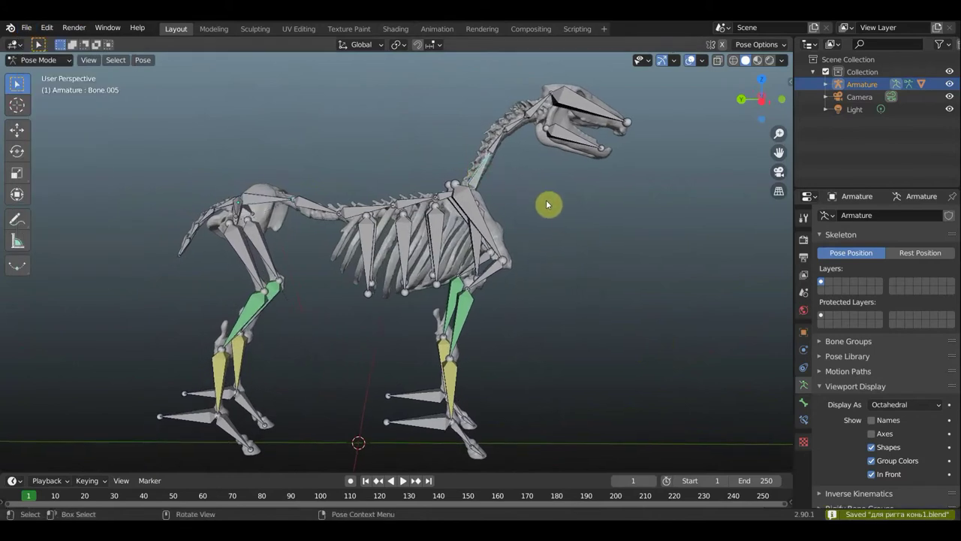
Rotate neck Bone.005 to tilt the head, then select Bone.006 for a targeted constraint
key("r")
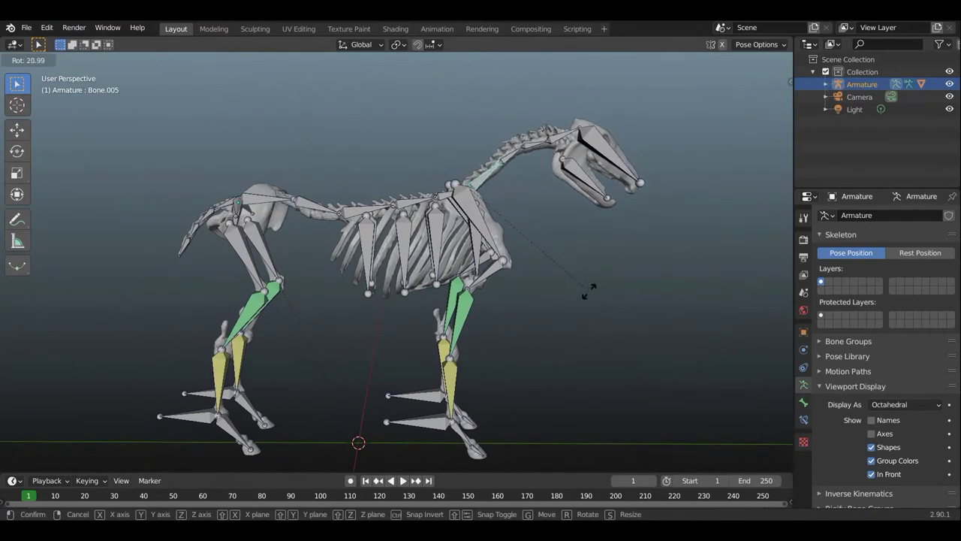
left_click(576, 237)
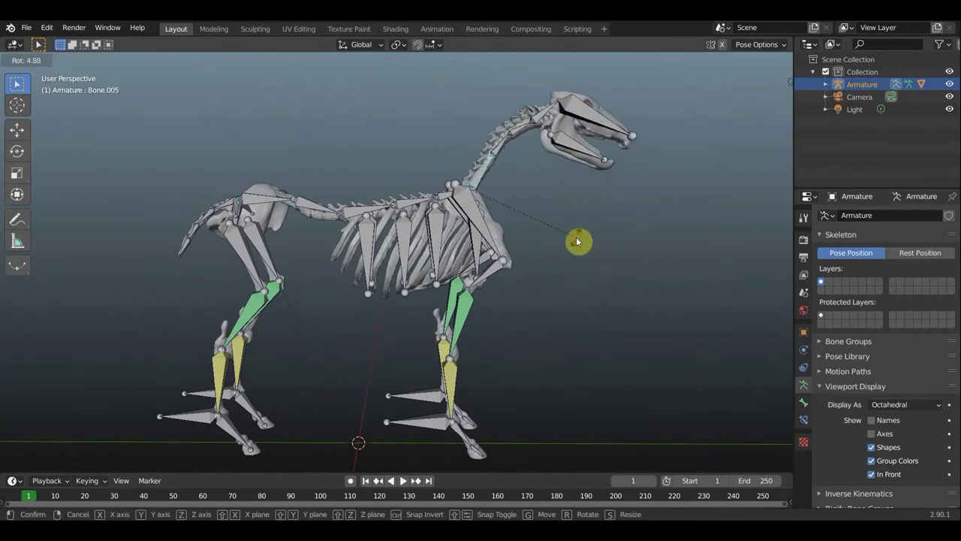
middle_click_drag(598, 259, 474, 250)
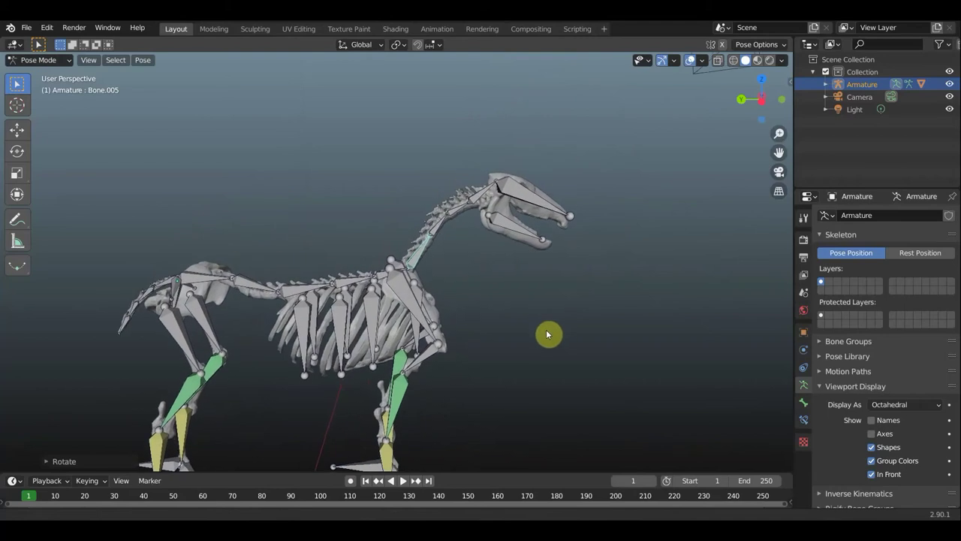
left_click(442, 227)
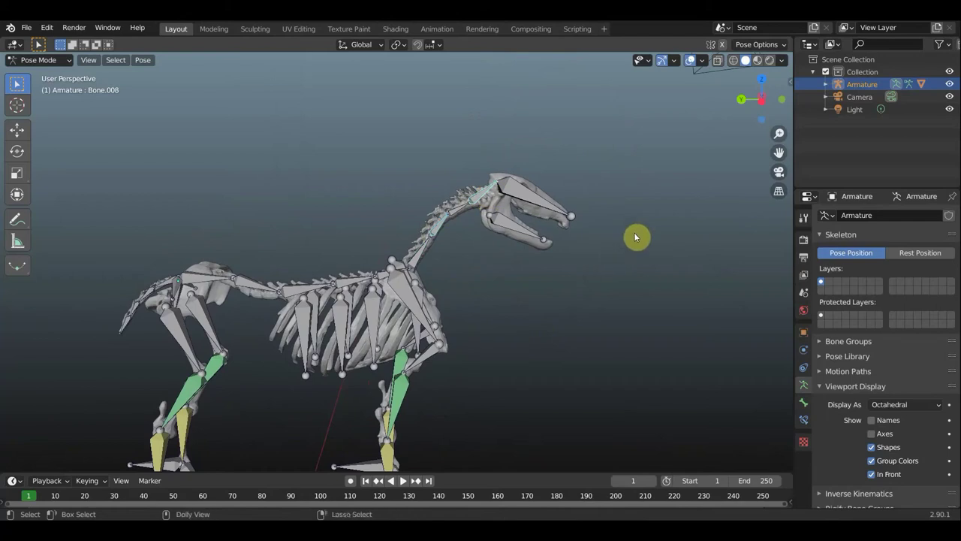
key("shift+ctrl+c")
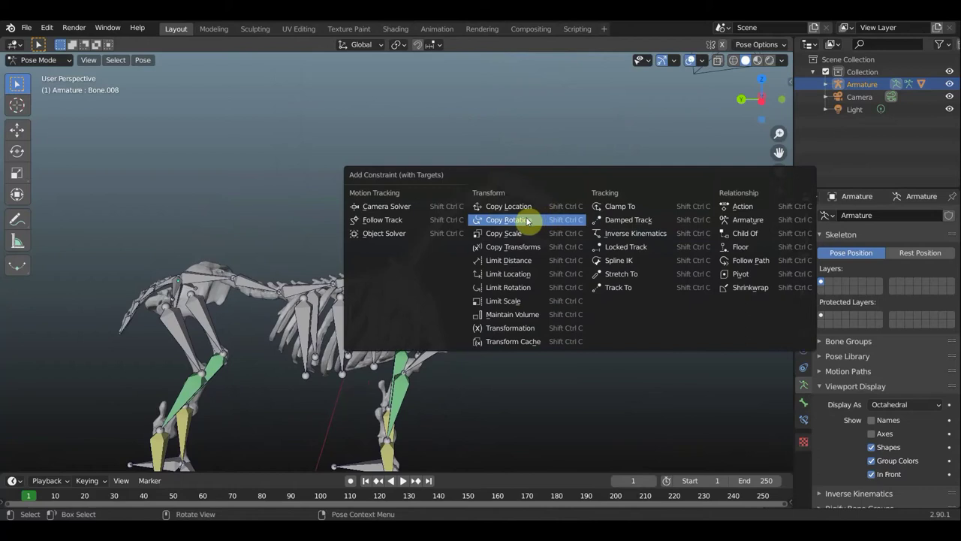
Add a Copy Rotation constraint on Bone.008 targeting Bone.006, with Target and Owner in Local Space
left_click(527, 220)
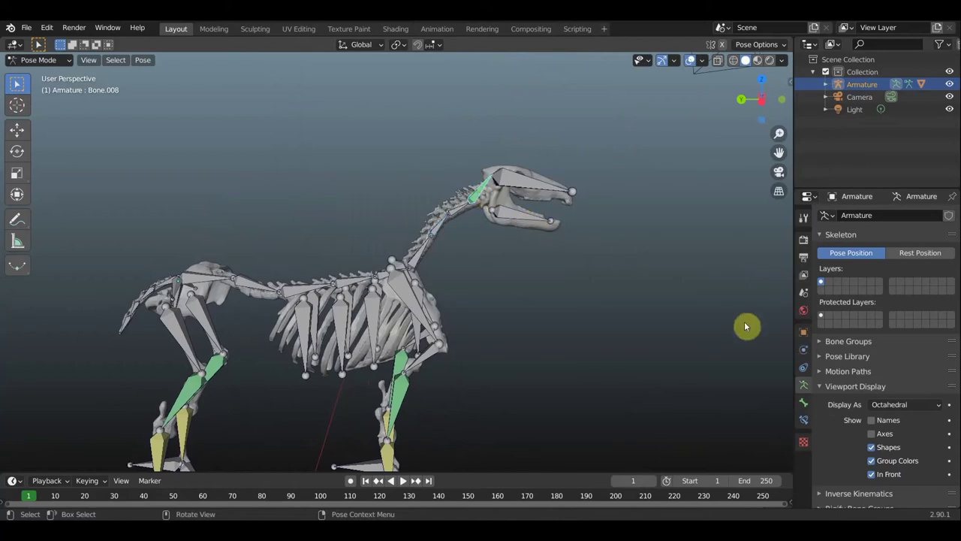
left_click(804, 420)
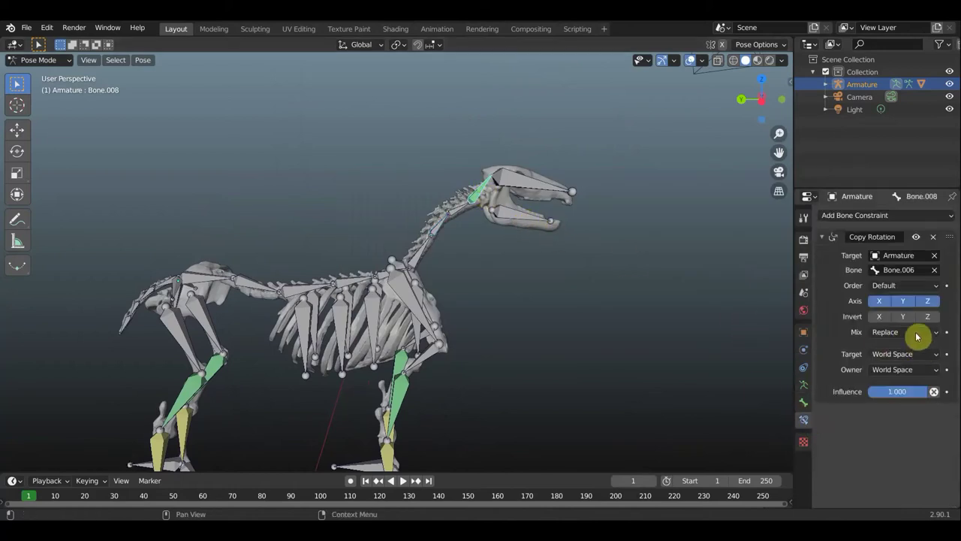
left_click(937, 359)
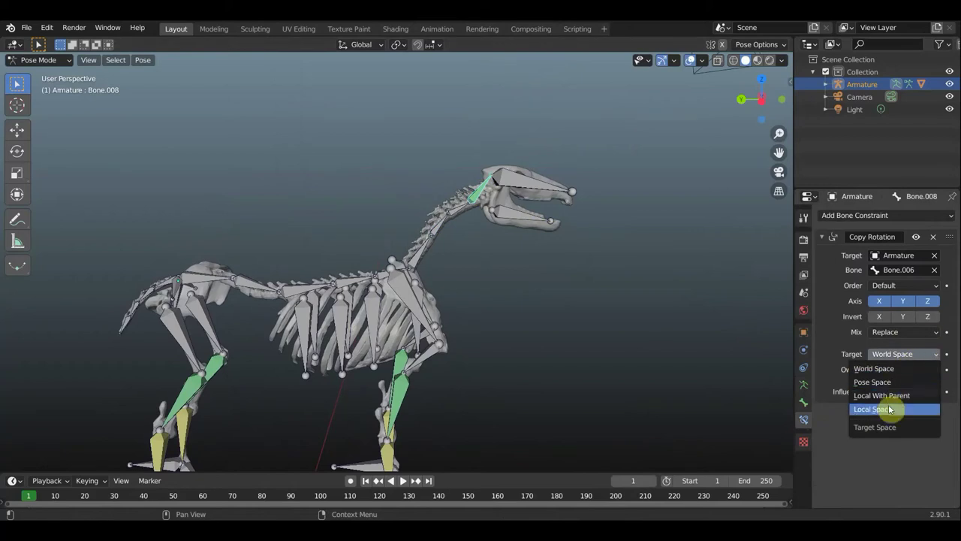
left_click(920, 408)
left_click(941, 371)
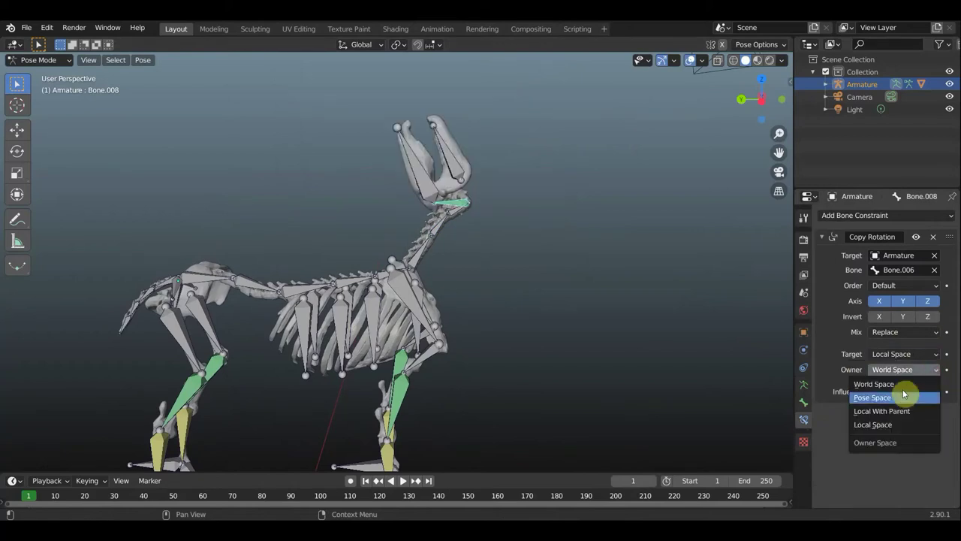
left_click(905, 424)
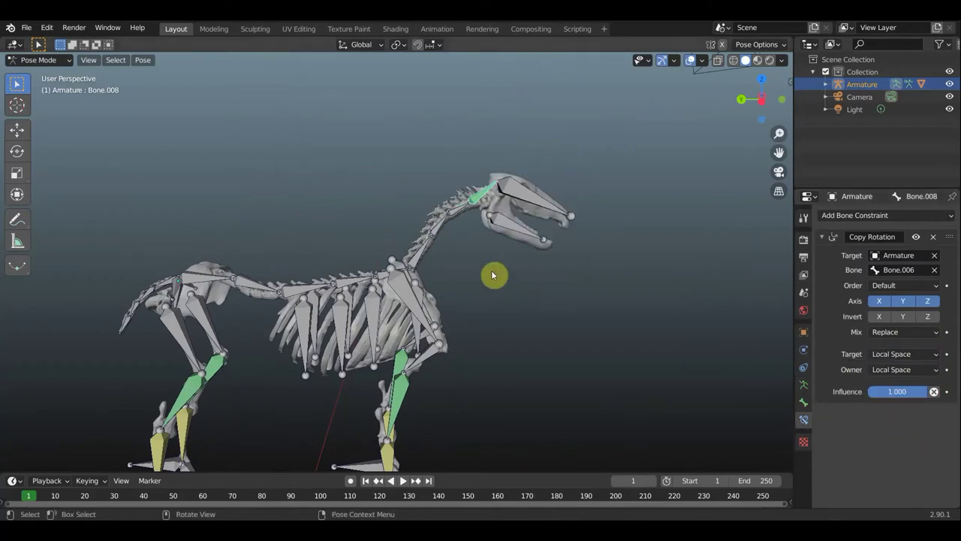
key("bracketleft")
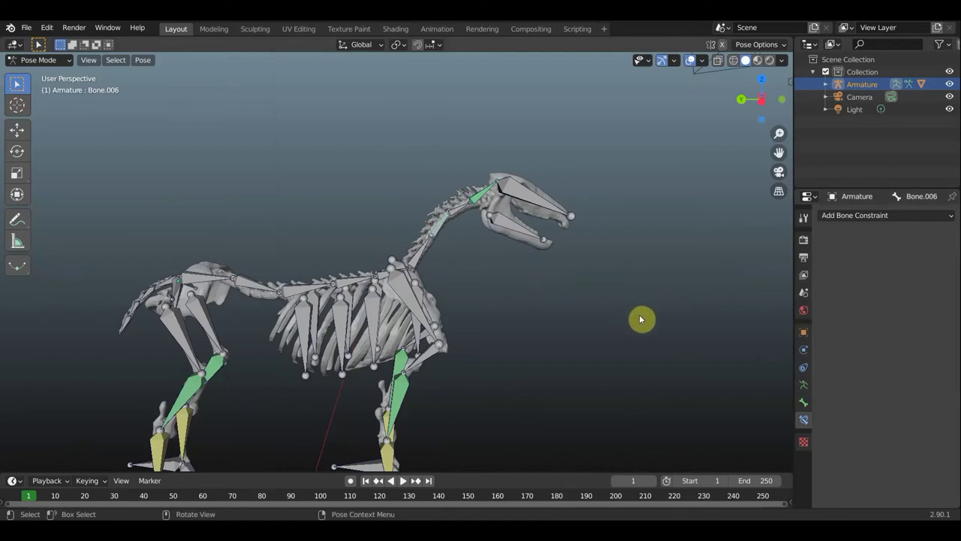
Rotate Bone.006 to verify Bone.008 and the head follow, then select tail bones Bone.011 and Bone.012
key("r")
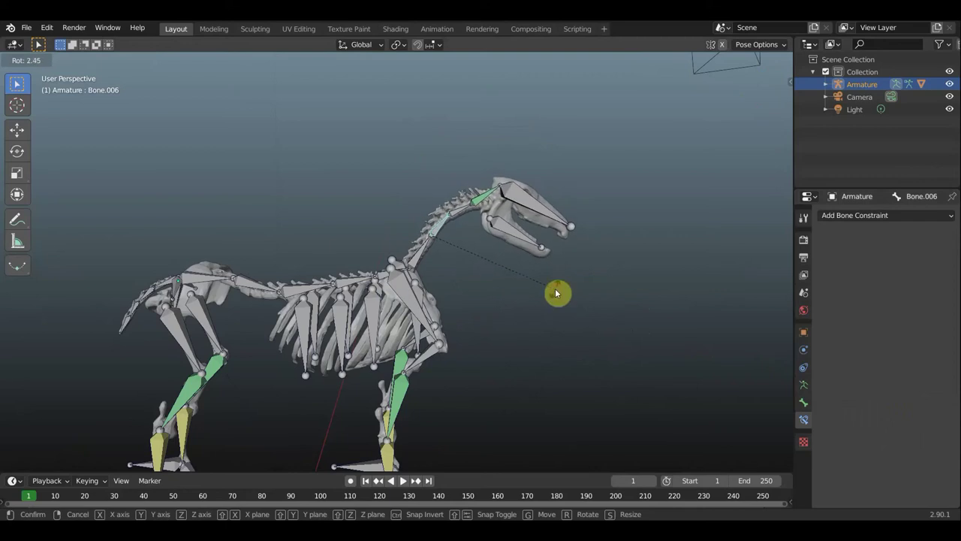
left_click(555, 291)
middle_click_drag(530, 321, 605, 275)
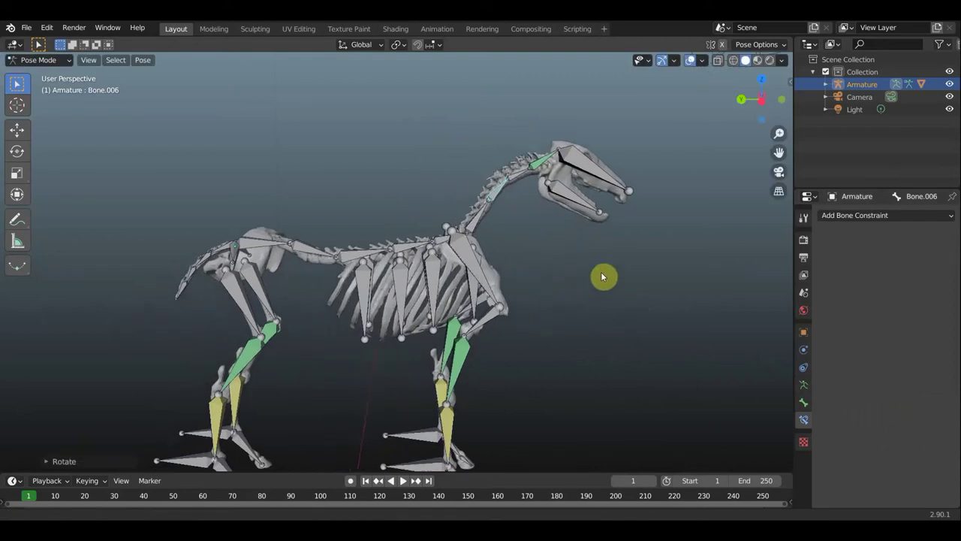
middle_click_drag(341, 198, 368, 220)
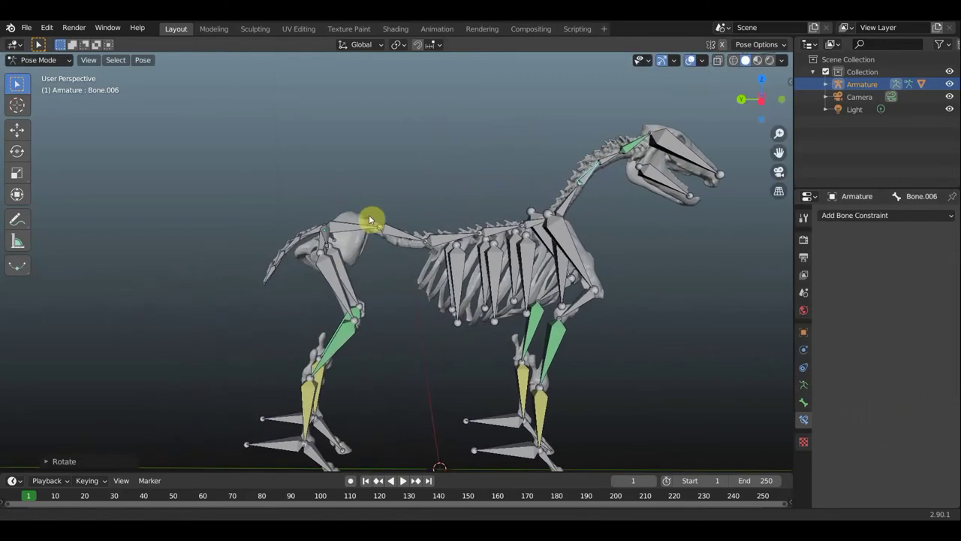
left_click(300, 245)
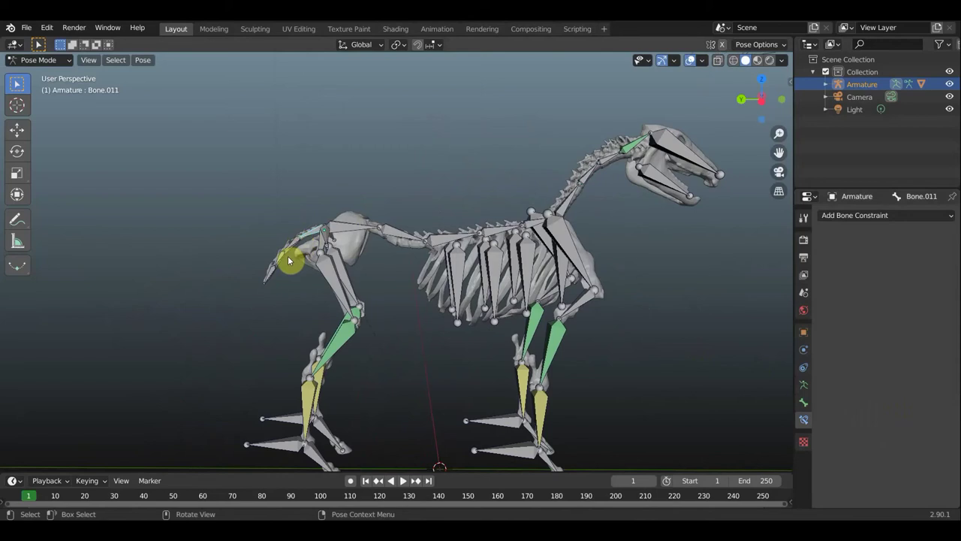
left_click(269, 274, "shift")
Add a Copy Rotation constraint on tail Bone.014 targeting Bone.012, both spaces set to Local Space
left_click(276, 232)
scroll(276, 225, "up", 2)
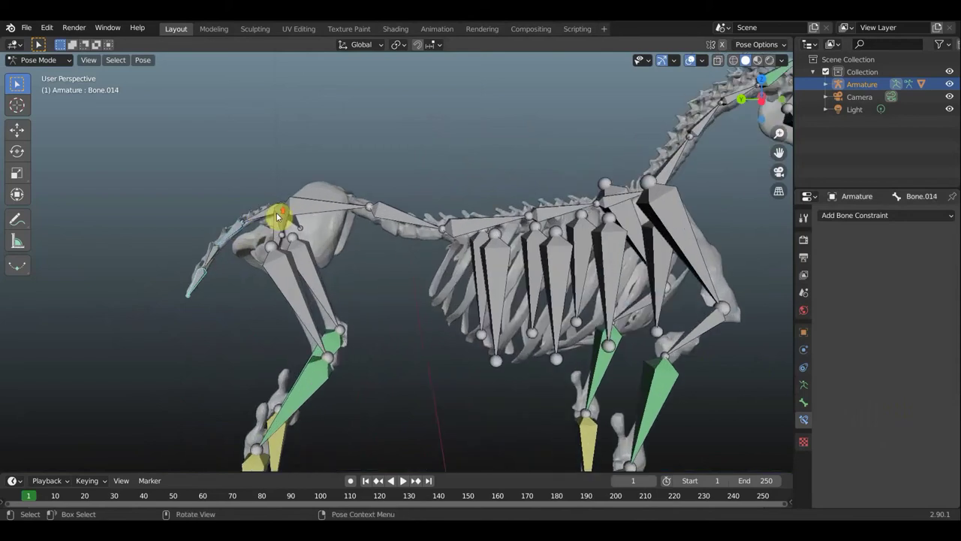
middle_click_drag(293, 169, 408, 125, "shift")
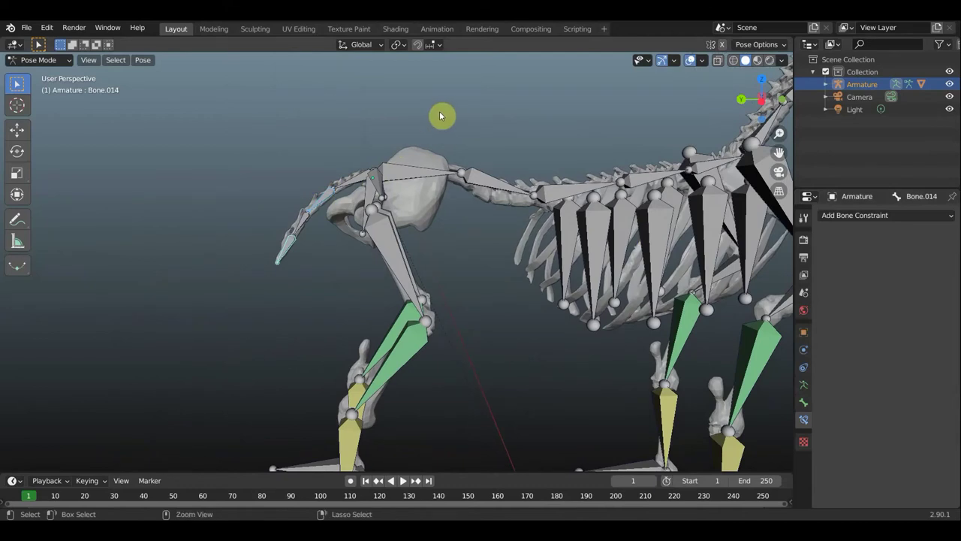
key("ctrl+shift+c")
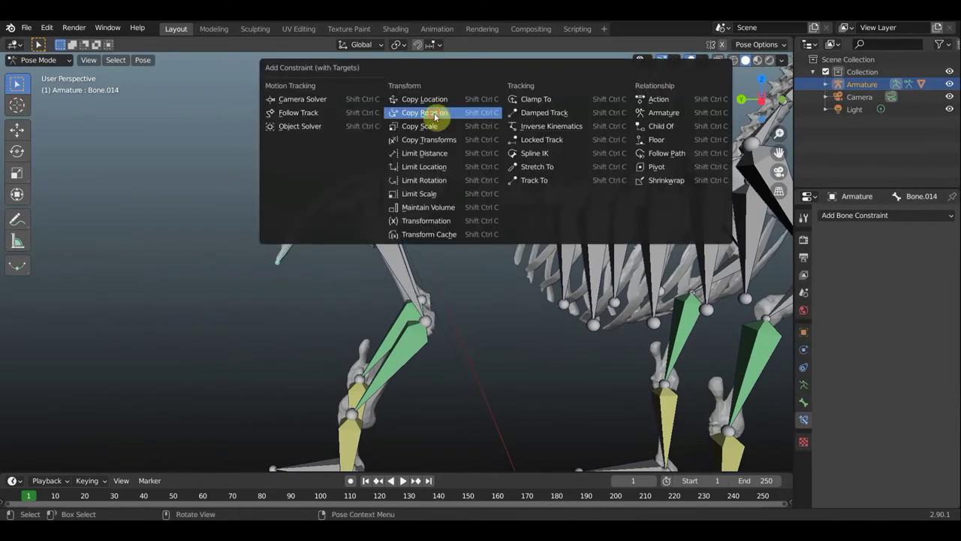
left_click(435, 117)
left_click(931, 356)
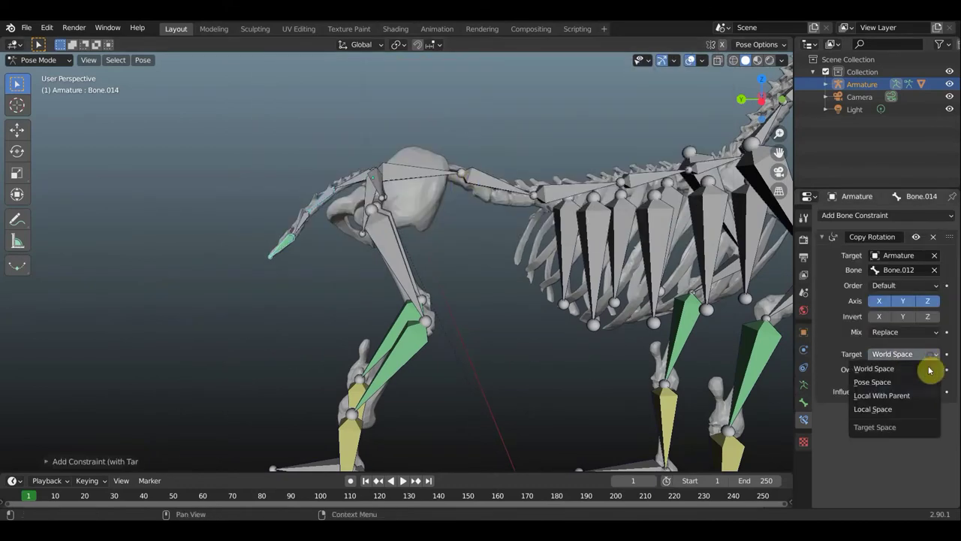
left_click(891, 408)
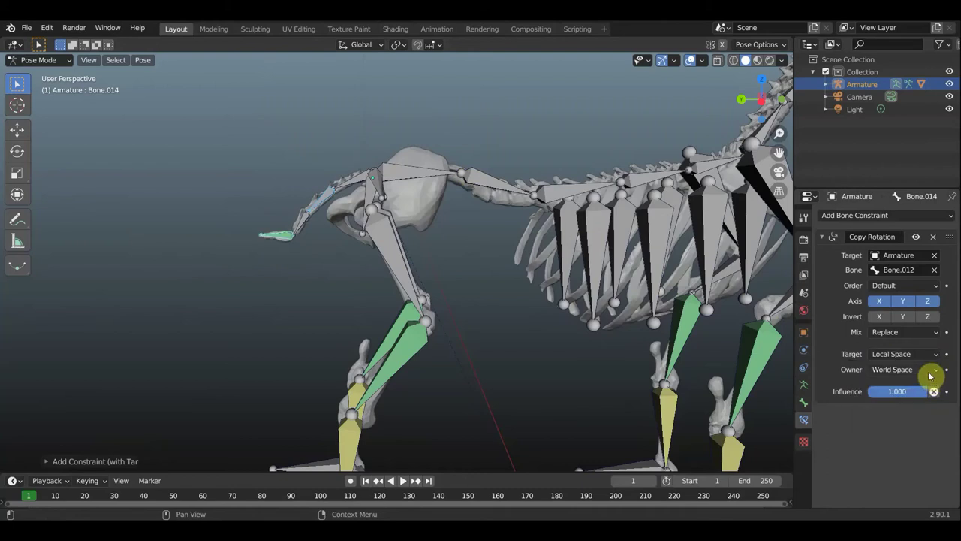
left_click(929, 372)
left_click(901, 423)
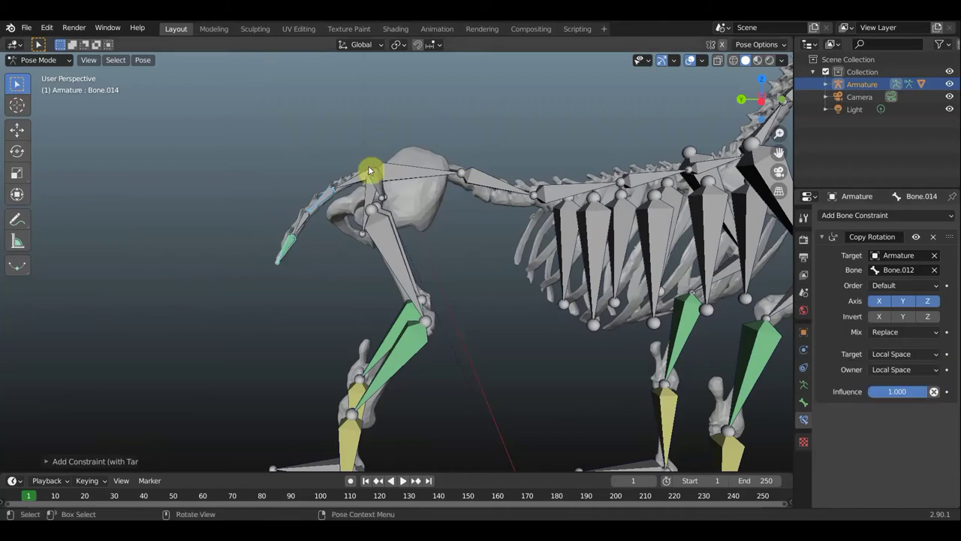
left_click(325, 195)
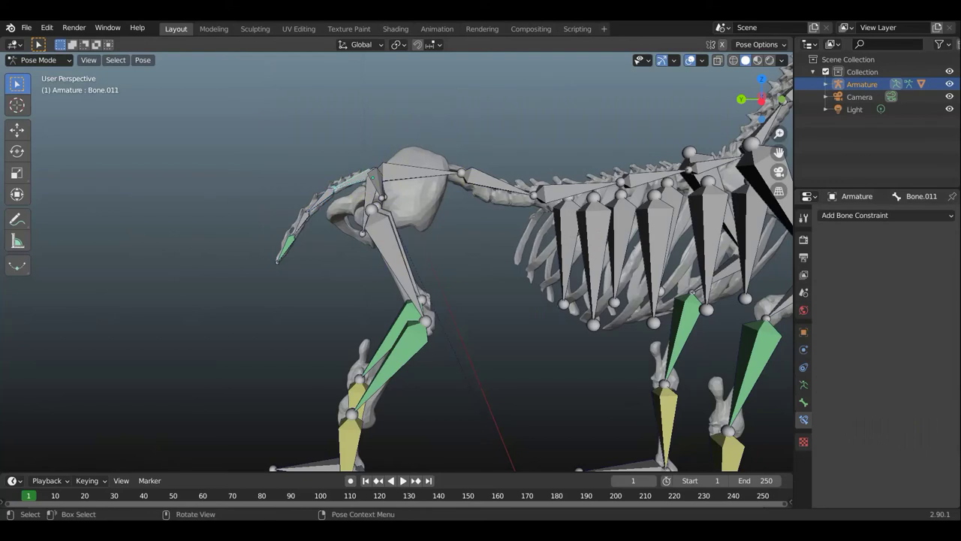
Rotate tail bones Bone.011 and Bone.012 downward so the constrained tail tip curls along
key("r")
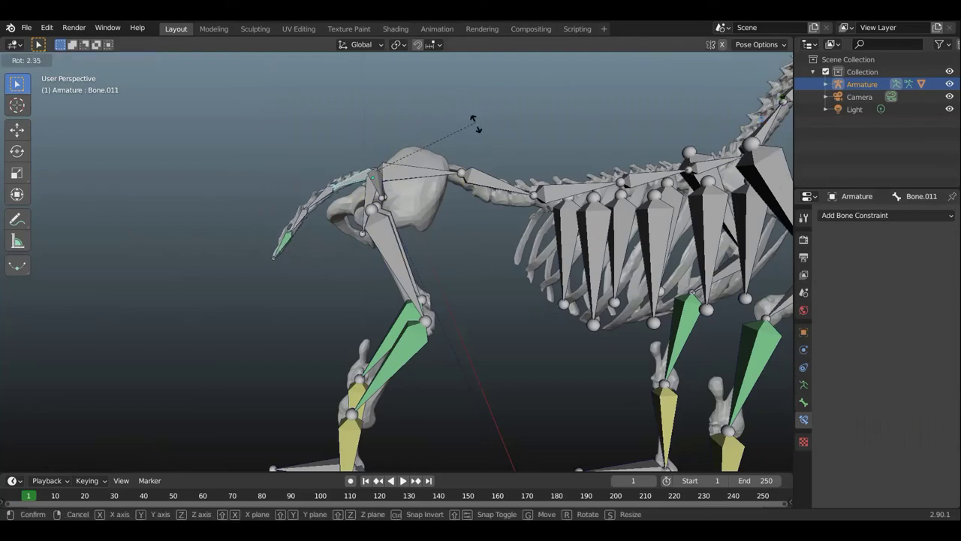
left_click(474, 122)
key("r")
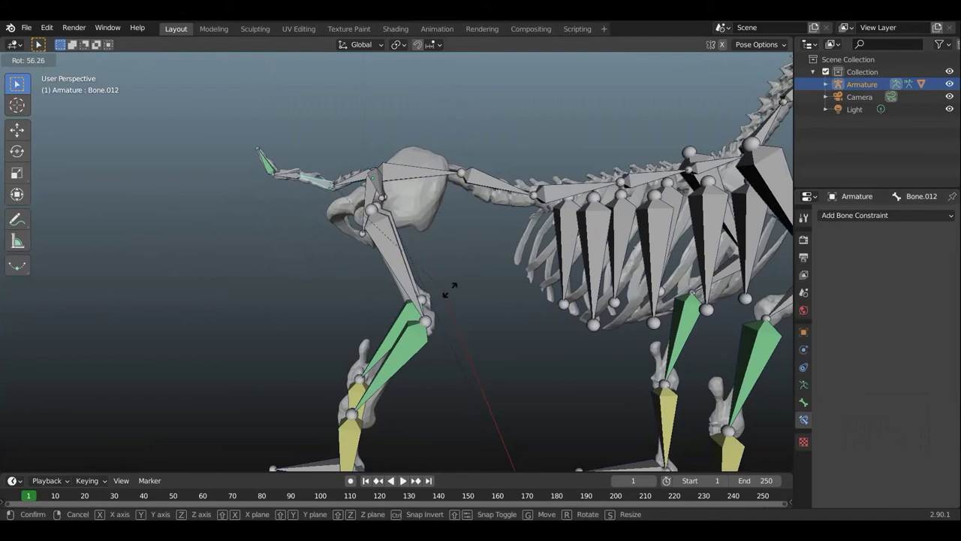
left_click(474, 96)
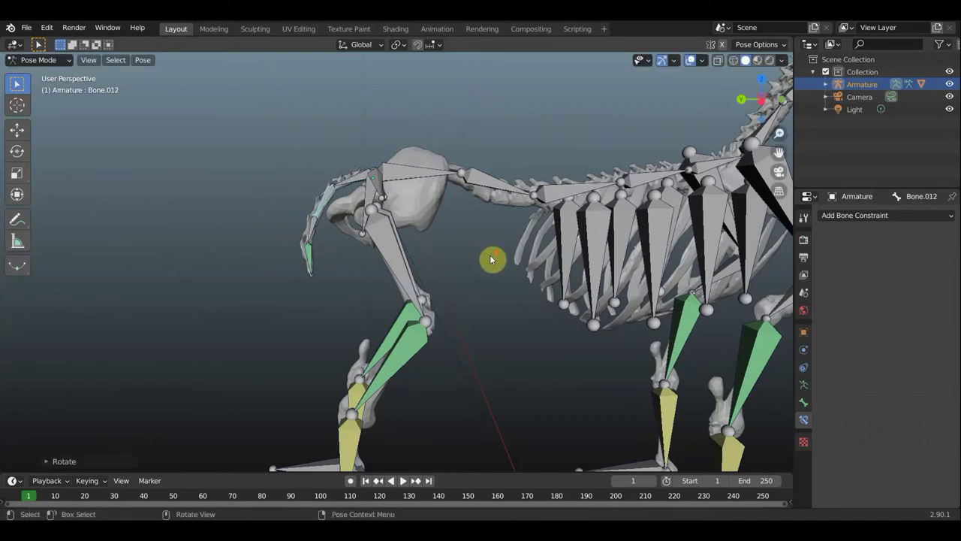
scroll(492, 259, "down", 5)
mouse_move(762, 303)
middle_mouse_down()
mouse_move(599, 267)
mouse_move(612, 262)
middle_mouse_up()
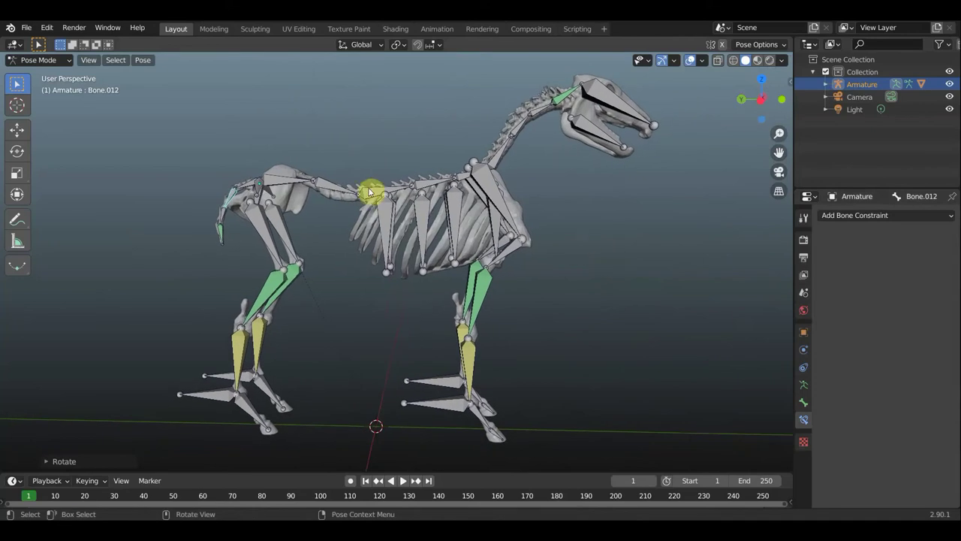
left_click(305, 186)
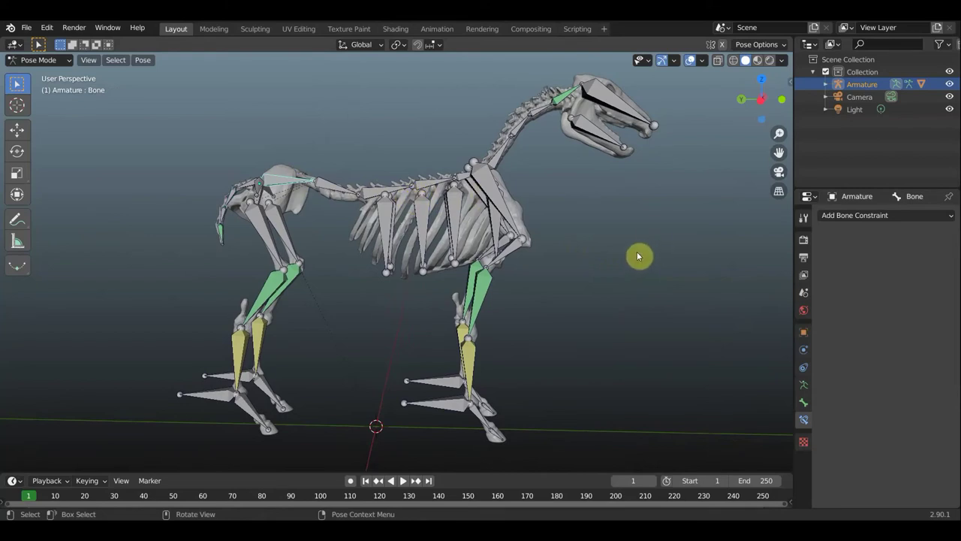
mouse_move(637, 253)
middle_mouse_down()
mouse_move(474, 263)
mouse_move(628, 258)
middle_mouse_up()
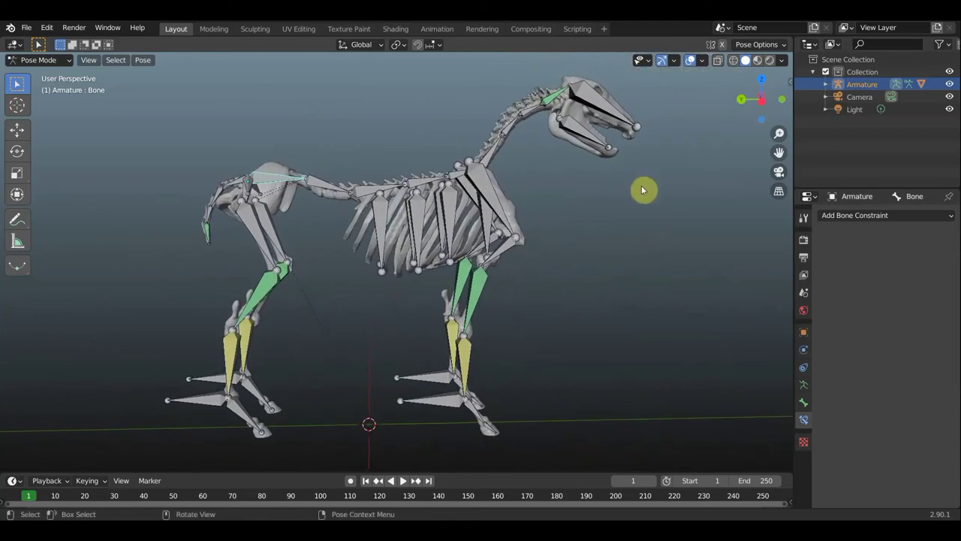
scroll(641, 185, "down", 1)
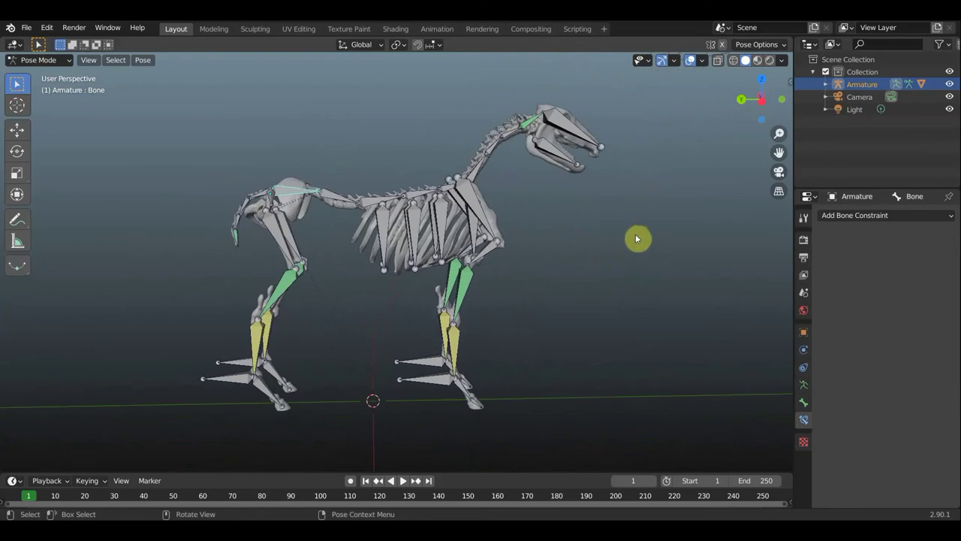
mouse_move(640, 235)
middle_mouse_down()
mouse_move(646, 193)
mouse_move(576, 238)
mouse_move(301, 236)
mouse_move(399, 226)
mouse_move(619, 248)
mouse_move(609, 266)
mouse_move(588, 260)
mouse_move(595, 264)
middle_mouse_up()
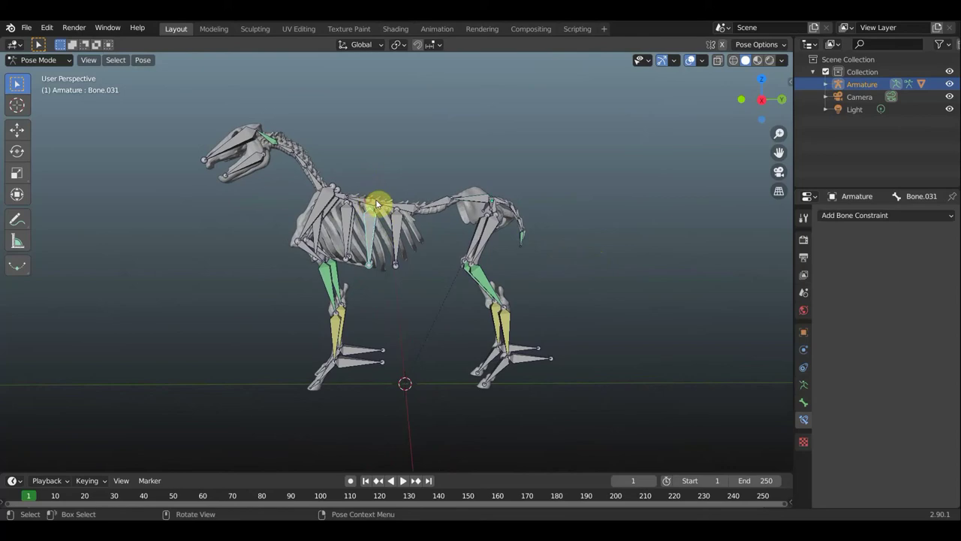
left_click(360, 252)
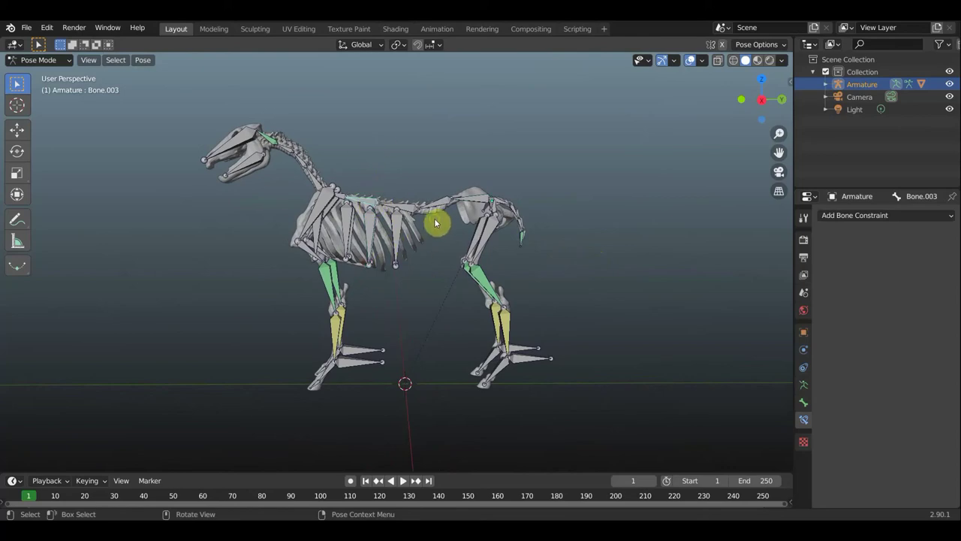
mouse_move(434, 218)
middle_mouse_down()
mouse_move(411, 268)
mouse_move(293, 221)
middle_mouse_up()
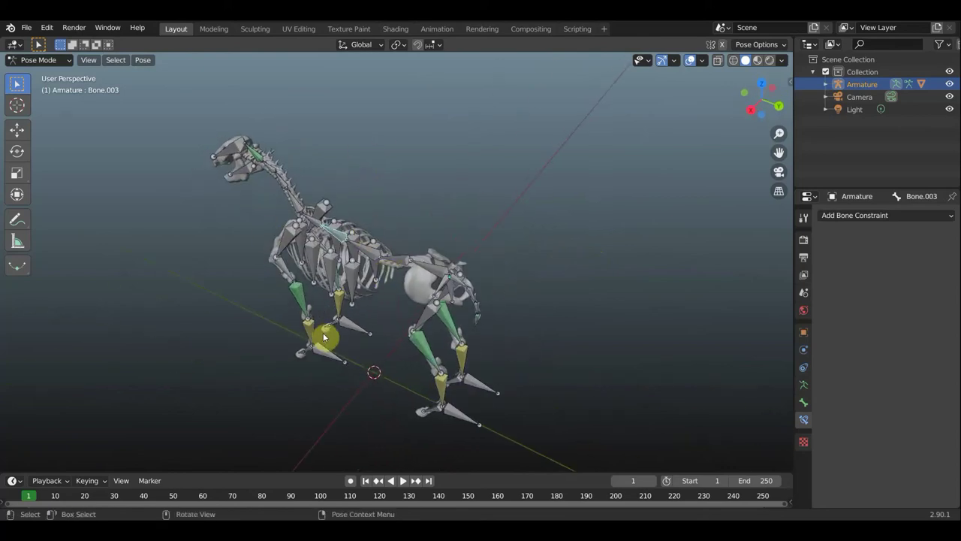
middle_click_drag(324, 337, 414, 283)
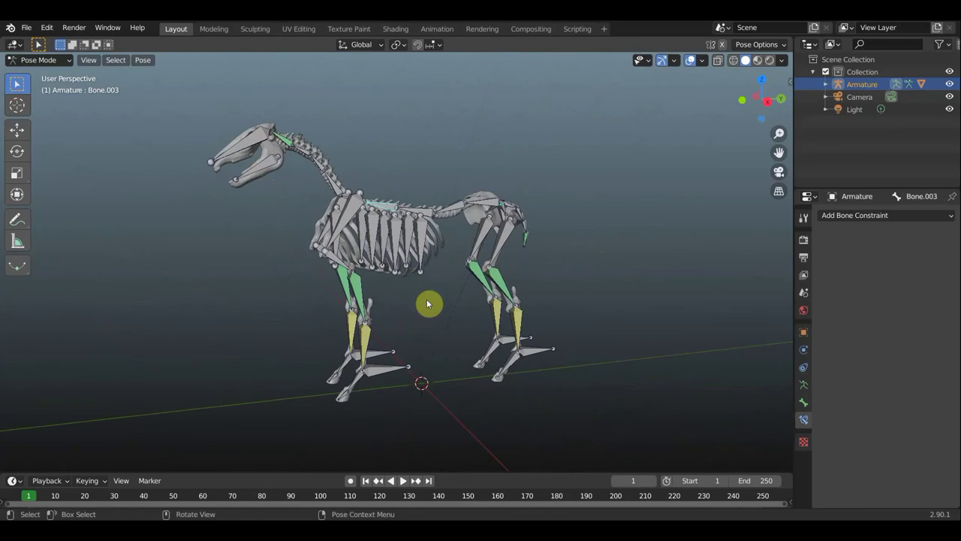
scroll(364, 265, "up", 2)
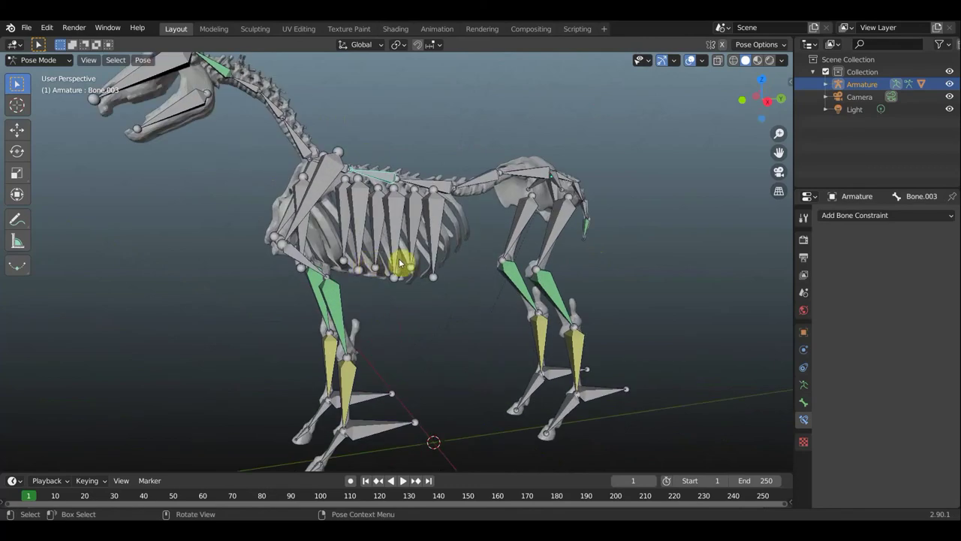
scroll(400, 263, "down", 2)
scroll(400, 263, "down", 2)
middle_click_drag(400, 263, 396, 262)
mouse_move(440, 321)
middle_mouse_down()
mouse_move(396, 329)
mouse_move(438, 323)
middle_mouse_up()
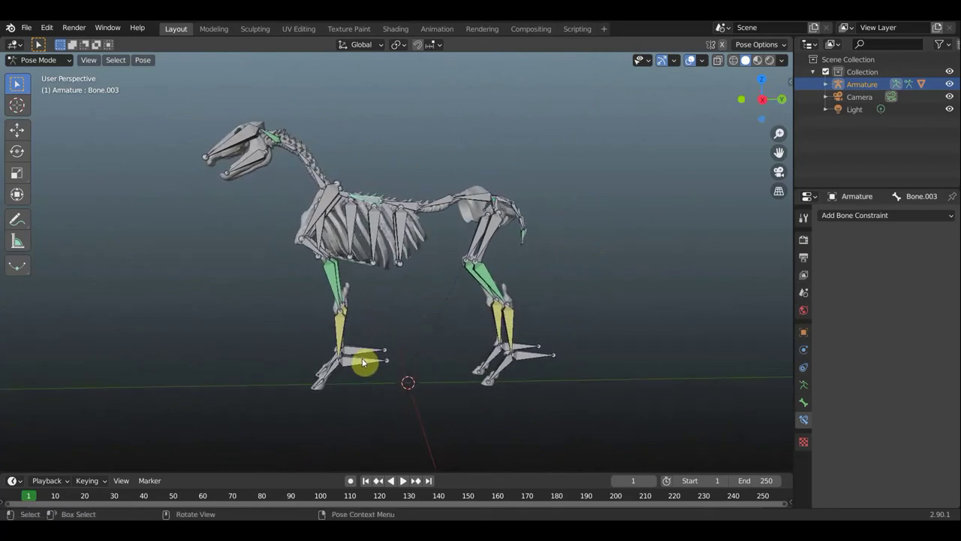
Move front foot control Bone.027 forward and pull the other front foot back
left_click(387, 360)
key("g")
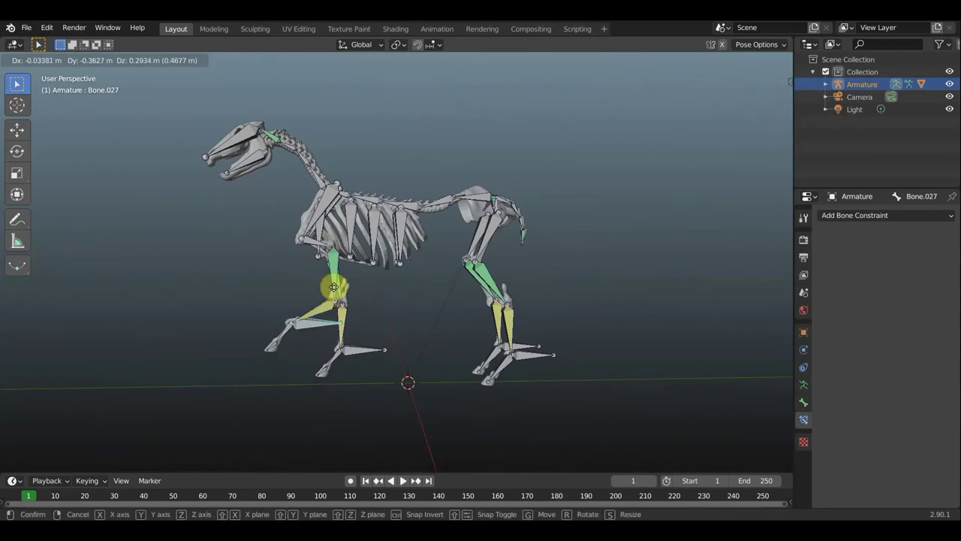
left_click(327, 308)
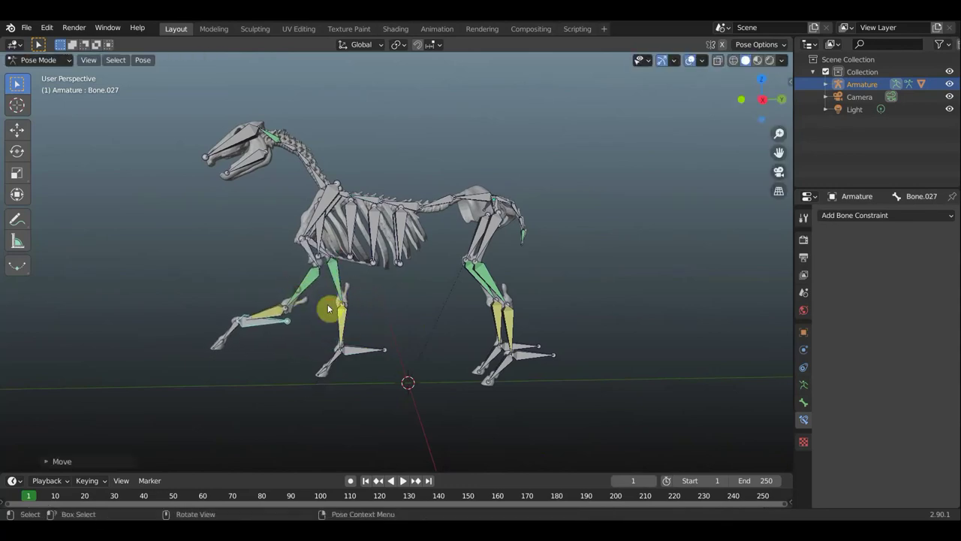
key("g")
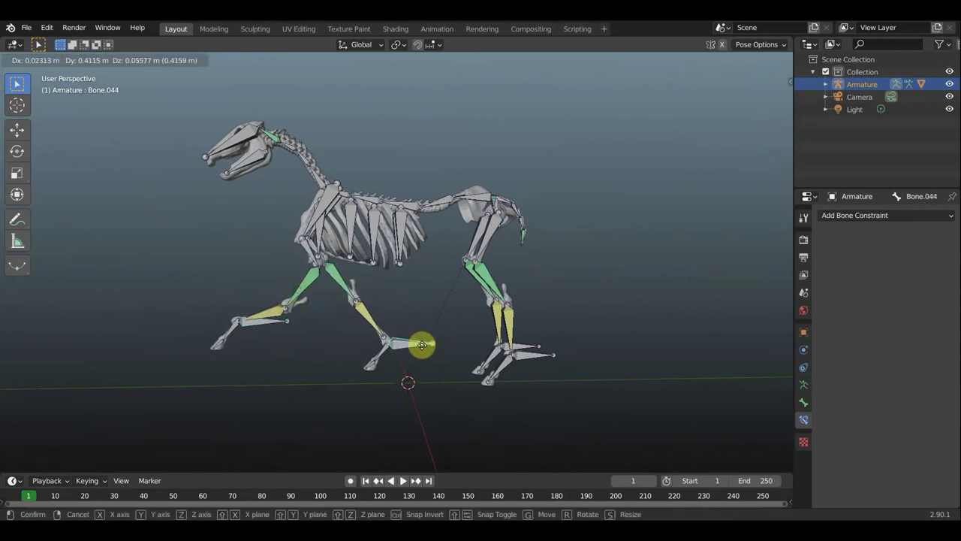
left_click(400, 347)
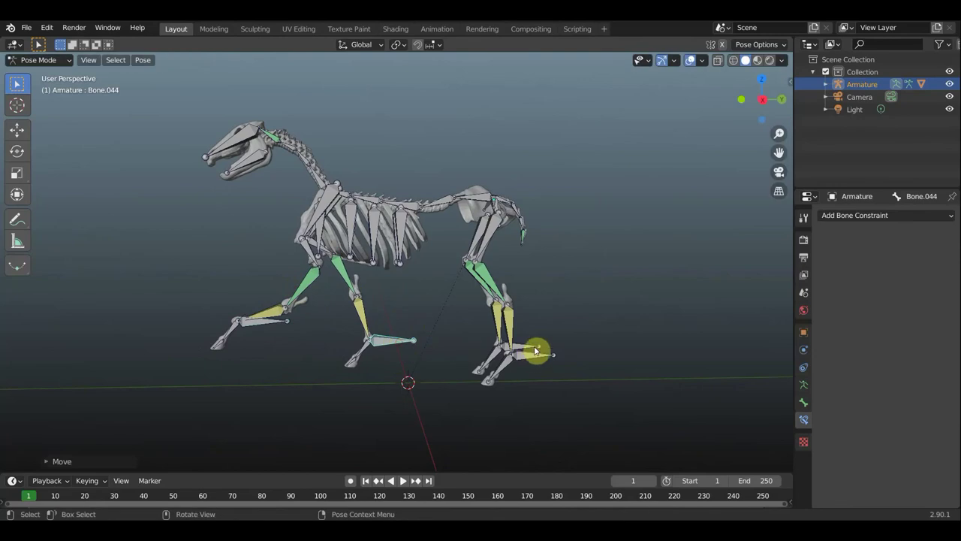
Move hind foot control Bone.028 forward and stretch hind foot Bone.045 back
left_click(531, 357)
key("g")
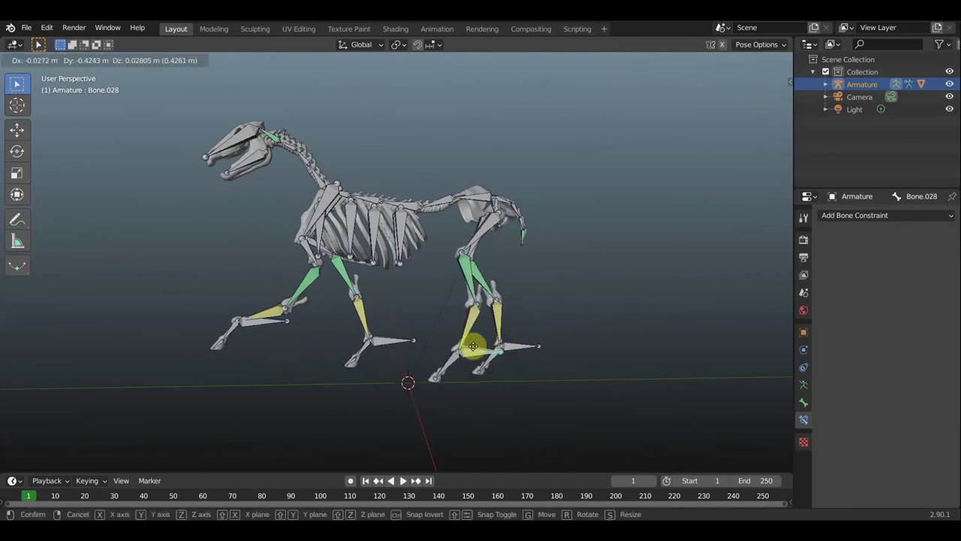
left_click(462, 347)
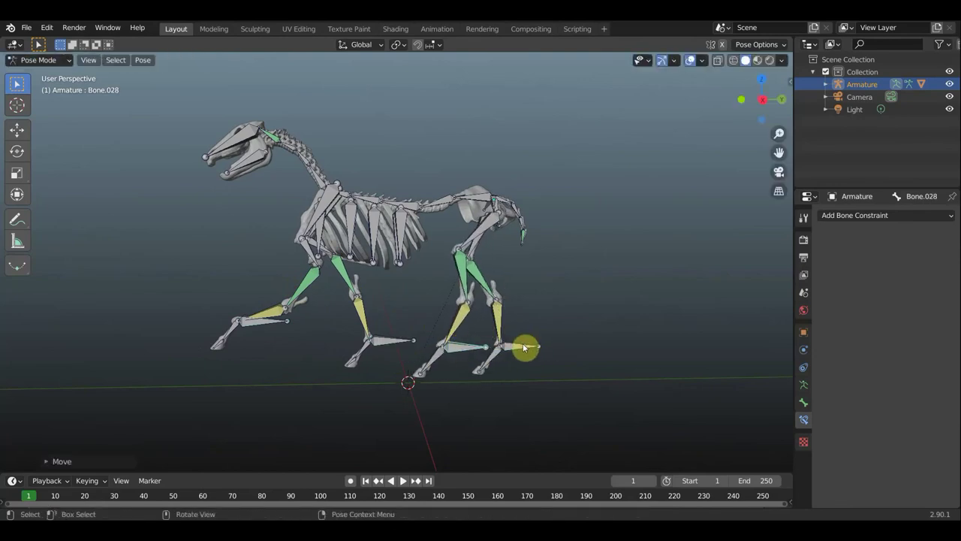
left_click(558, 347)
key("g")
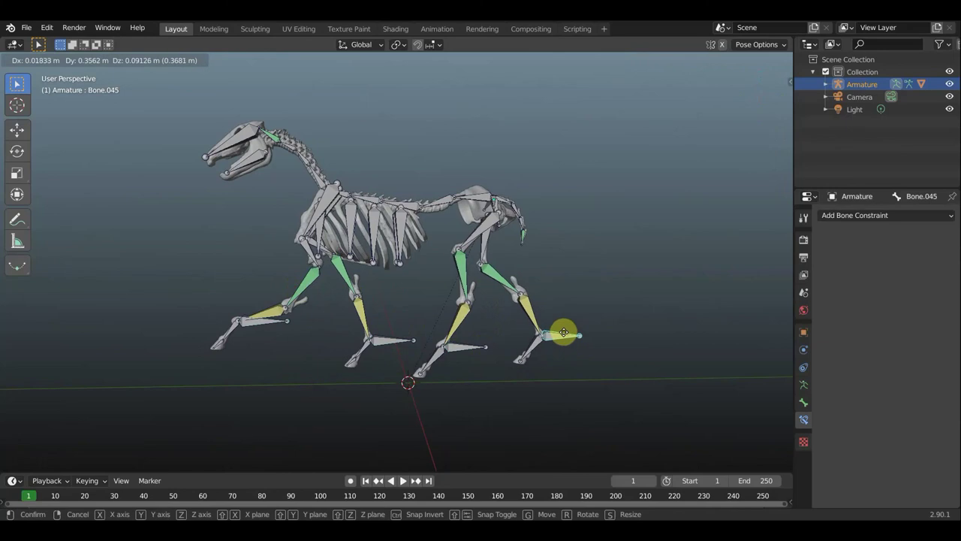
left_click(564, 337)
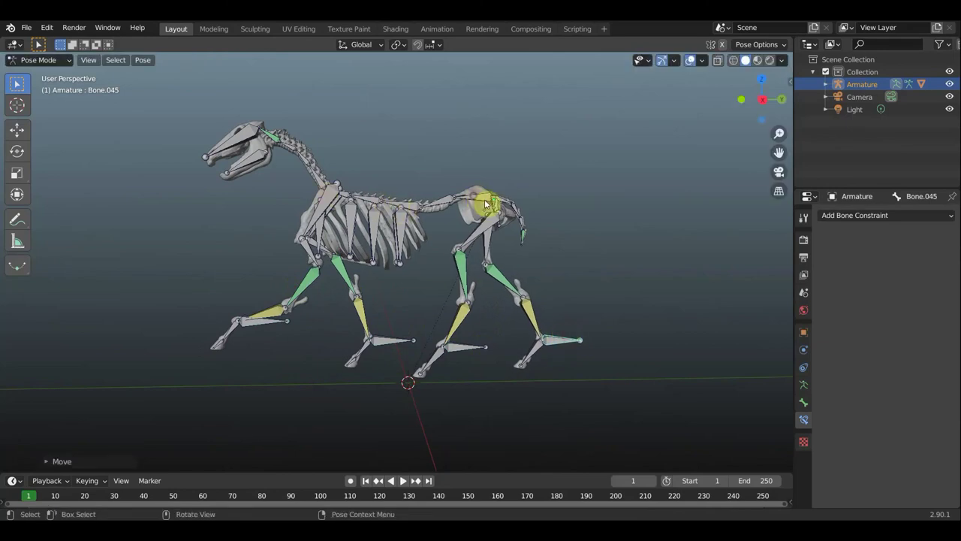
Lower the root bone at the hips slightly and nudge trailing front foot Bone.044
left_click(485, 199)
key("g")
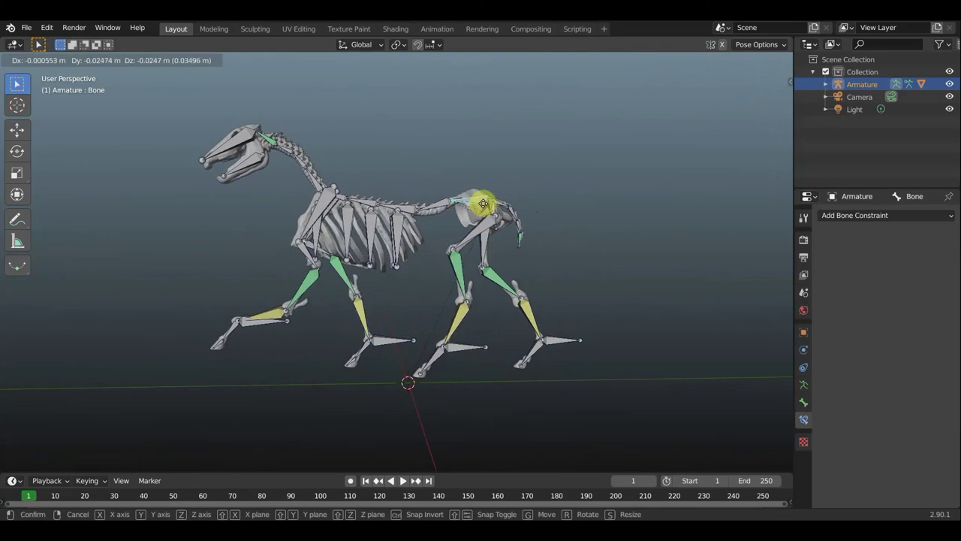
left_click(478, 229)
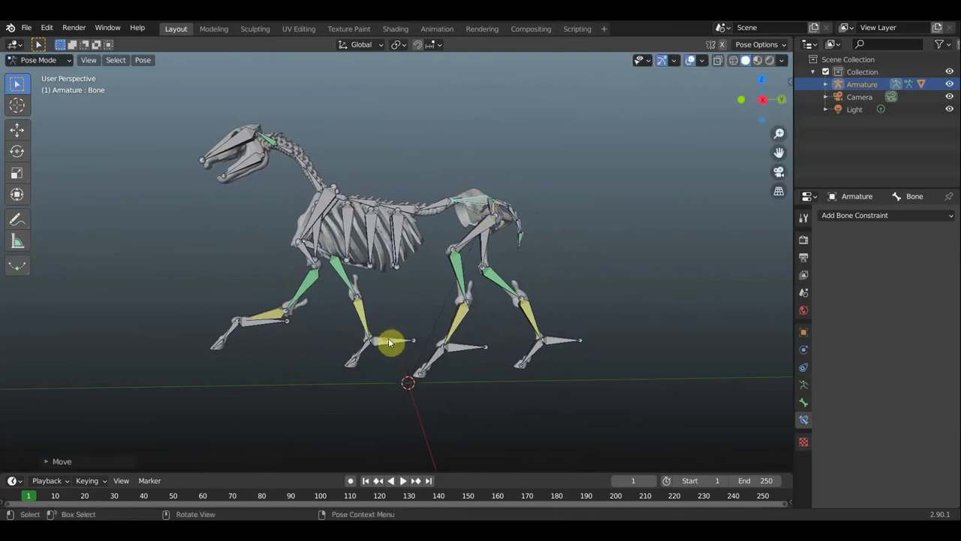
left_click(389, 343)
key("g")
left_click(385, 342)
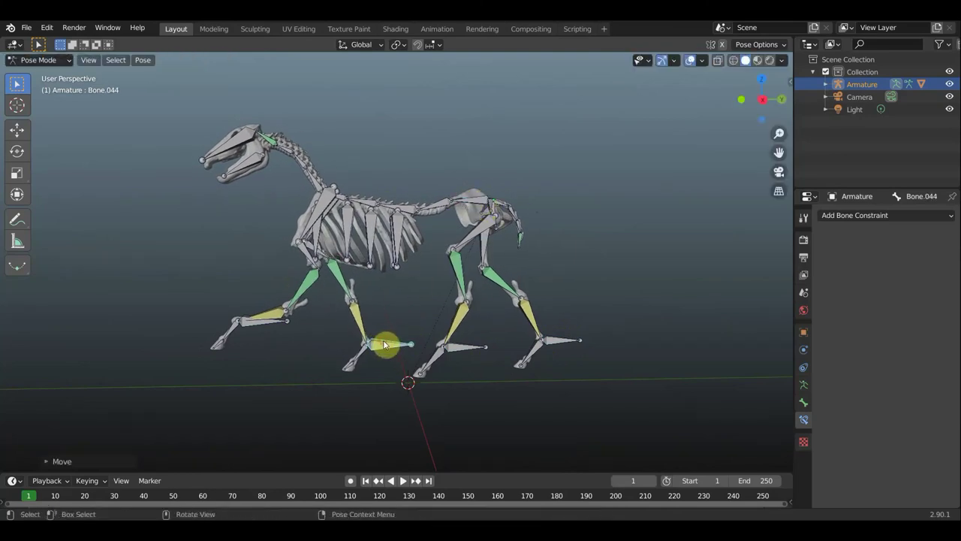